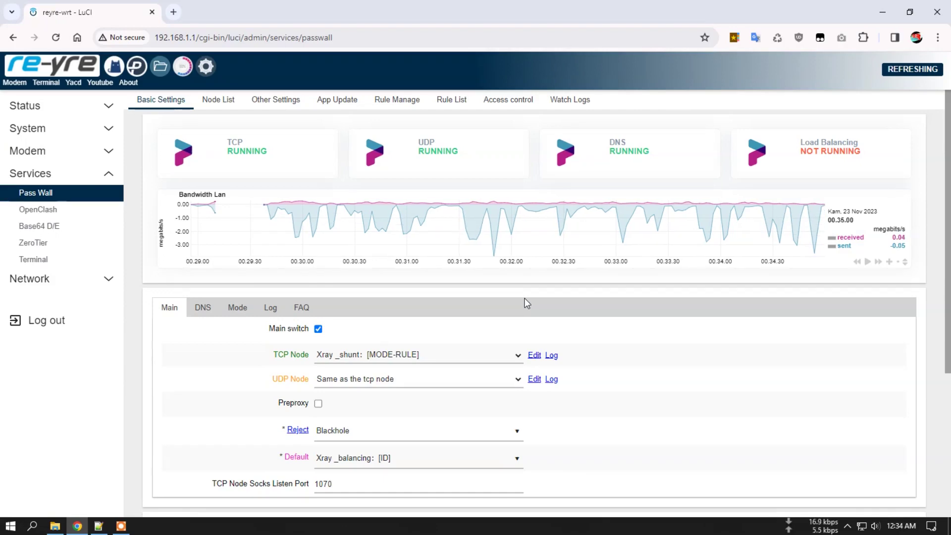
Switch to File Explorer and examine the bin, controller and view subfolders of the External IP folder.
left_click(55, 526)
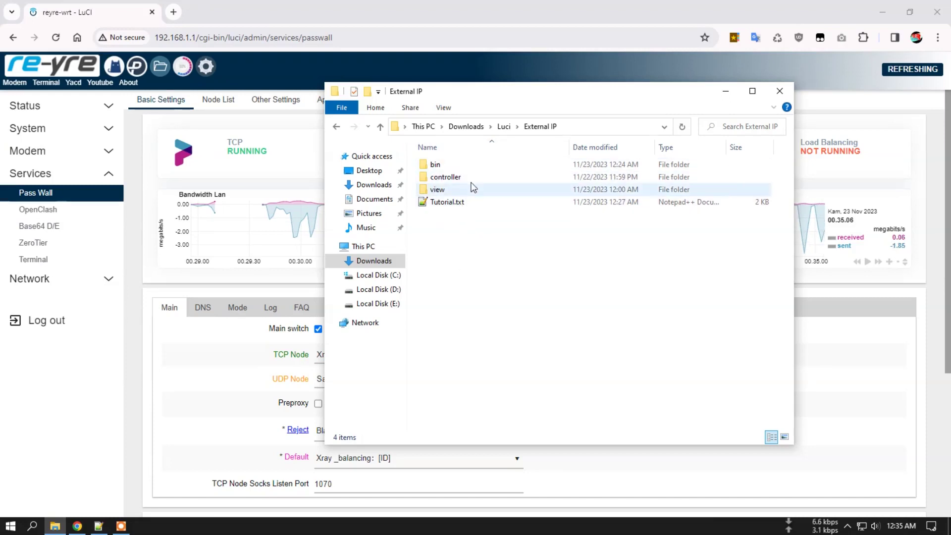
left_click(438, 167)
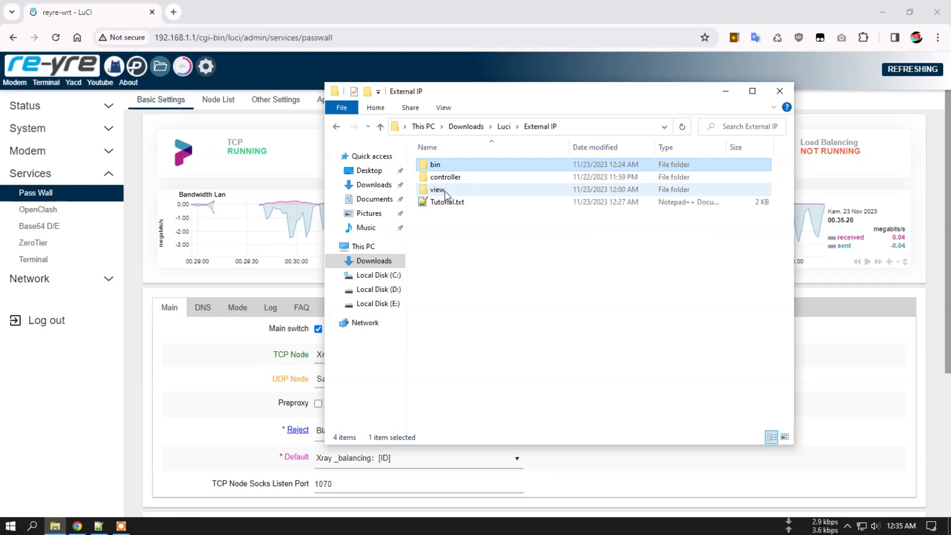
double_click(436, 165)
key("BackSpace")
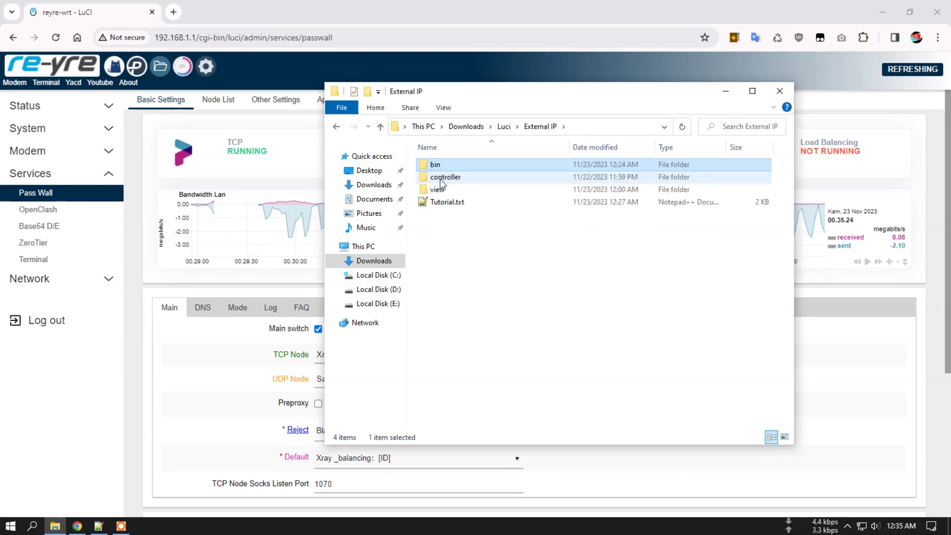
double_click(440, 180)
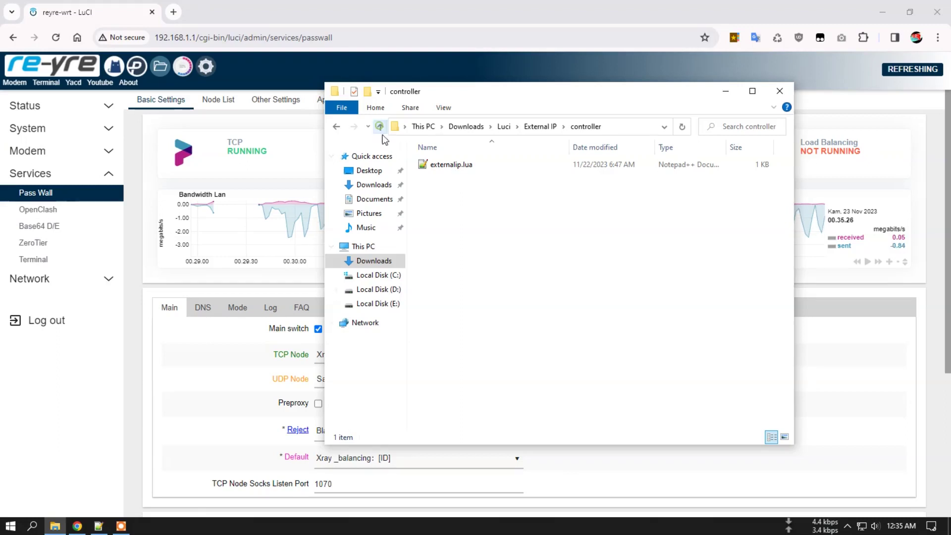
left_click(380, 127)
double_click(440, 189)
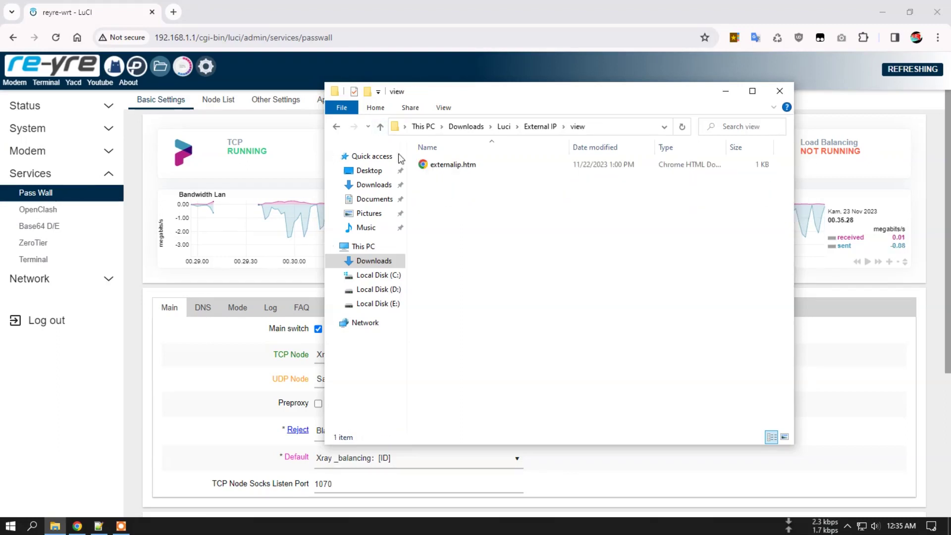
left_click(380, 127)
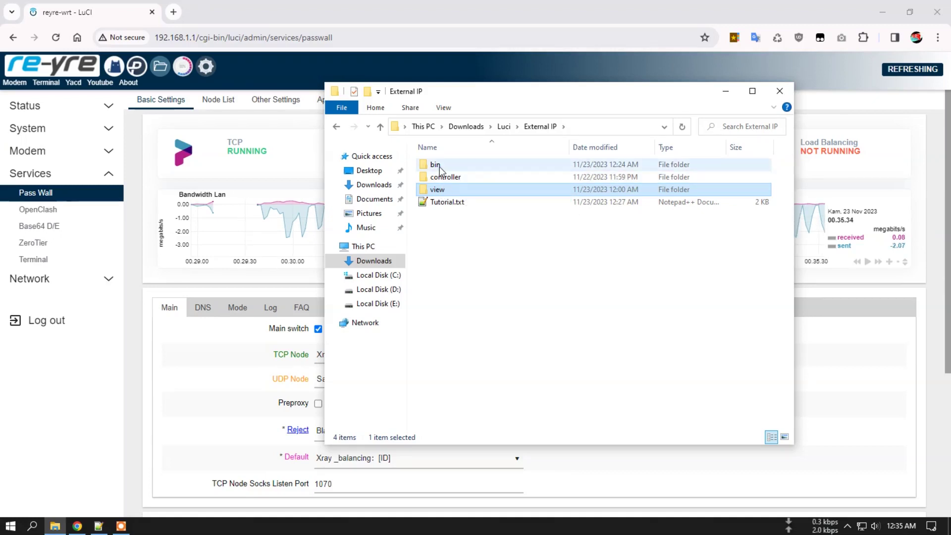
Open Tutorial.txt from the External IP folder and move its window aside to view it beside the folder.
double_click(451, 202)
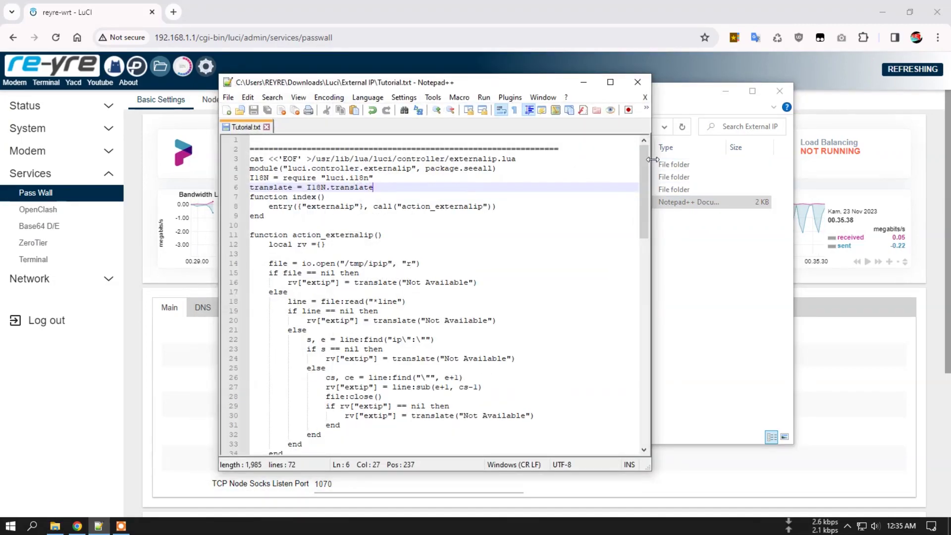
mouse_move(643, 158)
left_mouse_down()
mouse_move(632, 350)
mouse_move(630, 146)
left_mouse_up()
left_click_drag(518, 88, 364, 105)
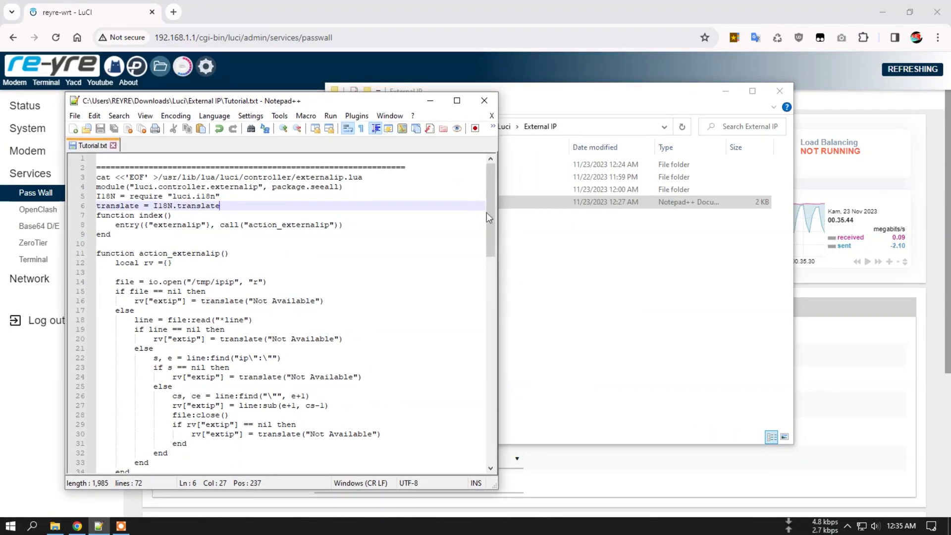
Return to the External IP folder window and check the contents of its bin subfolder.
left_click(535, 266)
left_click(438, 166)
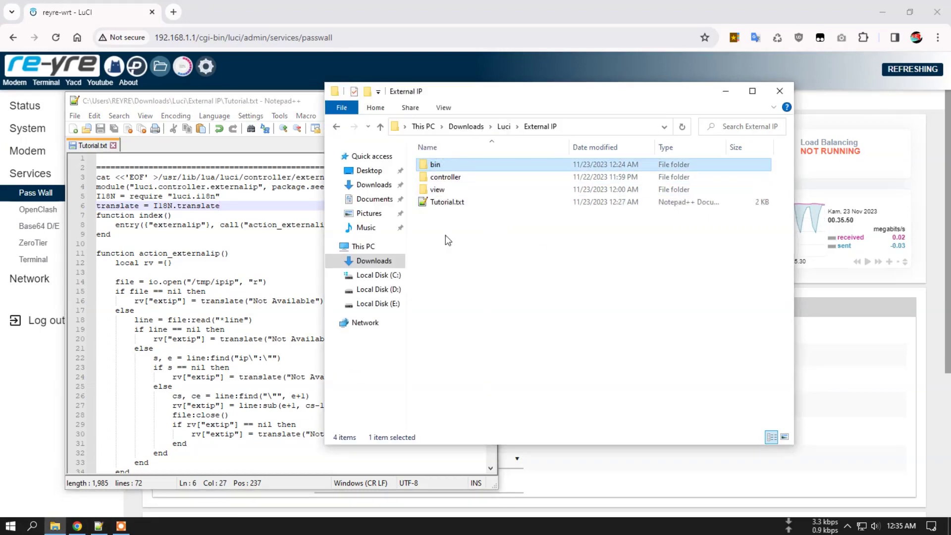
double_click(435, 167)
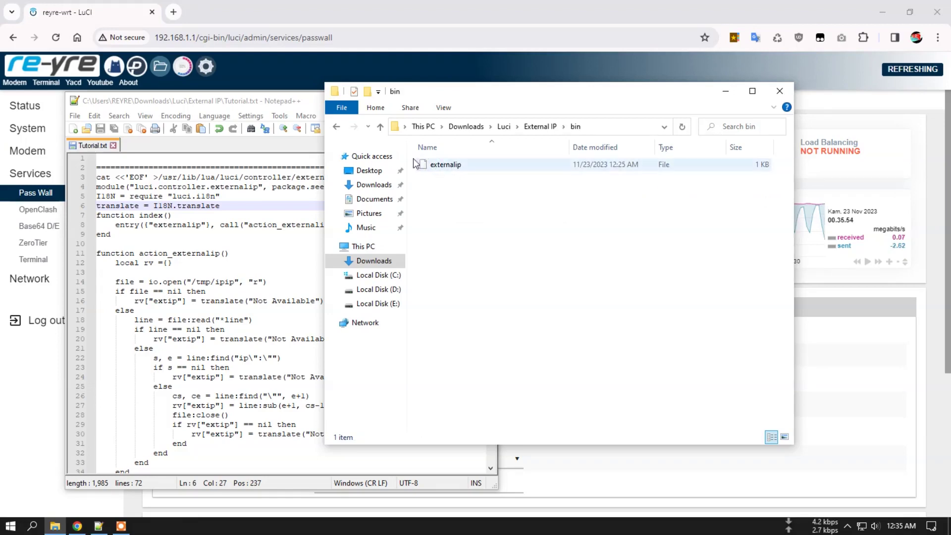
left_click(379, 126)
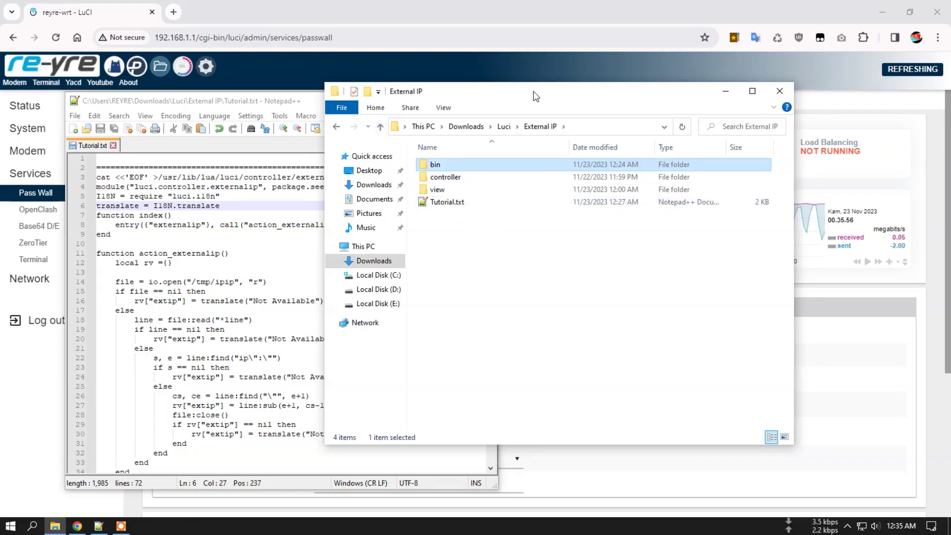
left_click_drag(531, 94, 500, 94)
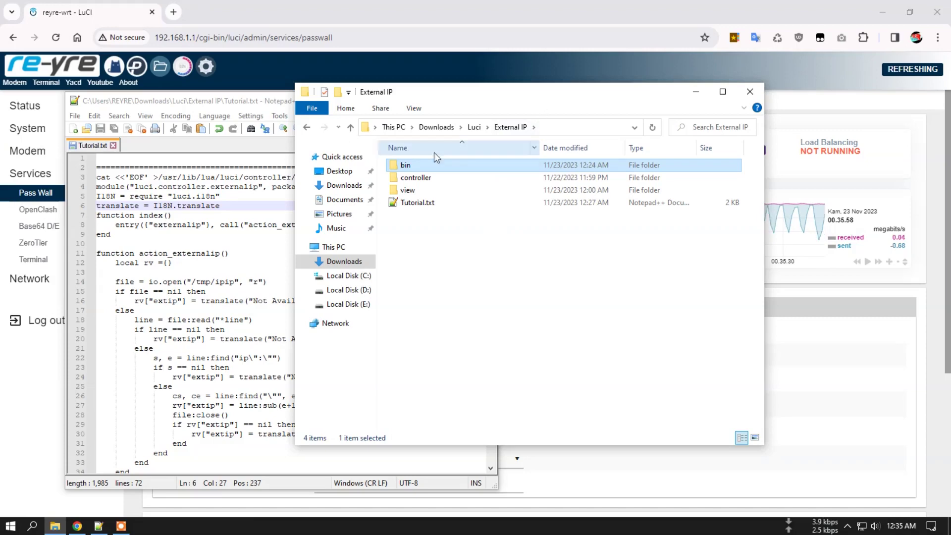
Switch to the router's LuCI page, browse its file manager to usr/bin and start an upload there.
left_click(95, 13)
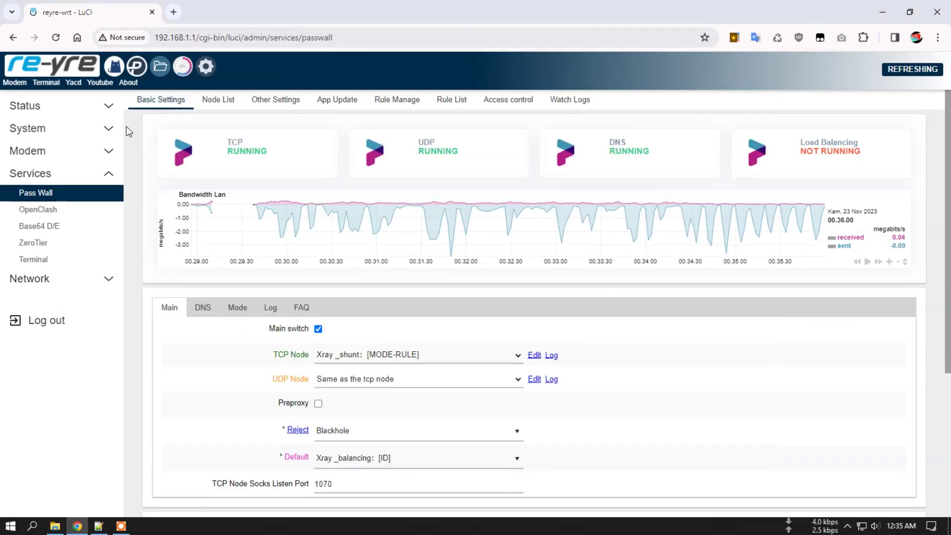
left_click(159, 66)
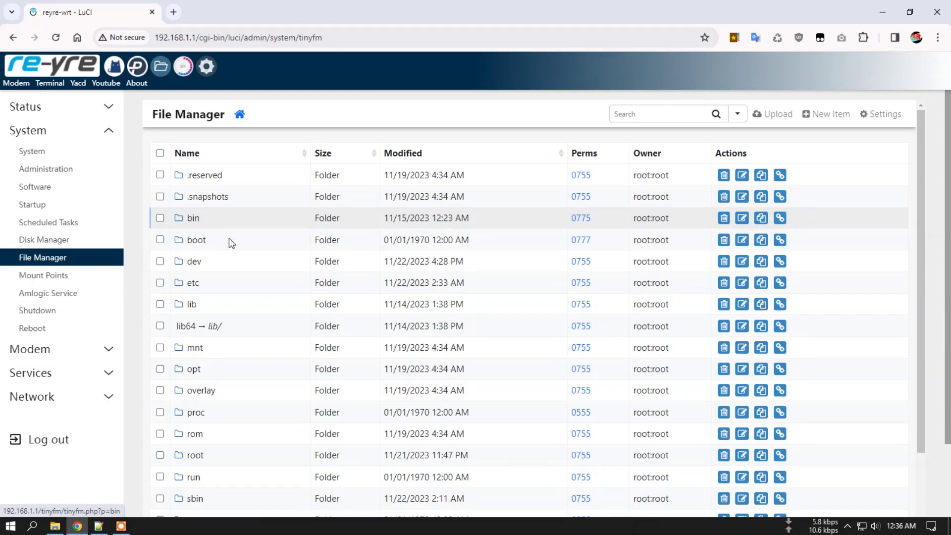
scroll(258, 262, "down", 3)
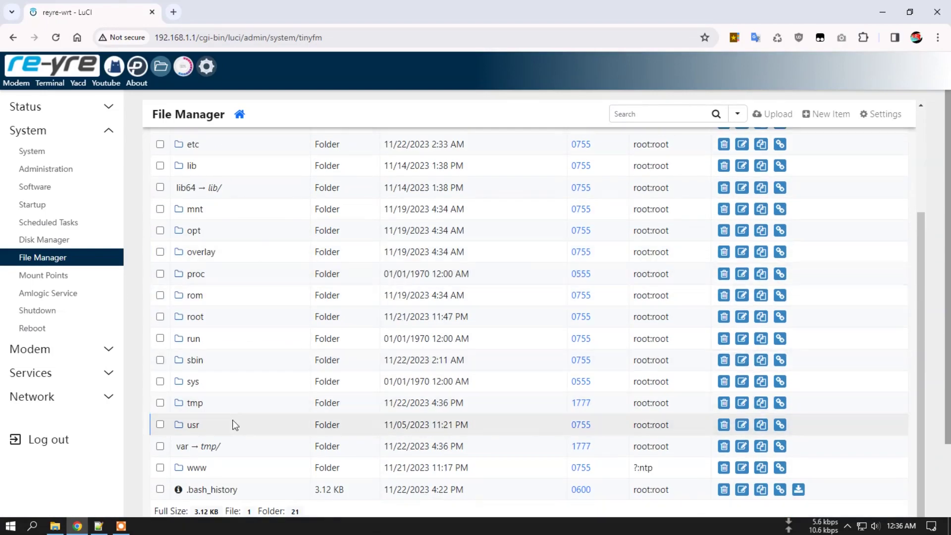
left_click(193, 425)
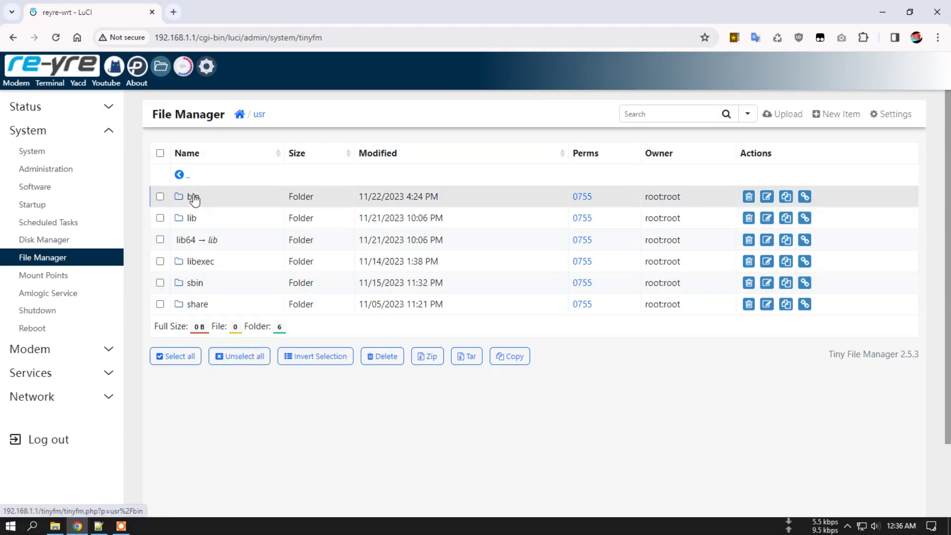
left_click(192, 197)
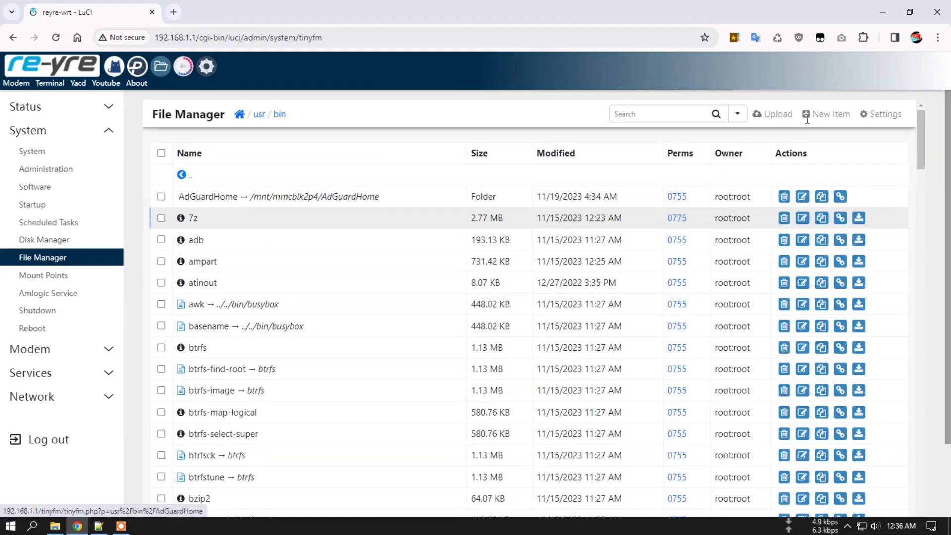
left_click(776, 119)
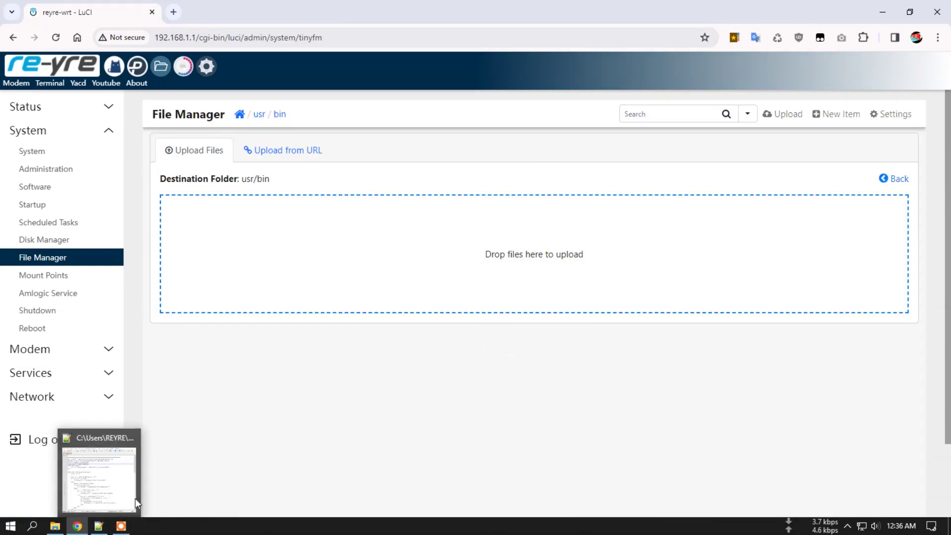
Upload the externalip file from the local External IP bin folder to usr/bin on the router.
left_click(57, 529)
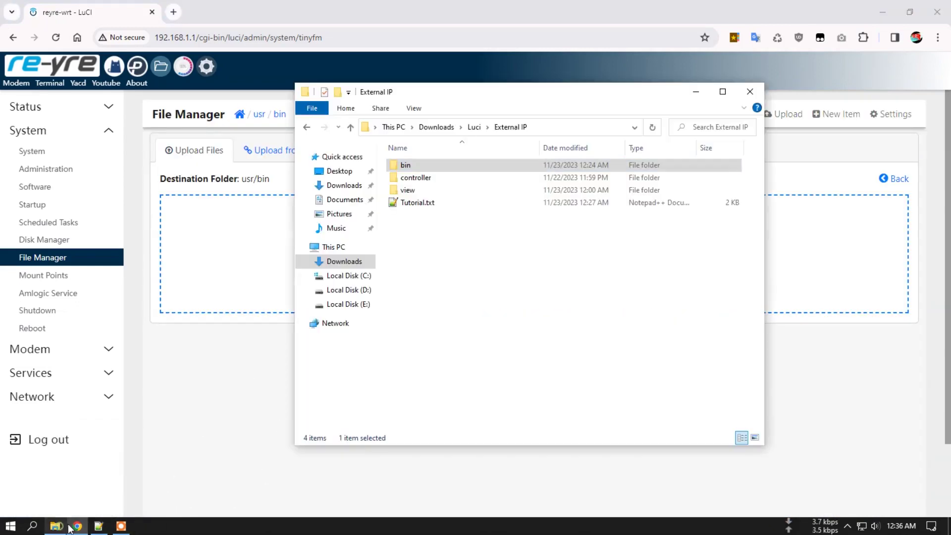
double_click(418, 166)
left_click_drag(422, 165, 237, 284)
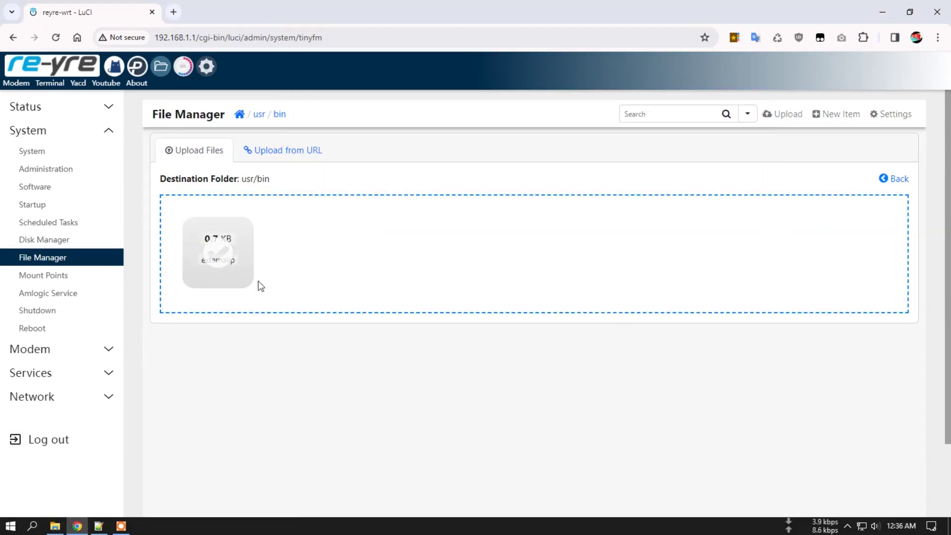
Grant execute permission on usr/bin/externalip to owner, group and other, and check its permissions in the file list.
left_click(279, 115)
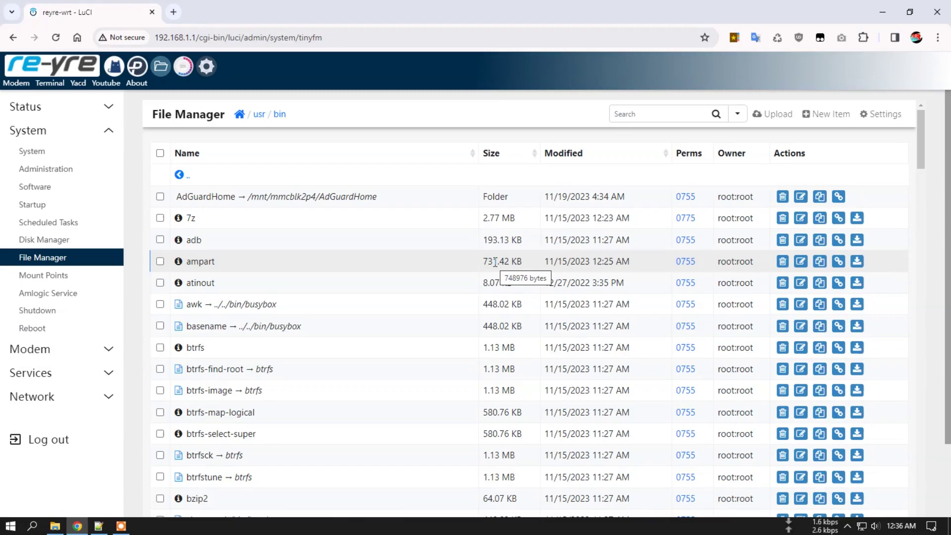
scroll(503, 268, "down", 5)
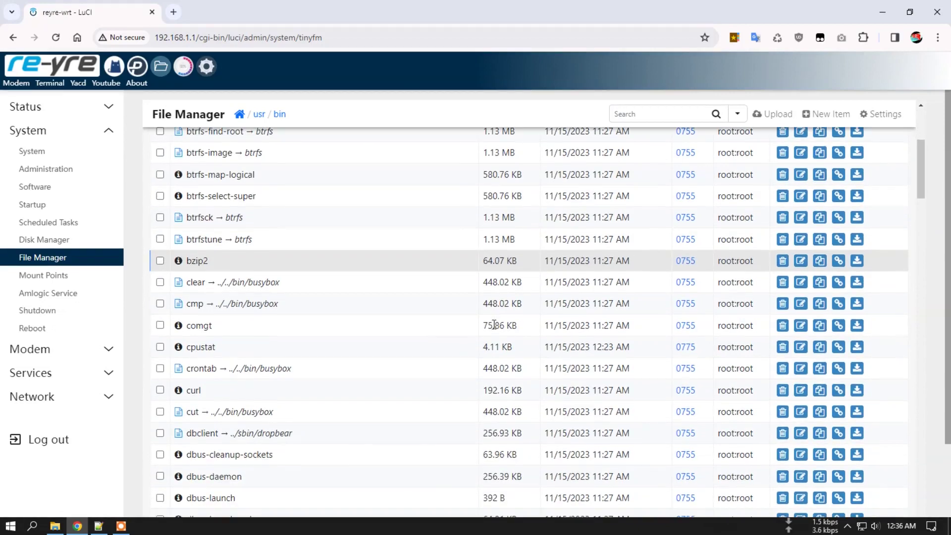
scroll(489, 331, "down", 8)
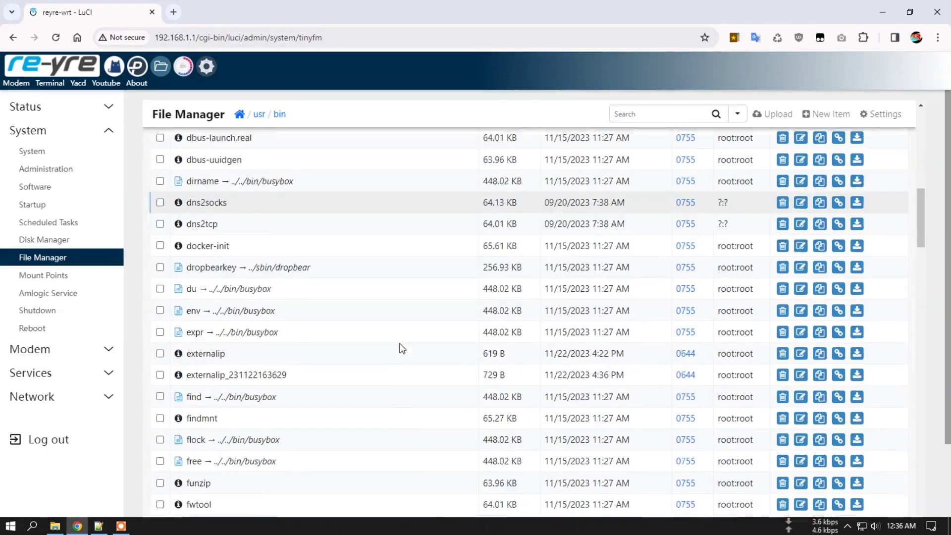
scroll(390, 335, "down", 1)
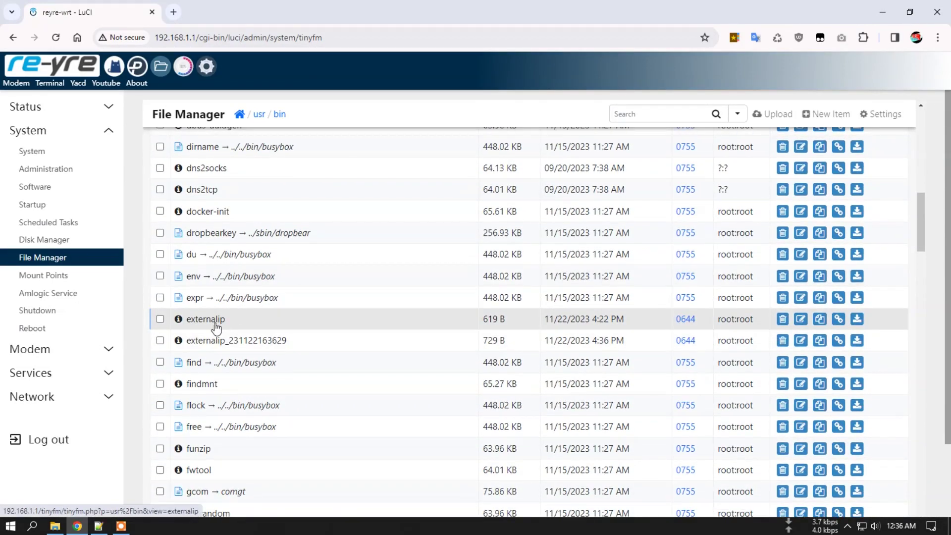
left_click(687, 323)
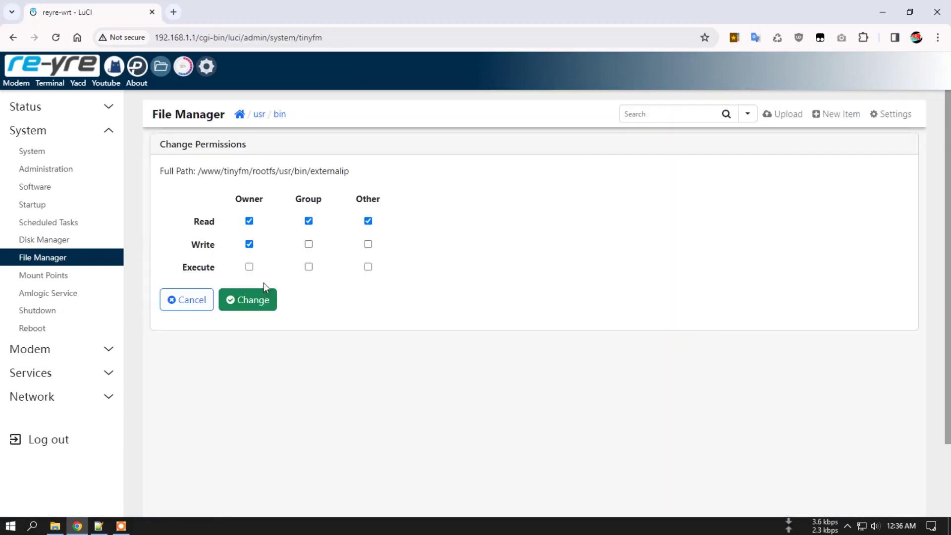
left_click(308, 267)
left_click(367, 267)
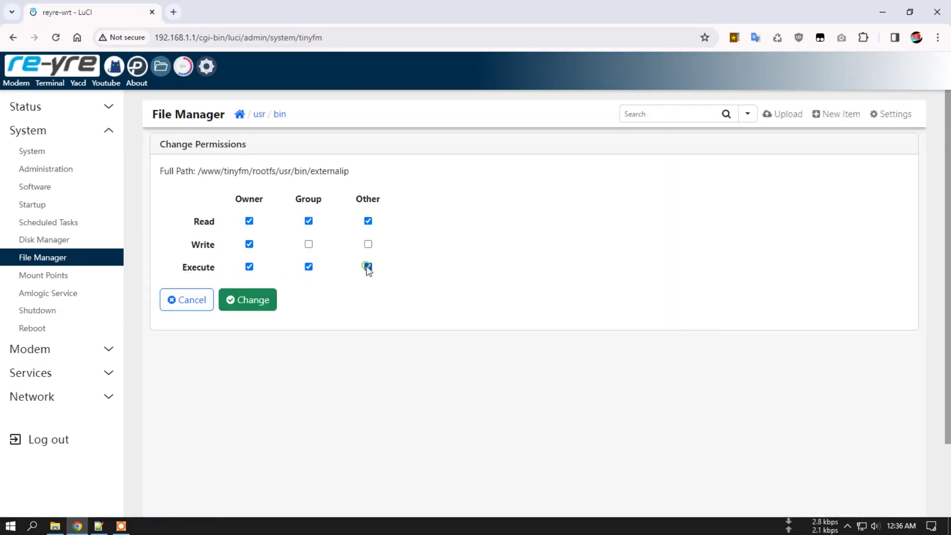
left_click(262, 303)
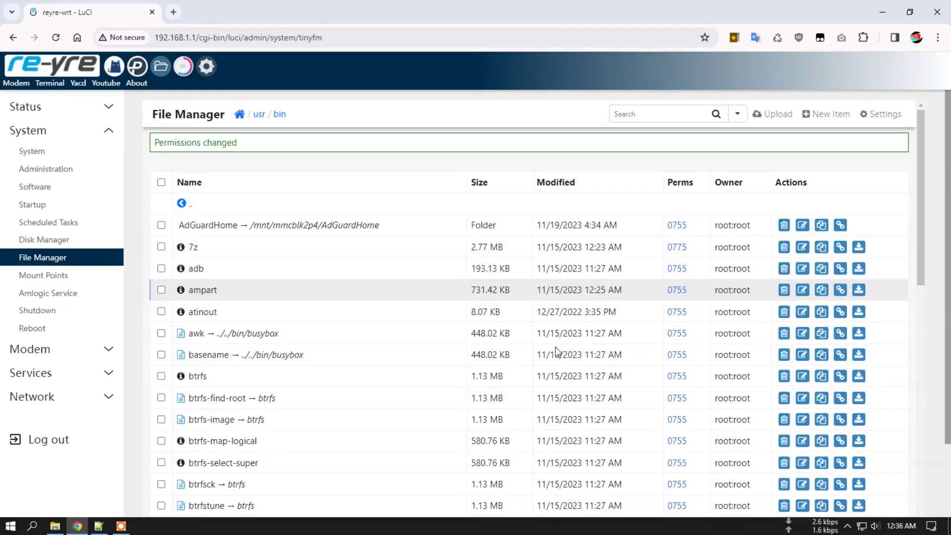
scroll(573, 349, "down", 2)
scroll(573, 349, "down", 5)
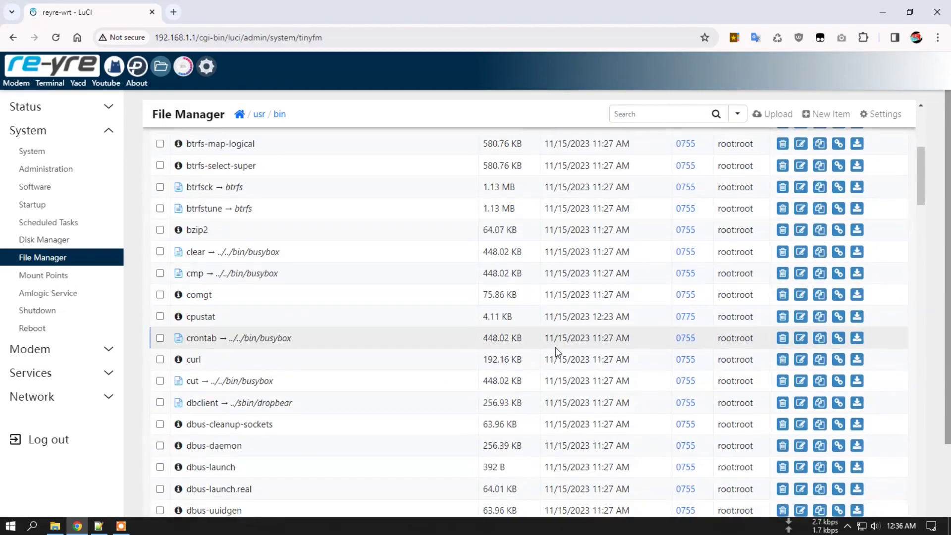
scroll(556, 346, "down", 6)
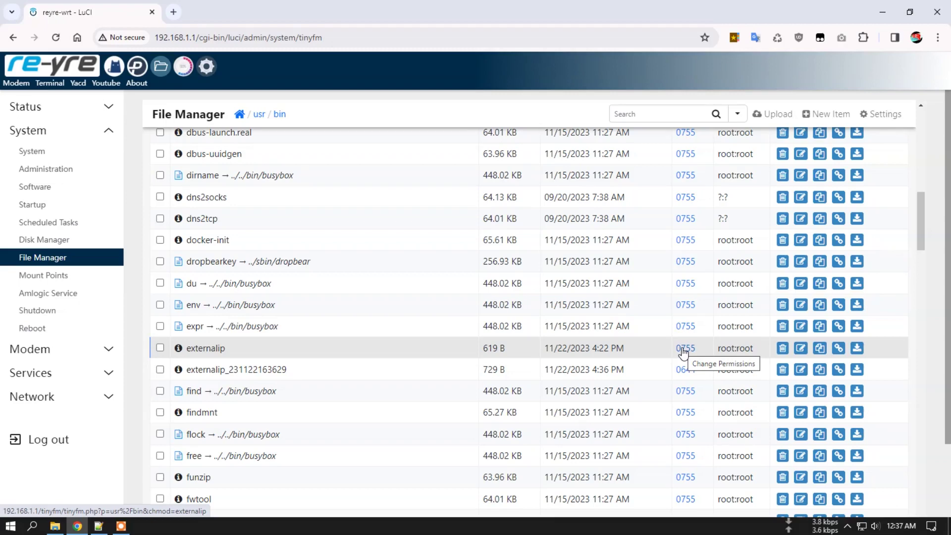
Bring the local External IP folder back up and check its controller and view subfolders.
left_click(55, 526)
left_click(350, 127)
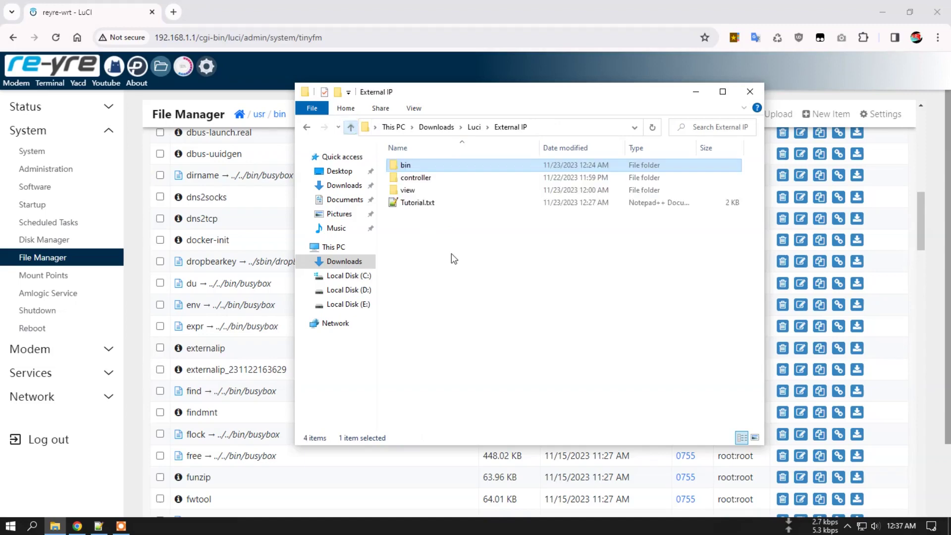
mouse_move(425, 180)
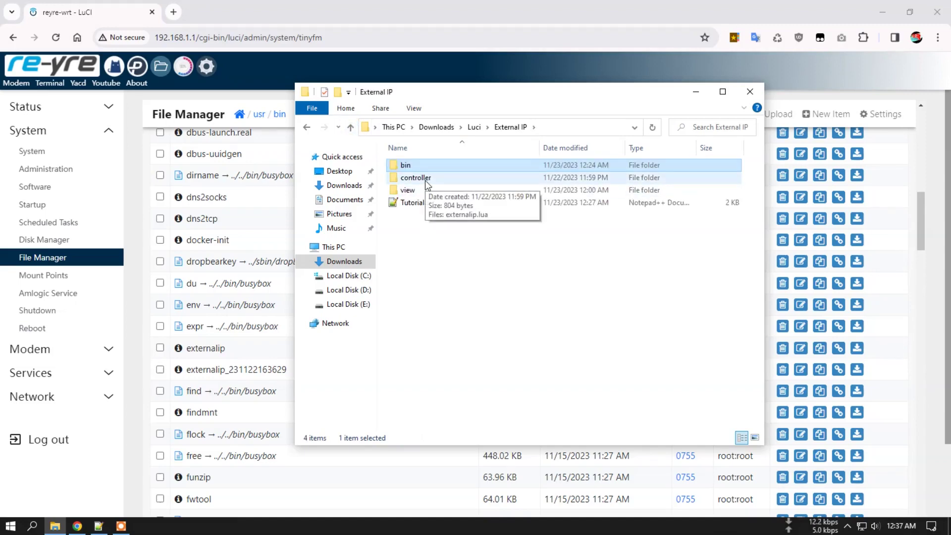
left_click(464, 242)
left_click(413, 191)
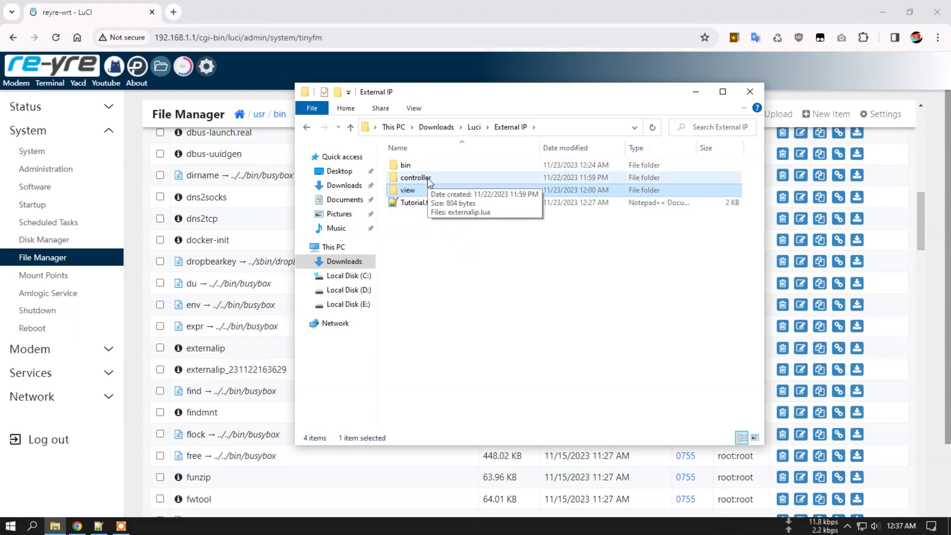
left_click(436, 237)
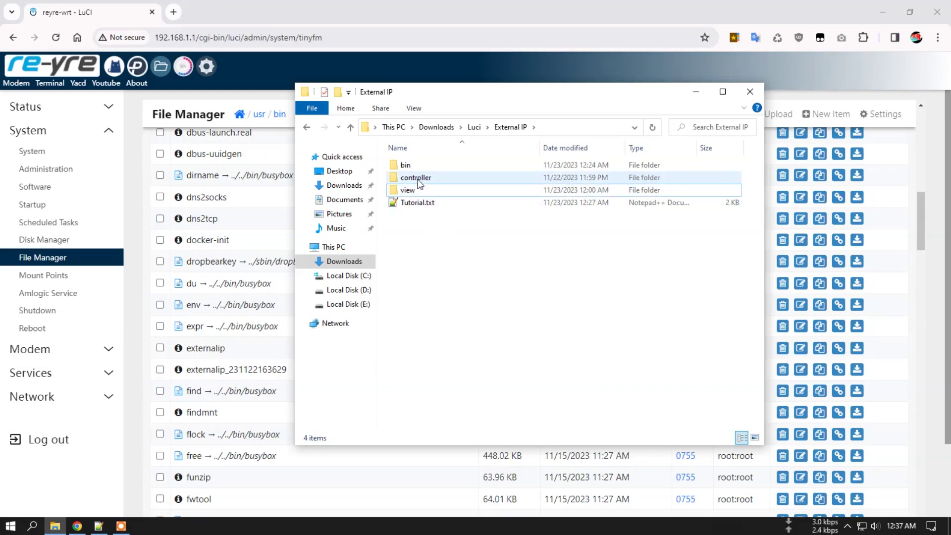
Switch back to the router's LuCI page and browse its file manager to usr/lib/lua/luci/controller.
left_click(138, 149)
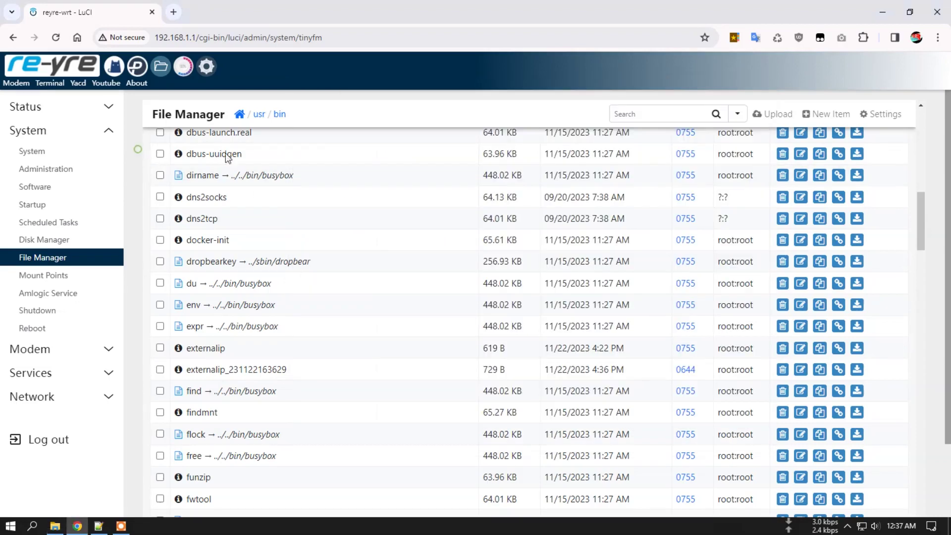
left_click(258, 114)
left_click(192, 223)
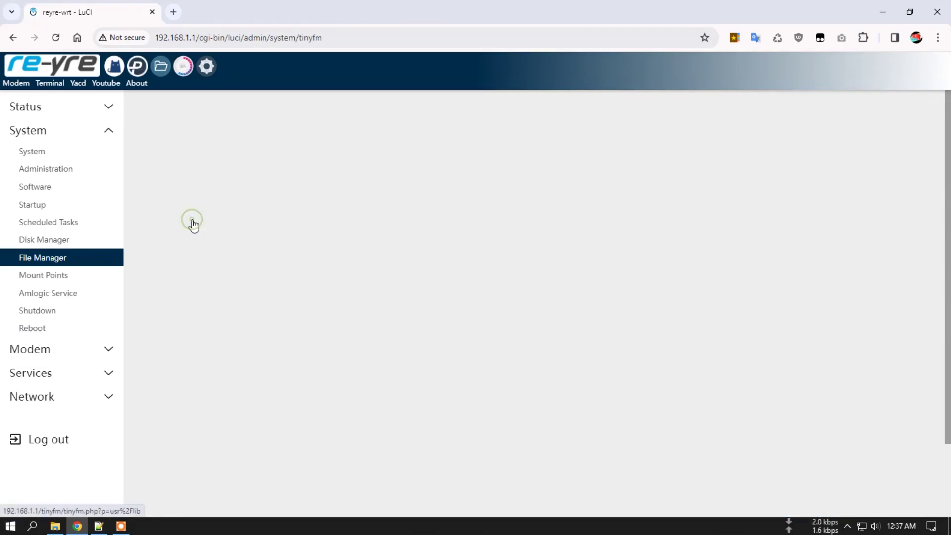
left_click(196, 262)
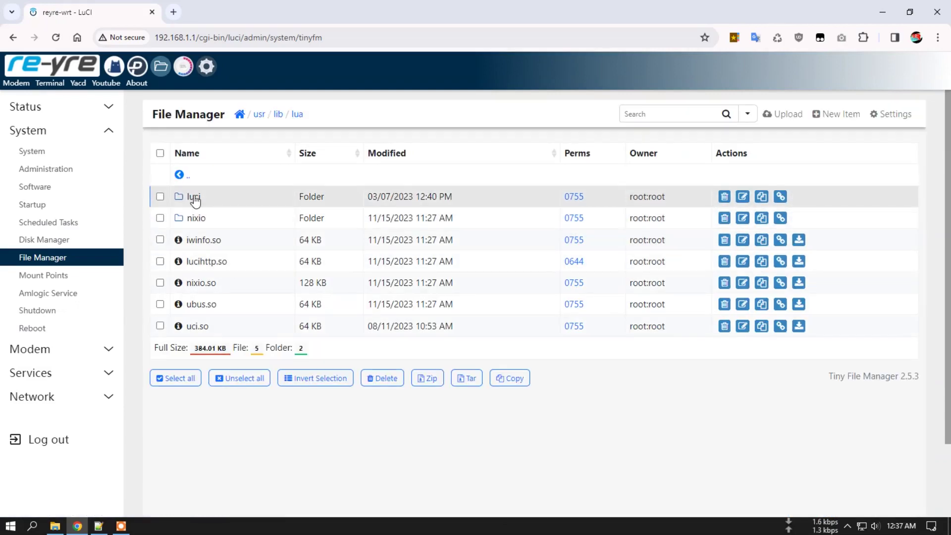
left_click(193, 196)
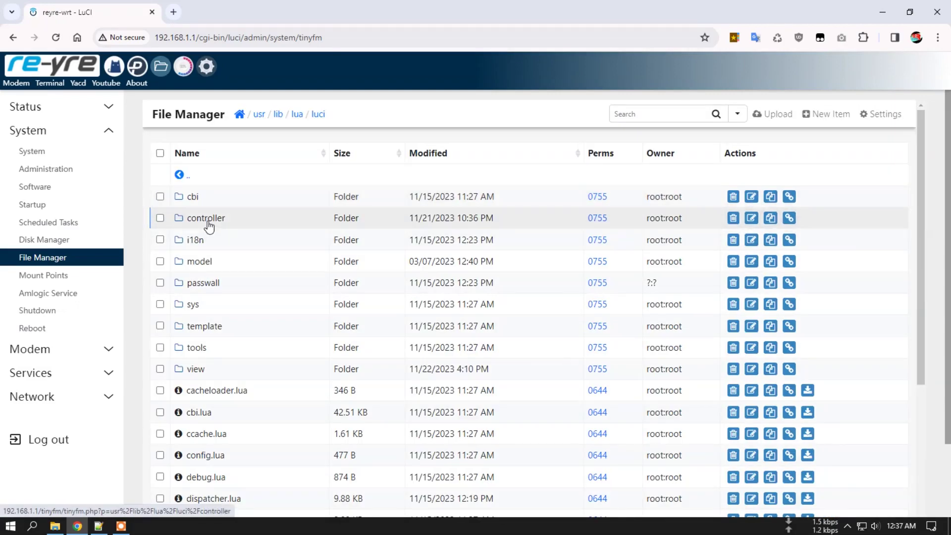
left_click(207, 222)
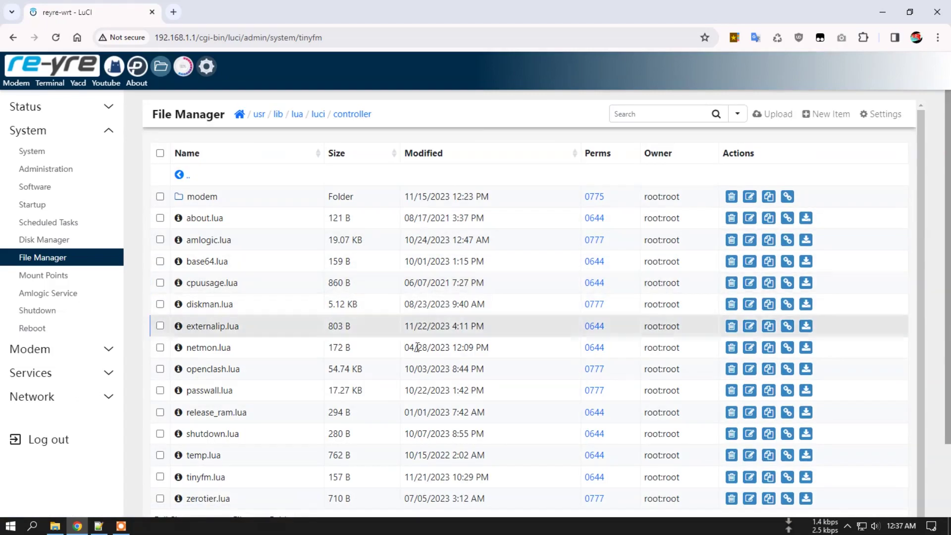
Look inside the local External IP controller folder and return to its parent folder.
left_click(55, 525)
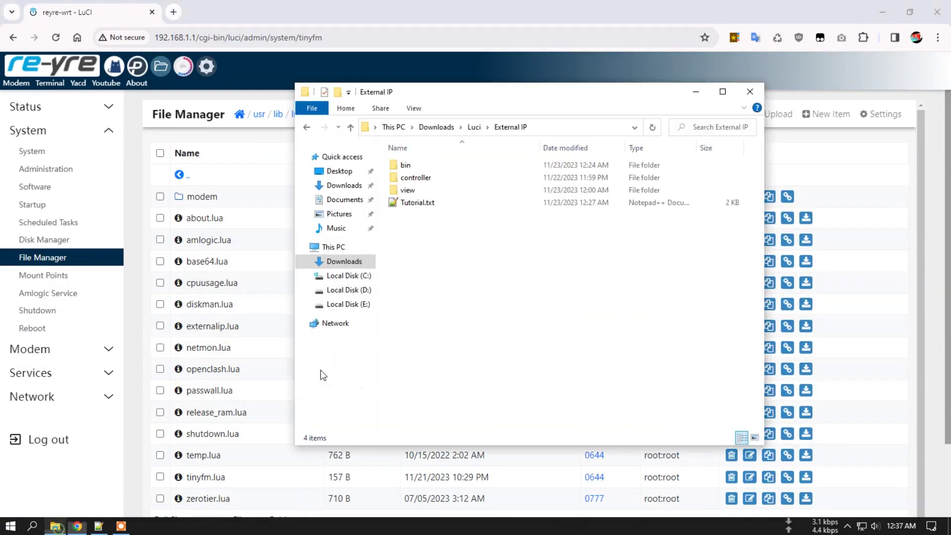
left_click(413, 178)
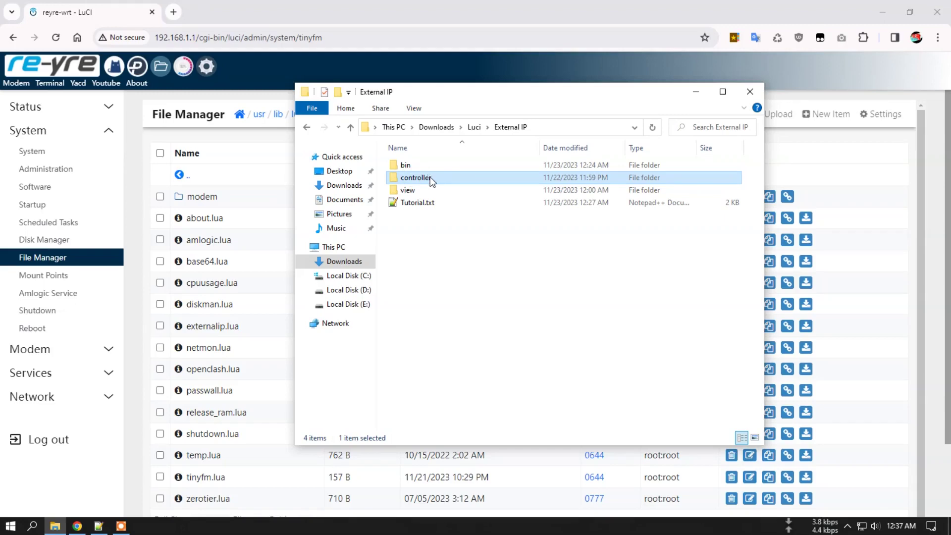
double_click(416, 178)
left_click(350, 126)
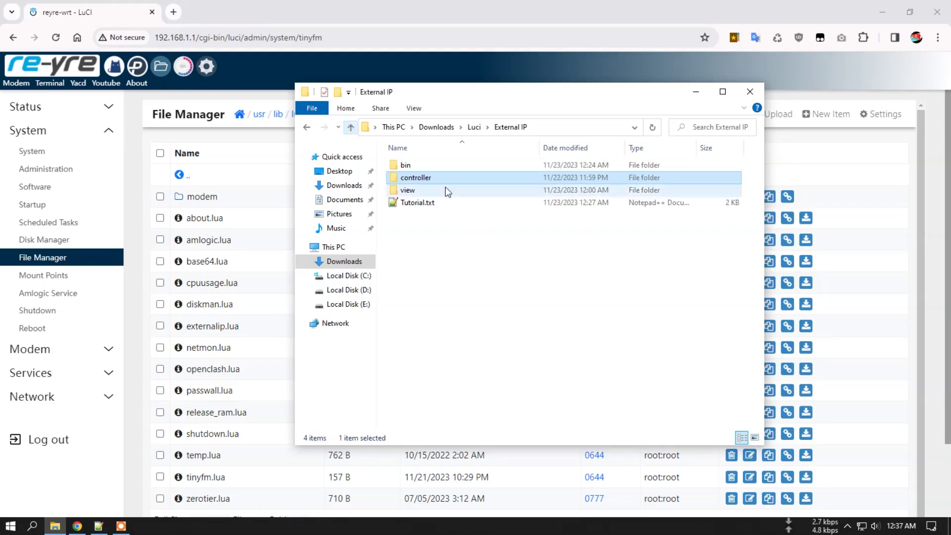
Switch back to the router's file manager and browse to usr/lib/lua/luci/view.
left_click(164, 138)
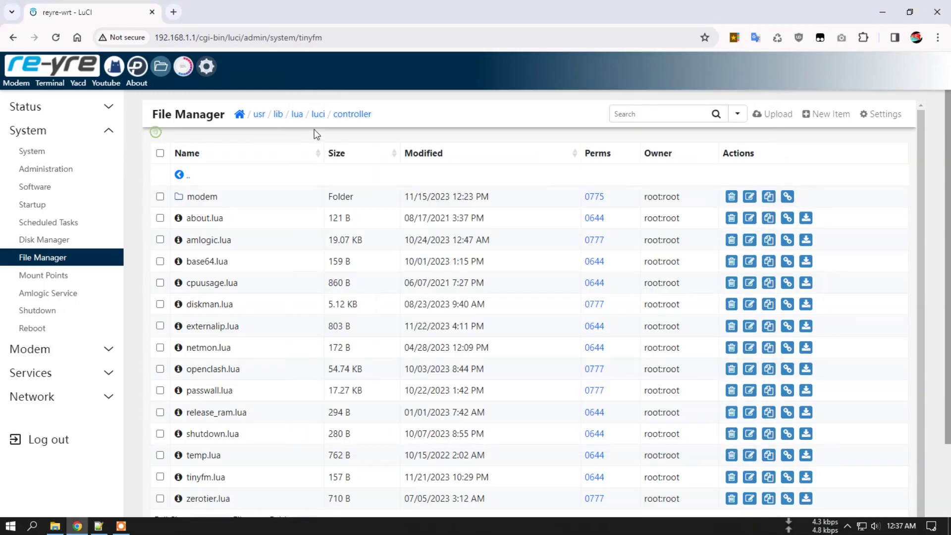
left_click(316, 118)
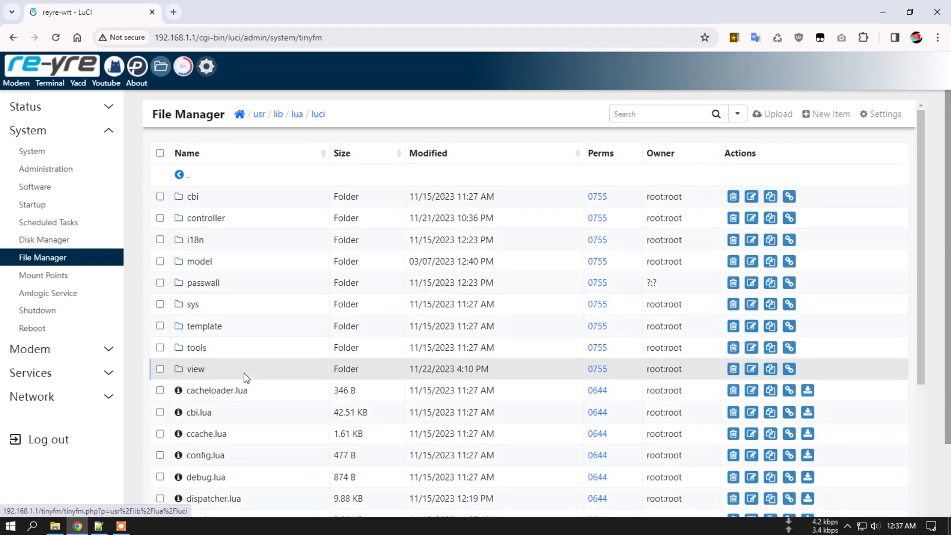
left_click(199, 375)
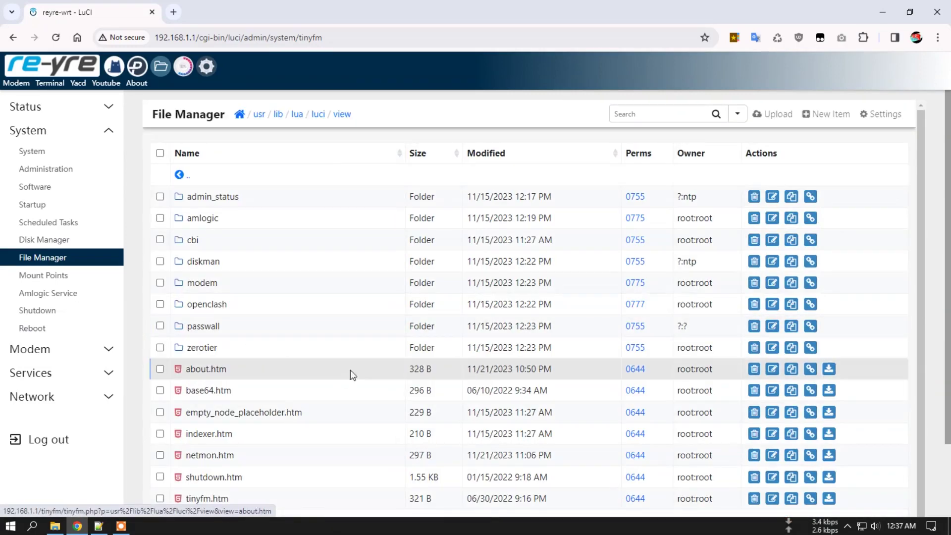
Check the externalip.htm file in the local External IP view folder, then return to the router's page.
left_click(55, 526)
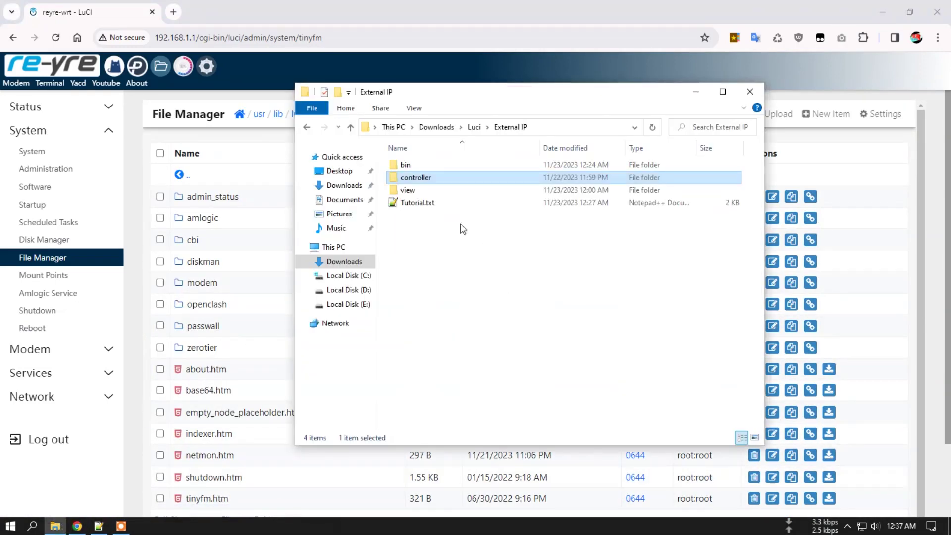
left_click(408, 193)
double_click(408, 191)
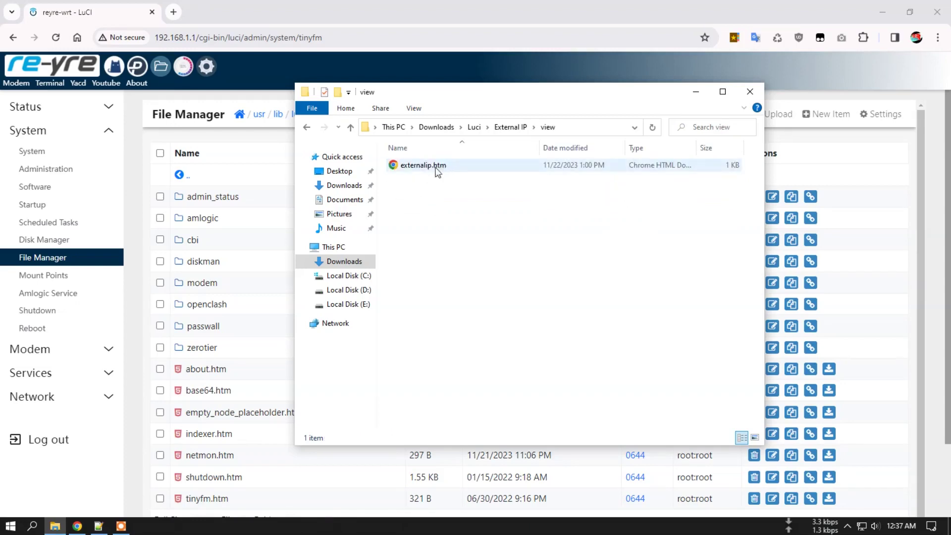
left_click(133, 279)
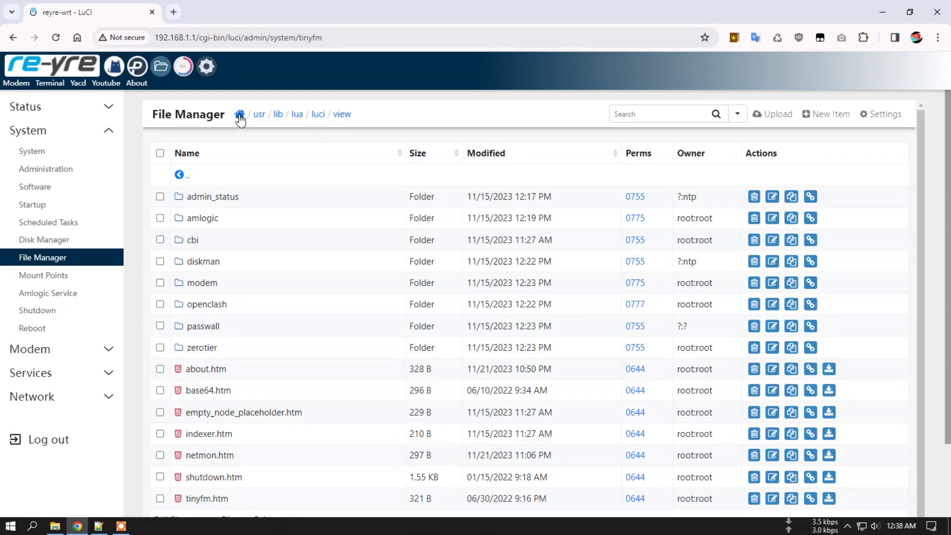
Open the router's web terminal and change to the home directory with cd.
left_click(58, 85)
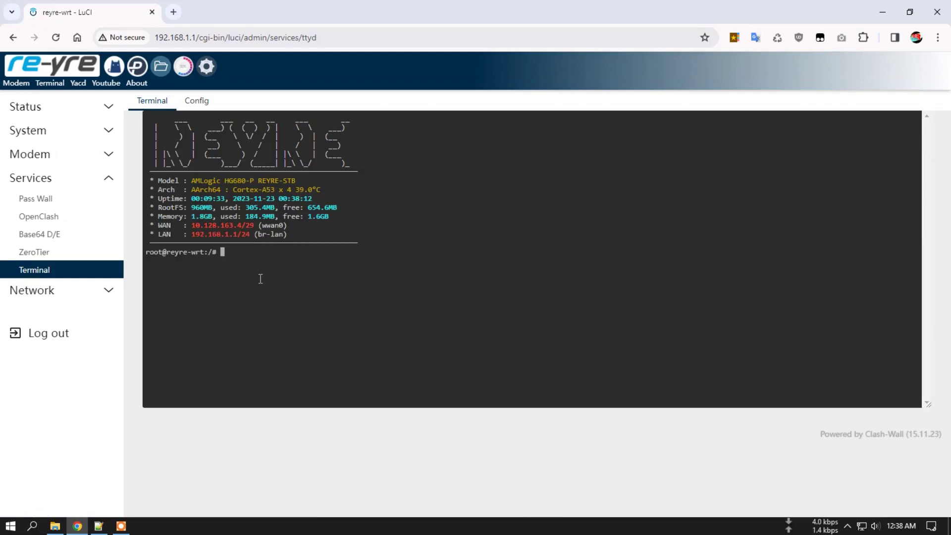
type("cd")
key("Return")
Switch to Tutorial.txt in Notepad++ and examine the controller folder and externalip.lua file name in the first cat command.
left_click(98, 525)
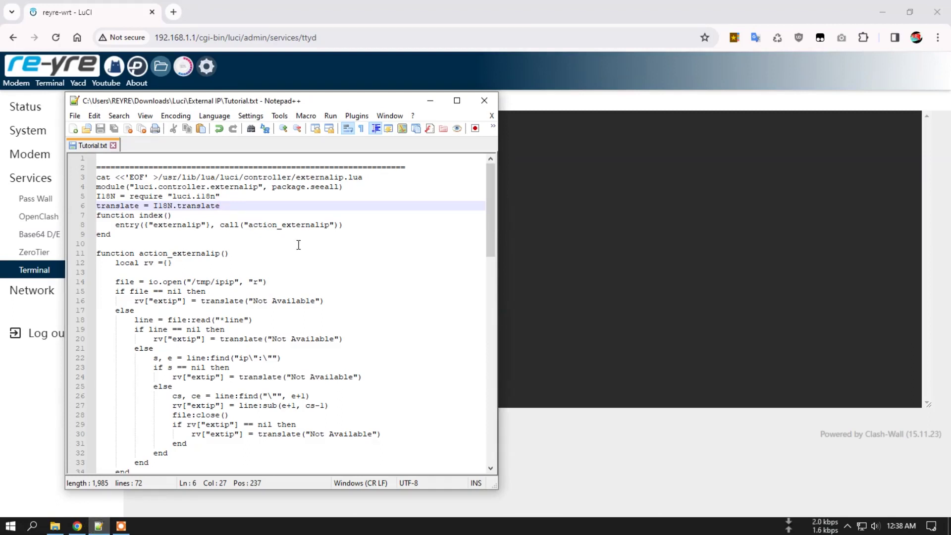
left_click_drag(298, 179, 367, 176)
double_click(271, 177)
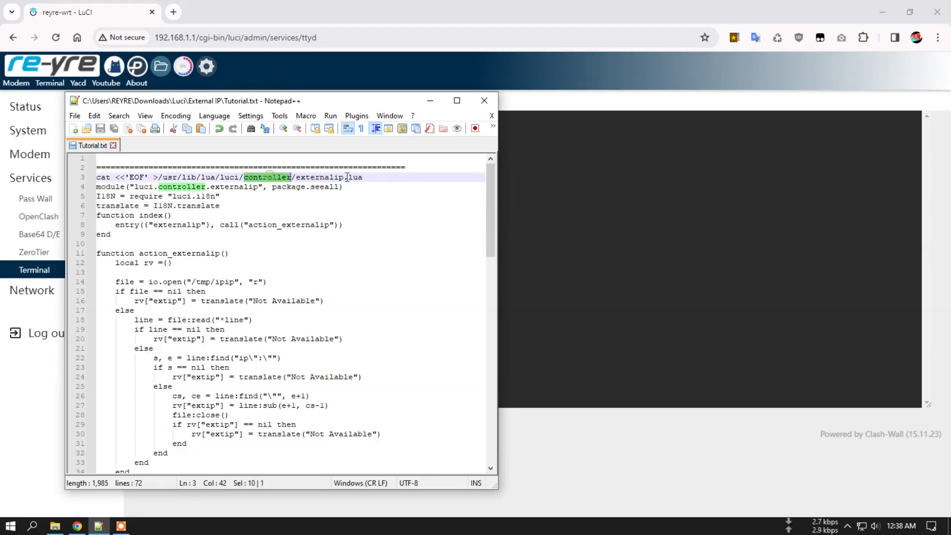
left_click_drag(297, 178, 367, 177)
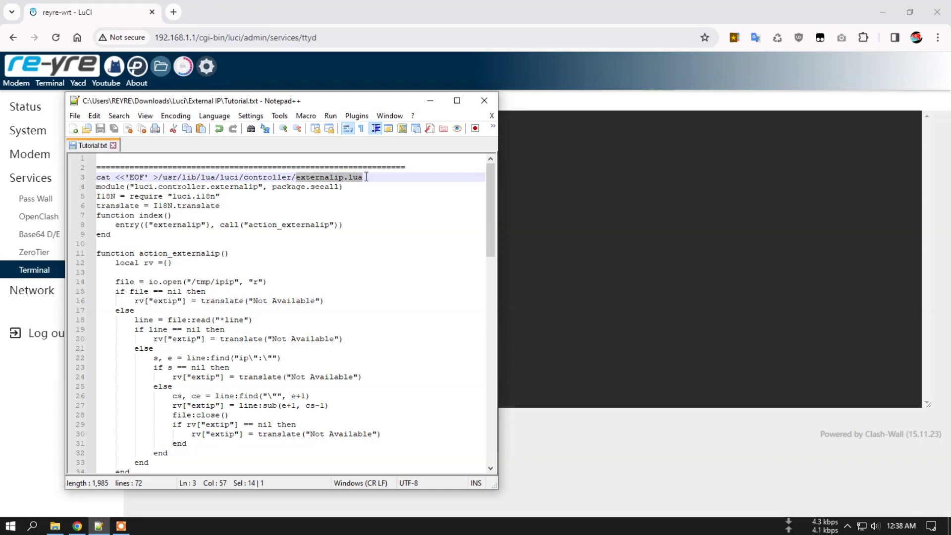
Copy the whole externalip.lua command block from Tutorial.txt, from its cat line through the closing EOF.
left_click(98, 179)
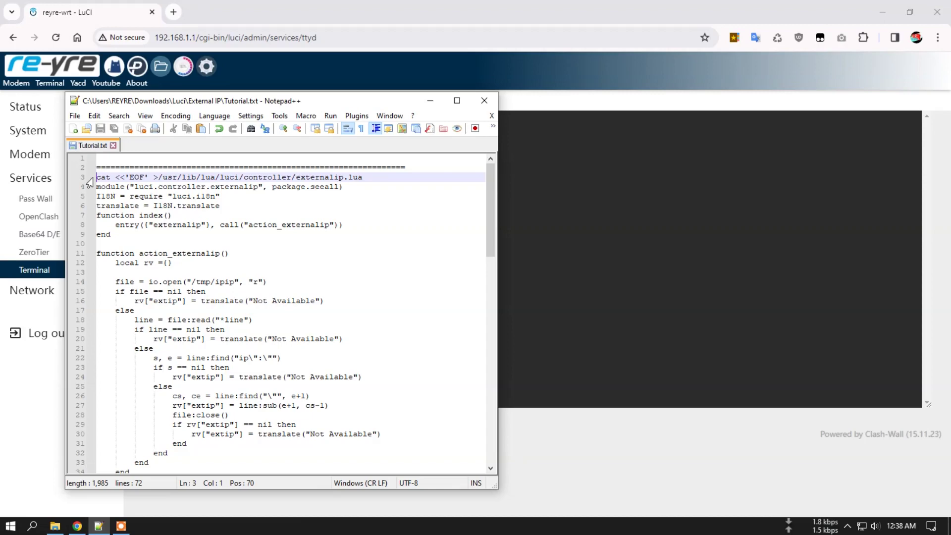
left_click_drag(98, 178, 111, 349)
right_click(115, 282)
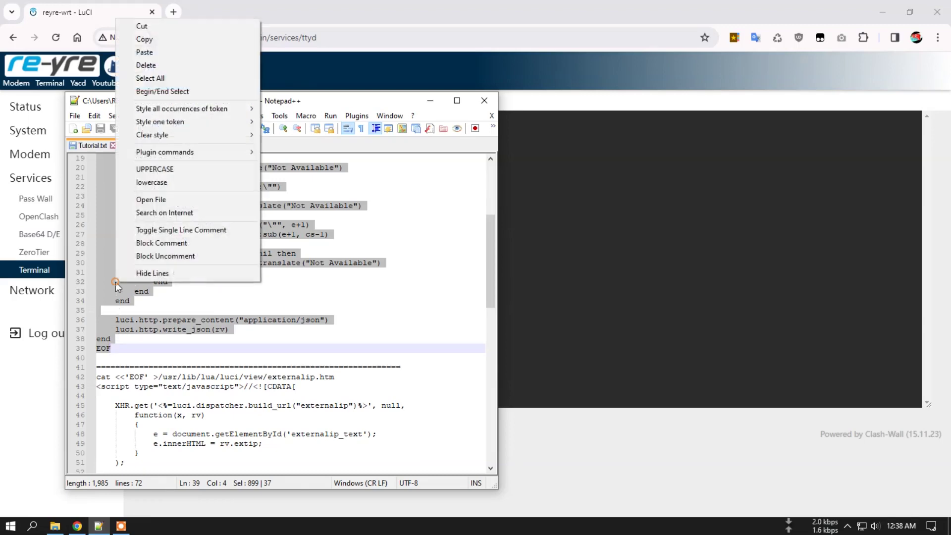
left_click(185, 40)
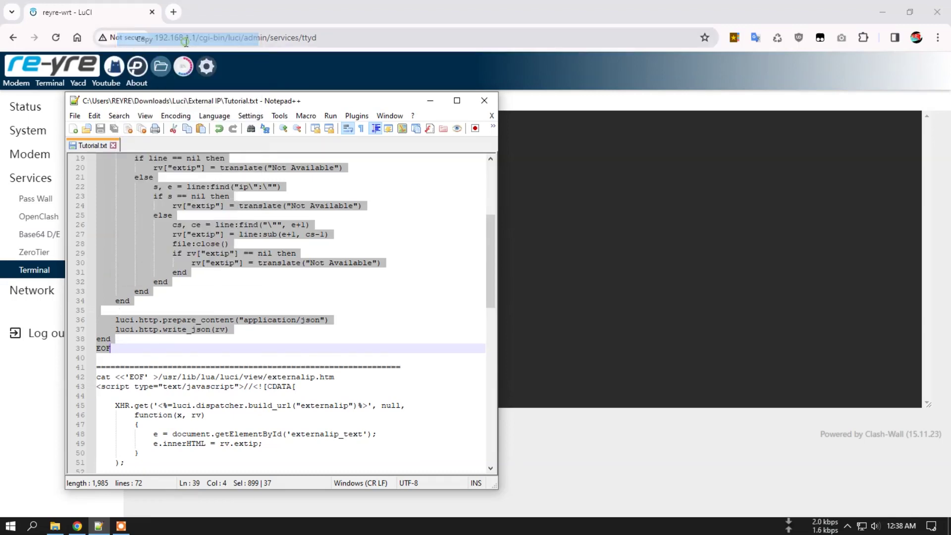
Paste the copied block into the router's terminal and run it to write /usr/lib/lua/luci/controller/externalip.lua.
left_click(548, 240)
right_click(340, 265)
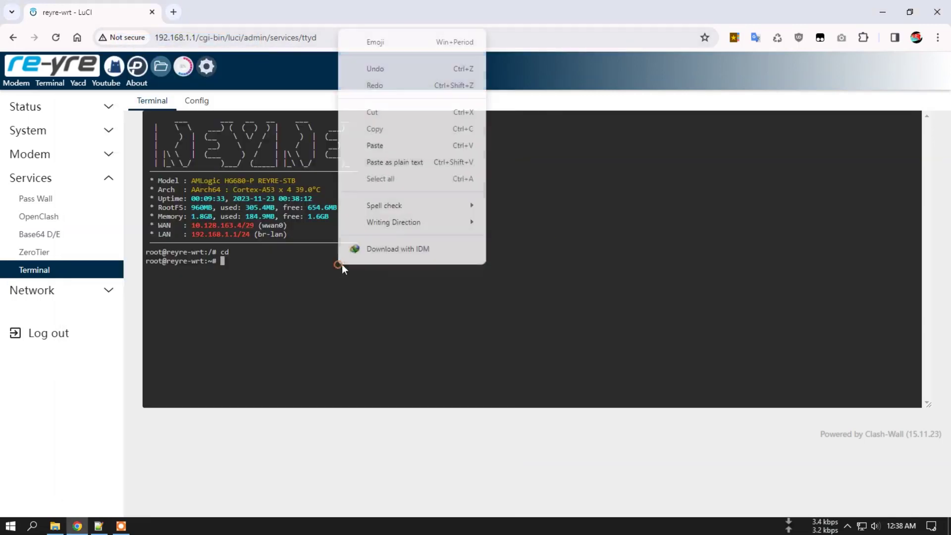
left_click(404, 146)
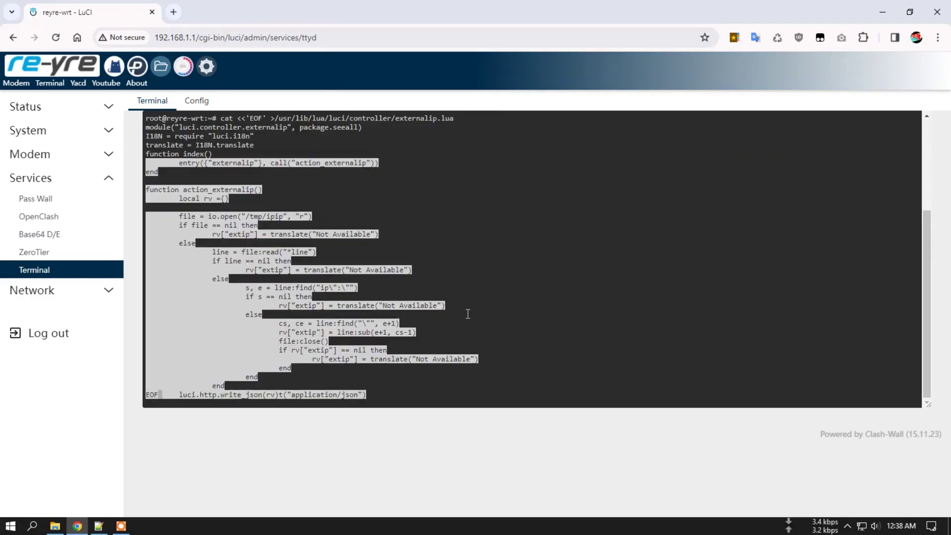
key("Return")
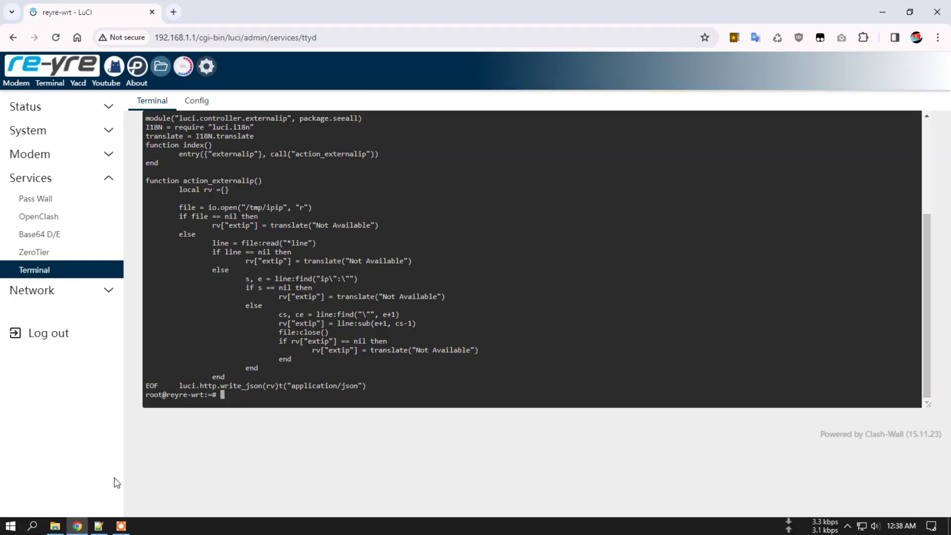
Open the router's file manager in a second browser tab and switch to it.
left_click(58, 526)
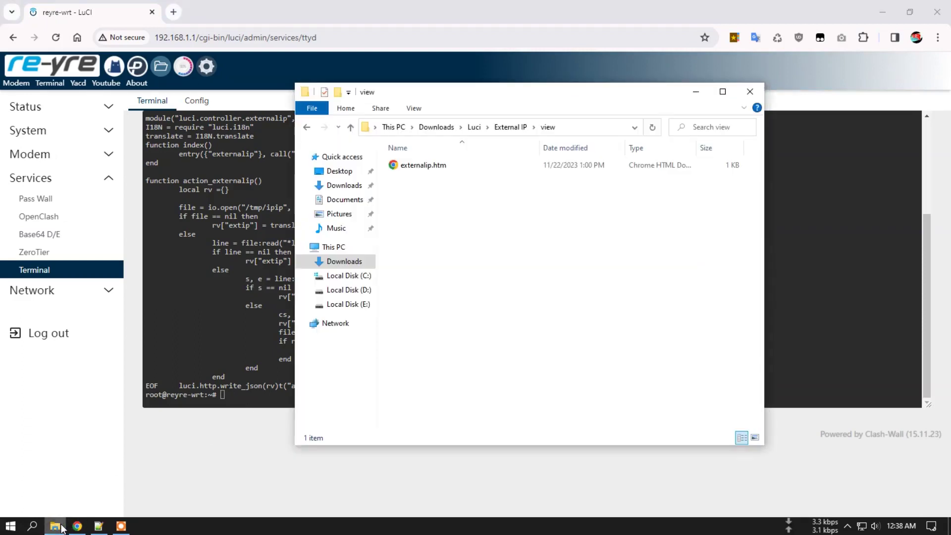
left_click(58, 526)
right_click(160, 66)
left_click(193, 79)
left_click(258, 7)
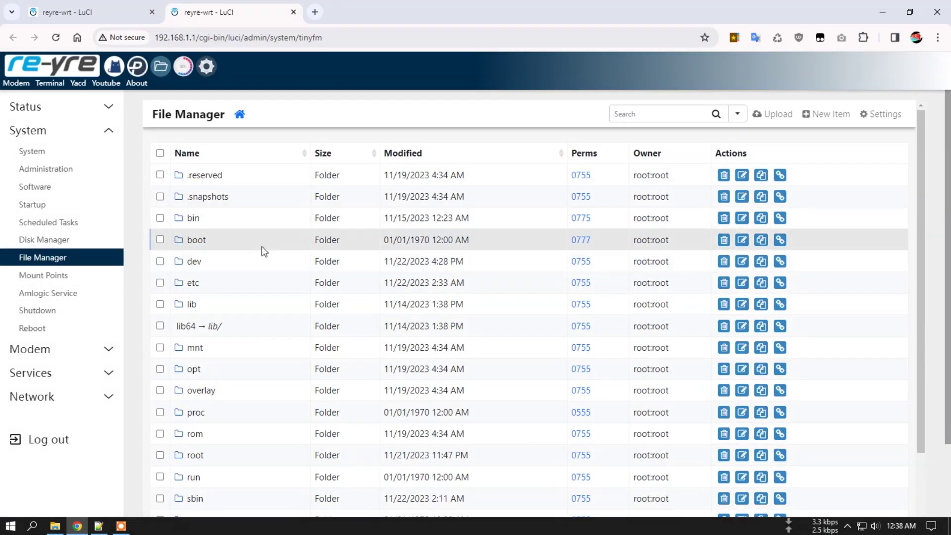
Browse the file manager in the second tab to usr/lib/lua/luci/controller and check the externalip.lua entry.
scroll(257, 294, "down", 3)
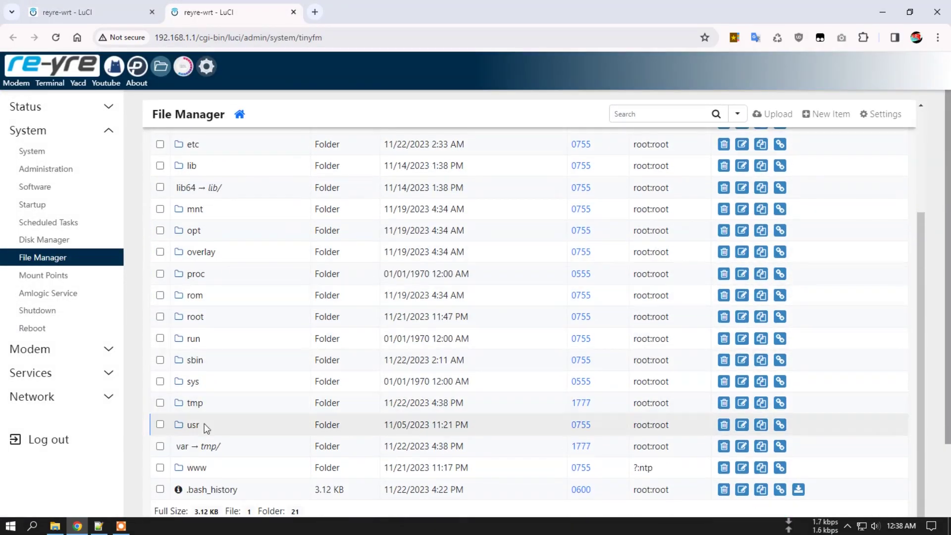
left_click(192, 426)
left_click(193, 196)
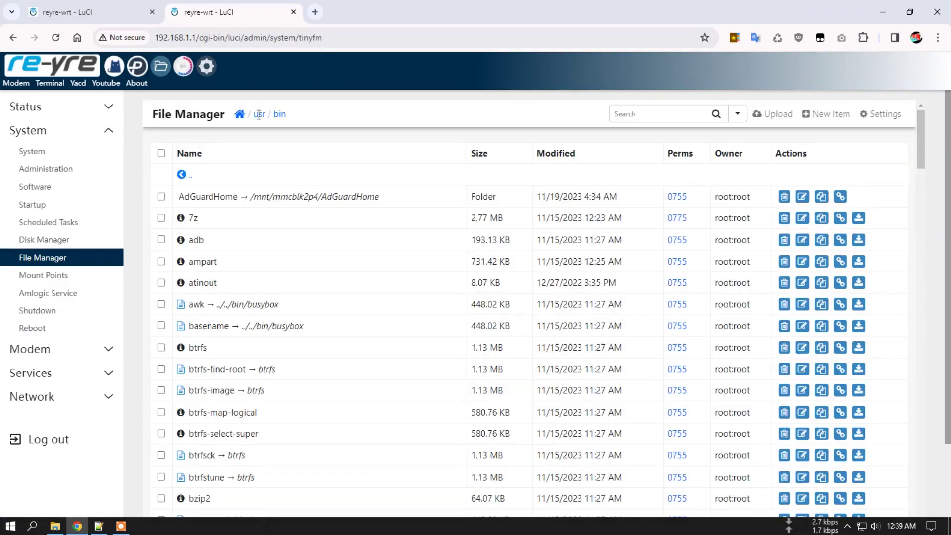
left_click(258, 114)
left_click(192, 220)
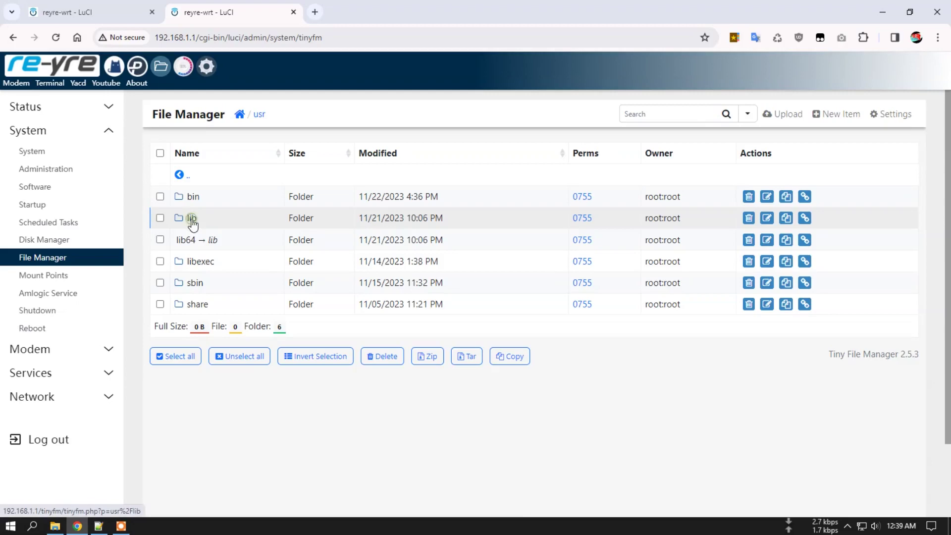
left_click(197, 251)
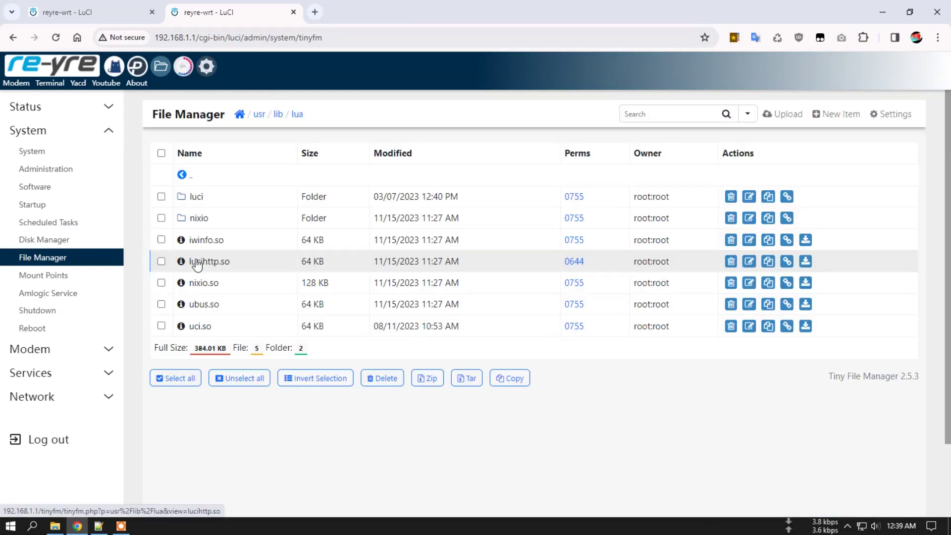
left_click(196, 198)
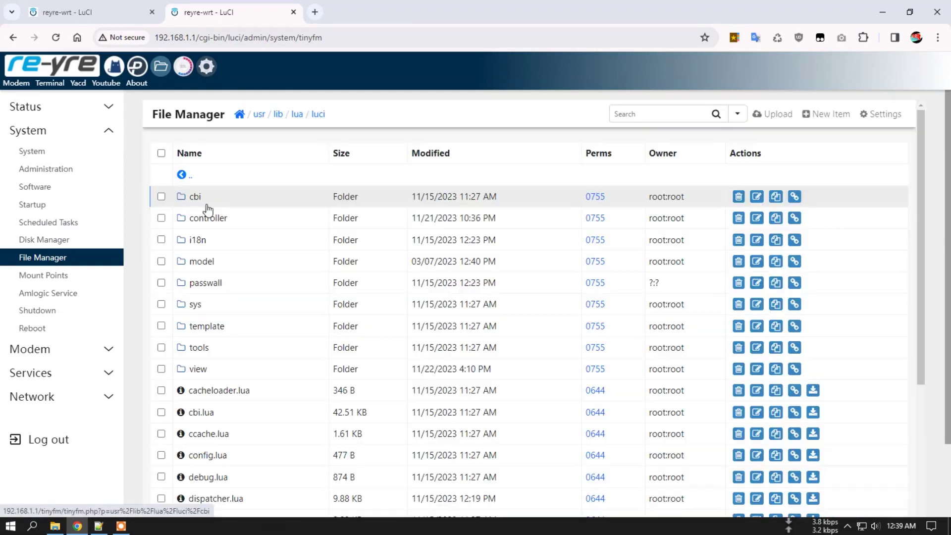
left_click(206, 217)
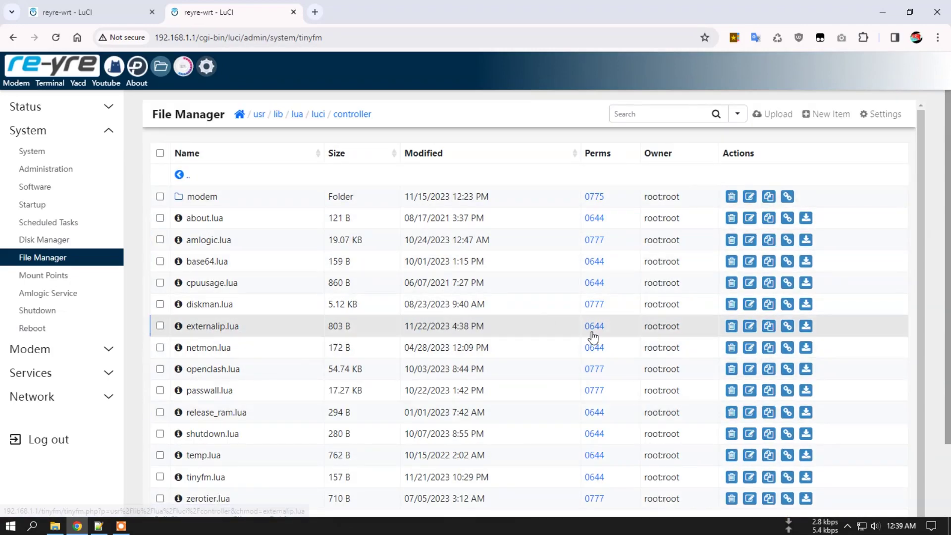
Open externalip.lua from the controller folder and read its code through to the final end line.
left_click(212, 326)
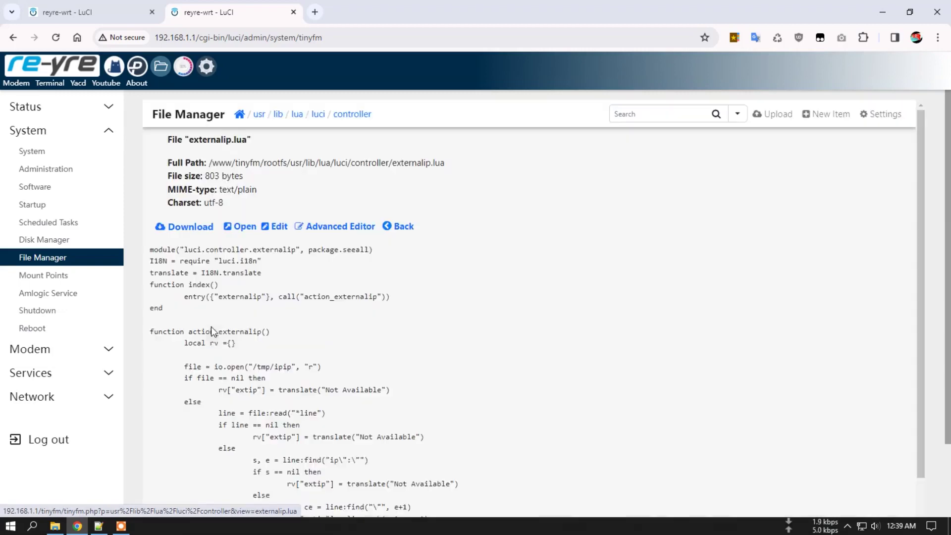
scroll(387, 324, "down", 2)
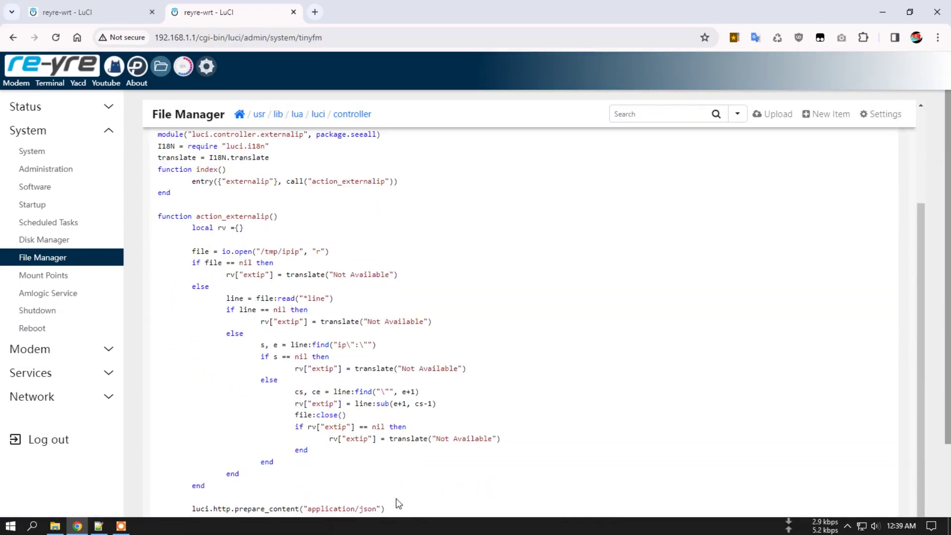
scroll(413, 500, "down", 2)
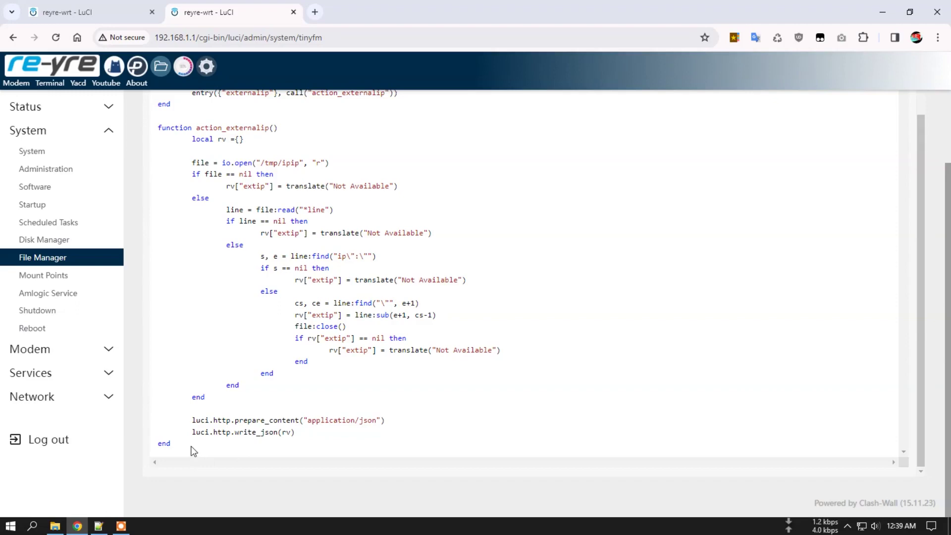
Compare the controller block in Tutorial.txt with the code shown in the opened externalip.lua.
left_click(99, 525)
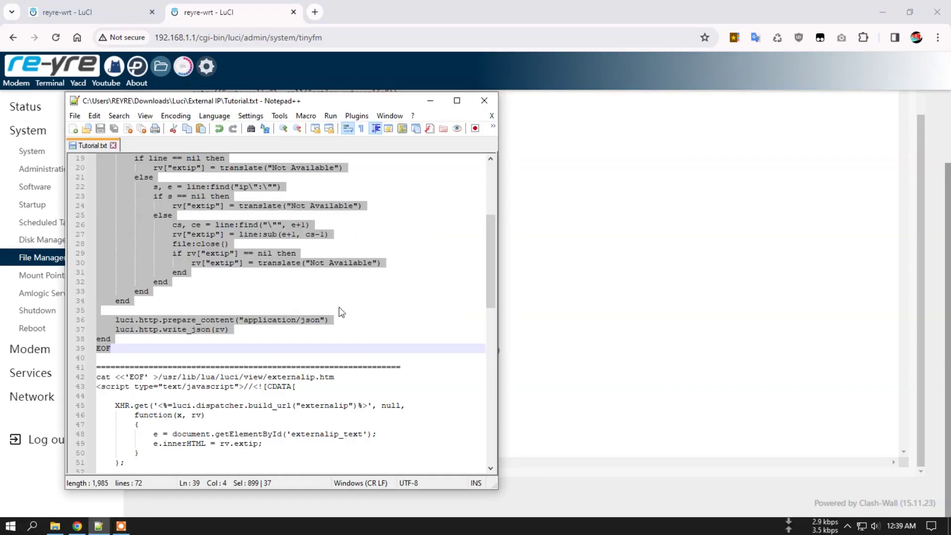
scroll(168, 340, "up", 4)
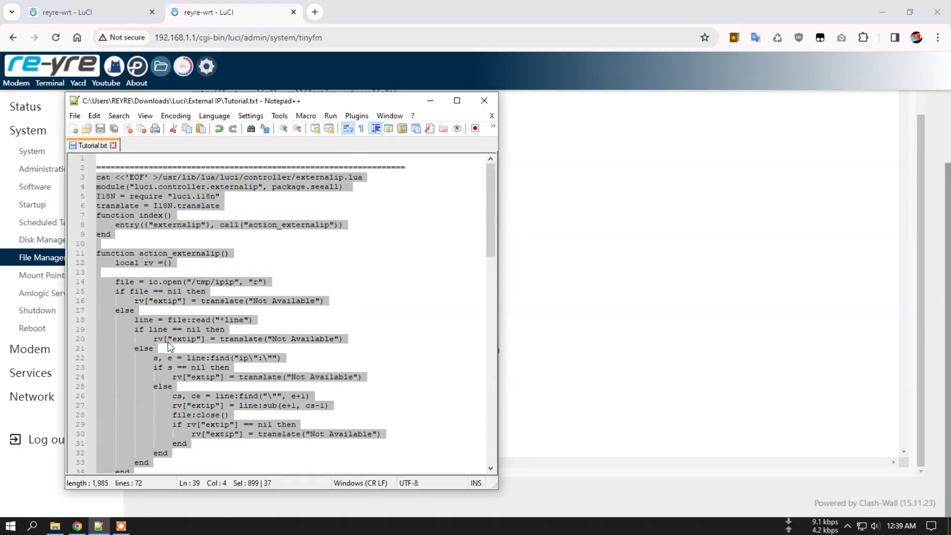
scroll(168, 340, "down", 5)
left_click(579, 307)
scroll(585, 305, "up", 2)
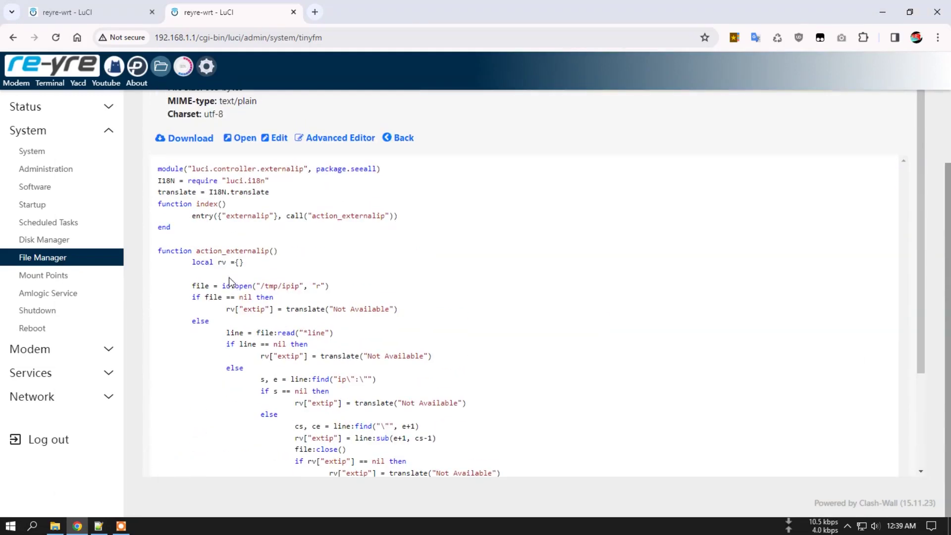
Leave the externalip.lua preview, browse to usr/lib/lua/luci/view and look through the files in that folder.
left_click(400, 139)
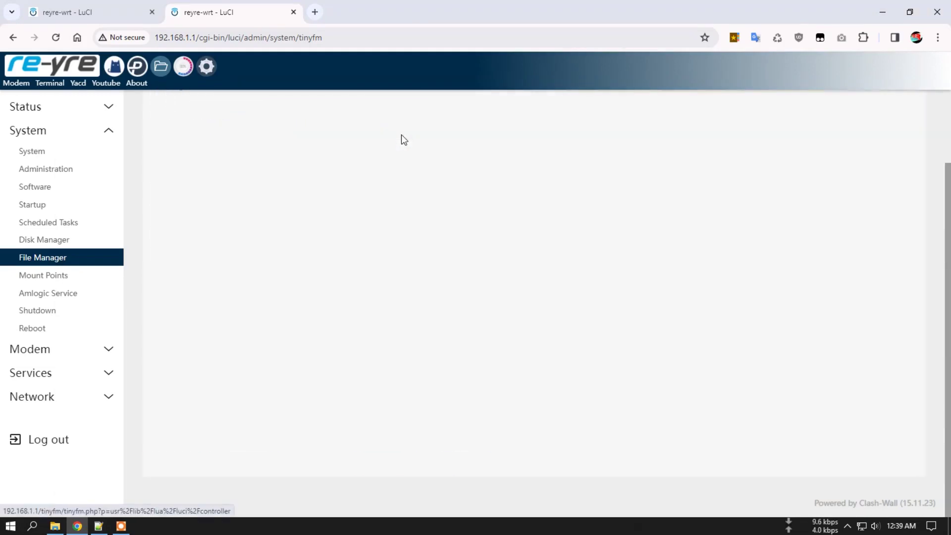
scroll(276, 241, "up", 2)
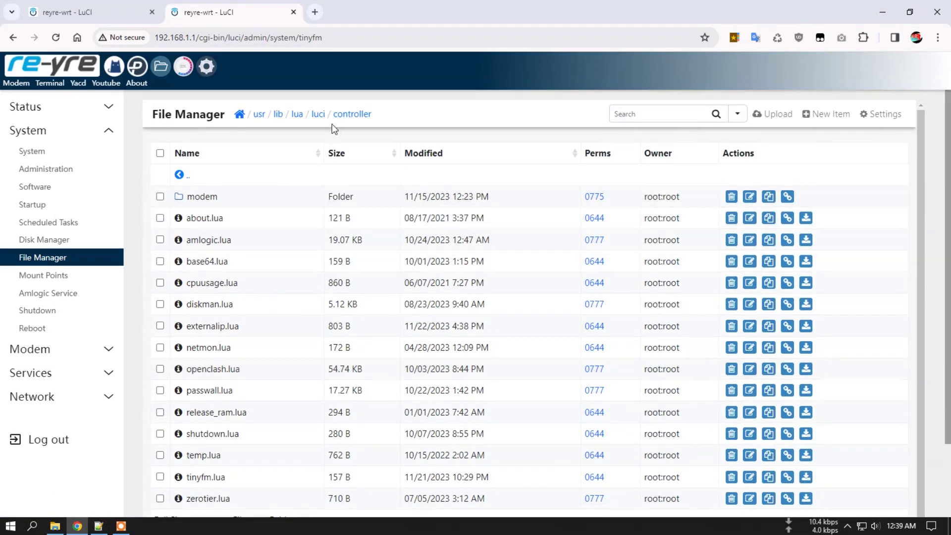
left_click(318, 116)
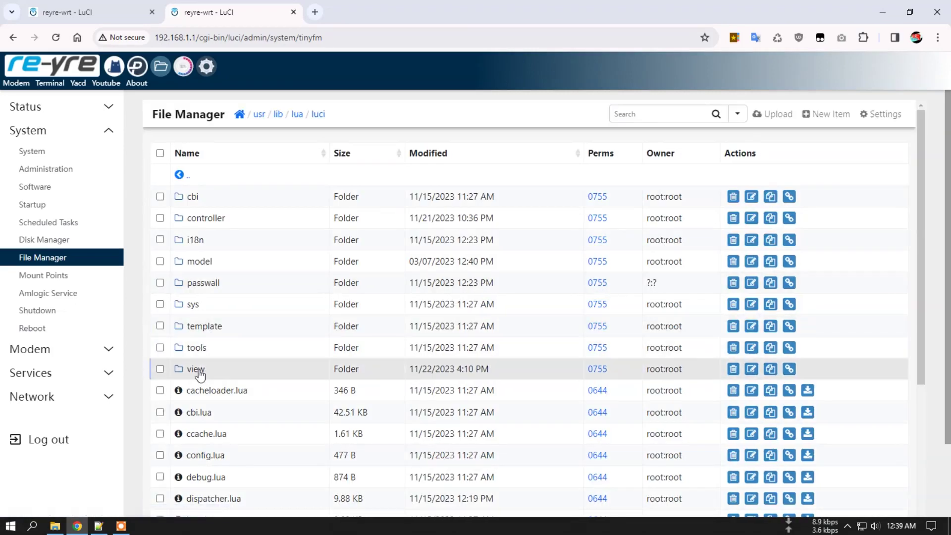
left_click(199, 369)
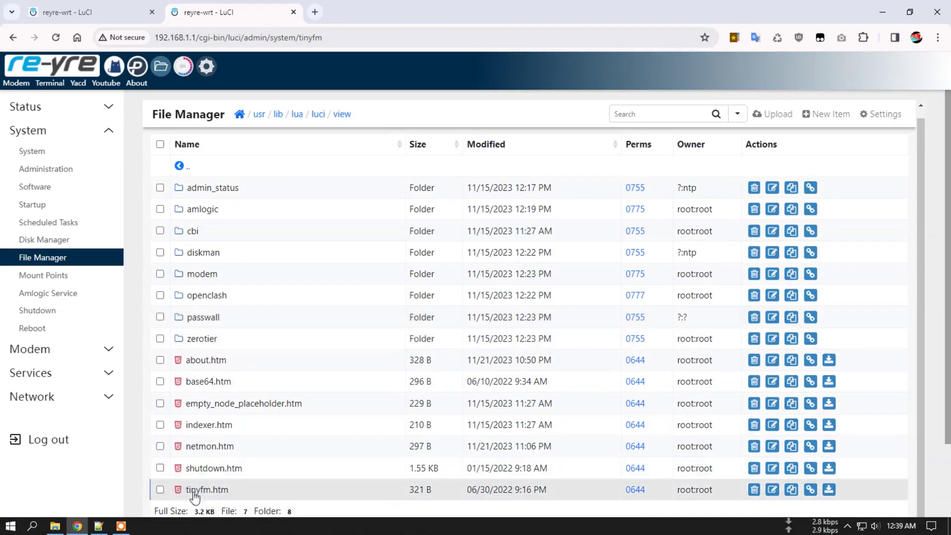
scroll(224, 428, "down", 2)
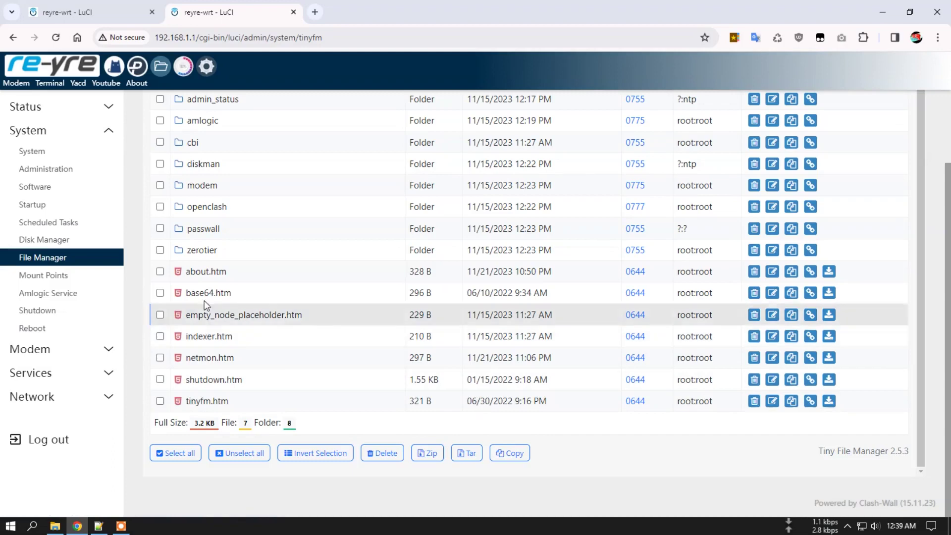
Copy the block in Tutorial.txt that writes /usr/lib/lua/luci/view/externalip.htm, from its cat line through EOF.
left_click(101, 527)
scroll(290, 319, "down", 6)
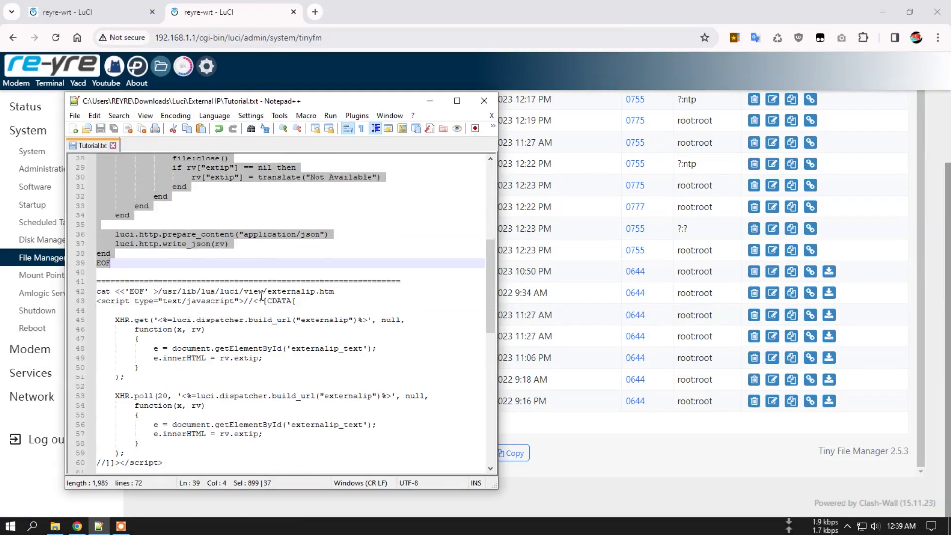
left_click_drag(98, 206, 109, 403)
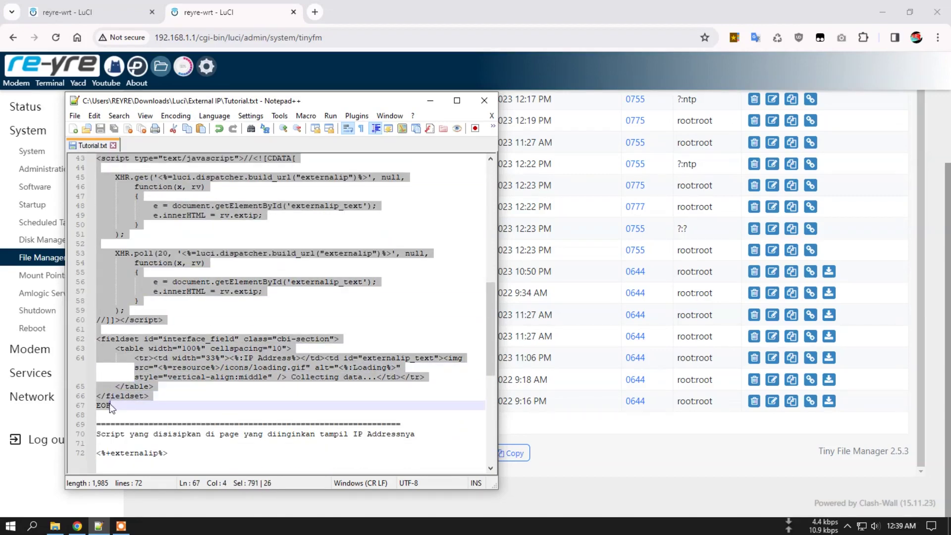
right_click(148, 382)
left_click(219, 139)
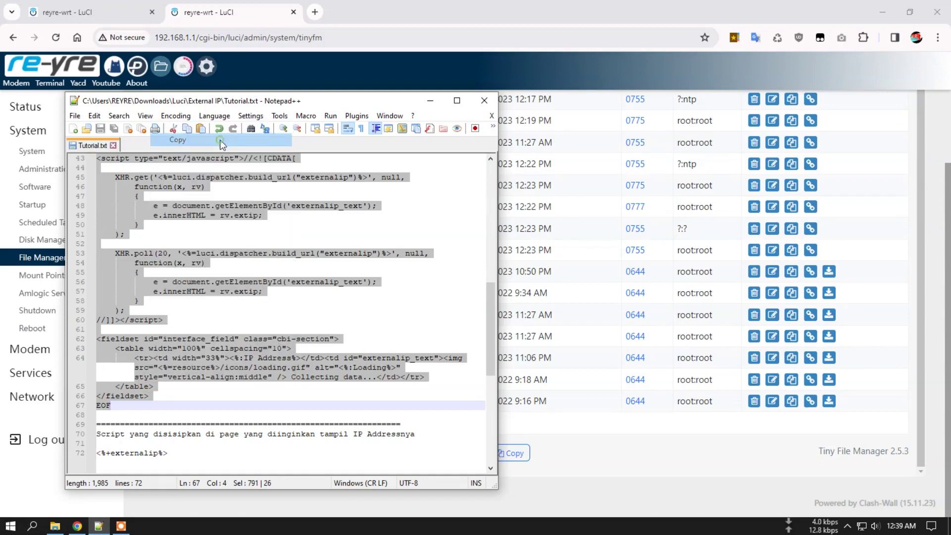
Paste the copied view block into the router's terminal and run it to write /usr/lib/lua/luci/view/externalip.htm.
left_click(87, 12)
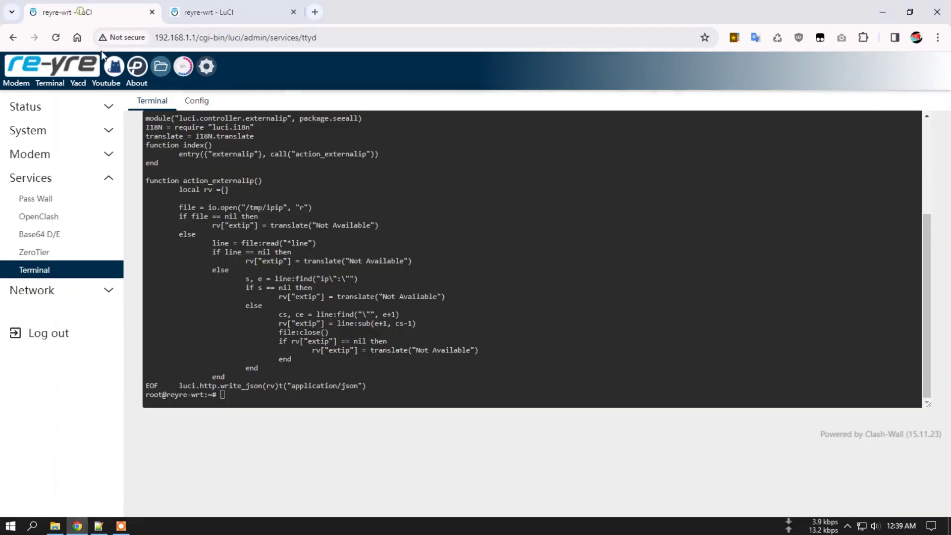
right_click(292, 399)
left_click(348, 254)
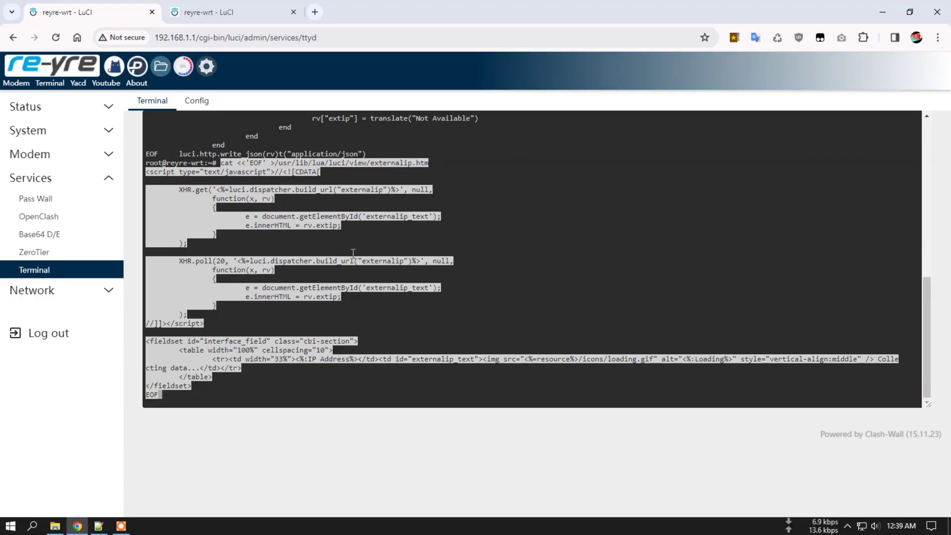
key("Return")
Reload the view folder in the file manager, read through the code of externalip.htm and return to the folder.
left_click(234, 11)
scroll(541, 159, "up", 2)
left_click(342, 115)
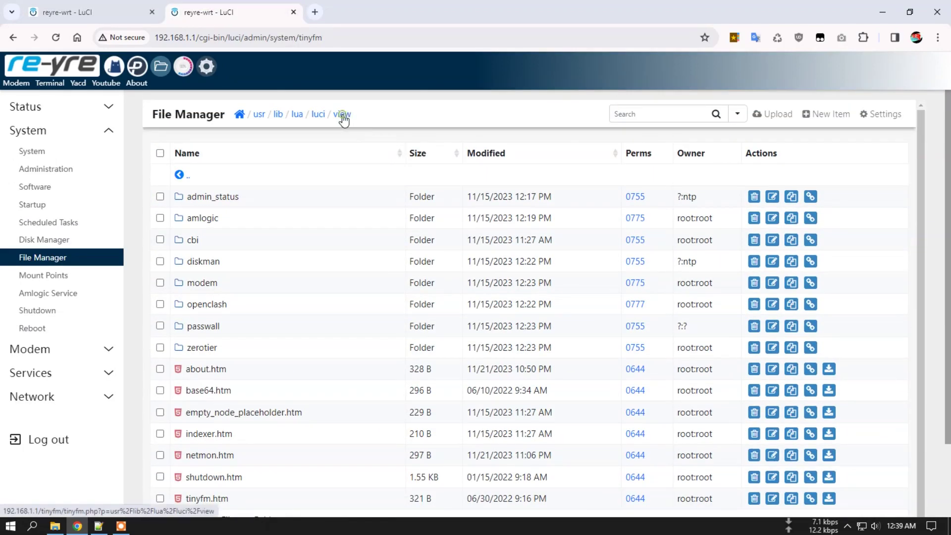
scroll(360, 254, "down", 1)
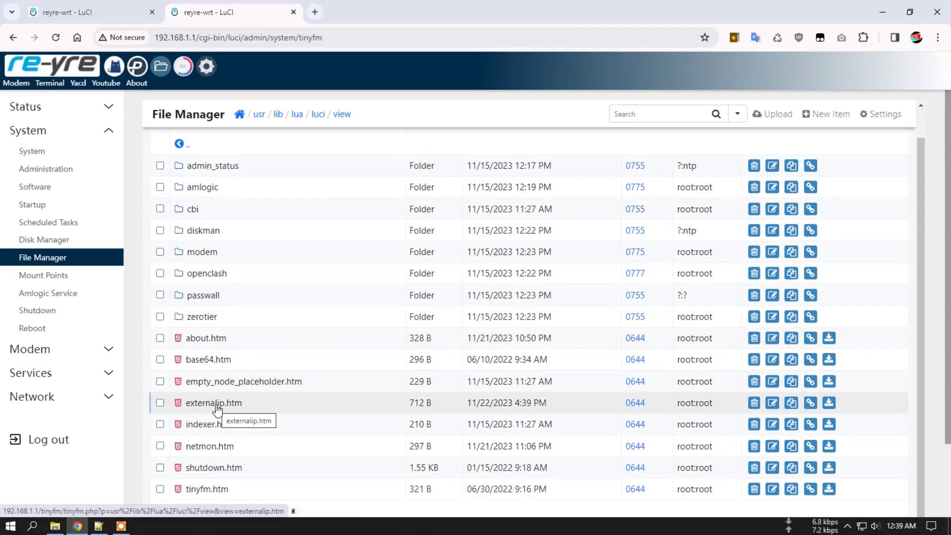
left_click(217, 407)
scroll(371, 353, "down", 3)
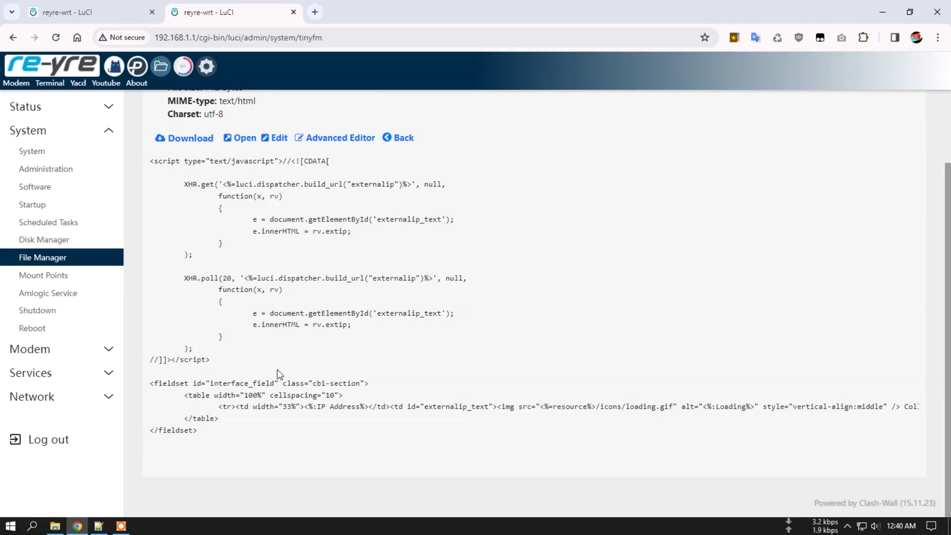
scroll(277, 396, "up", 2)
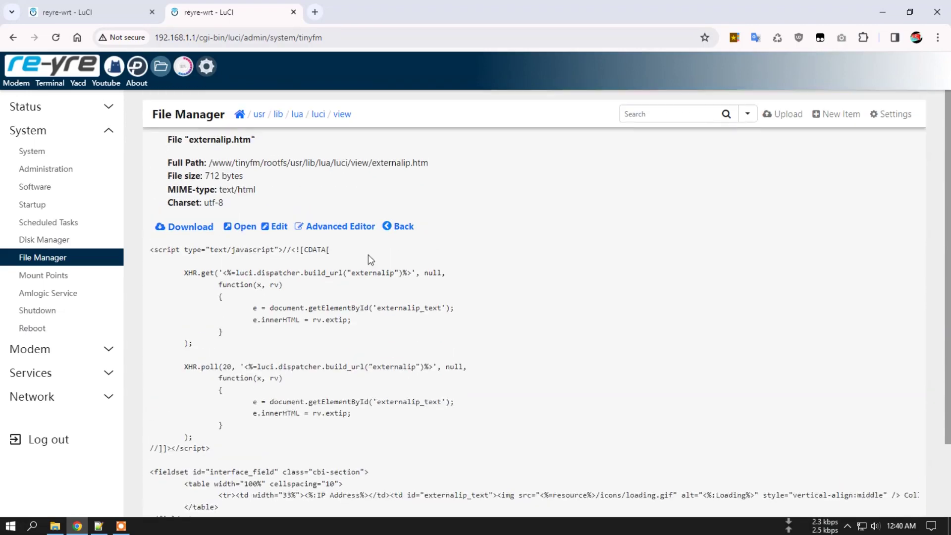
left_click(403, 228)
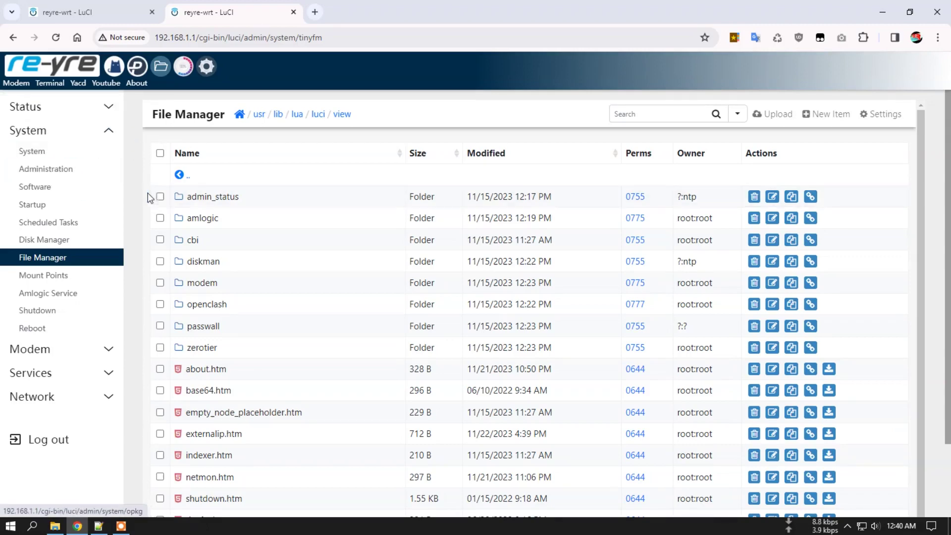
Open the router's local startup script and copy its /usr/bin/hgled -r line.
left_click(47, 205)
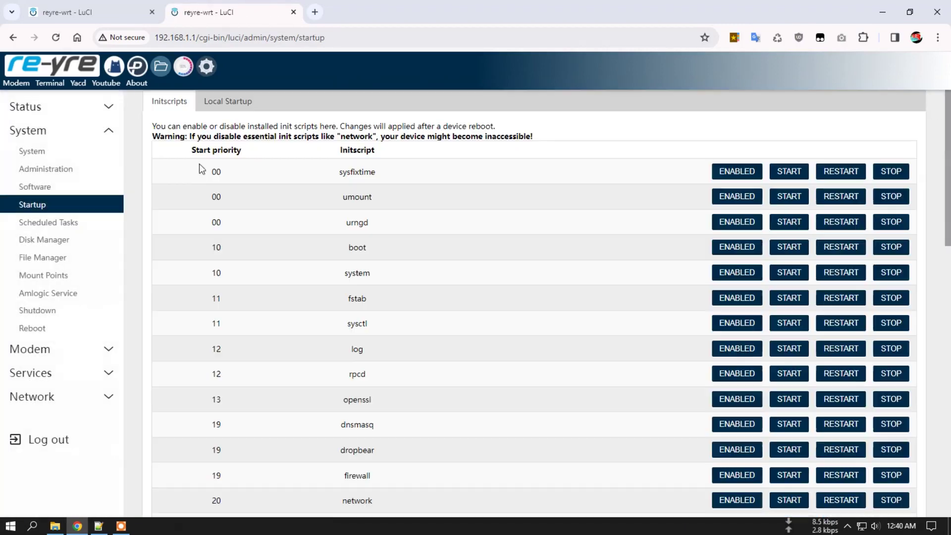
left_click(229, 107)
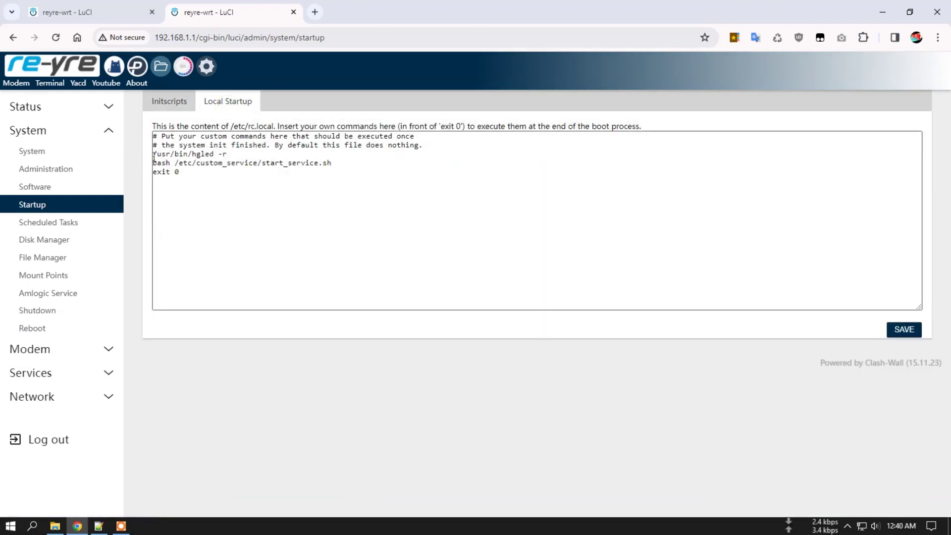
left_click_drag(153, 154, 229, 154)
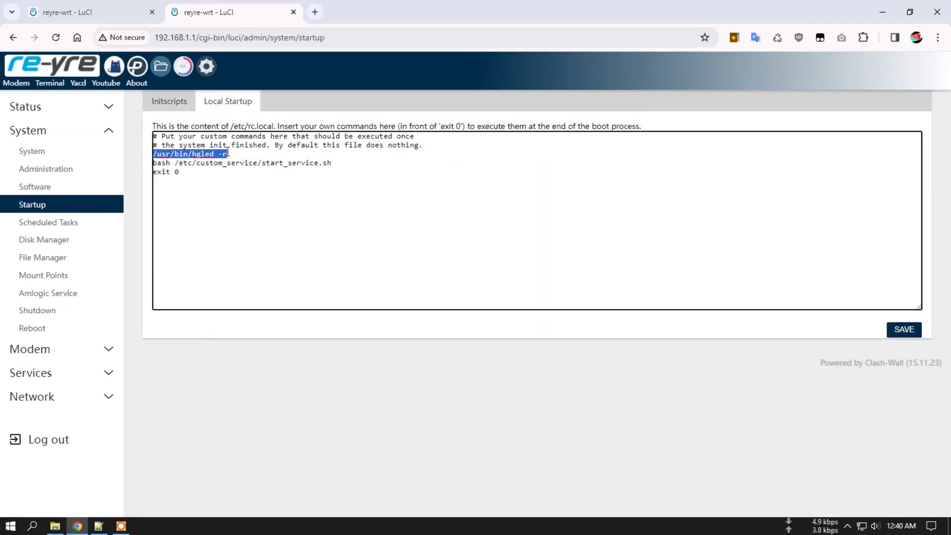
right_click(200, 158)
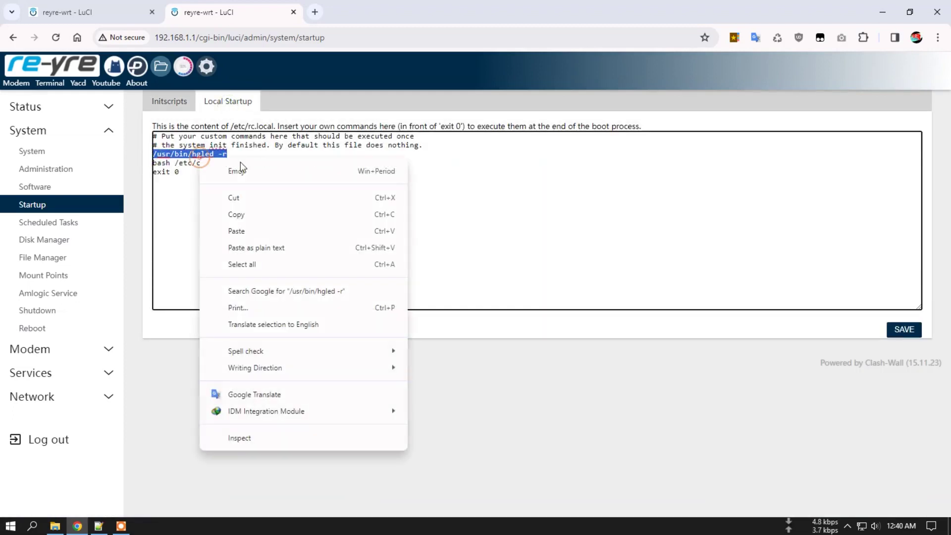
left_click(252, 215)
Insert a new line before exit 0 in the startup script and paste /usr/bin/hgled -r there.
left_click(346, 166)
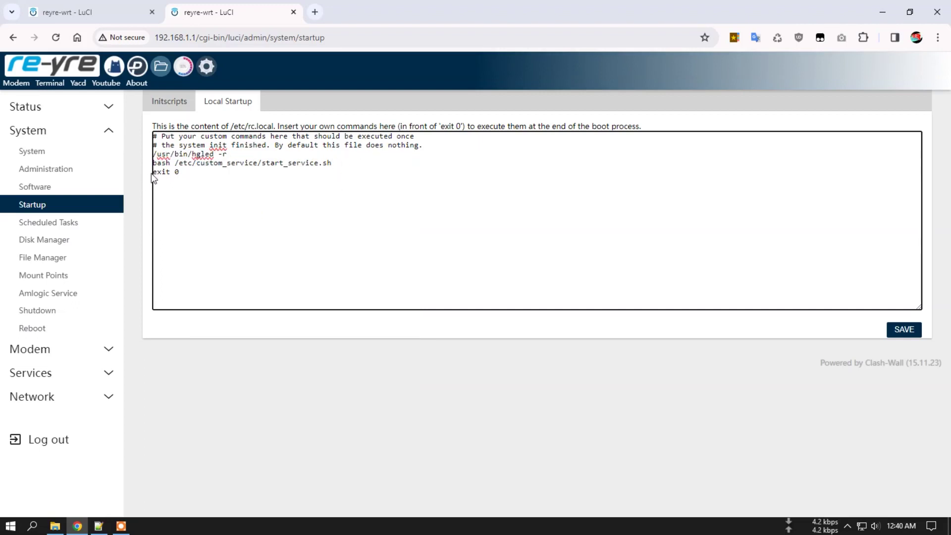
key("Return")
right_click(166, 173)
left_click(160, 177)
right_click(160, 173)
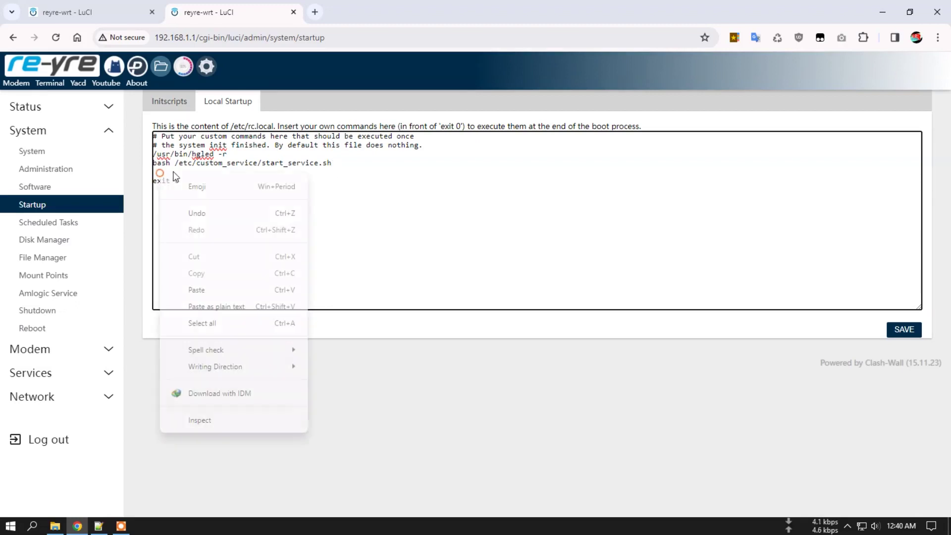
left_click(206, 288)
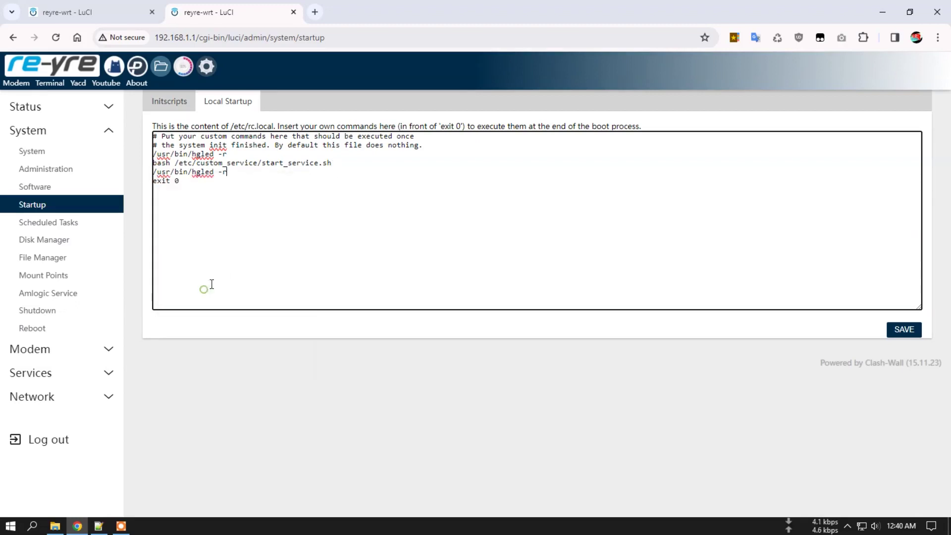
Replace hgled with externalip in the pasted line so it reads /usr/bin/externalip -r.
double_click(195, 173)
left_click(226, 174)
double_click(201, 172)
type("externalip")
left_click(252, 173)
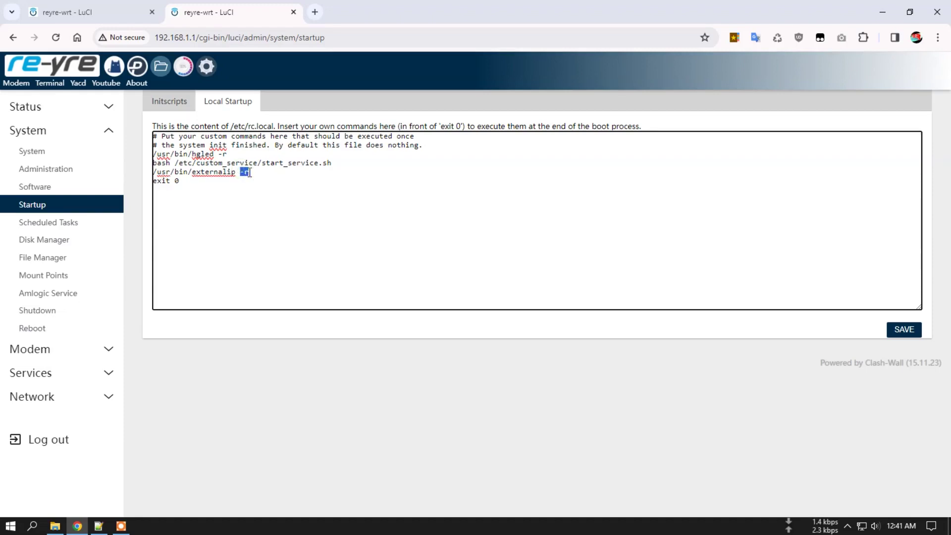
left_click_drag(244, 173, 250, 172)
left_click(252, 171)
left_click_drag(242, 171, 250, 173)
left_click(258, 171)
Copy the new /usr/bin/externalip -r line and save the local startup script.
left_click_drag(155, 172, 261, 173)
right_click(230, 177)
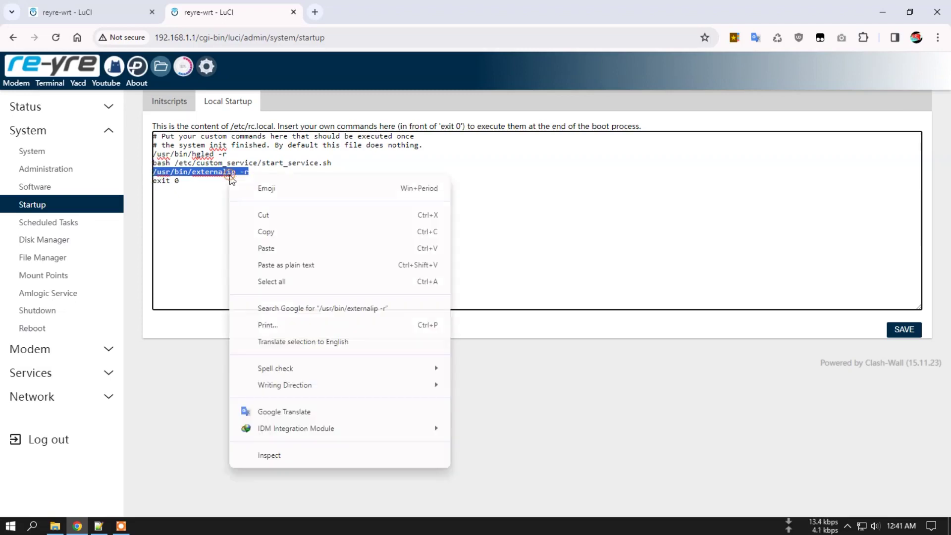
left_click(281, 232)
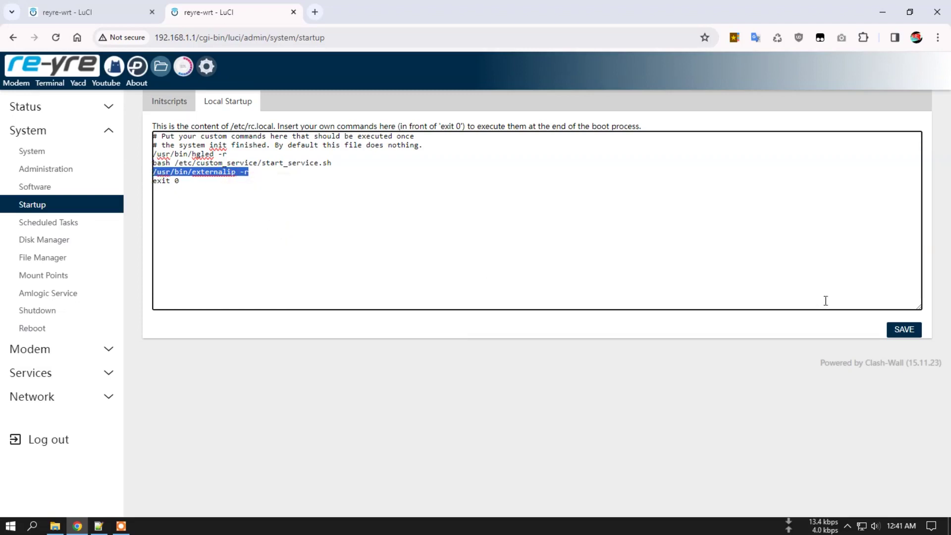
left_click(905, 330)
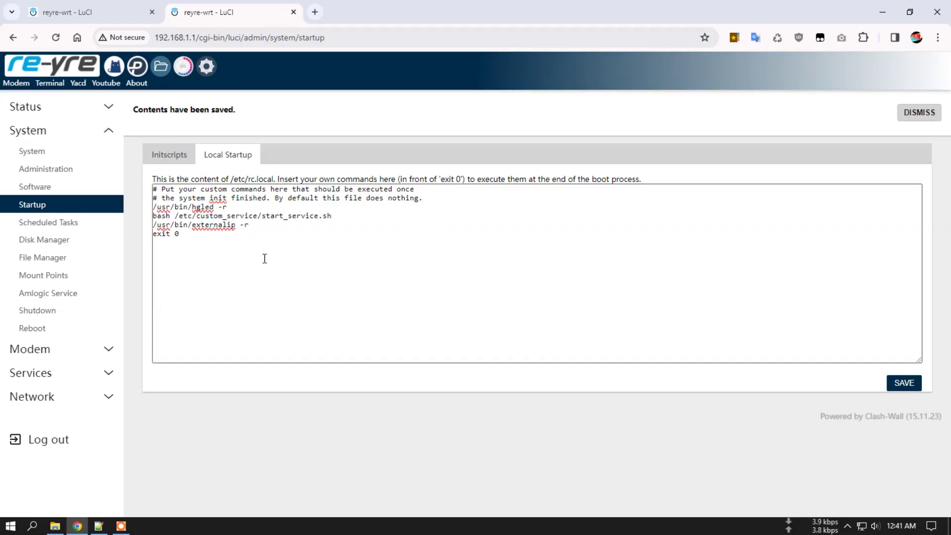
Undo the accidental move of the /usr/bin/externalip -r line and copy the line again.
left_click_drag(245, 229, 153, 234)
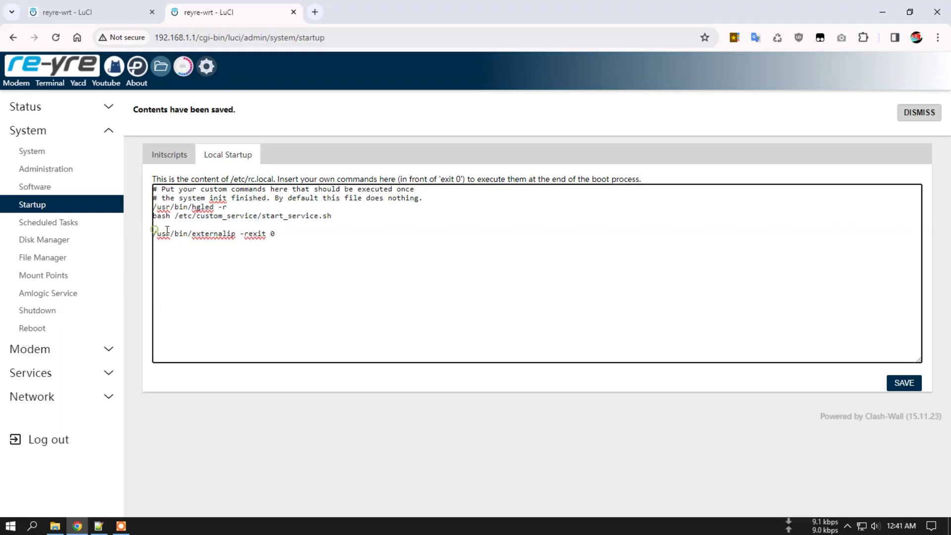
key("ctrl+z")
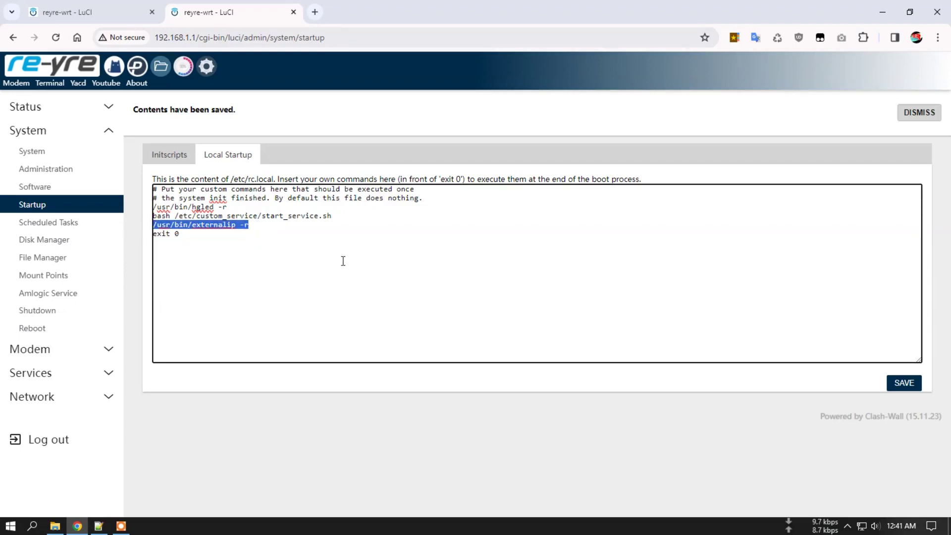
right_click(244, 231)
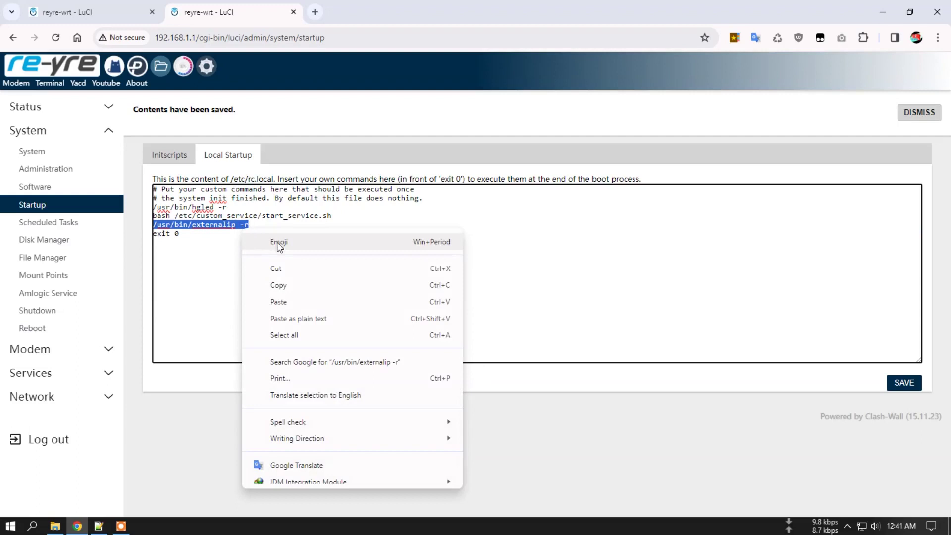
left_click(286, 284)
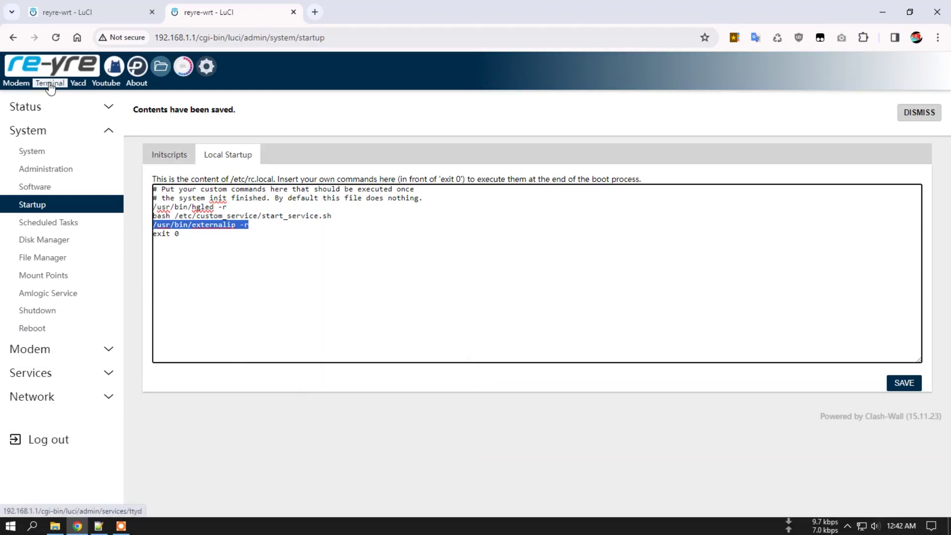
Paste /usr/bin/externalip -r at the router's terminal prompt and run it.
left_click(79, 7)
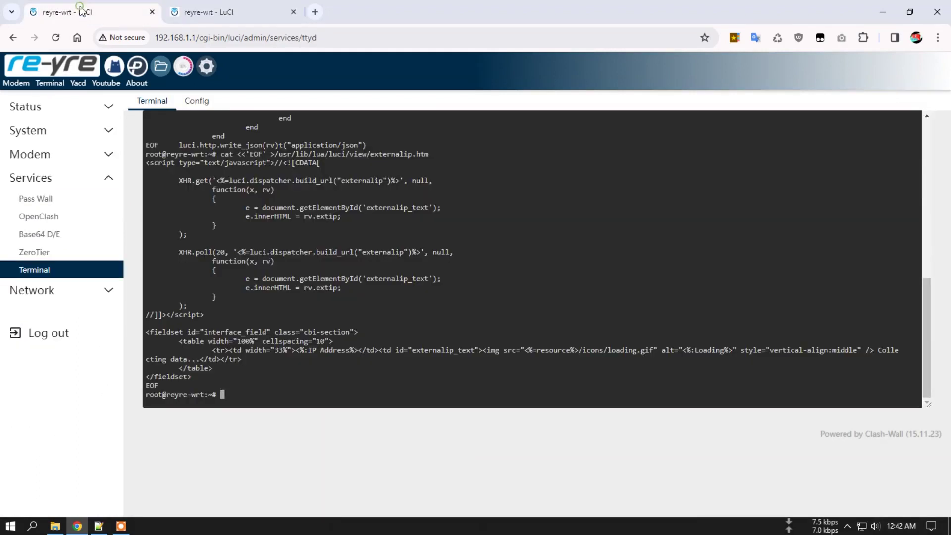
right_click(237, 396)
left_click(292, 258)
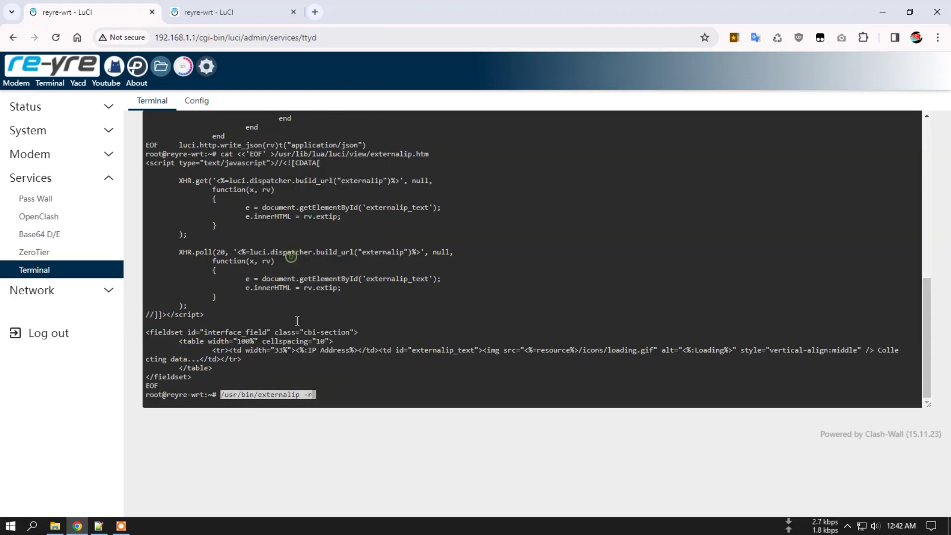
key("Return")
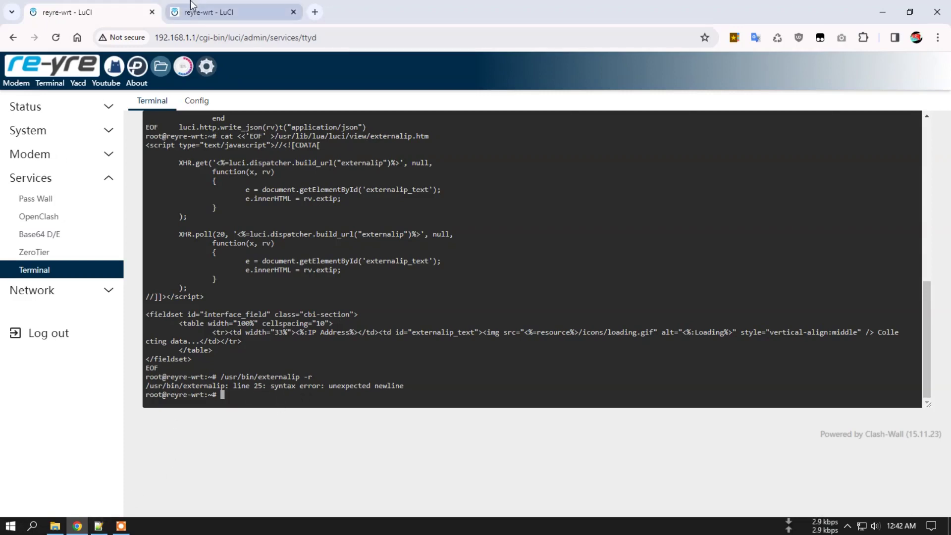
Open /usr/bin/externalip from the router's file manager in the advanced editor and examine the end of the script.
left_click(239, 11)
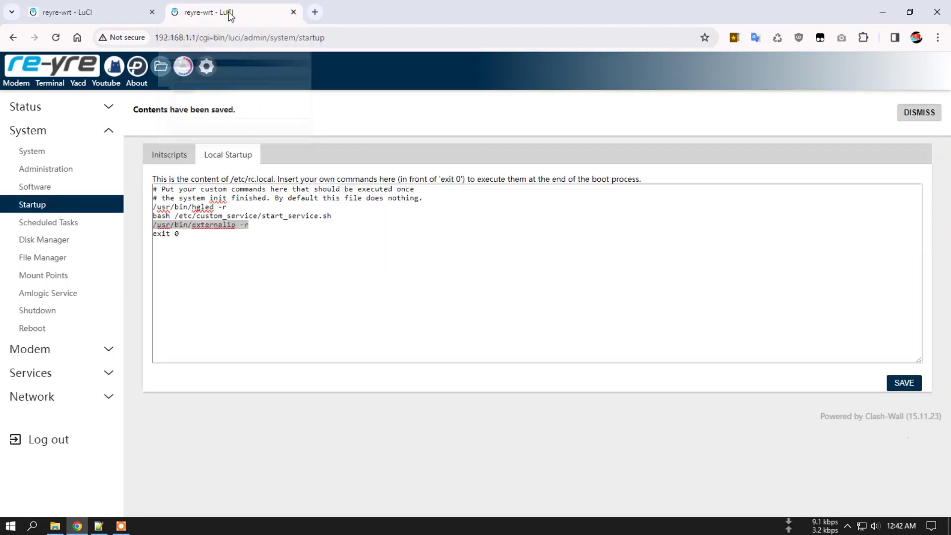
left_click(160, 66)
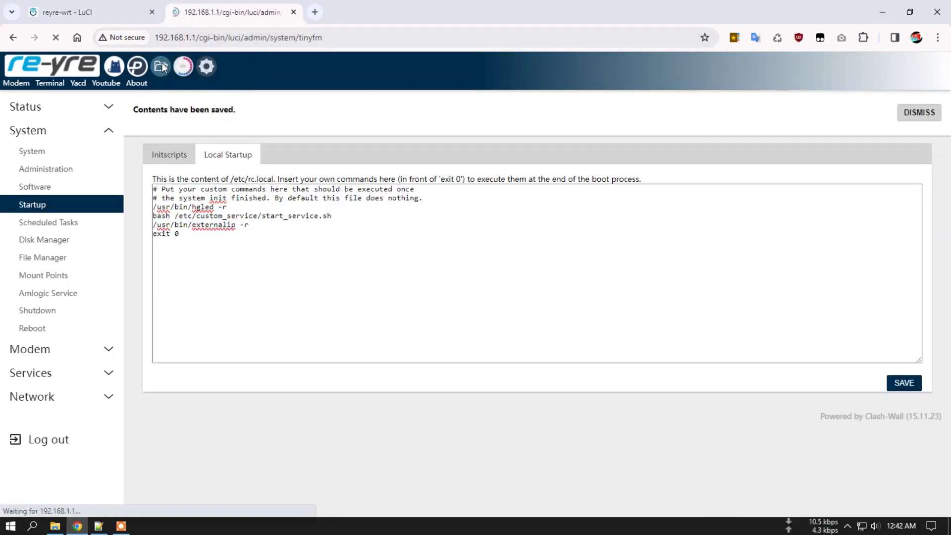
scroll(204, 420, "down", 3)
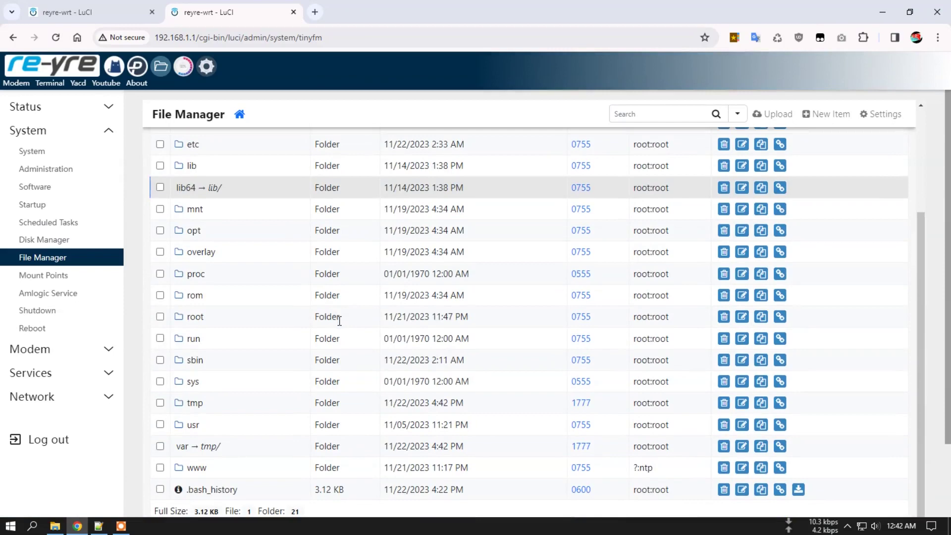
left_click(193, 424)
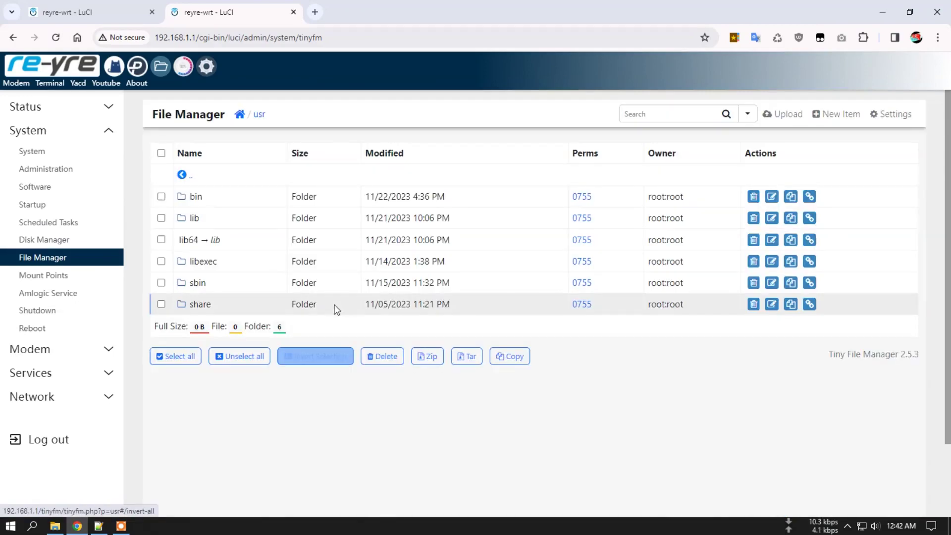
left_click(193, 196)
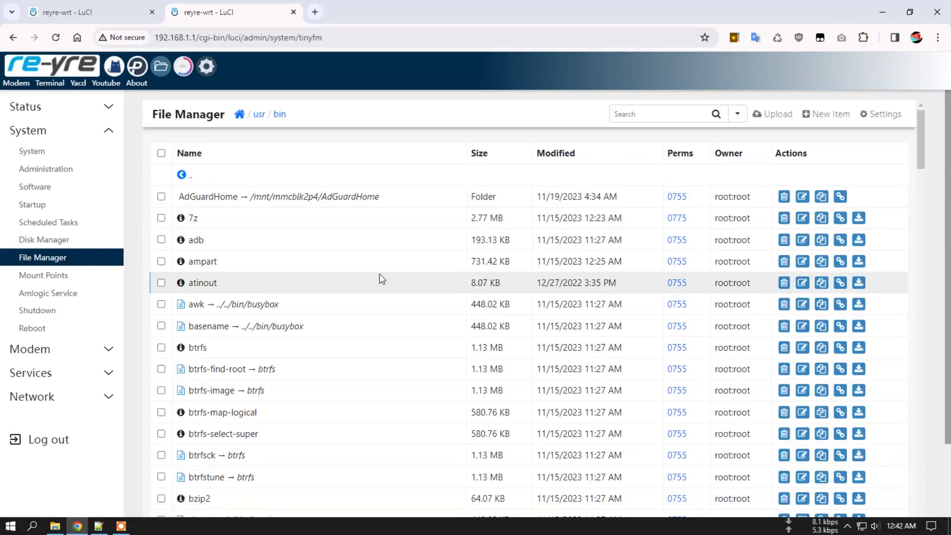
scroll(379, 272, "down", 5)
scroll(379, 272, "down", 6)
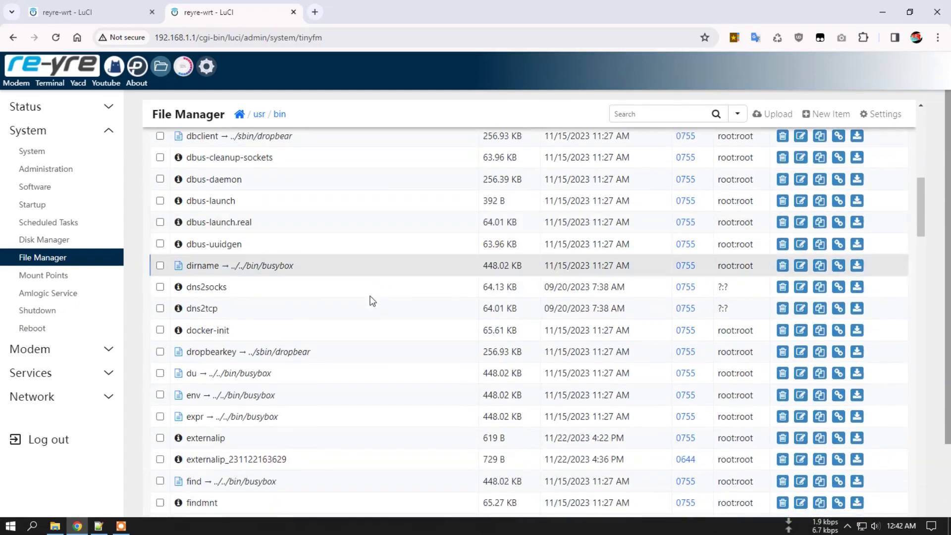
scroll(332, 296, "down", 3)
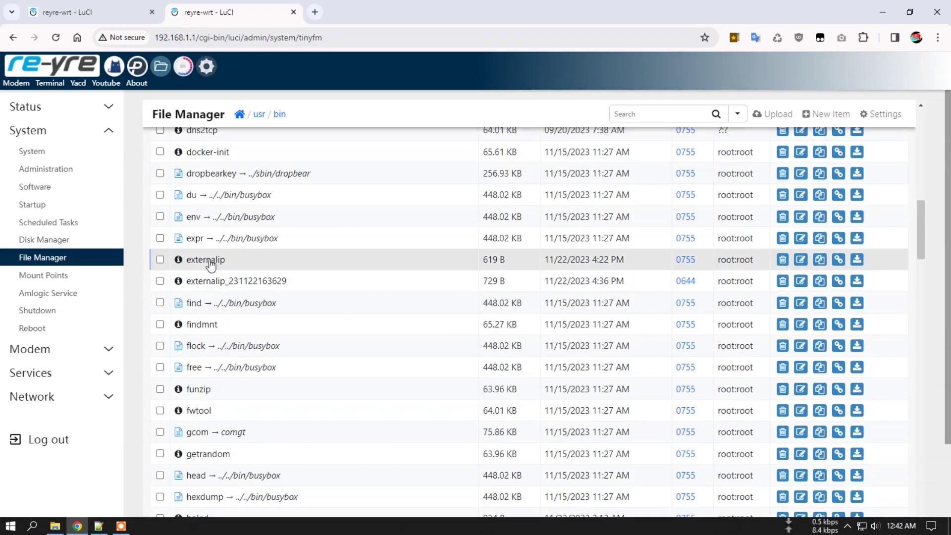
left_click(212, 264)
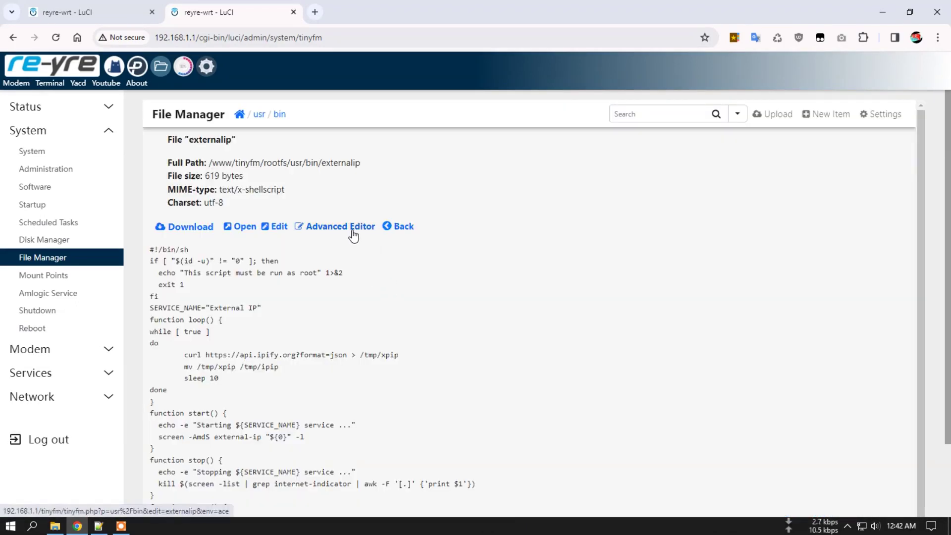
left_click(351, 229)
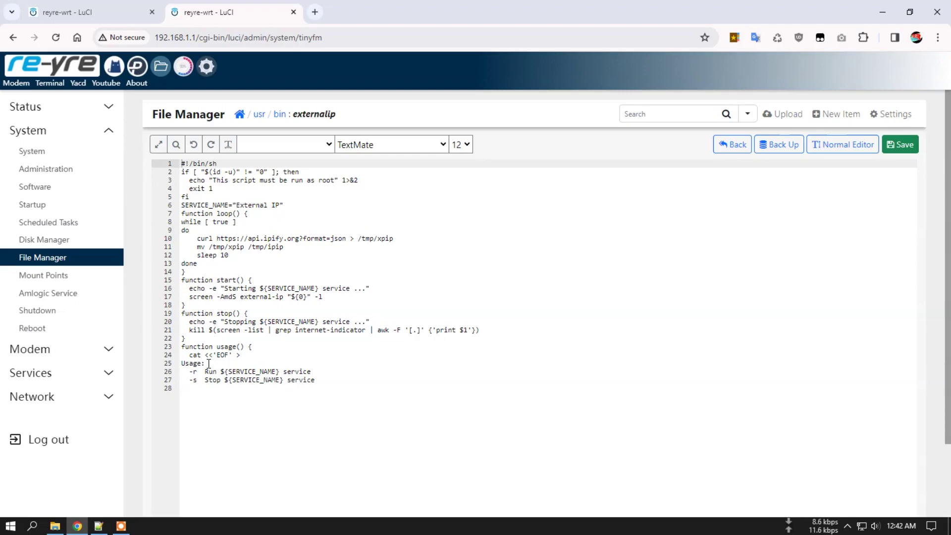
left_click(198, 389)
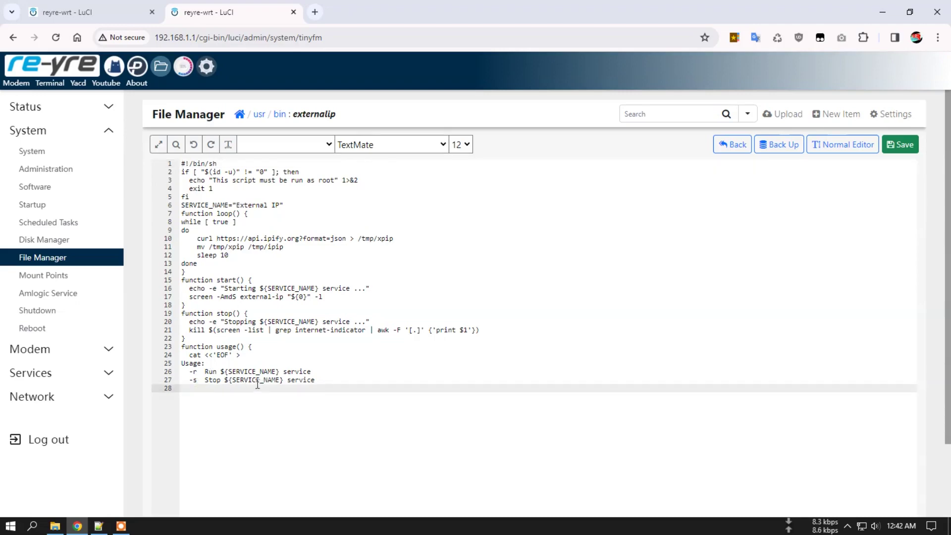
scroll(252, 389, "down", 1)
Switch to Tutorial.txt in Notepad++ and look through its code blocks, then return to the router's externalip script.
left_click(98, 524)
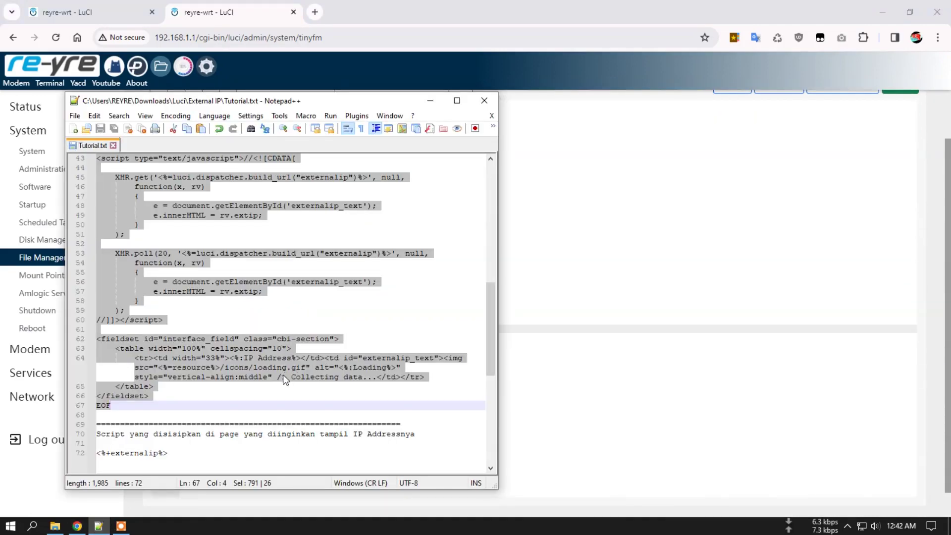
scroll(283, 375, "down", 2)
scroll(277, 378, "up", 2)
scroll(274, 376, "up", 2)
scroll(276, 376, "up", 9)
scroll(278, 380, "up", 4)
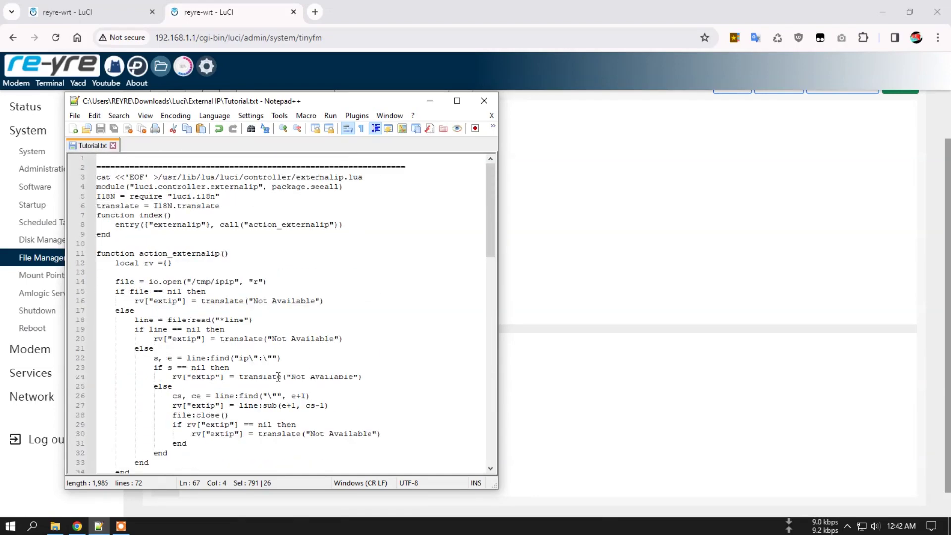
left_click(430, 101)
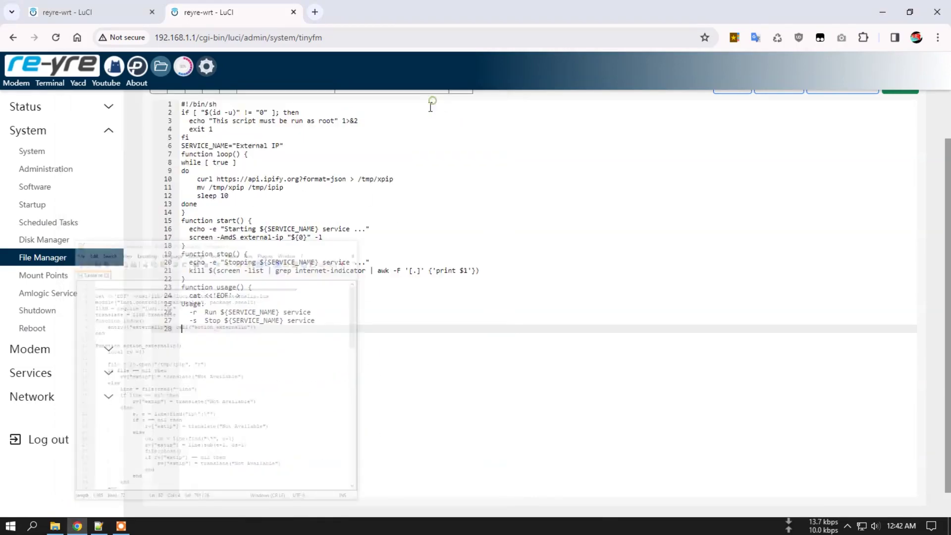
left_click(330, 322)
scroll(331, 322, "up", 2)
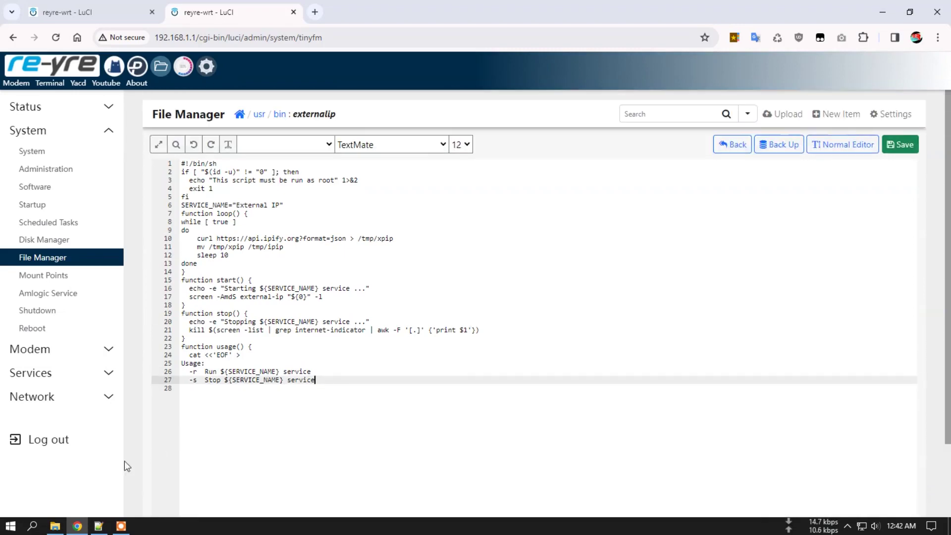
Open the local externalip file from the External IP\bin folder in Notepad++.
left_click(55, 526)
left_click(350, 126)
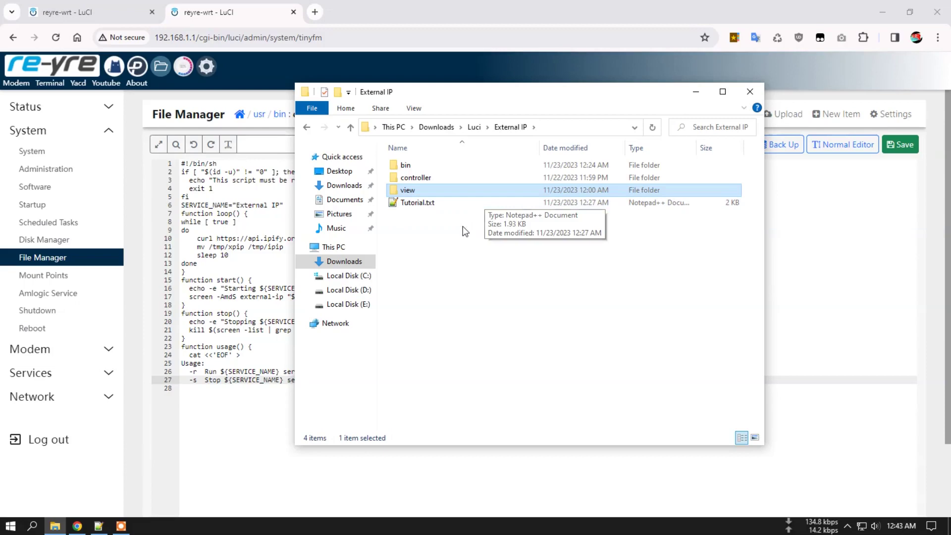
double_click(406, 165)
left_click(419, 165)
right_click(419, 163)
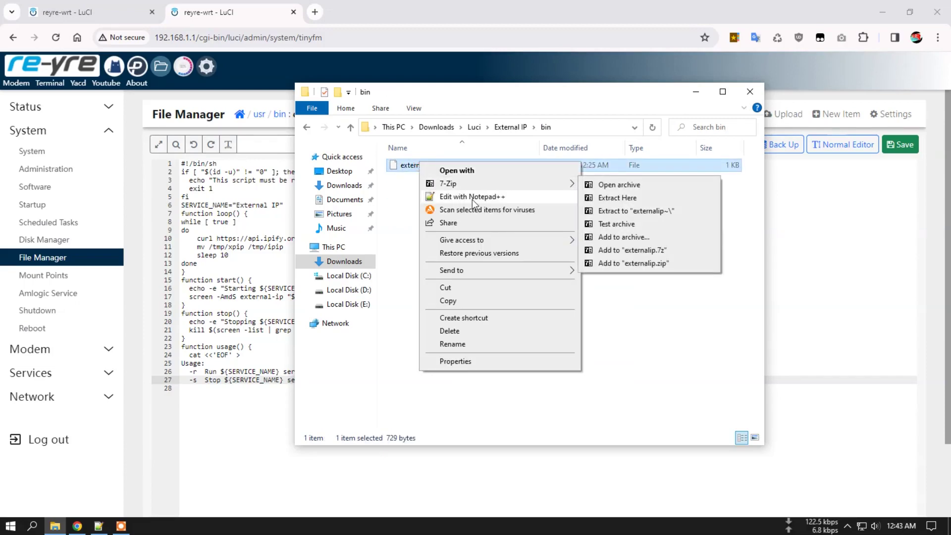
left_click(470, 196)
scroll(448, 203, "down", 8)
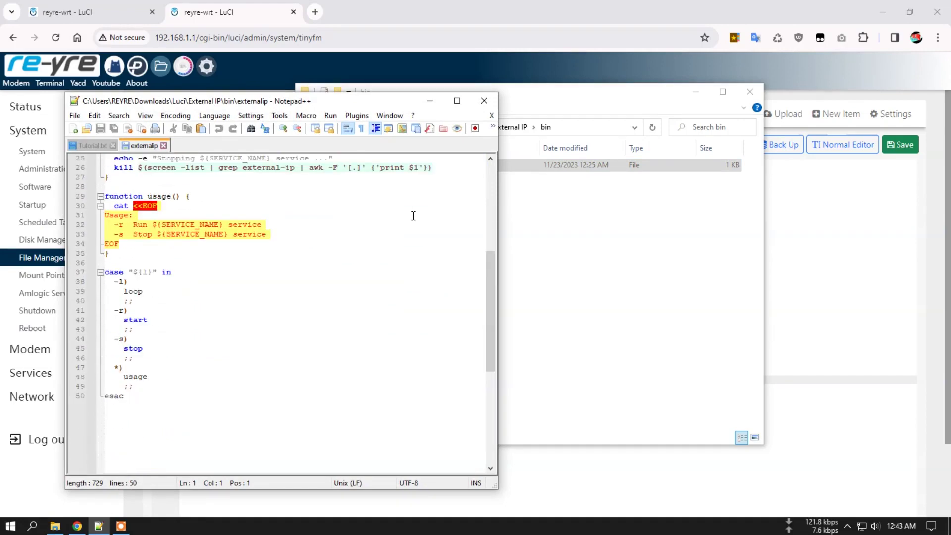
Compare the local externalip script with the router's copy through to esac, and close the local file.
left_click_drag(403, 110, 685, 108)
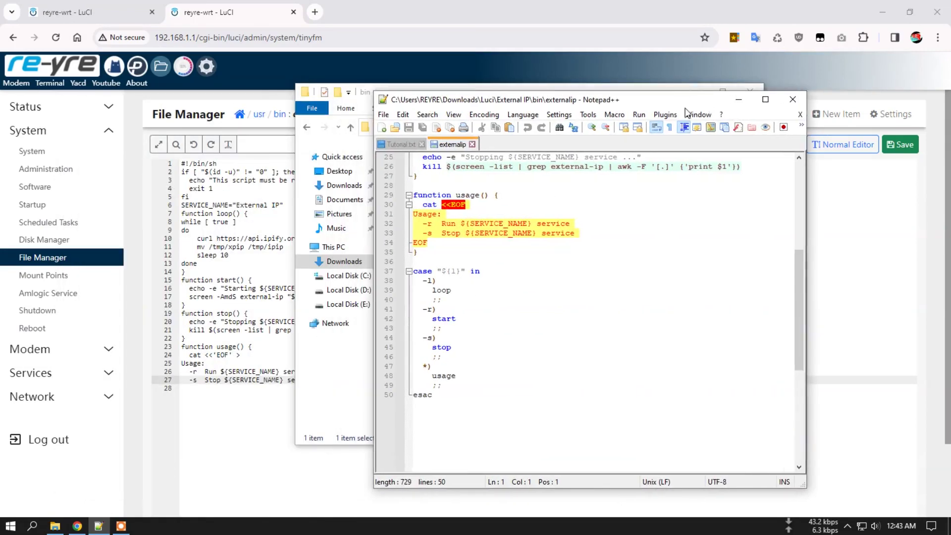
scroll(511, 372, "up", 8)
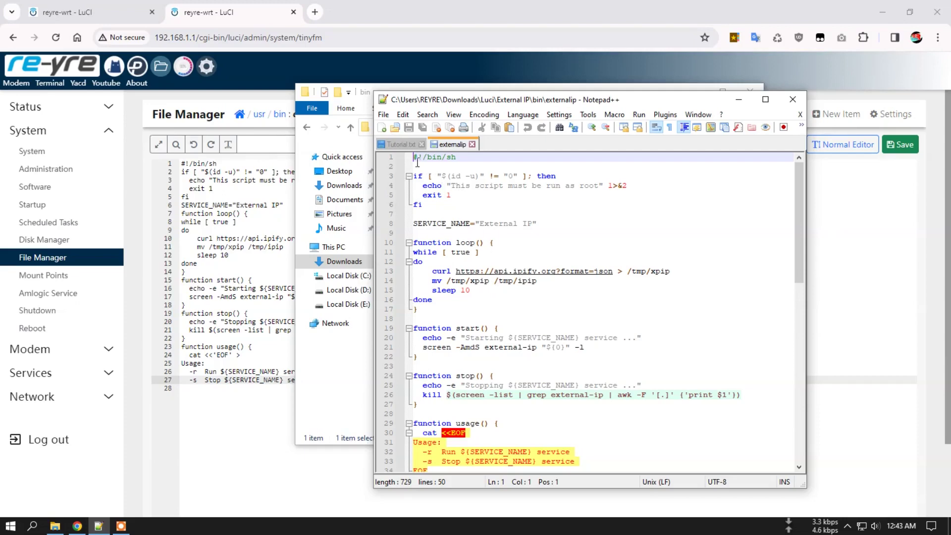
scroll(485, 186, "down", 9)
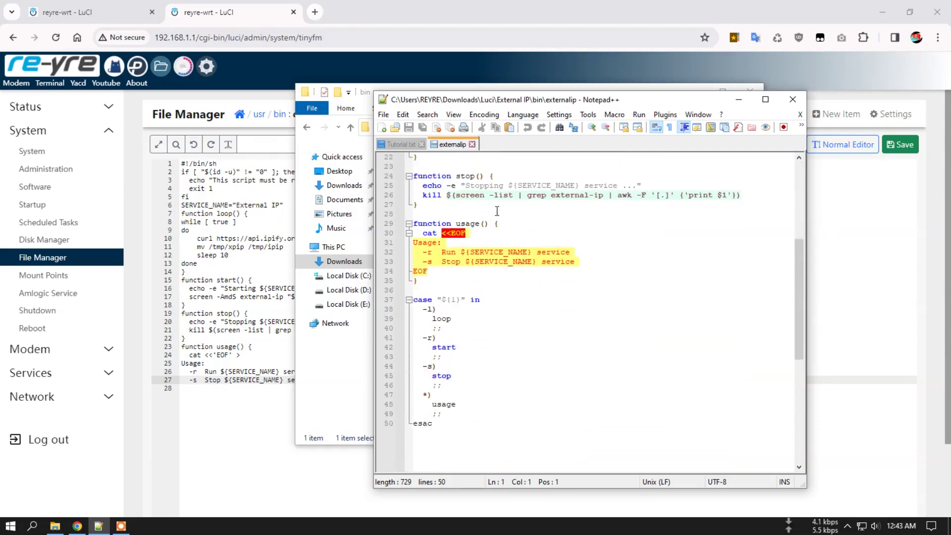
left_click(443, 371)
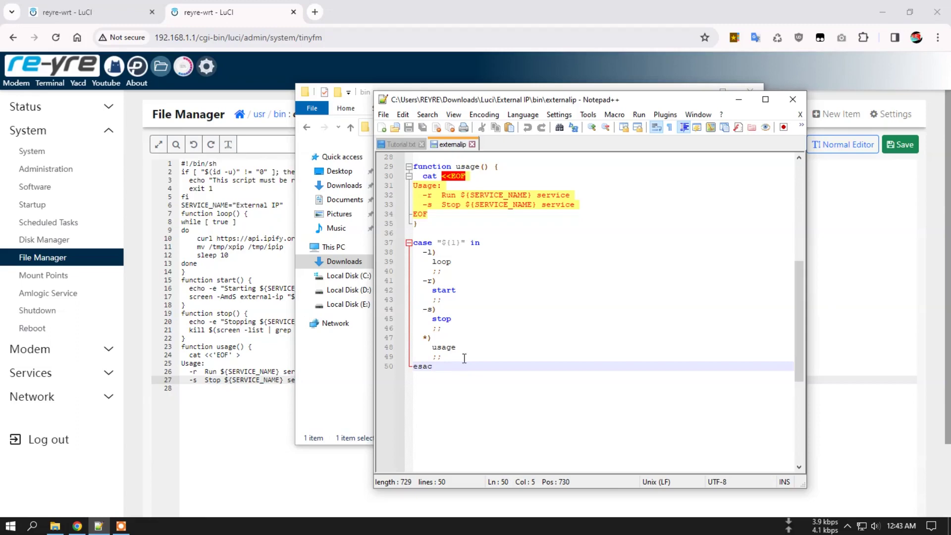
scroll(465, 359, "up", 3)
left_click(400, 144)
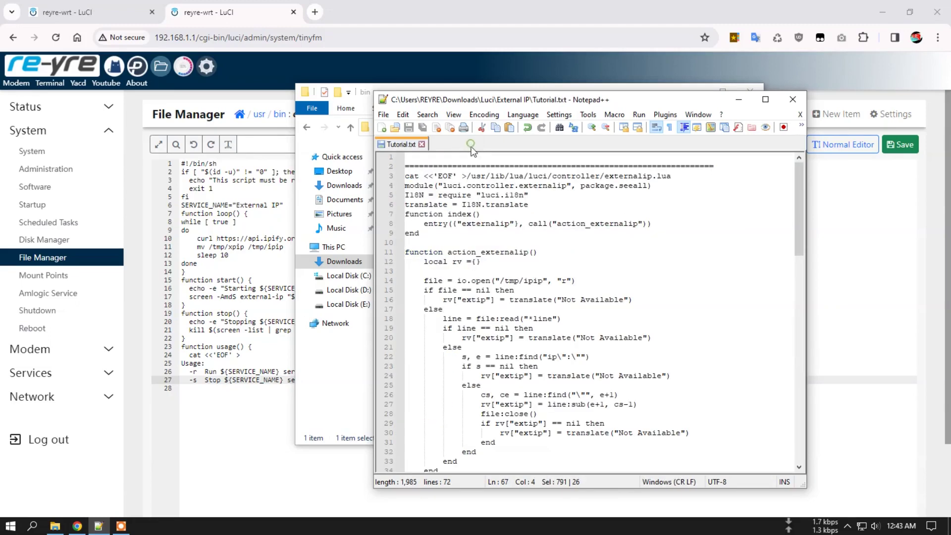
left_click(264, 371)
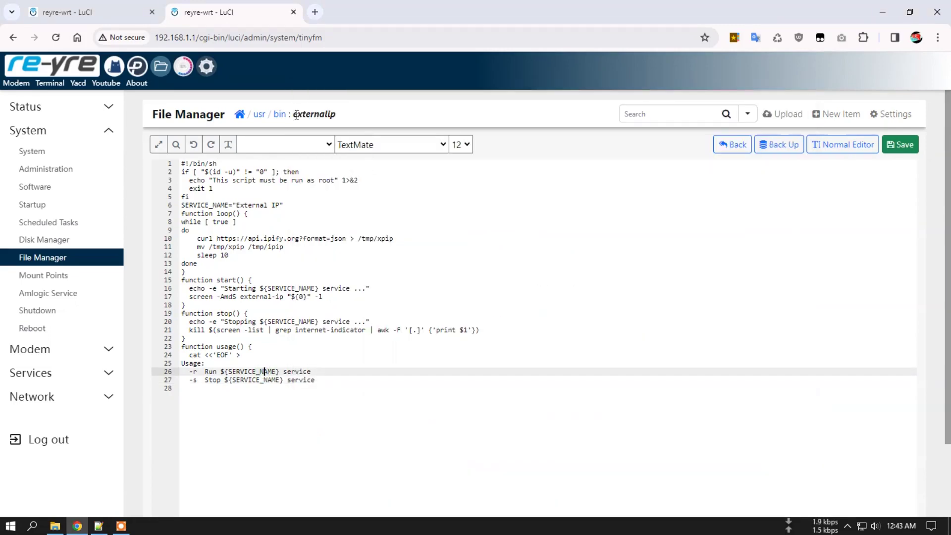
left_click(279, 114)
scroll(361, 285, "down", 10)
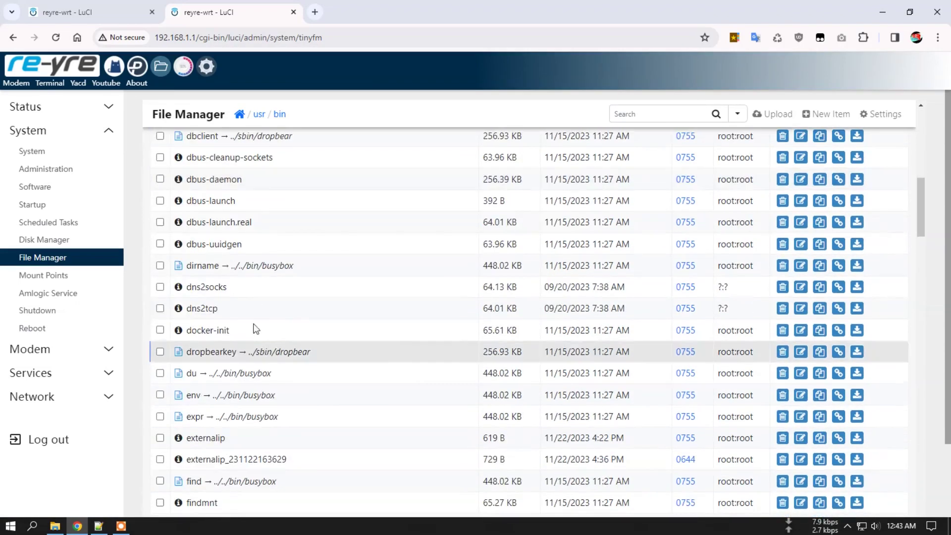
scroll(308, 338, "down", 2)
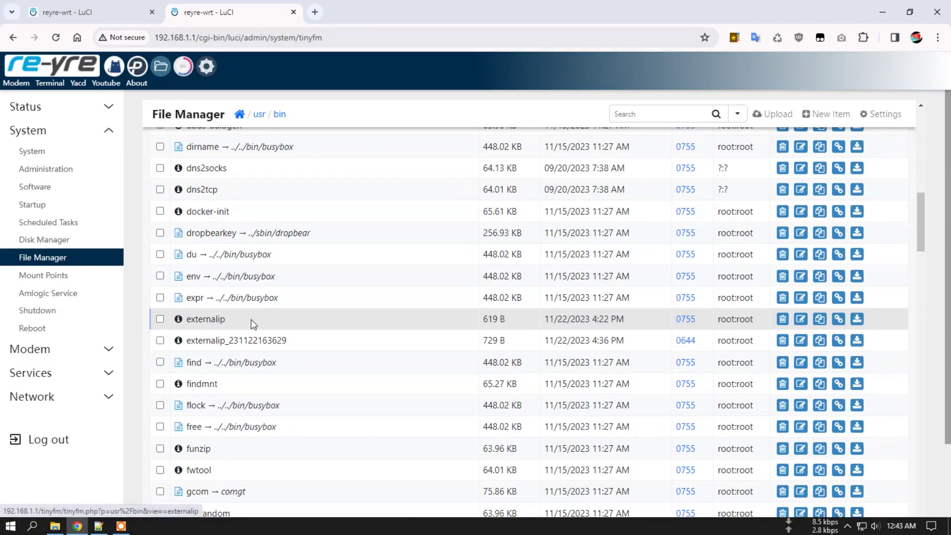
left_click(159, 319)
left_click(160, 341)
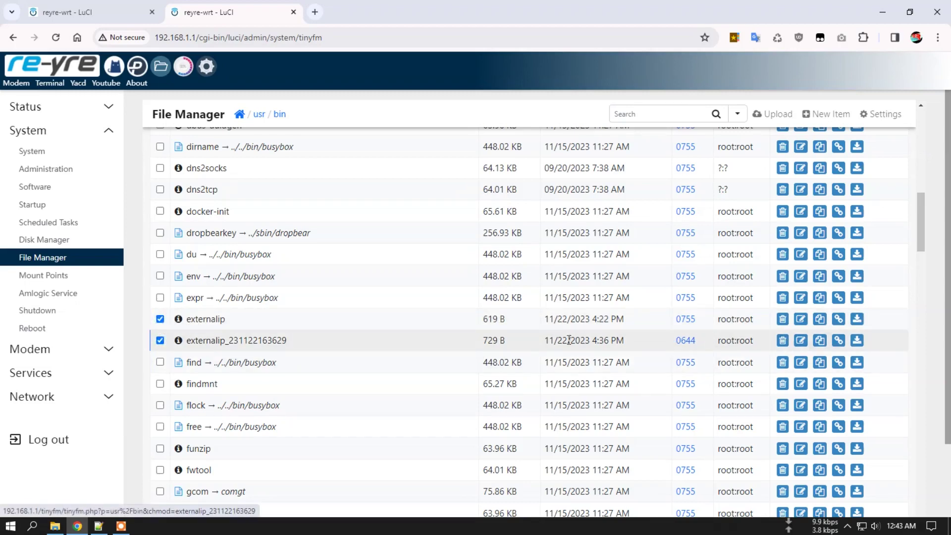
left_click(784, 342)
left_click(612, 194)
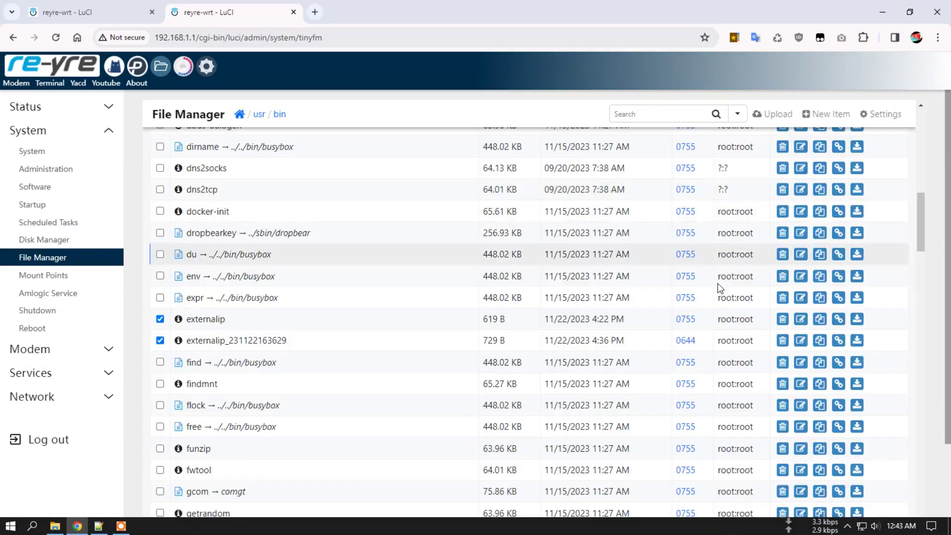
Delete the incomplete externalip file from the router's /usr/bin folder and check the file list.
scroll(675, 284, "down", 5)
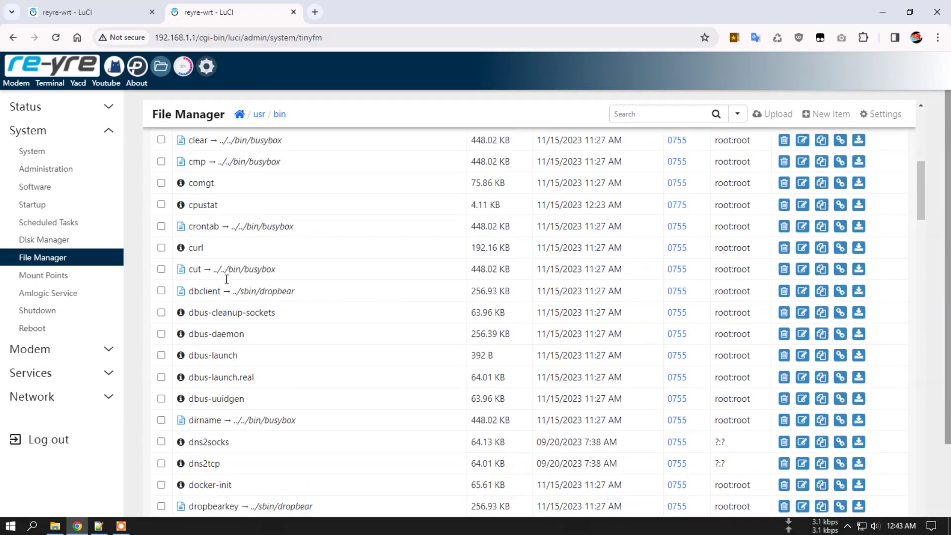
scroll(233, 336, "down", 3)
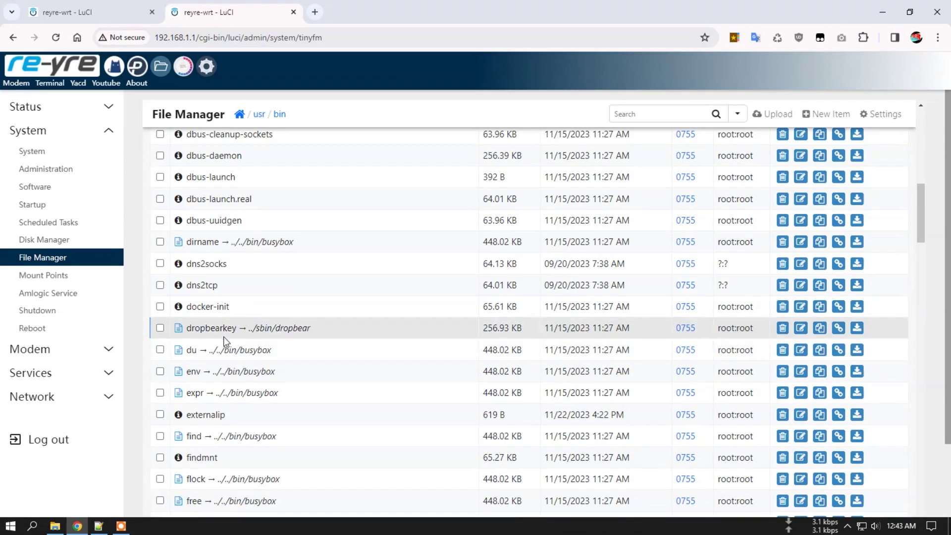
scroll(224, 339, "down", 3)
scroll(234, 337, "up", 3)
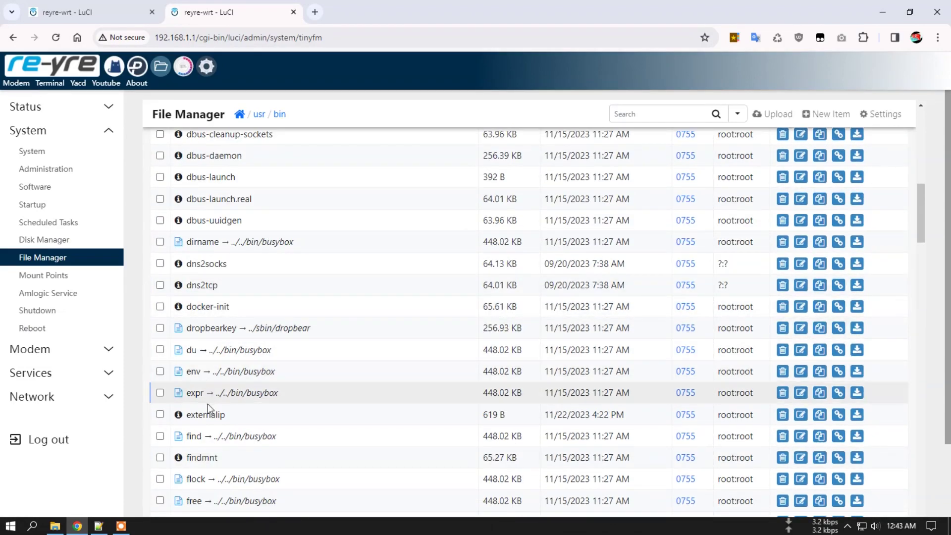
left_click(781, 415)
left_click(605, 192)
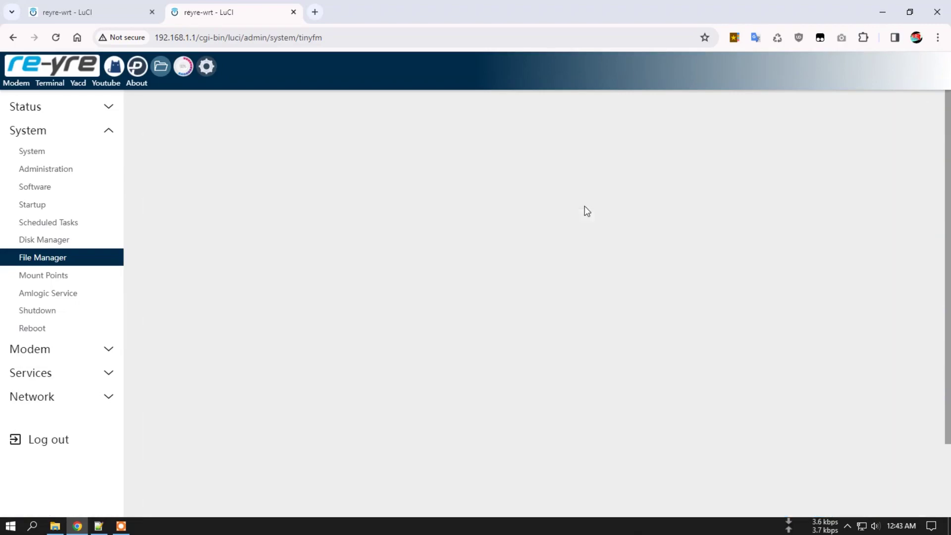
scroll(525, 296, "down", 4)
scroll(692, 287, "down", 2)
scroll(691, 287, "up", 6)
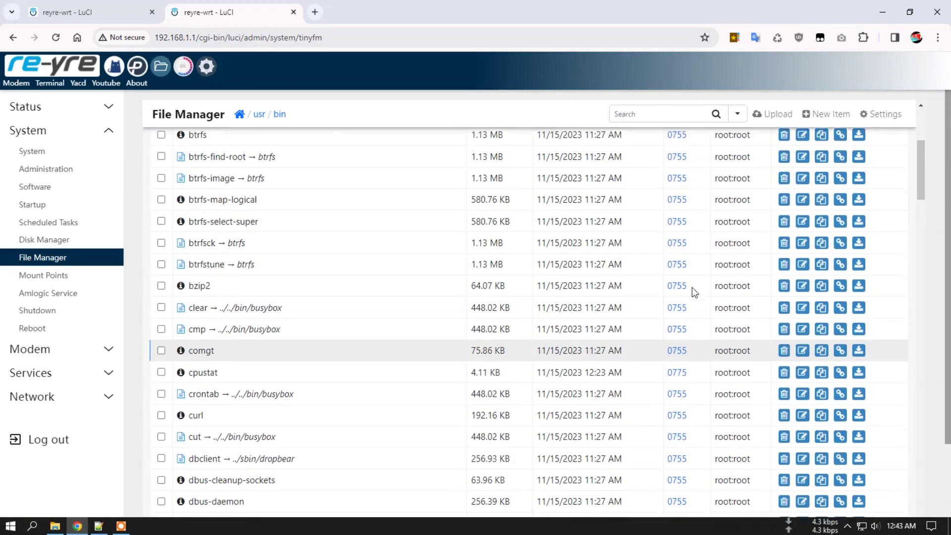
Upload the local externalip file to the router's /usr/bin folder and return to the folder's file list.
left_click(777, 114)
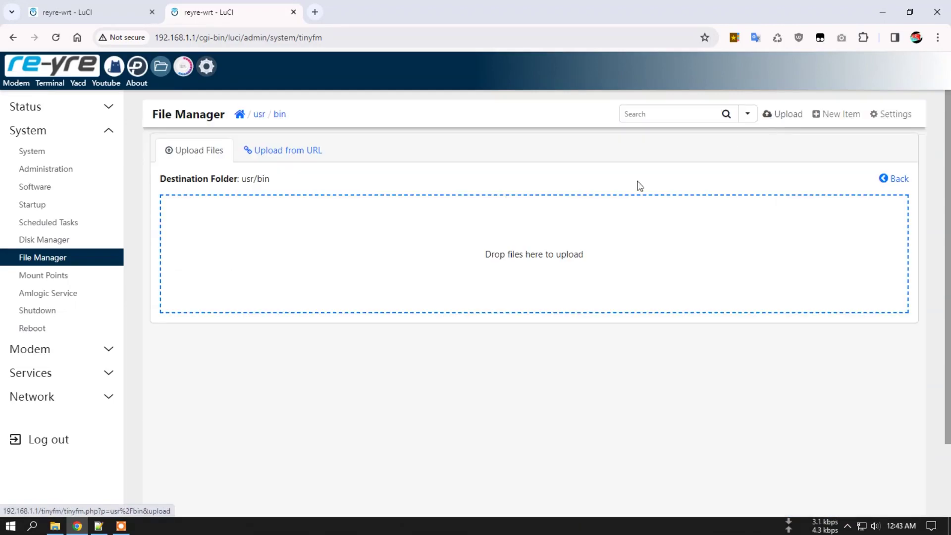
left_click(55, 527)
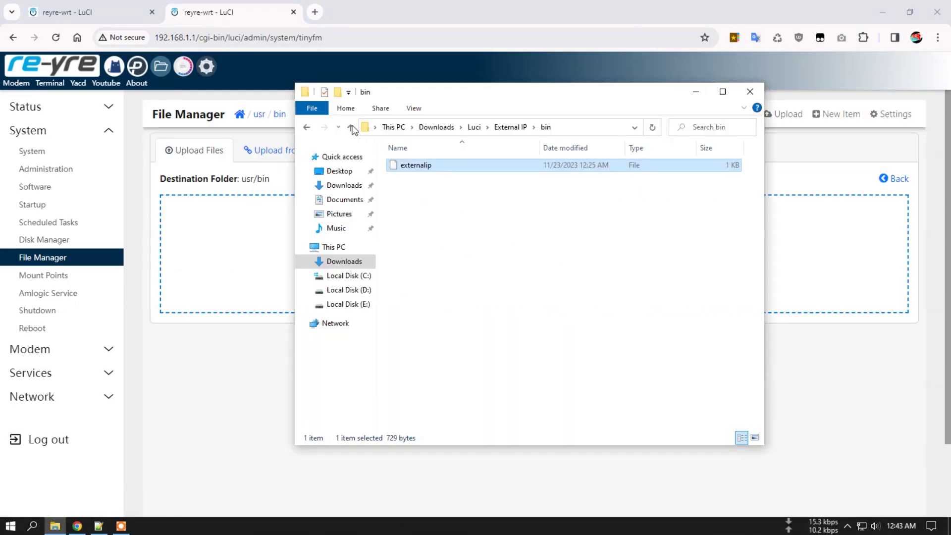
left_click_drag(425, 170, 220, 271)
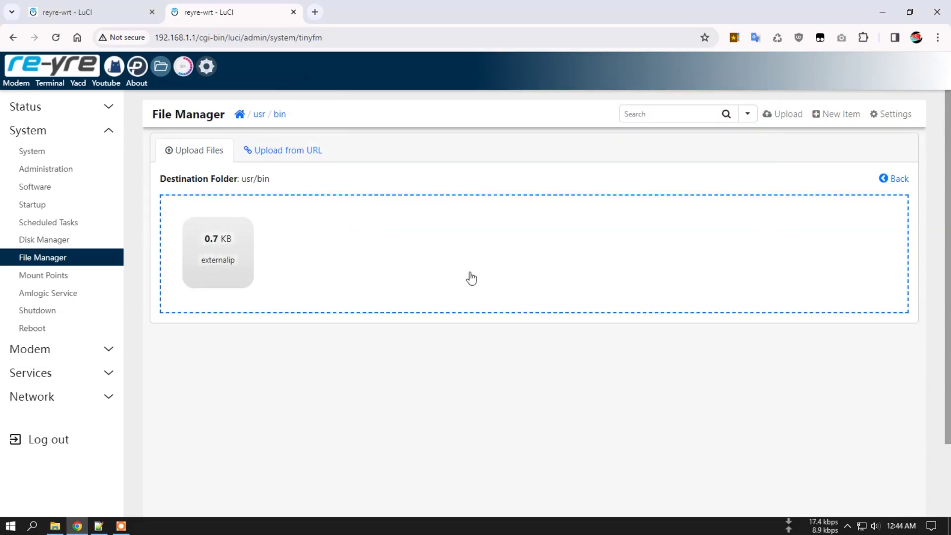
left_click(278, 116)
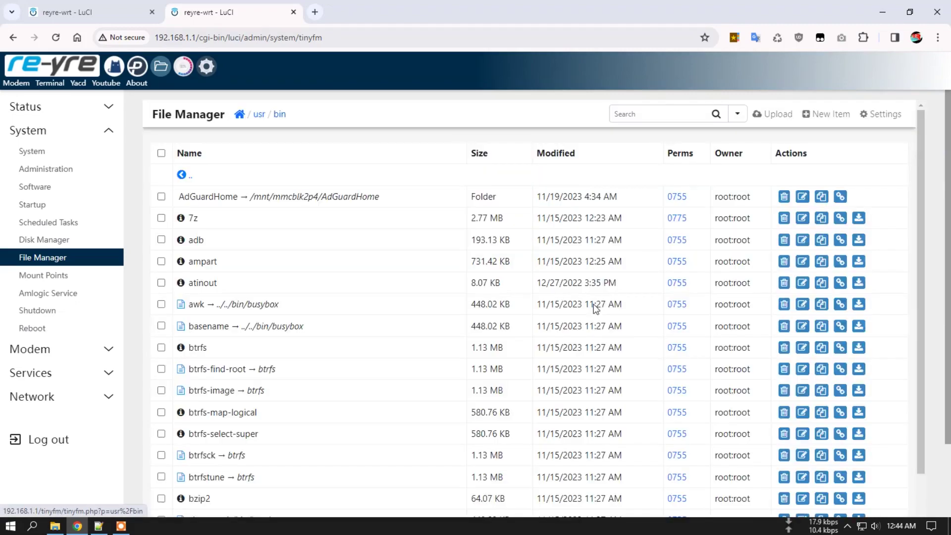
Grant execute permission on the uploaded externalip file in /usr/bin to owner, group and other.
scroll(628, 332, "down", 10)
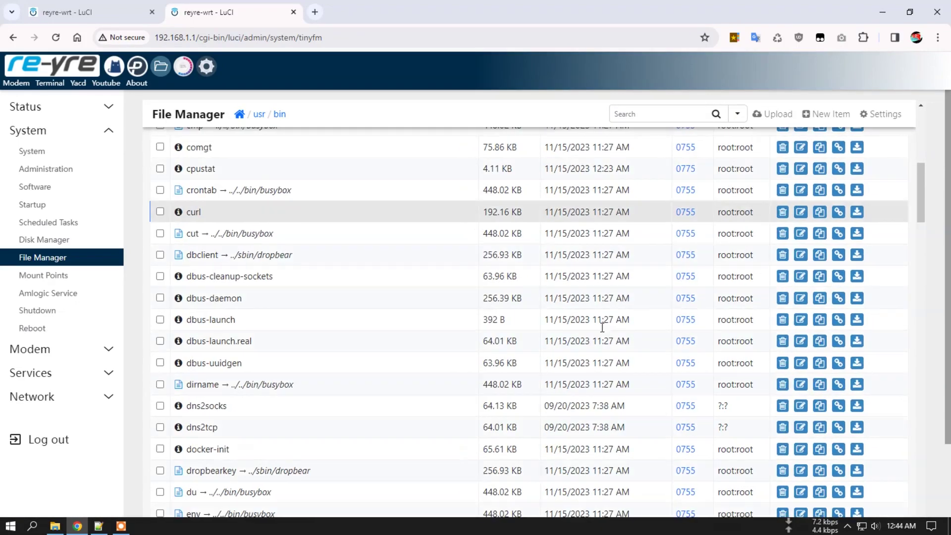
scroll(619, 325, "down", 5)
scroll(605, 326, "down", 2)
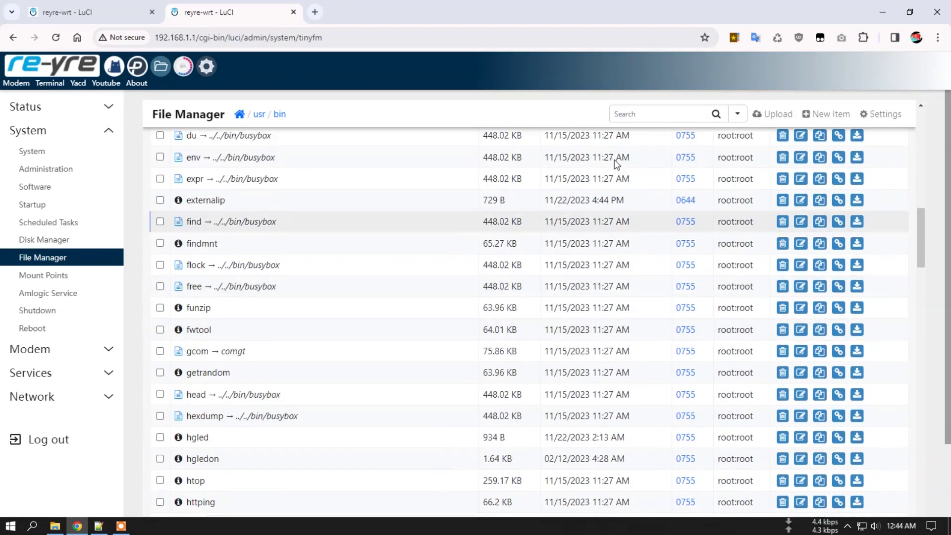
left_click(686, 201)
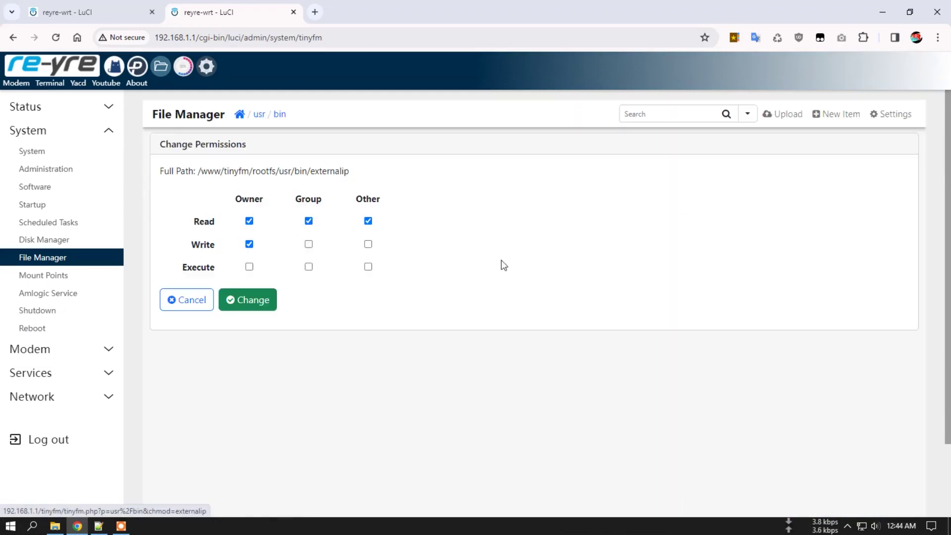
left_click(250, 266)
left_click(308, 266)
left_click(367, 267)
left_click(258, 300)
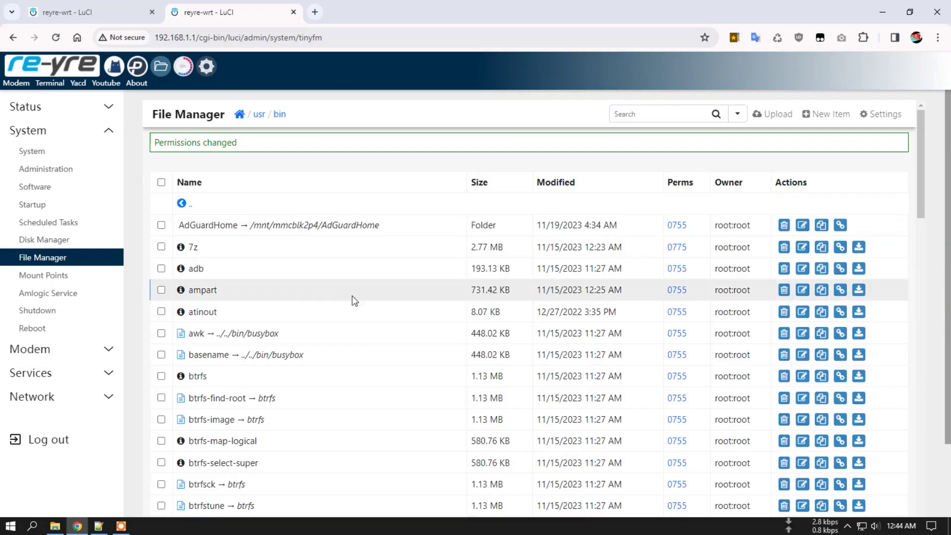
Open the uploaded externalip script, check its contents through to esac, and return to the /usr/bin file list.
scroll(693, 396, "down", 3)
scroll(693, 397, "down", 7)
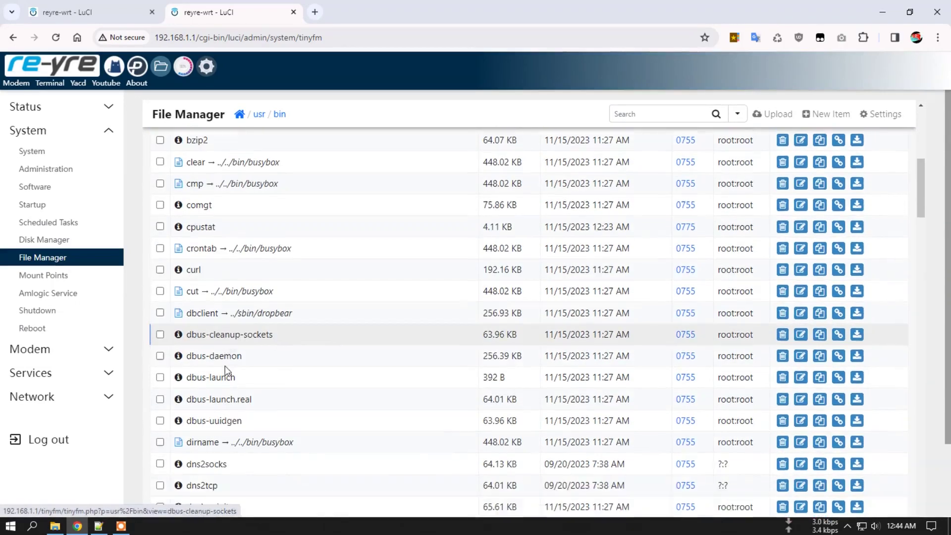
scroll(216, 371, "down", 1)
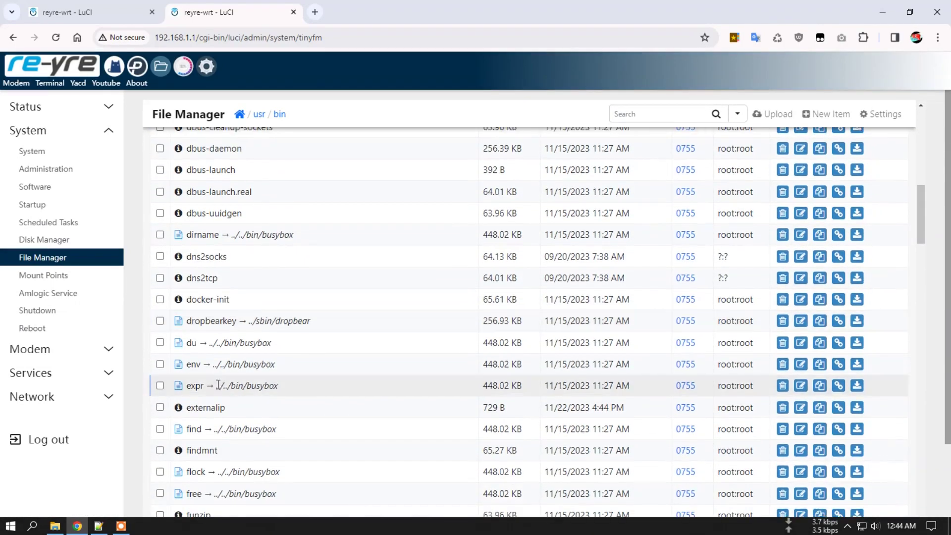
left_click(206, 408)
scroll(335, 382, "down", 10)
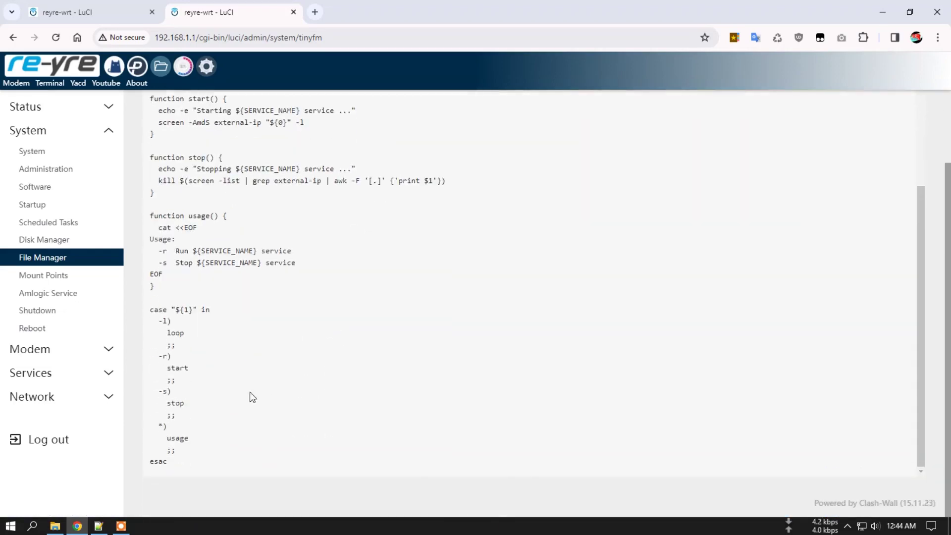
scroll(264, 443, "up", 7)
scroll(282, 431, "down", 5)
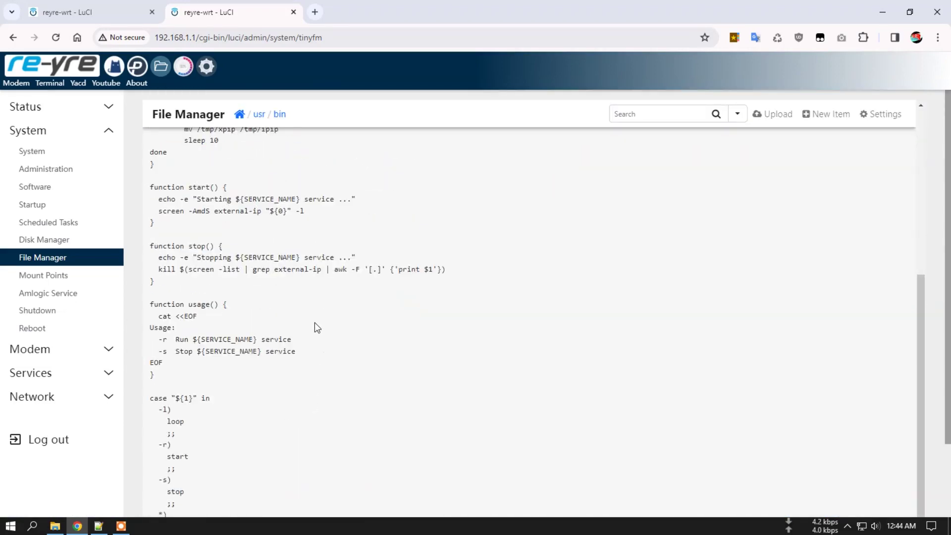
scroll(317, 327, "up", 7)
left_click(400, 225)
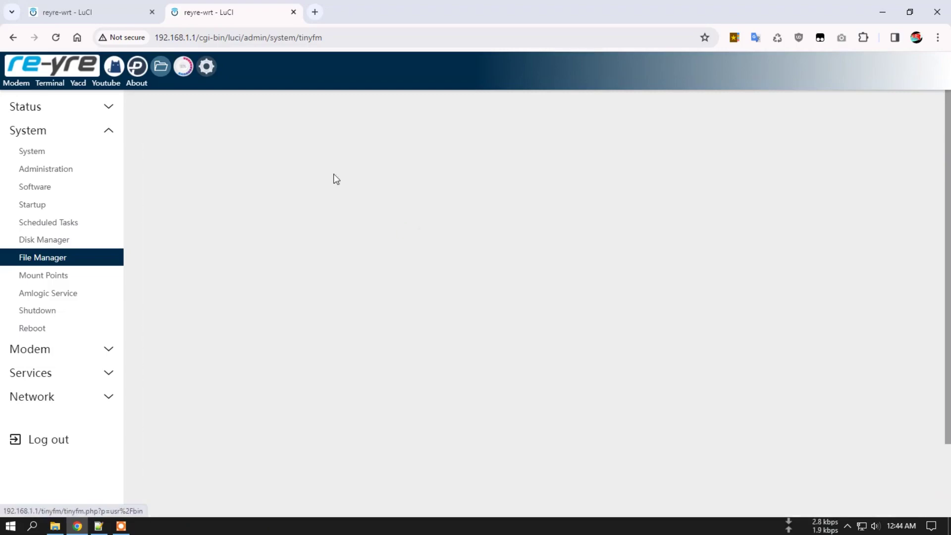
Run /usr/bin/externalip -r again in the router's terminal to start the External IP service.
key("ctrl+Tab")
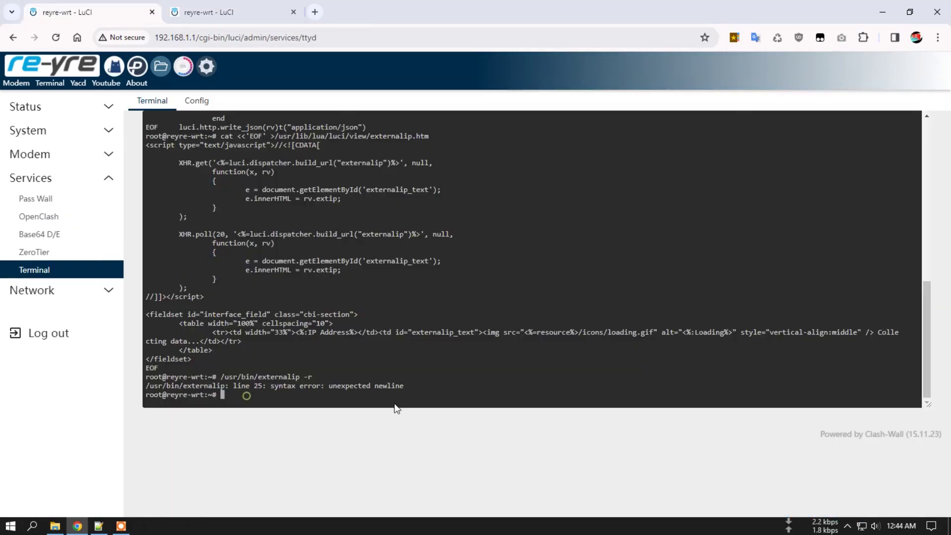
key("Up")
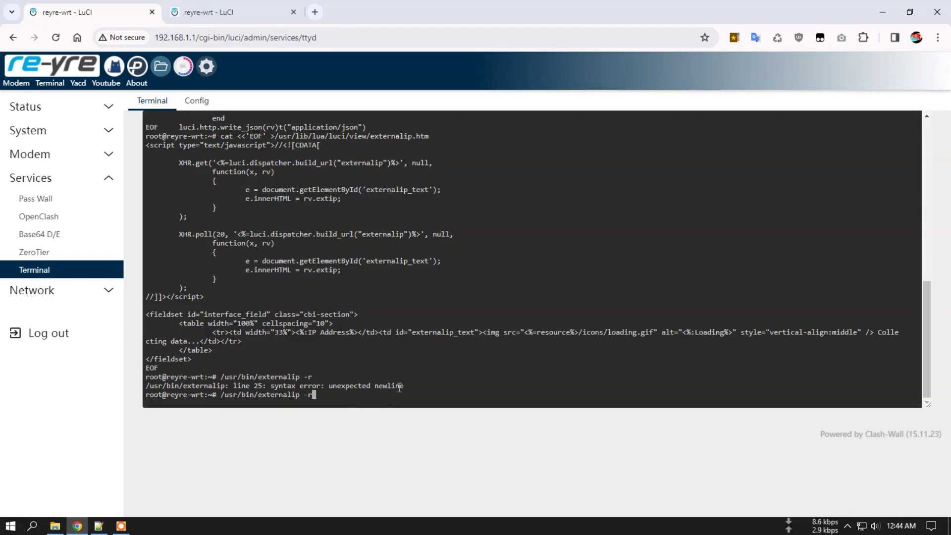
key("Return")
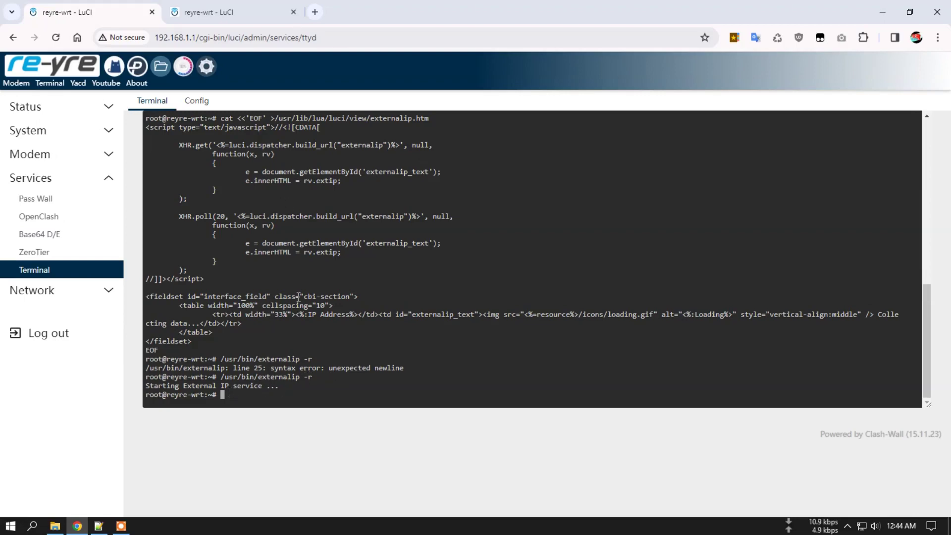
Open the Pass Wall page in the File Manager browser tab, view its status area, and return to the terminal tab.
left_click(236, 15)
left_click(139, 69)
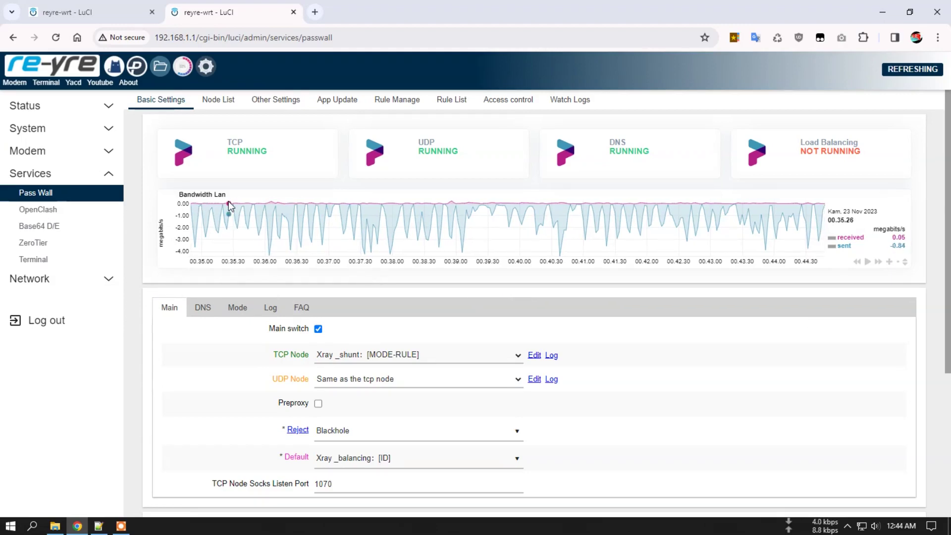
left_click(116, 13)
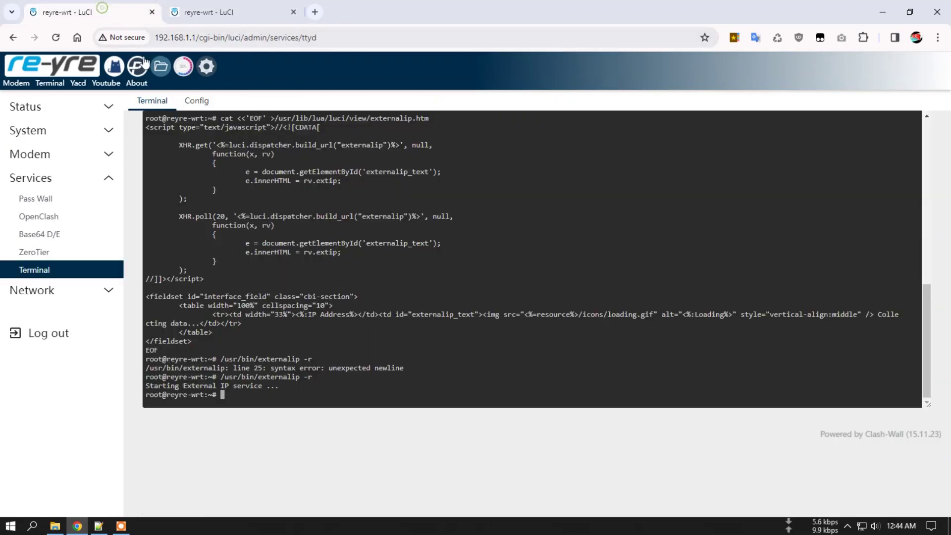
Leave the terminal for the File Manager and open the /usr/lib/lua/luci/view folder.
left_click(163, 68)
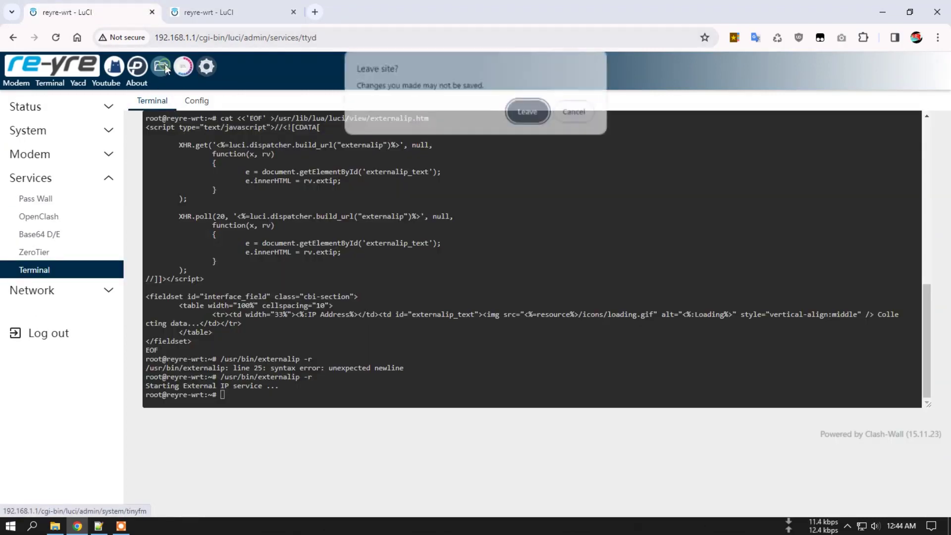
left_click(528, 112)
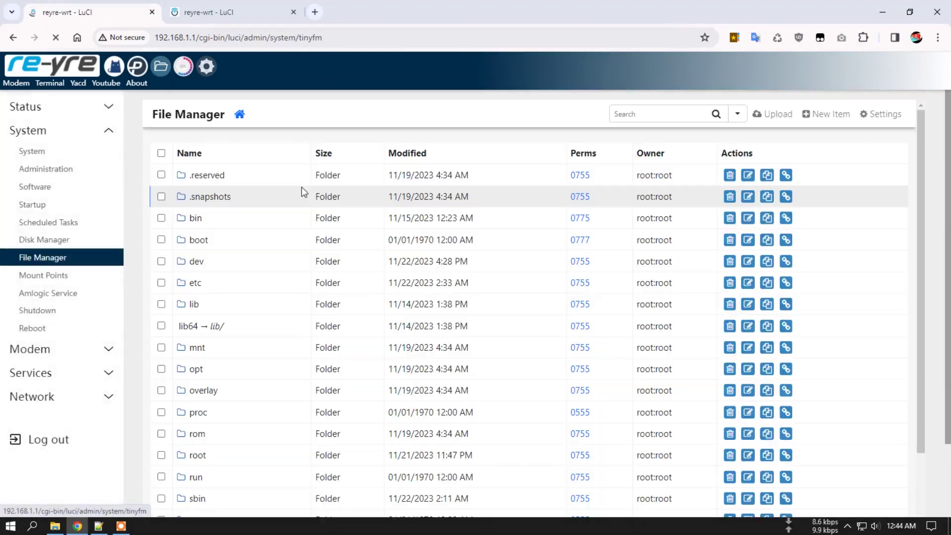
scroll(208, 376, "down", 3)
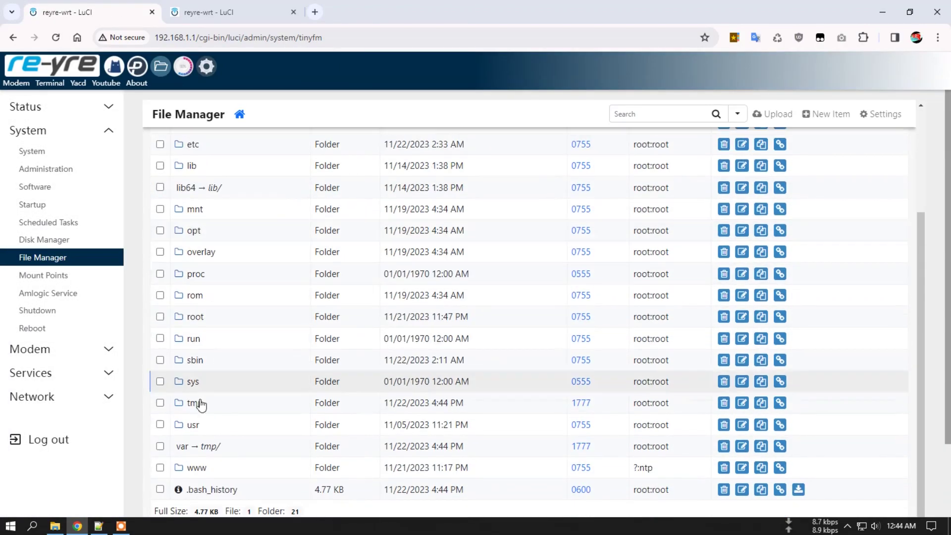
left_click(189, 427)
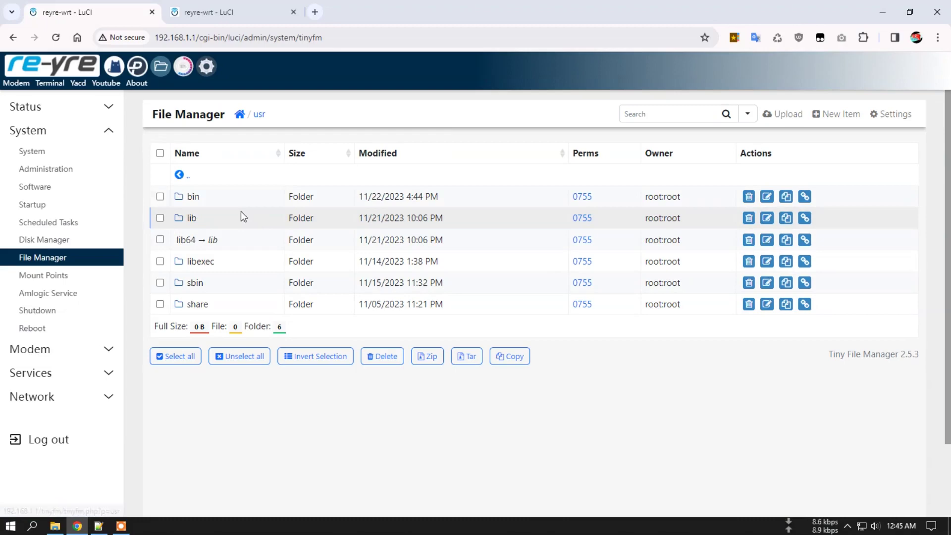
left_click(190, 218)
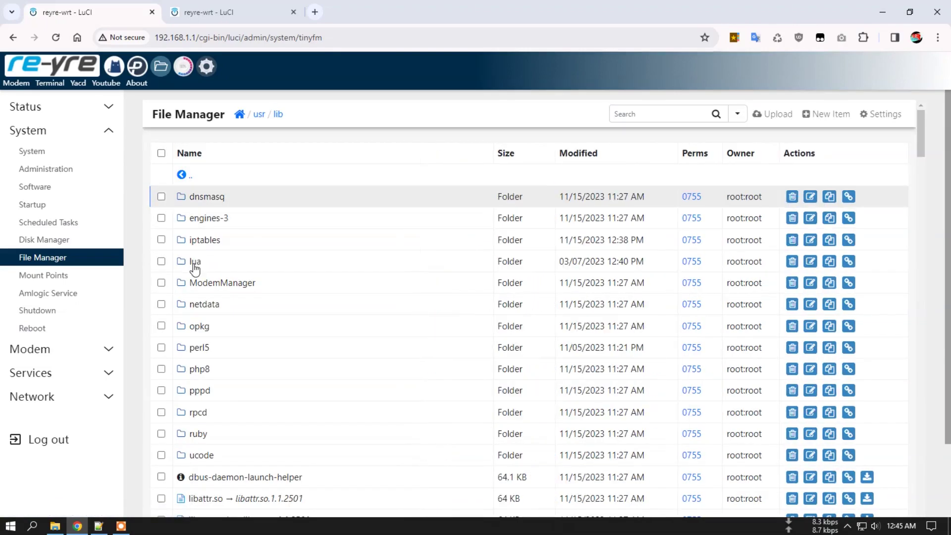
left_click(196, 263)
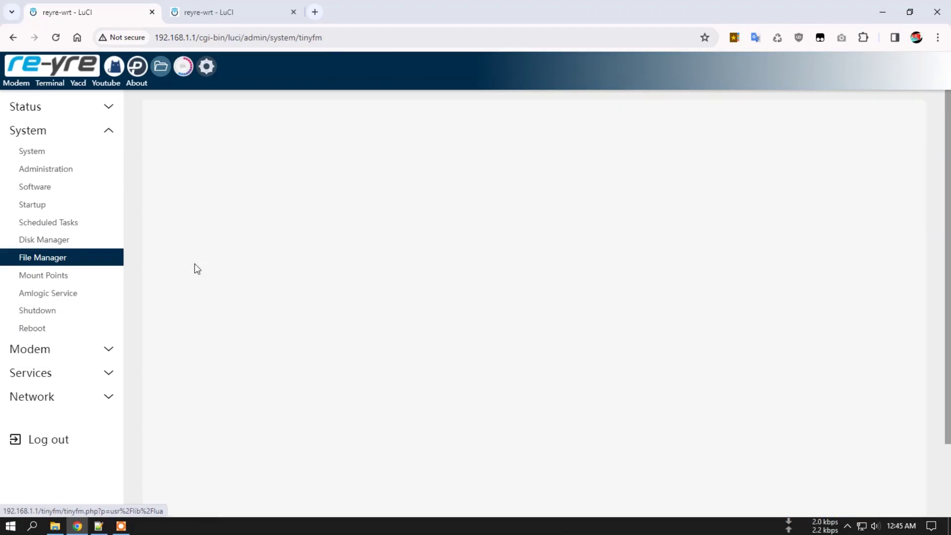
left_click(193, 200)
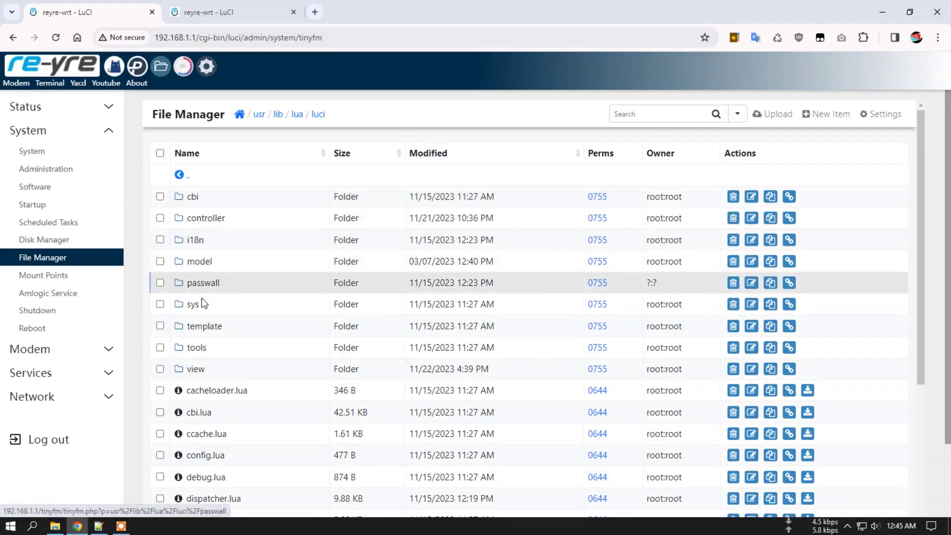
left_click(197, 369)
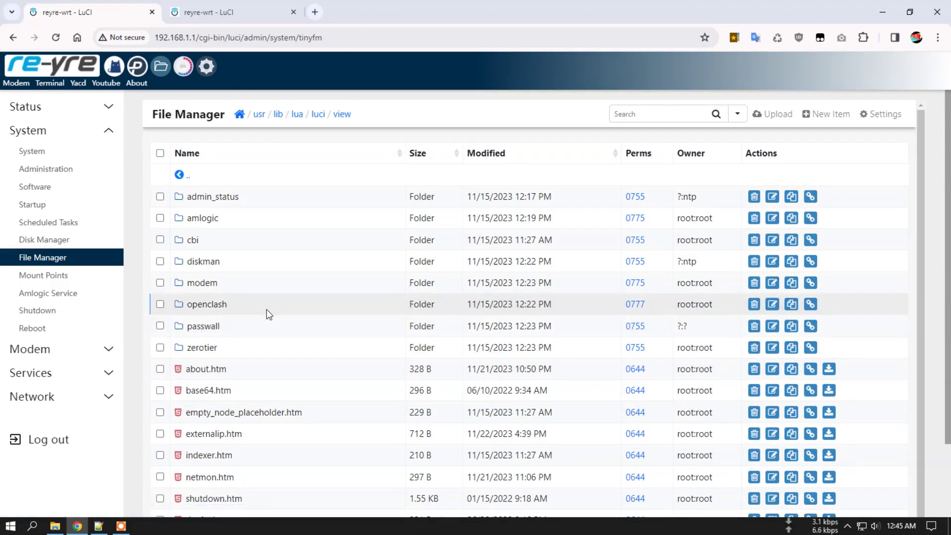
Open status.htm from the passwall/global folder in the Advanced Editor and locate the Bandwidth Lan chart block.
left_click(199, 327)
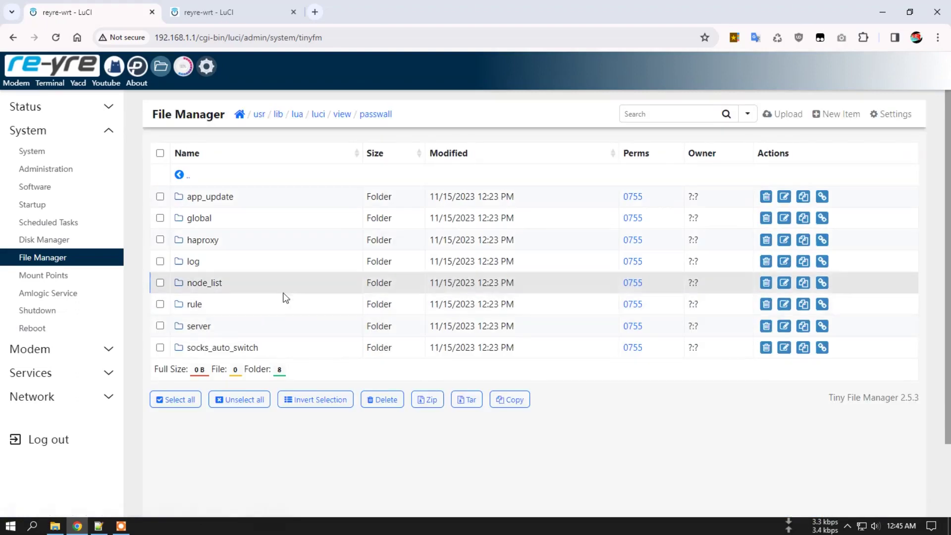
scroll(256, 276, "down", 1)
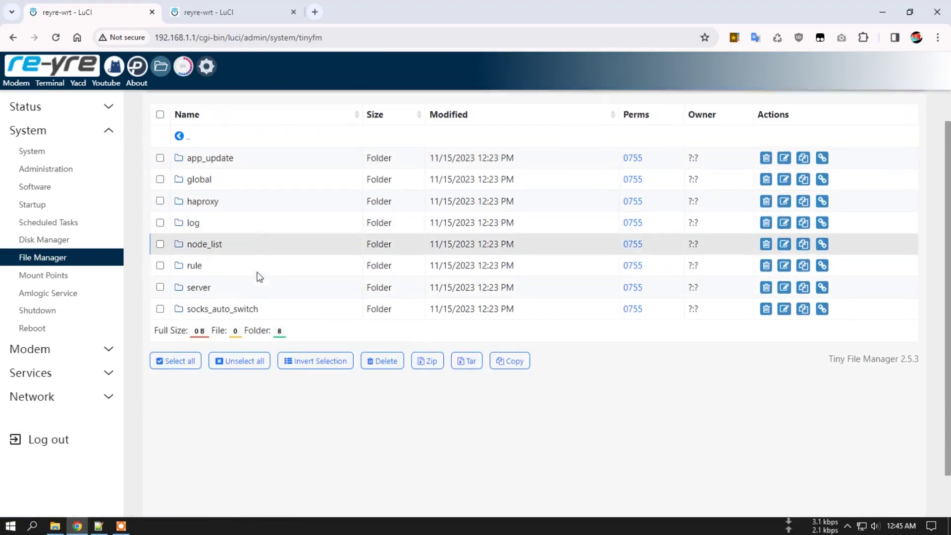
scroll(235, 252, "up", 1)
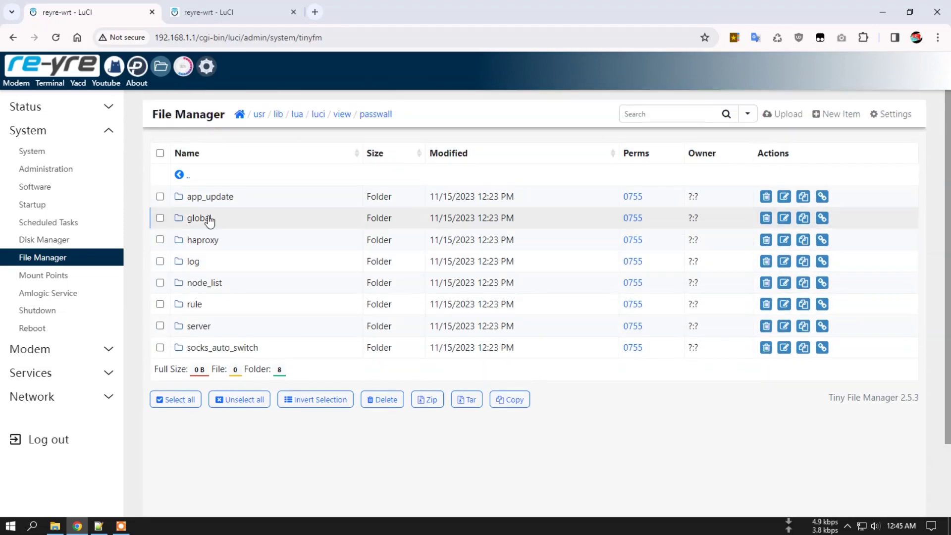
left_click(198, 220)
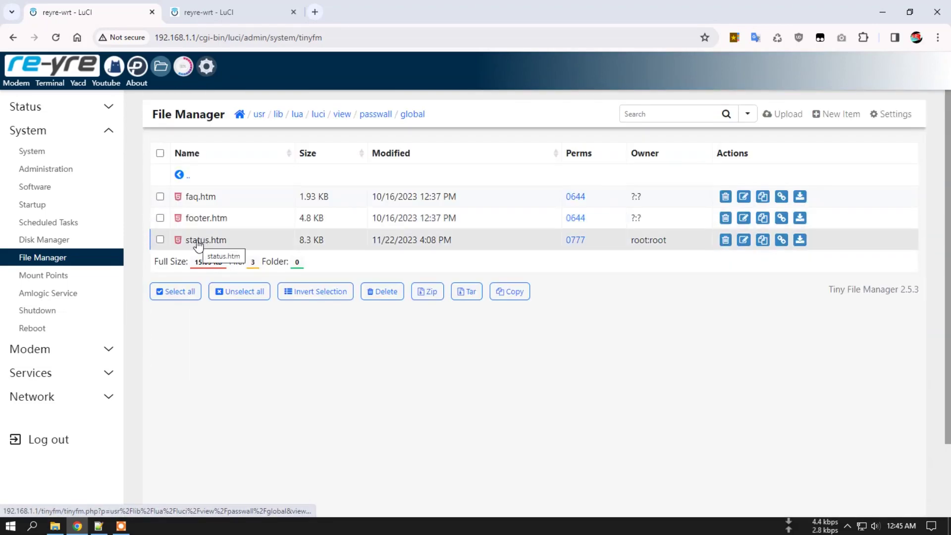
left_click(198, 241)
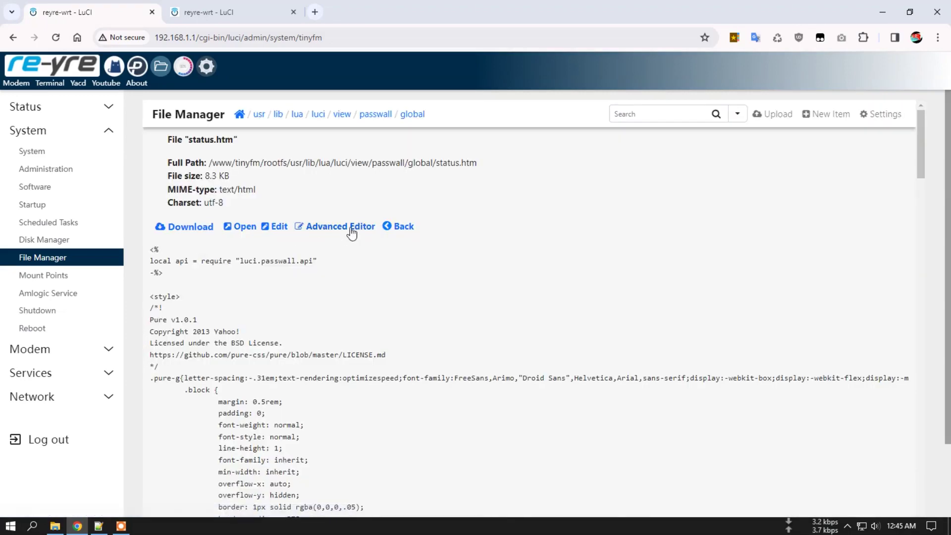
left_click(353, 229)
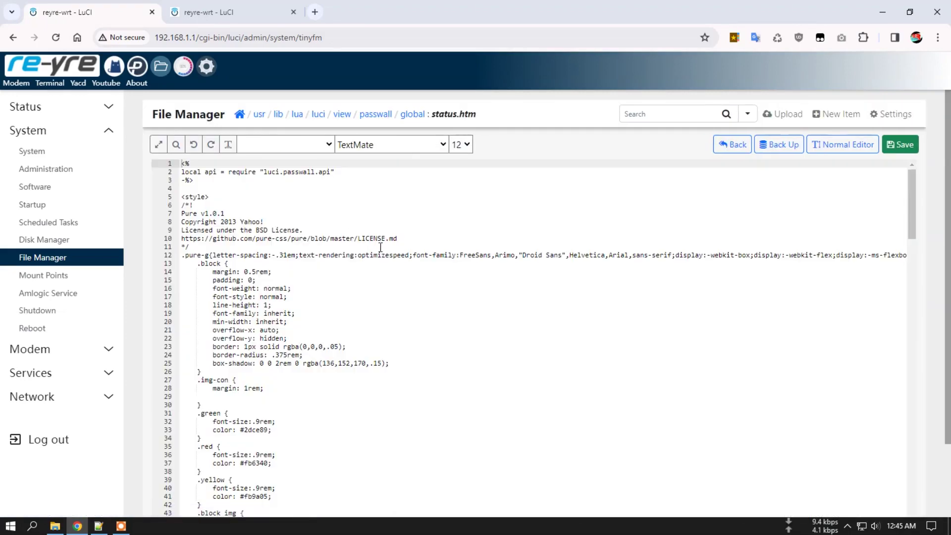
scroll(367, 268, "down", 9)
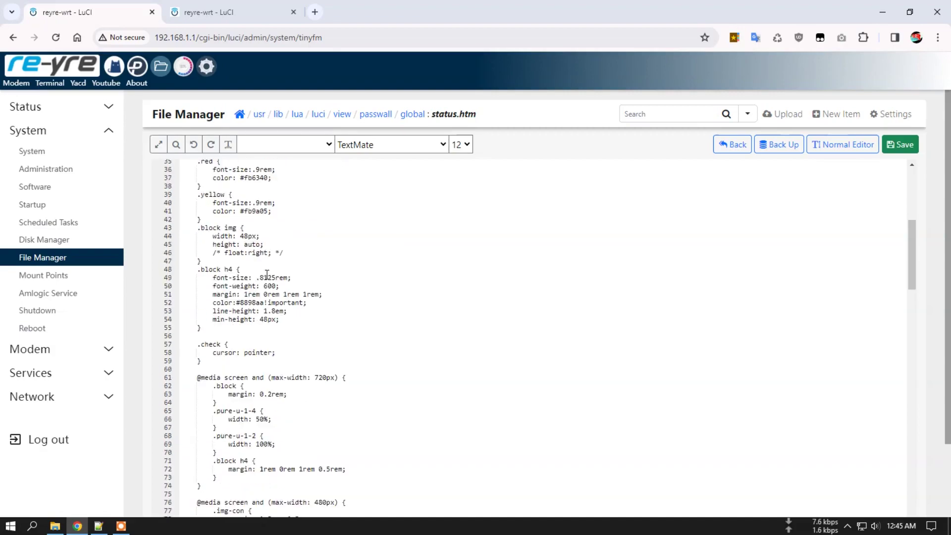
scroll(241, 281, "down", 8)
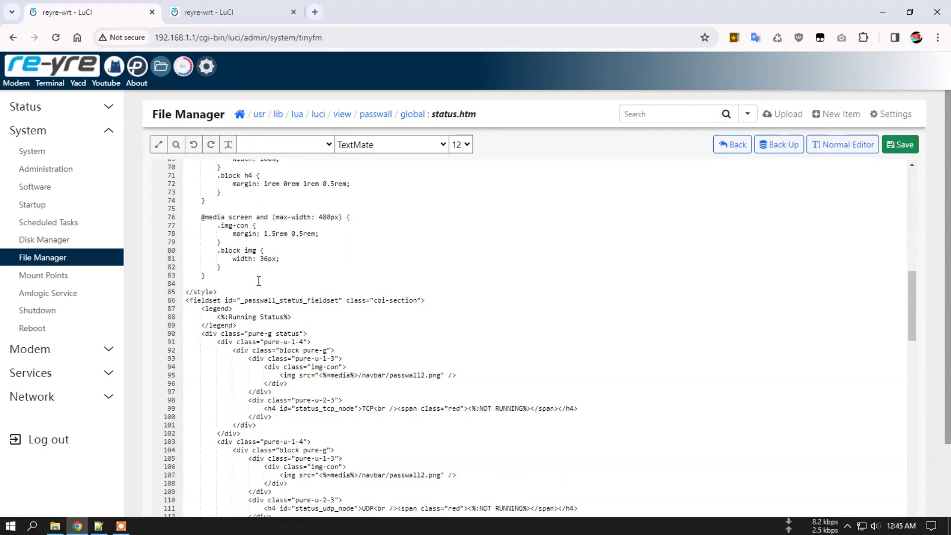
scroll(258, 281, "down", 10)
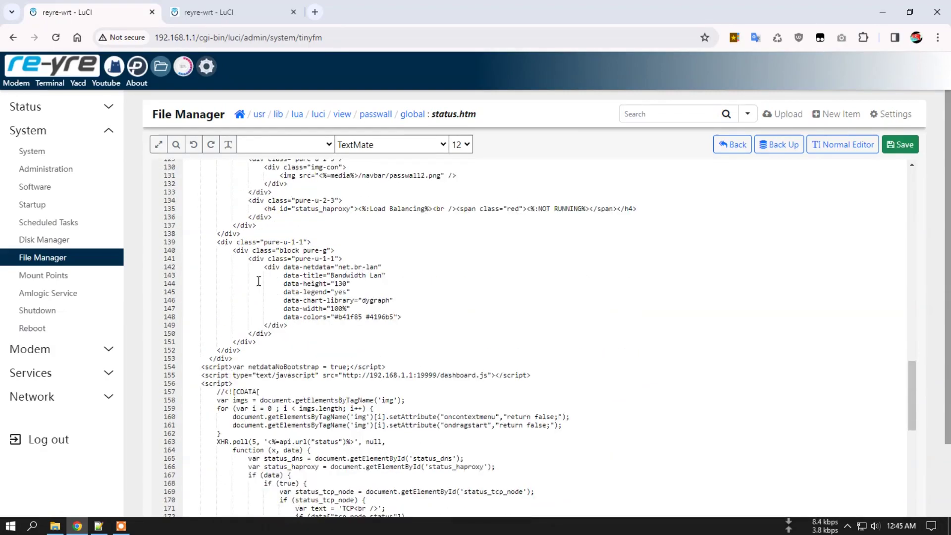
Insert an empty line below the dashboard.js script tag on line 155 of Pass Wall's status.htm.
scroll(259, 281, "up", 2)
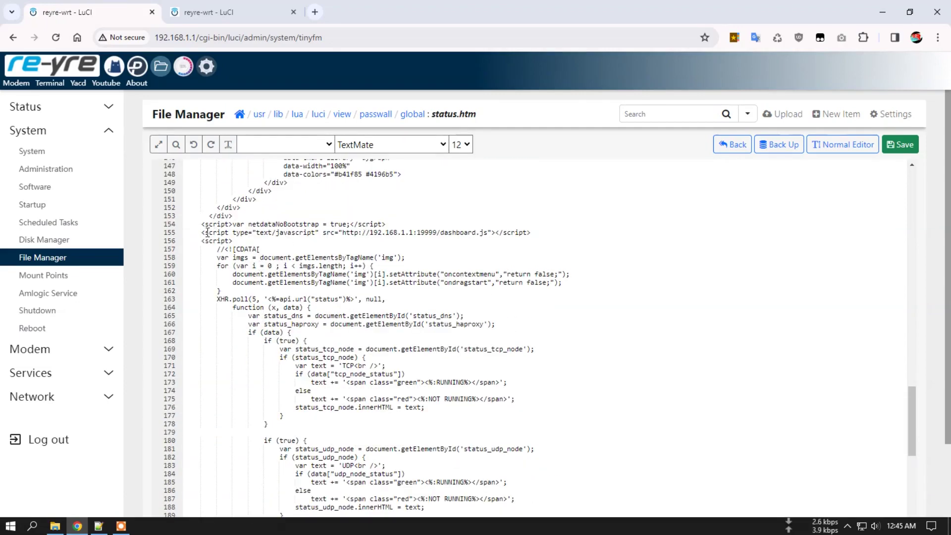
left_click_drag(202, 232, 527, 232)
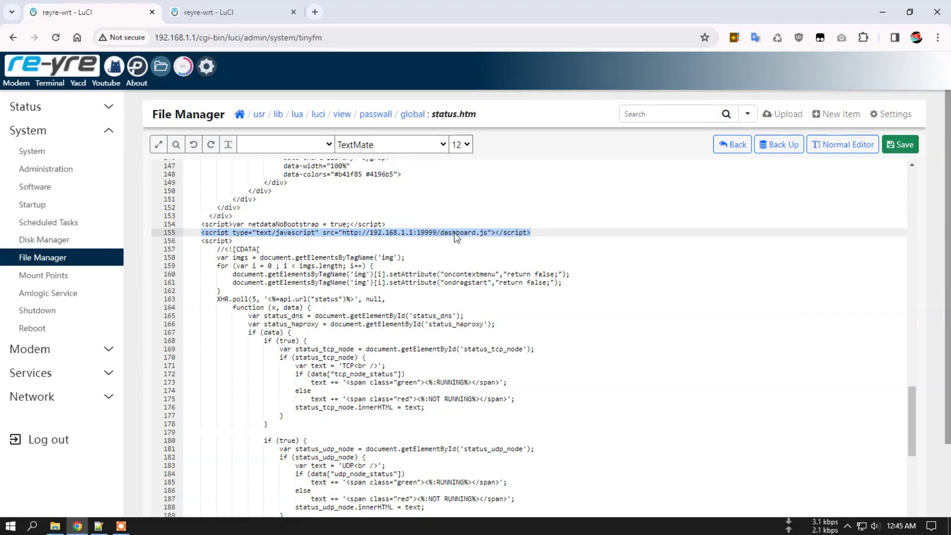
left_click(538, 232)
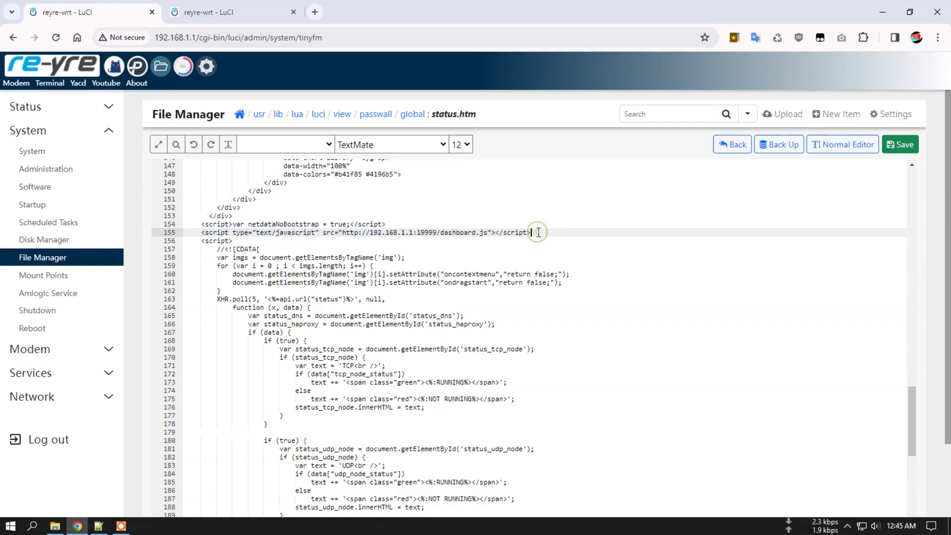
key("Return")
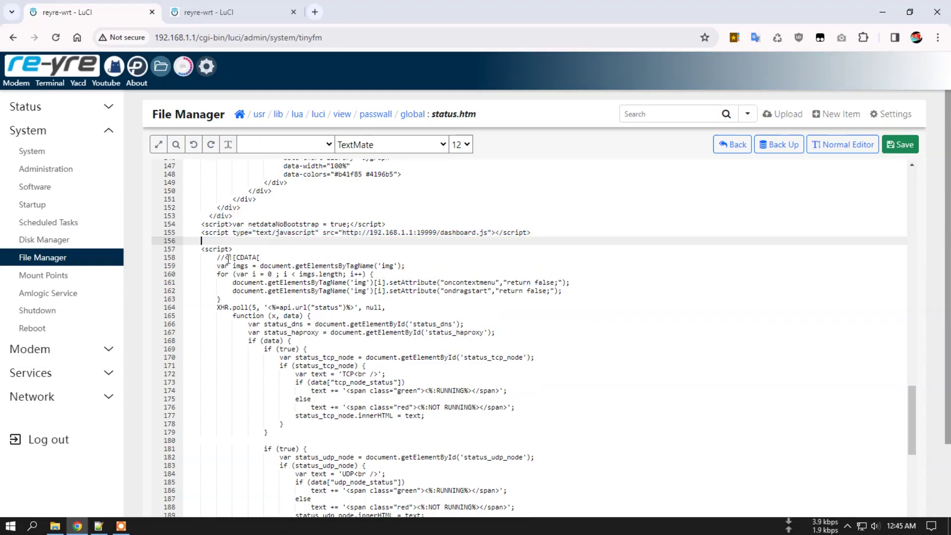
Switch to Tutorial.txt in Notepad++ and copy the <%+externalip%> tag from its last line.
left_click(98, 525)
scroll(510, 282, "down", 5)
scroll(510, 282, "down", 12)
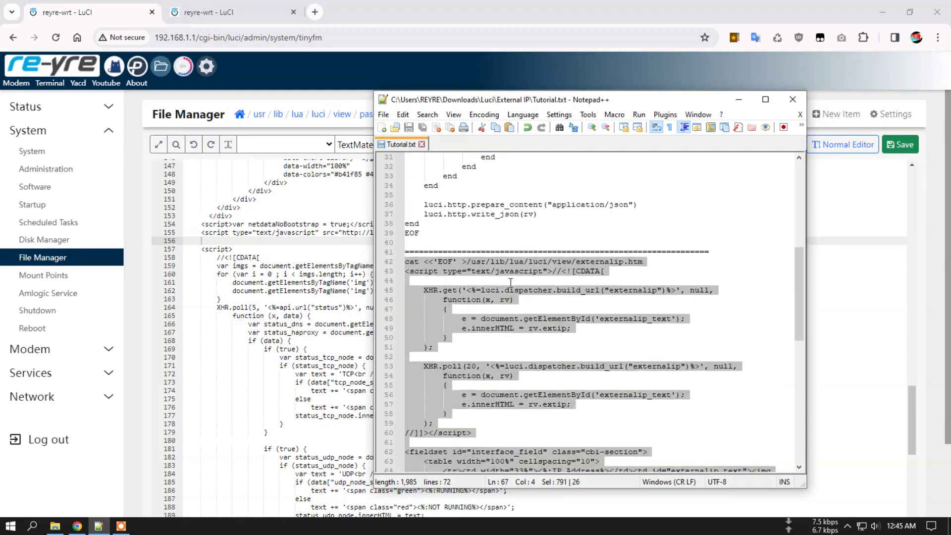
left_click(486, 366)
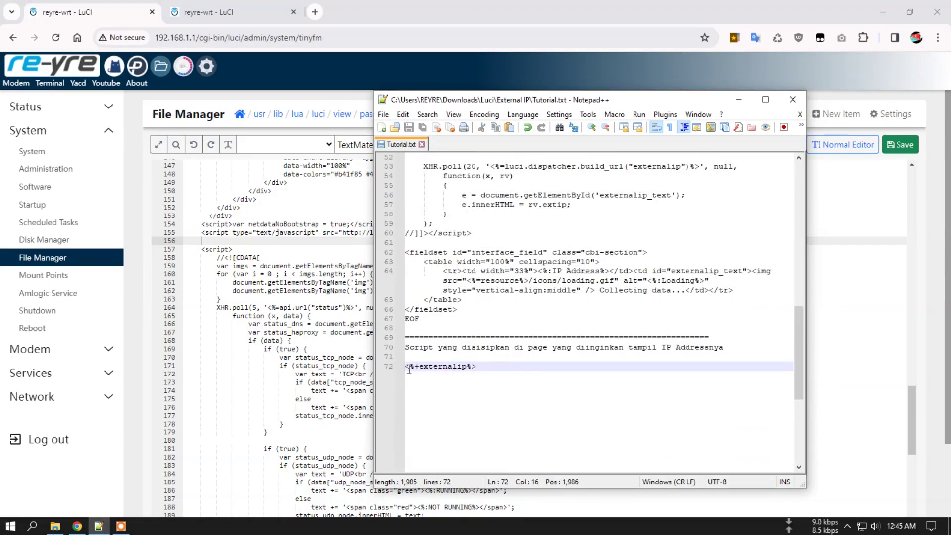
left_click_drag(405, 367, 488, 367)
key("ctrl+c")
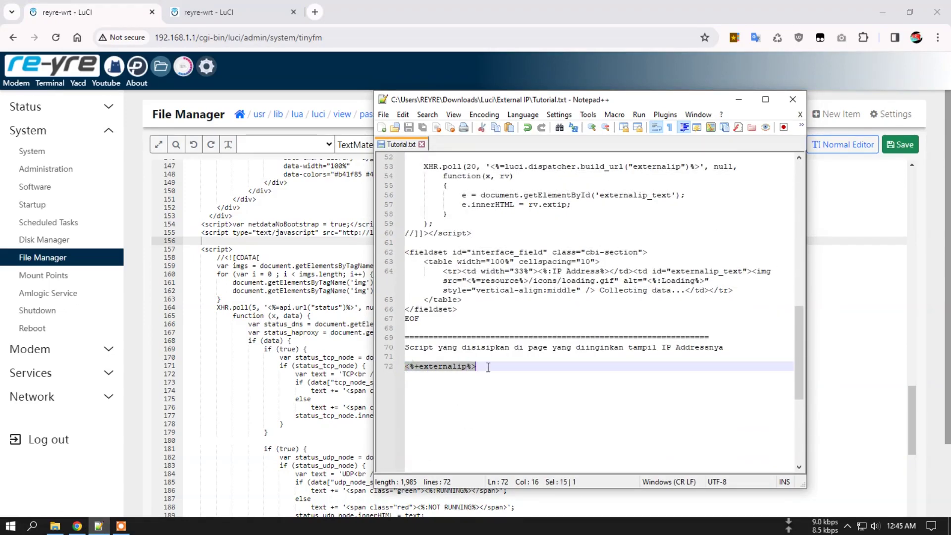
right_click(463, 370)
left_click(531, 126)
Paste <%+externalip%> on the empty line 156 of status.htm in the browser's File Manager and save the file.
left_click(211, 241)
right_click(211, 241)
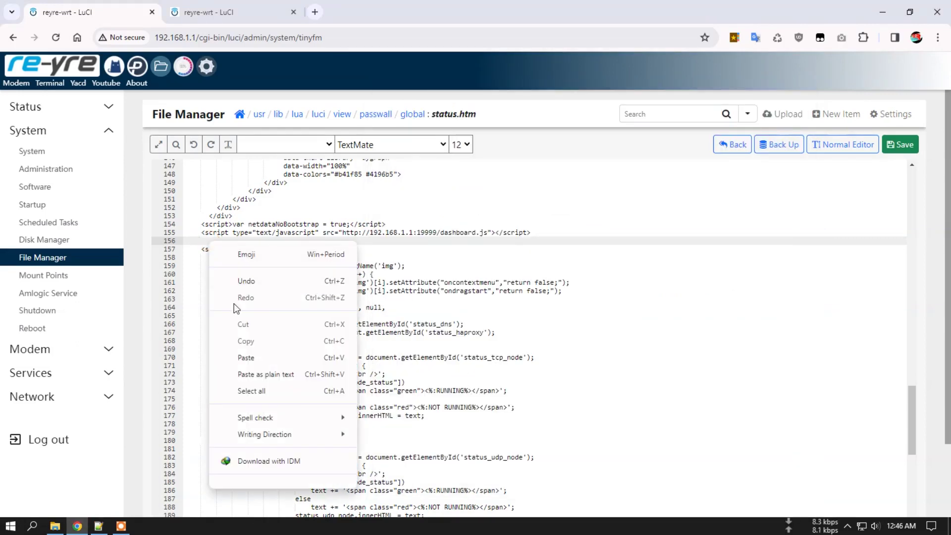
left_click(242, 357)
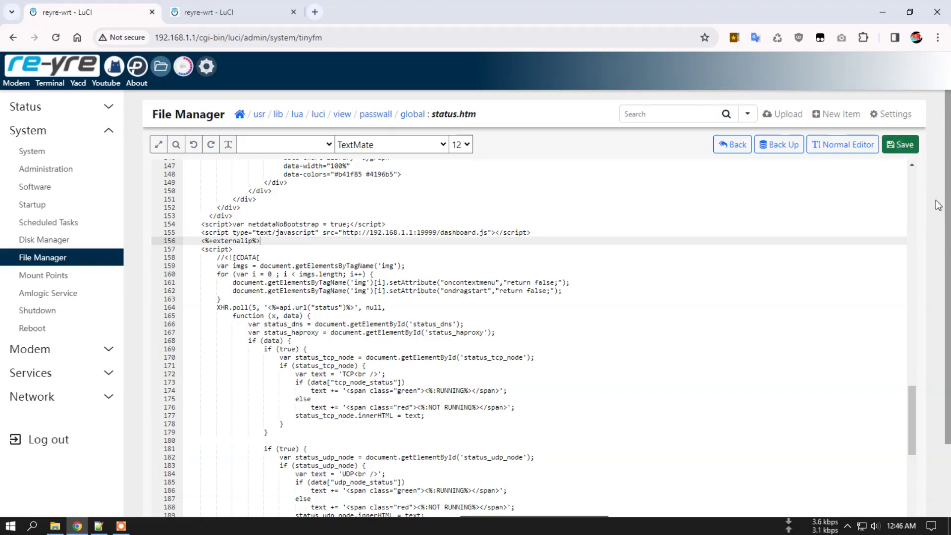
scroll(667, 498, "down", 2)
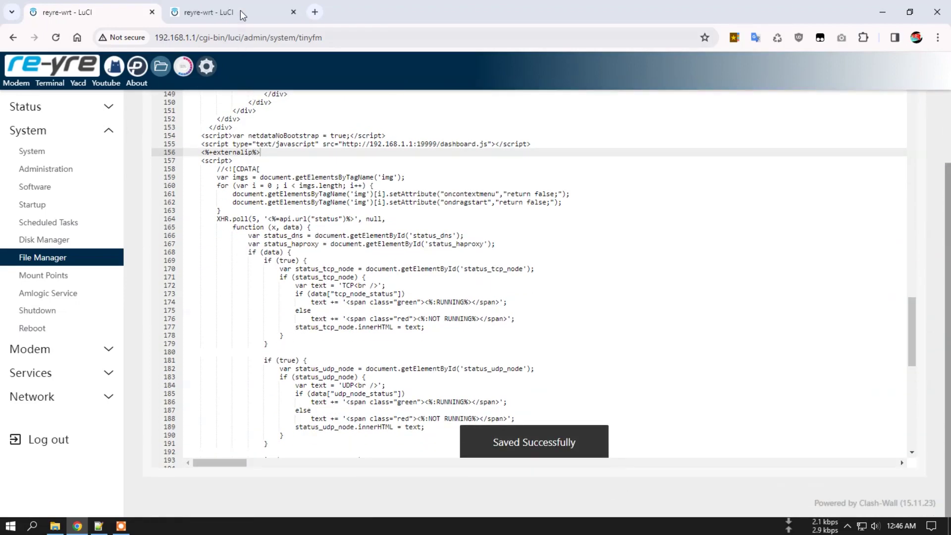
View the status area on the Pass Wall page in the other browser tab and open the OpenClash page.
left_click(240, 16)
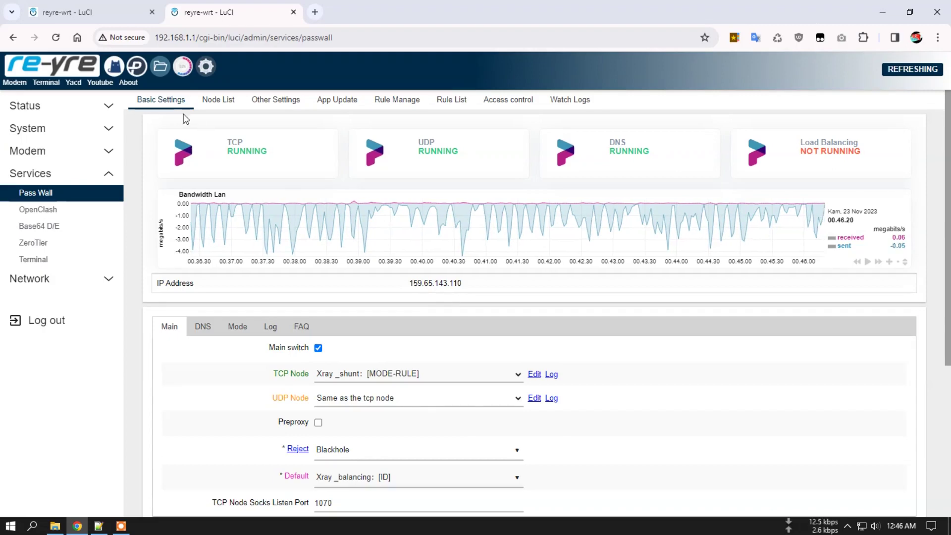
left_click(116, 66)
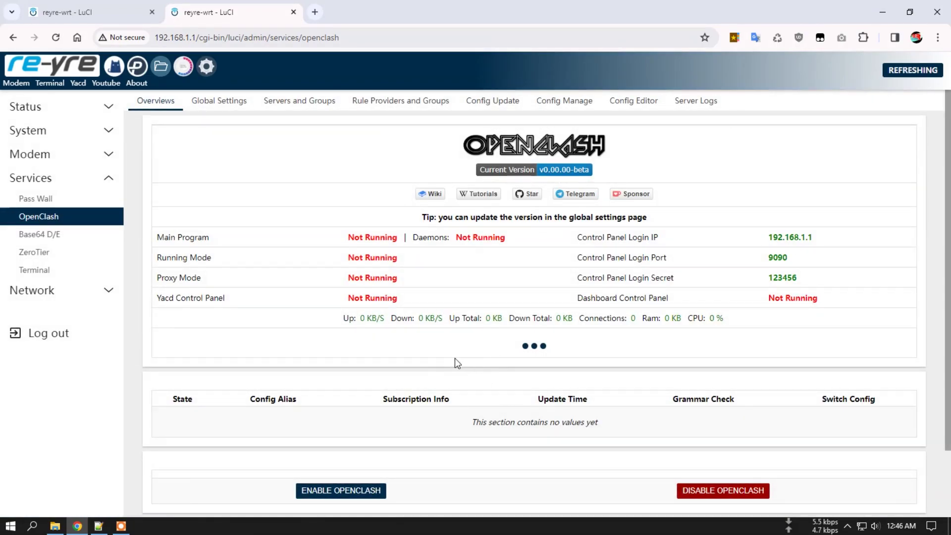
Return to the File Manager and open status.htm from the view/openclash folder in the Advanced Editor.
left_click(94, 12)
scroll(381, 201, "up", 15)
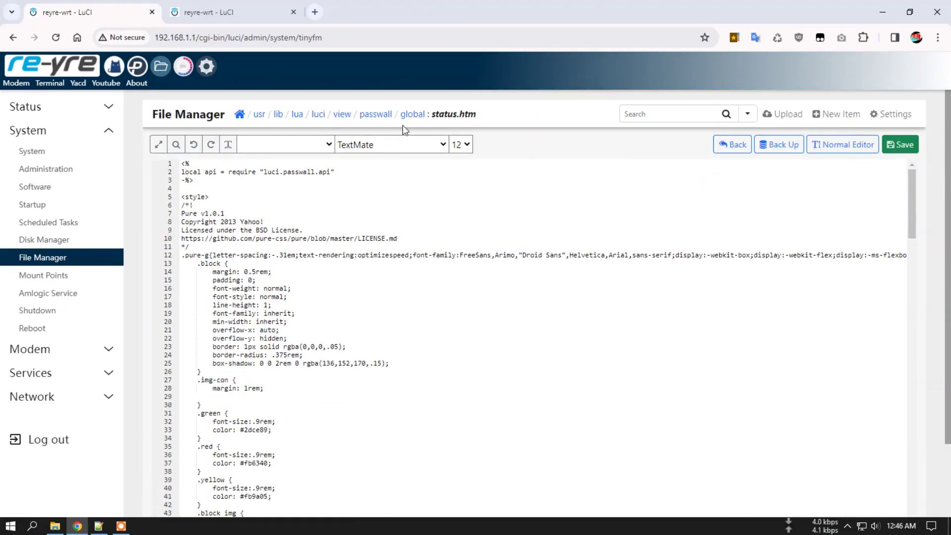
left_click(342, 115)
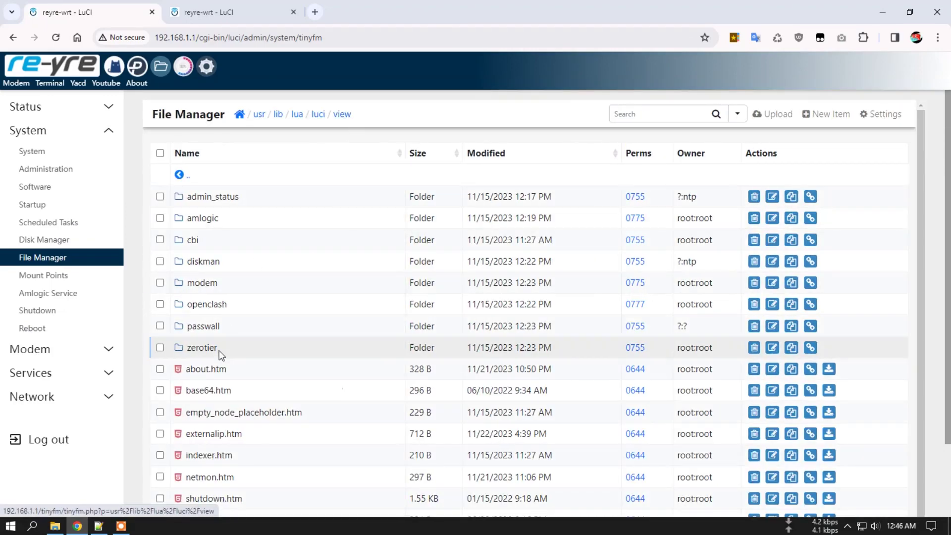
left_click(204, 307)
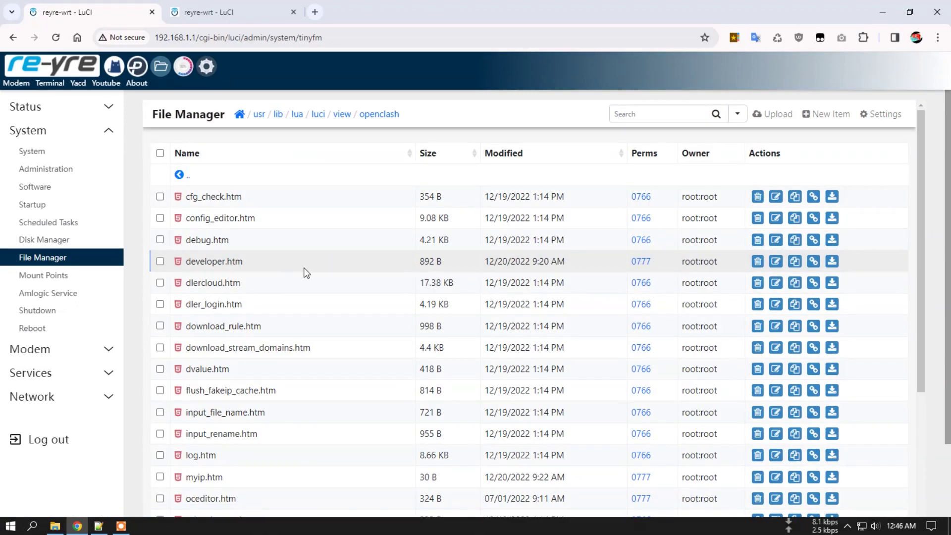
scroll(304, 270, "down", 5)
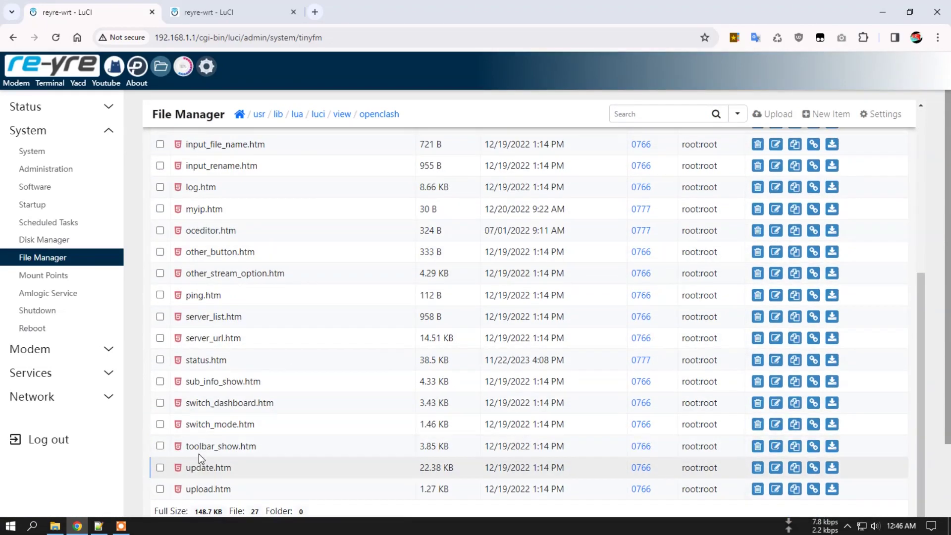
scroll(198, 454, "down", 2)
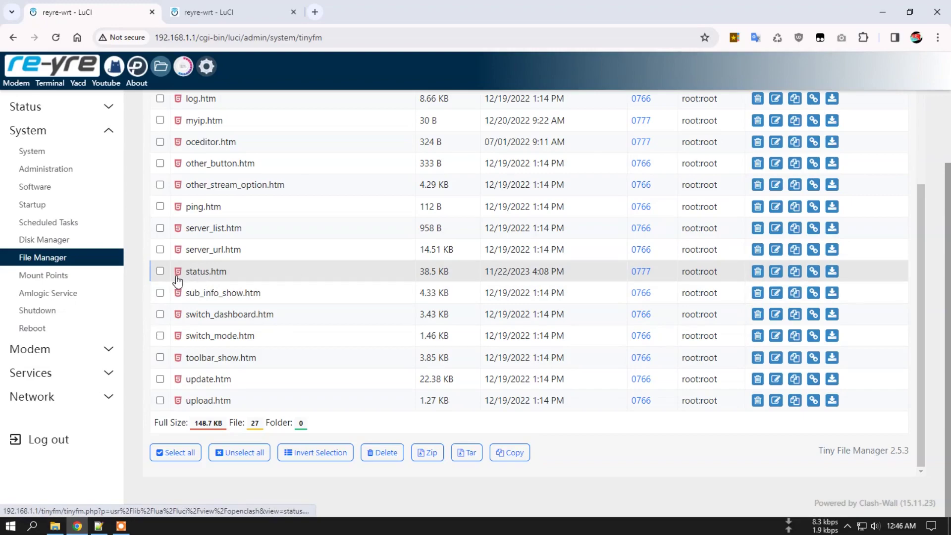
left_click(201, 272)
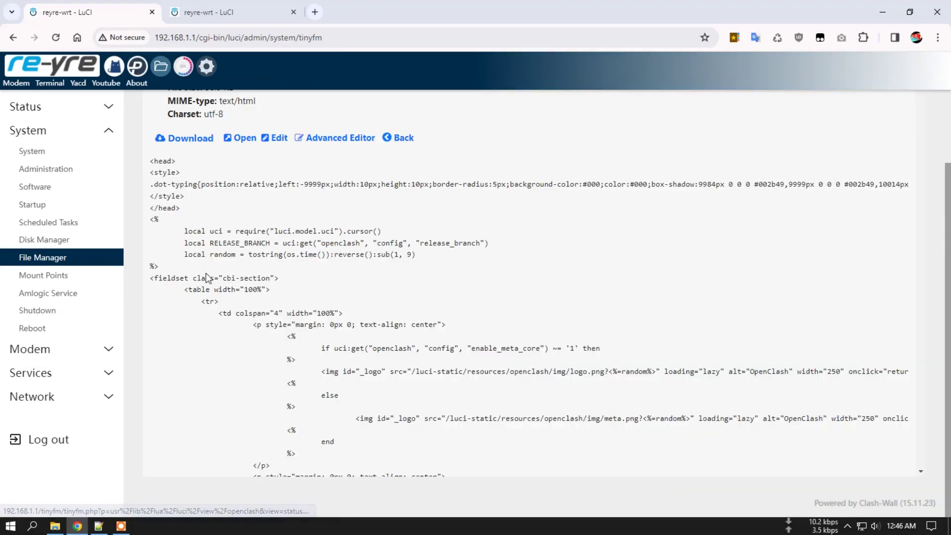
left_click(346, 139)
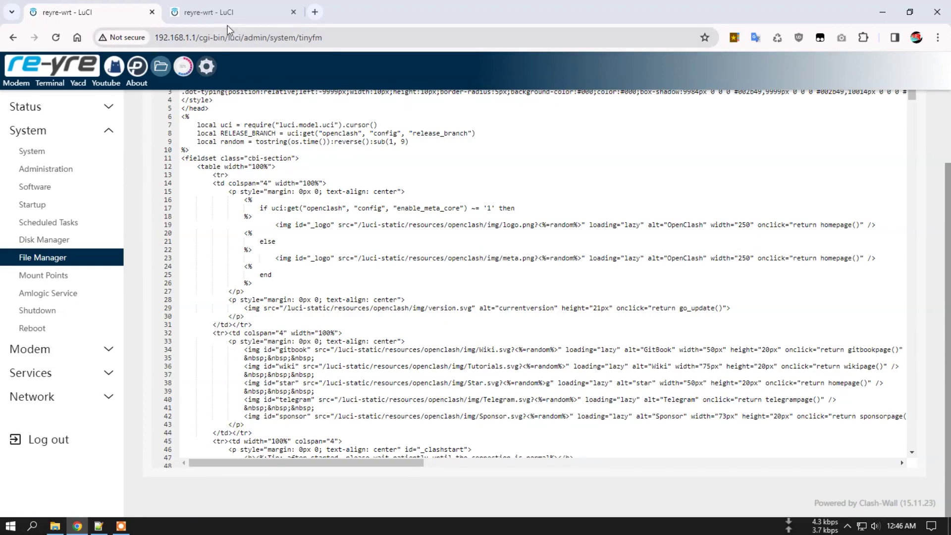
Compare the OpenClash overview page, including its Quick Operation area, with the table markup in OpenClash's status.htm.
left_click(228, 13)
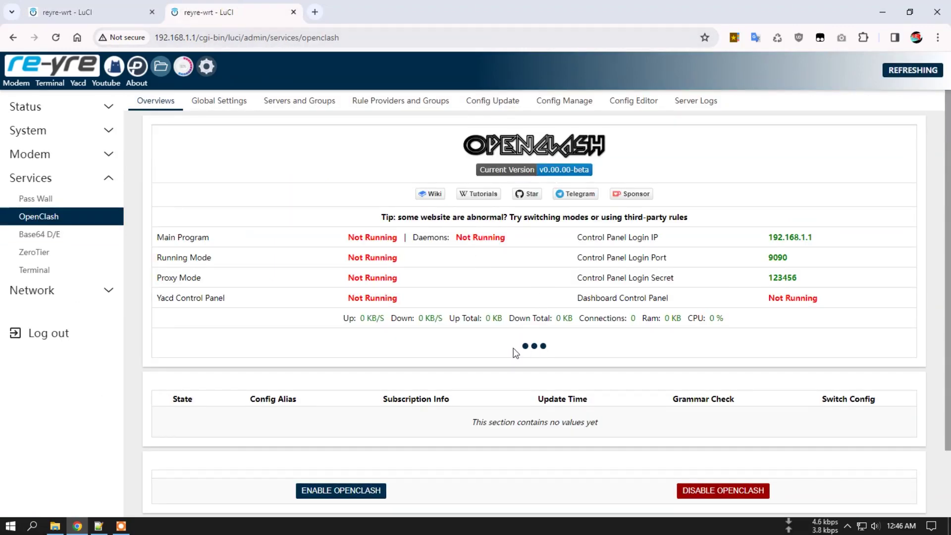
scroll(421, 367, "down", 2)
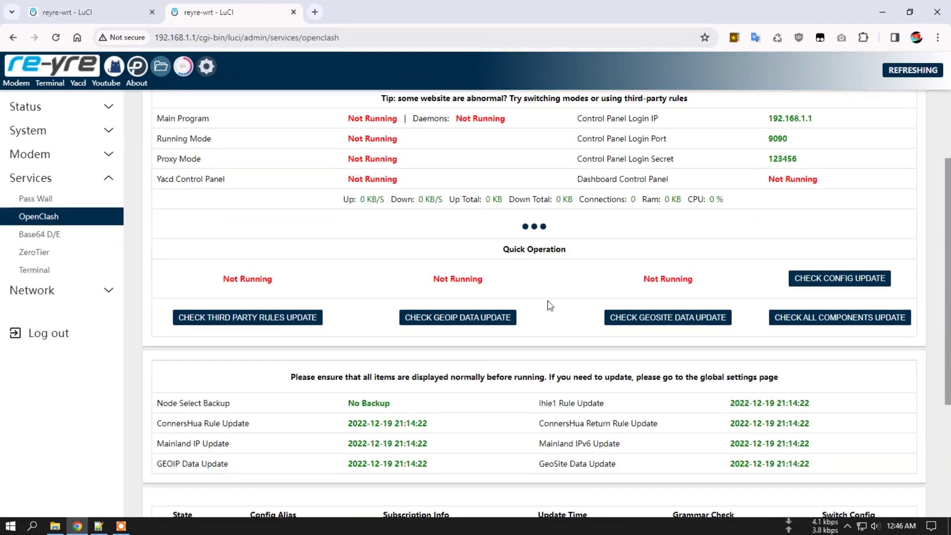
scroll(391, 257, "up", 2)
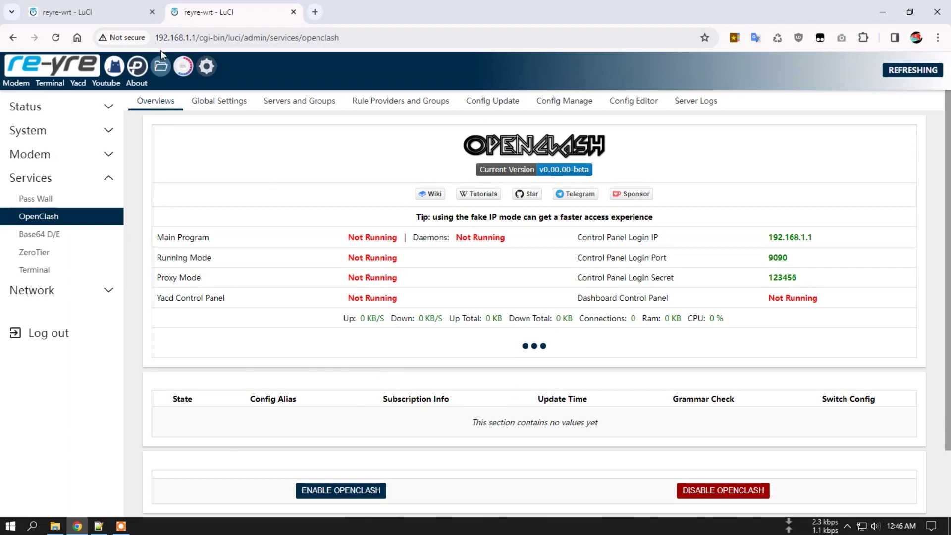
key("ctrl+shift+Tab")
scroll(406, 263, "down", 3)
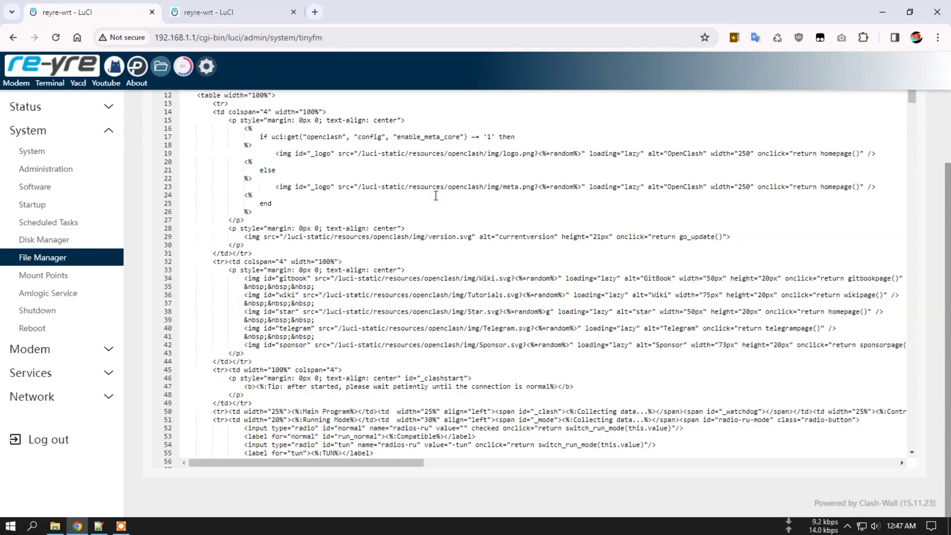
key("ctrl+Tab")
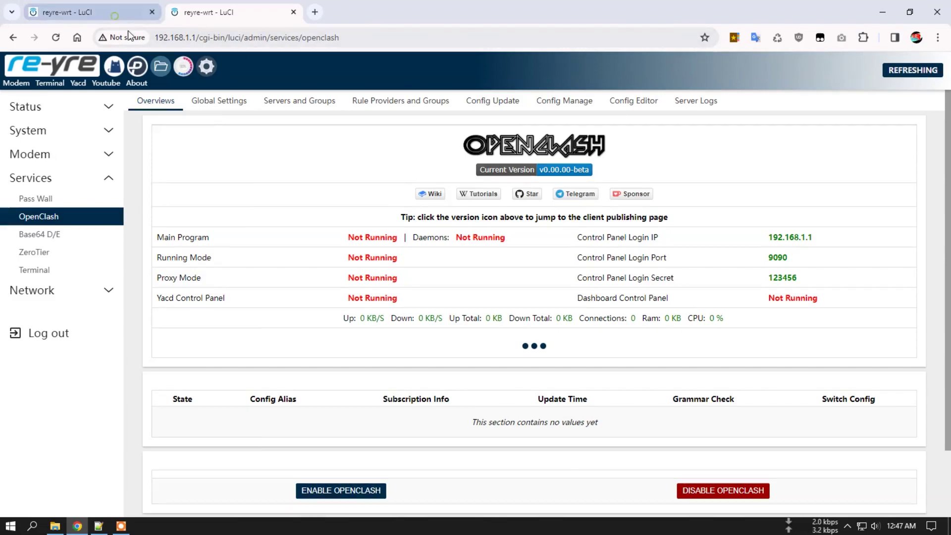
left_click(89, 12)
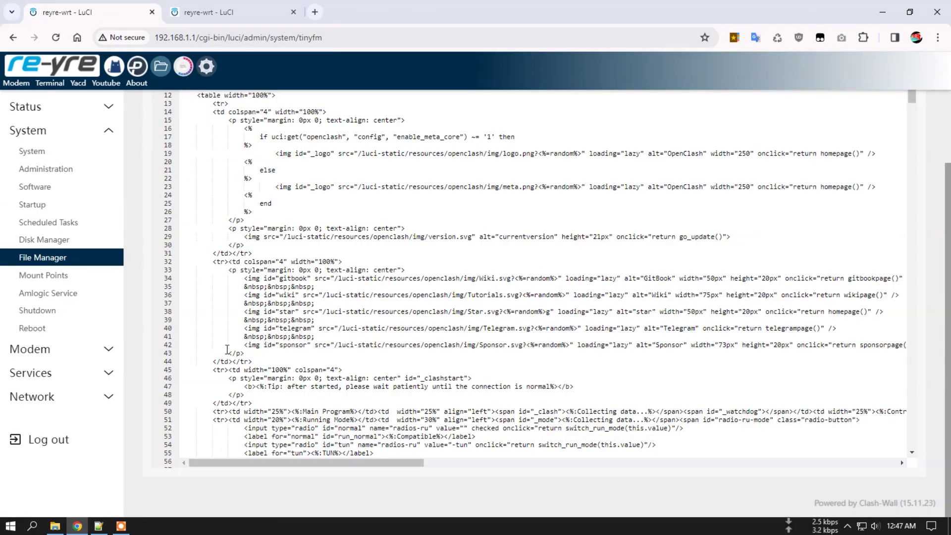
scroll(227, 351, "down", 1)
scroll(272, 328, "down", 4)
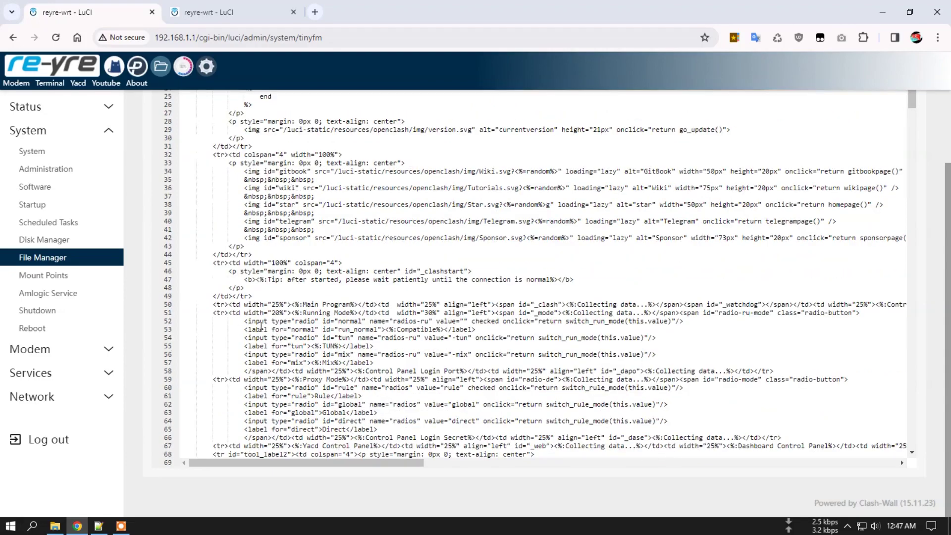
scroll(255, 355, "down", 1)
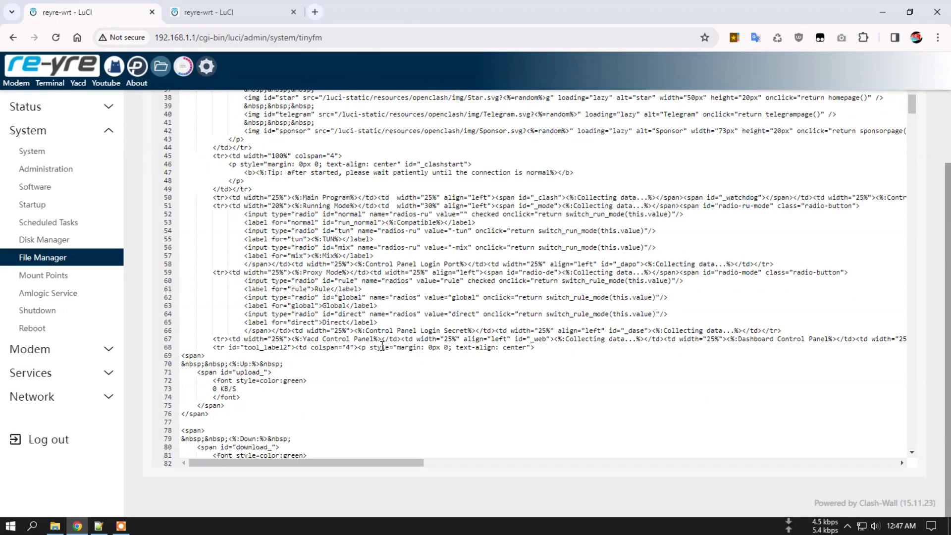
scroll(396, 342, "down", 1)
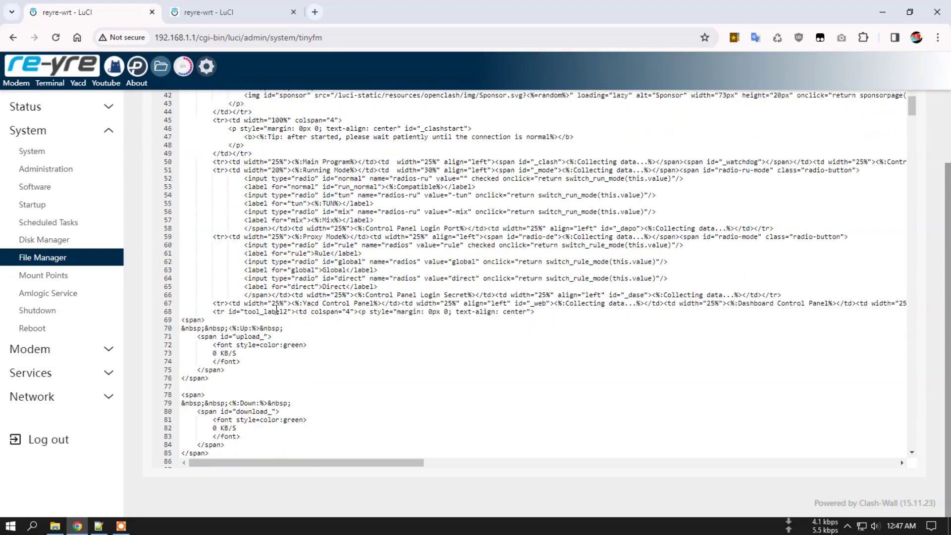
left_click(230, 12)
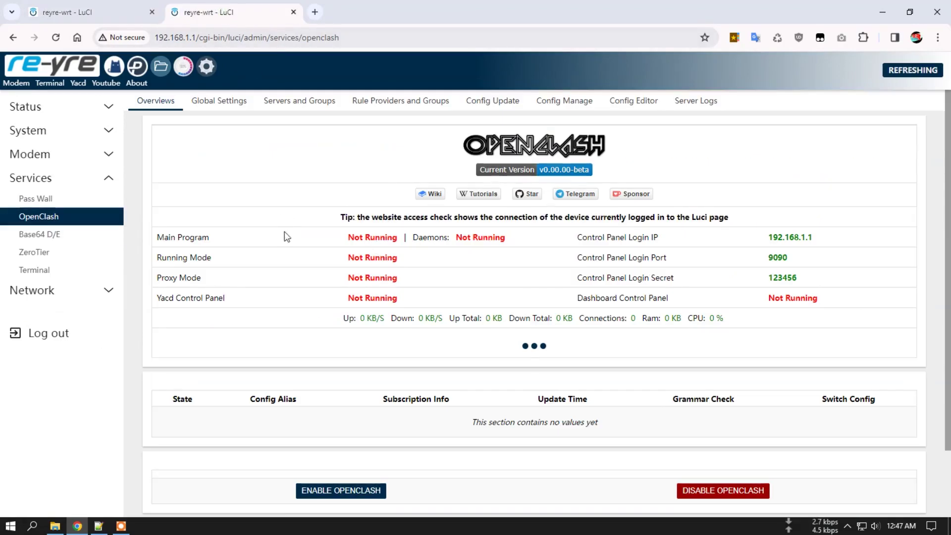
left_click(117, 8)
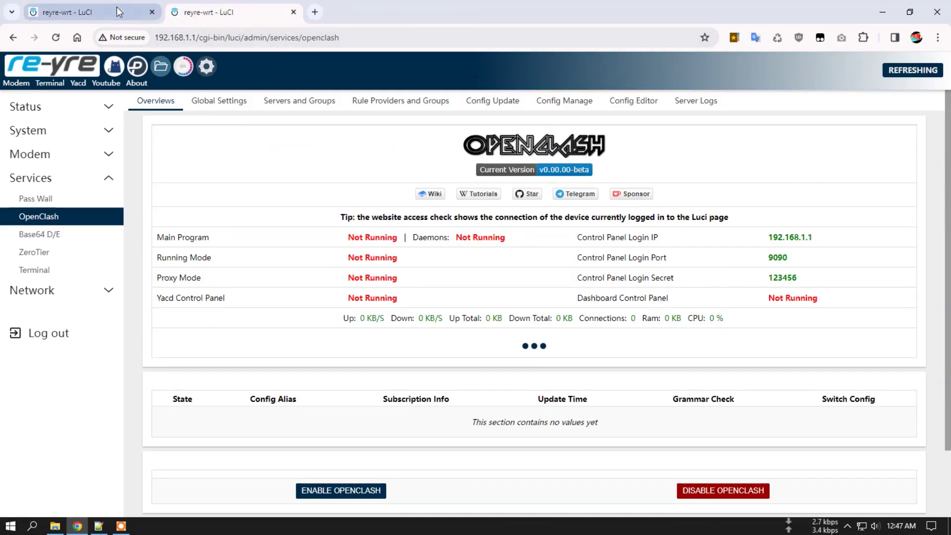
Add an empty line directly above the closing </table> tag on line 153 of OpenClash's status.htm.
scroll(342, 248, "down", 2)
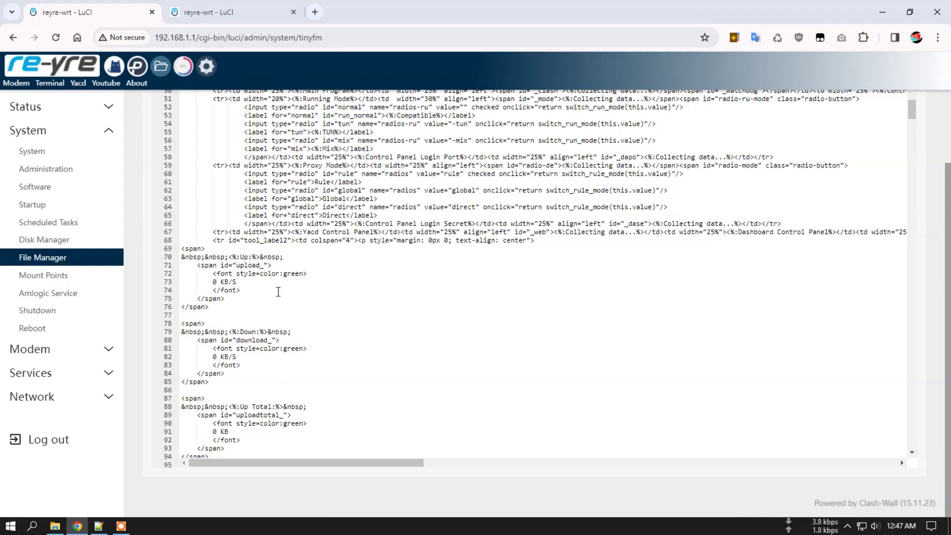
scroll(279, 292, "down", 8)
scroll(269, 289, "down", 7)
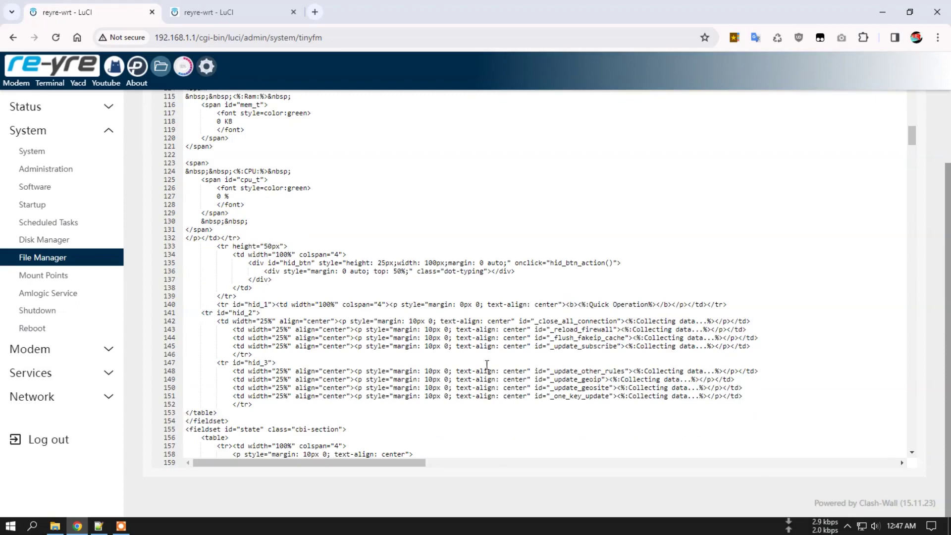
scroll(343, 368, "down", 1)
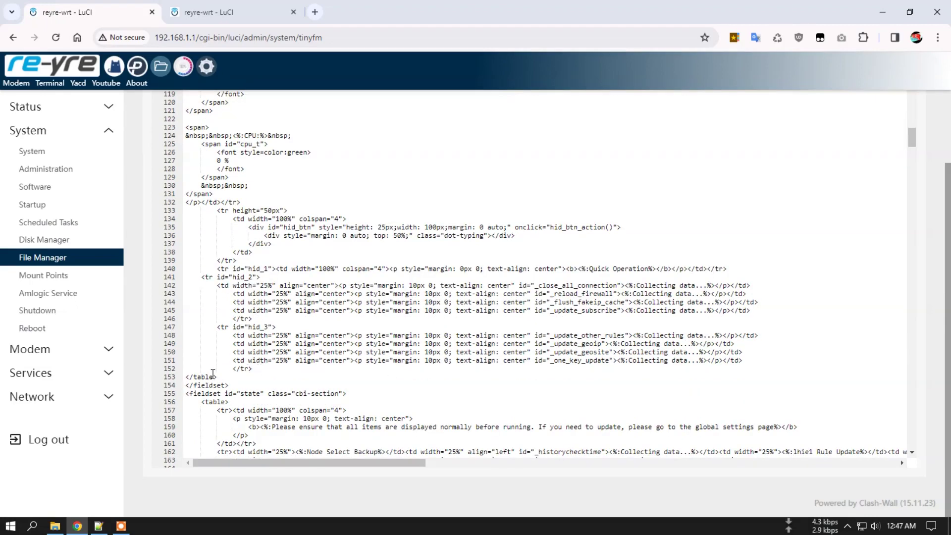
scroll(213, 374, "down", 1)
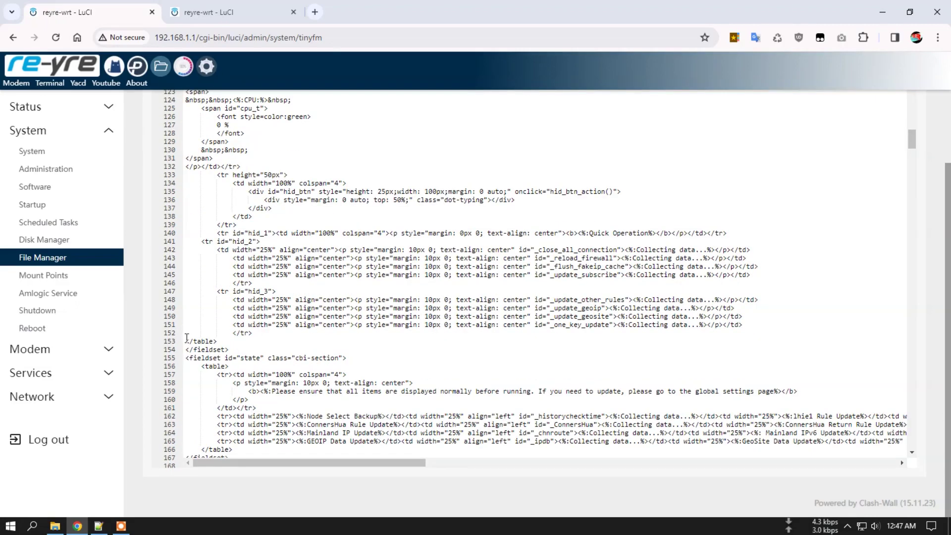
left_click_drag(186, 341, 223, 341)
left_click(231, 341)
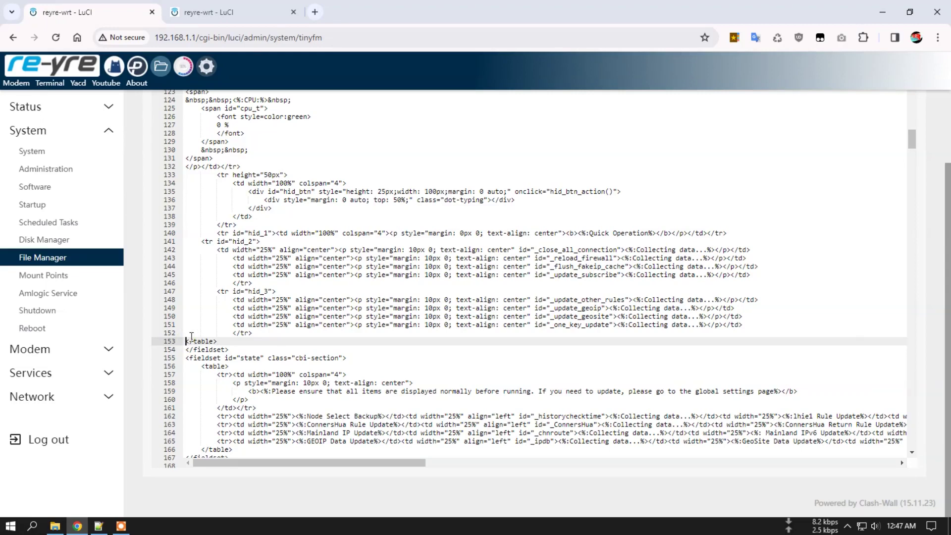
key("Return")
left_click(187, 340)
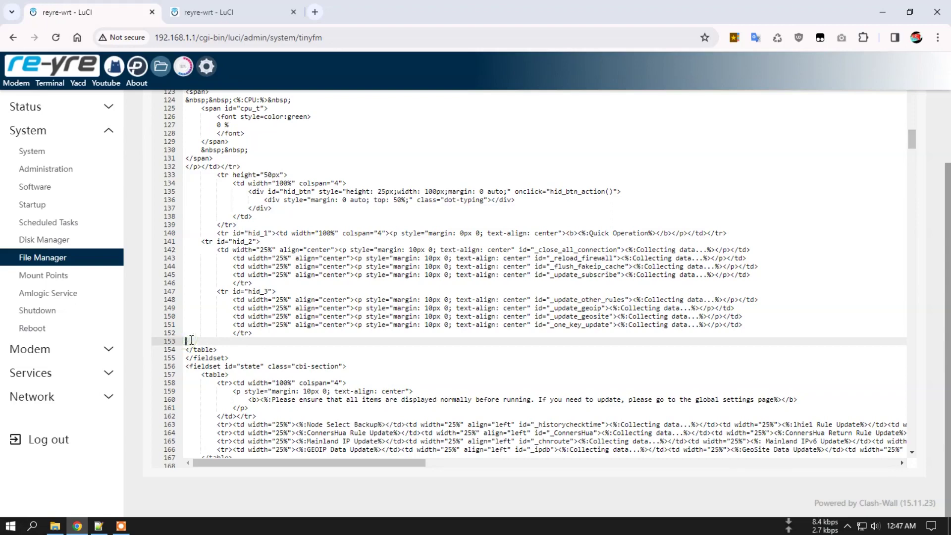
Paste <%+externalip%> on the empty line 153 of OpenClash's status.htm and save the file.
right_click(187, 339)
left_click(250, 198)
scroll(934, 247, "up", 2)
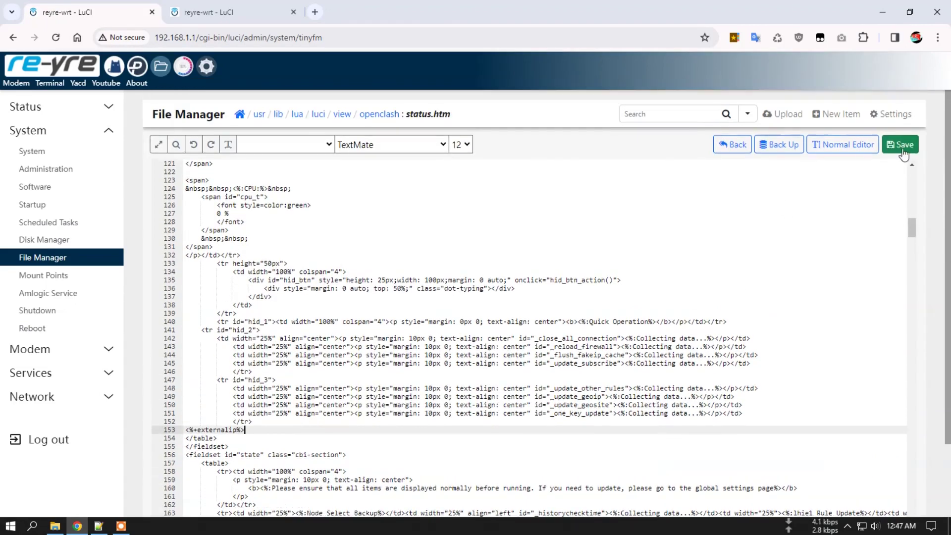
left_click(901, 138)
scroll(837, 264, "down", 2)
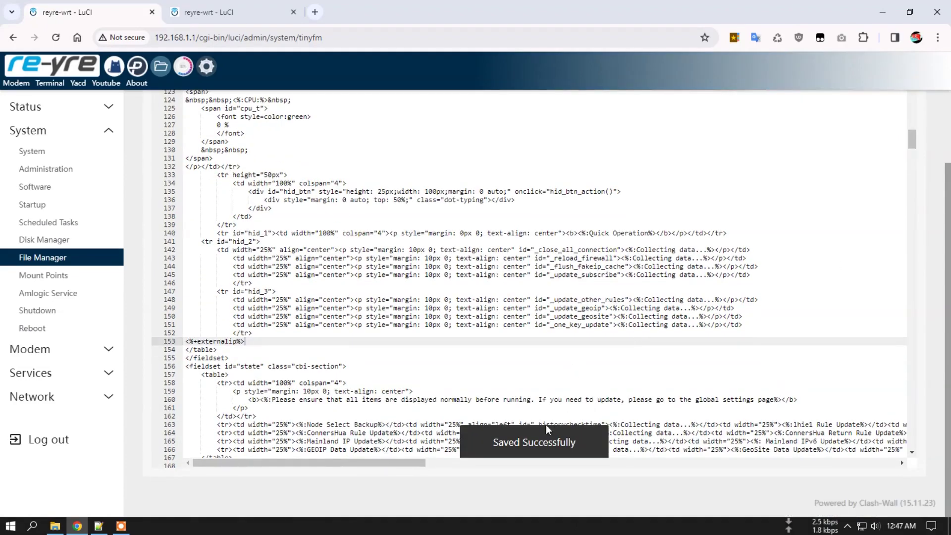
Reload the OpenClash overview page in the other browser tab and check its IP Address row and Quick Operation area.
left_click(255, 12)
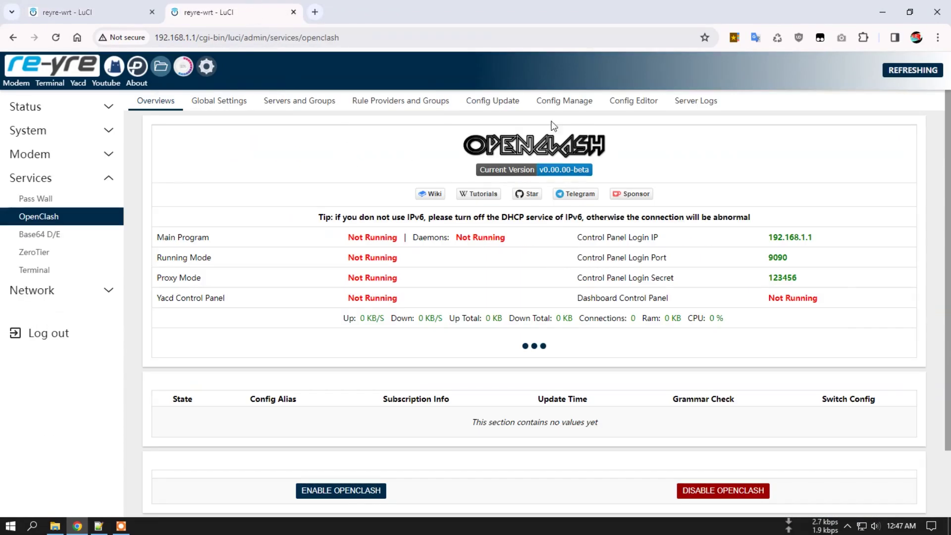
left_click(159, 104)
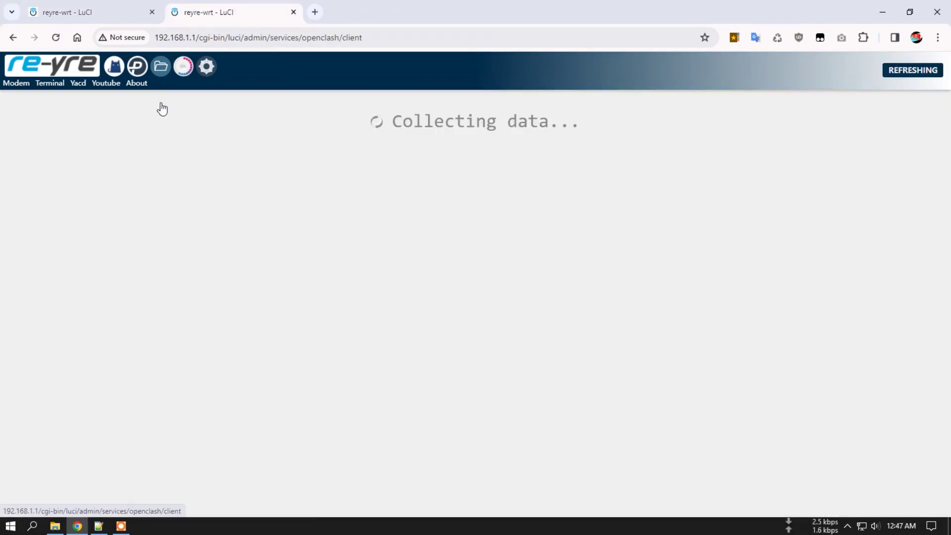
scroll(325, 229, "down", 1)
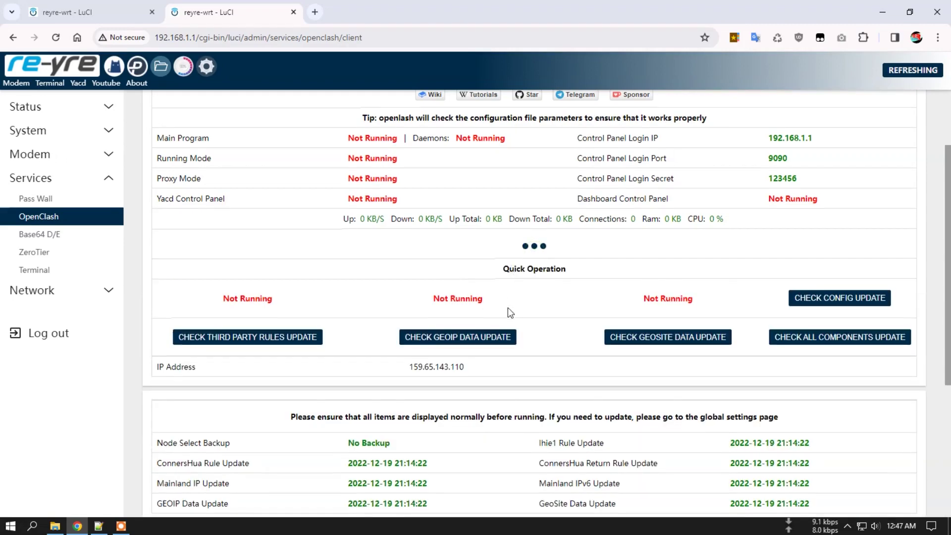
scroll(507, 307, "down", 2)
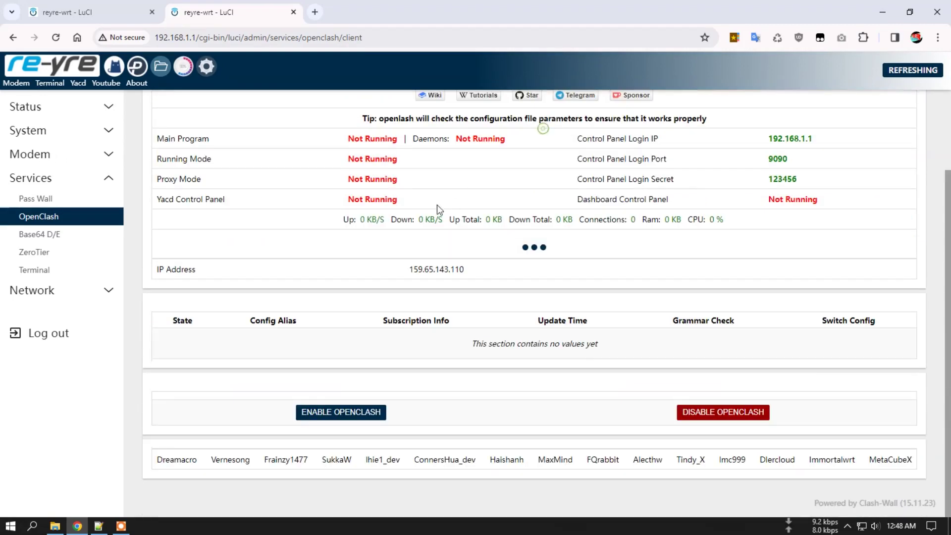
scroll(516, 251, "up", 2)
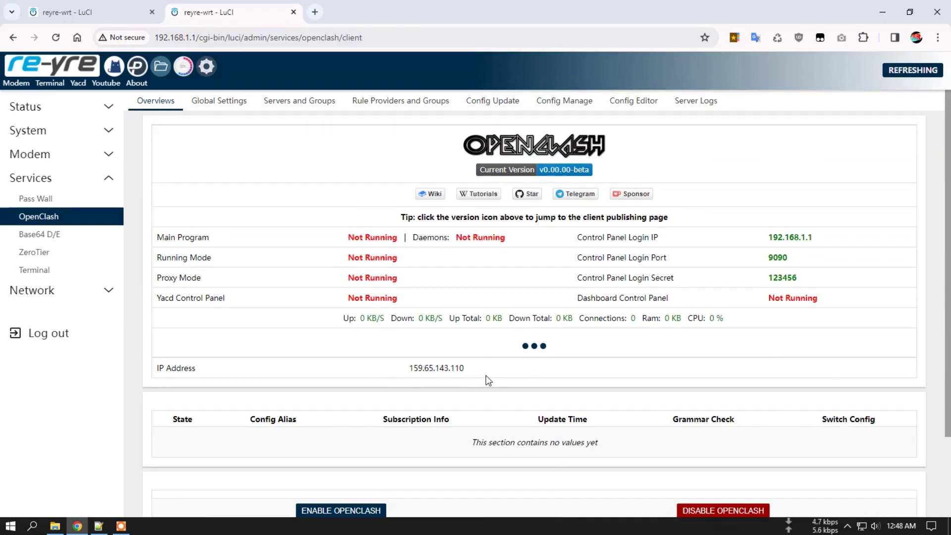
Review the <%+externalip%> line and surrounding markup of status.htm in the File Manager, and return to the OpenClash page.
left_click(99, 526)
left_click(238, 11)
left_click(92, 11)
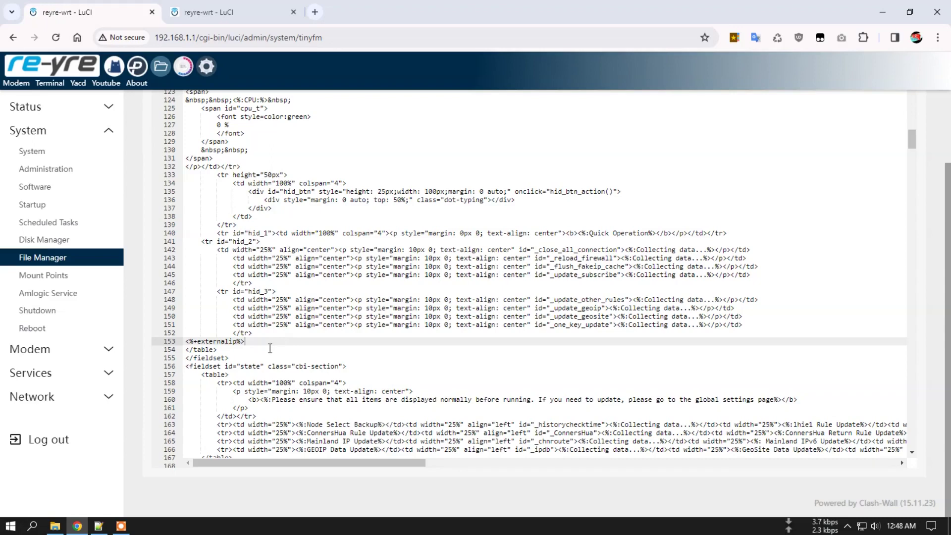
scroll(270, 349, "down", 3)
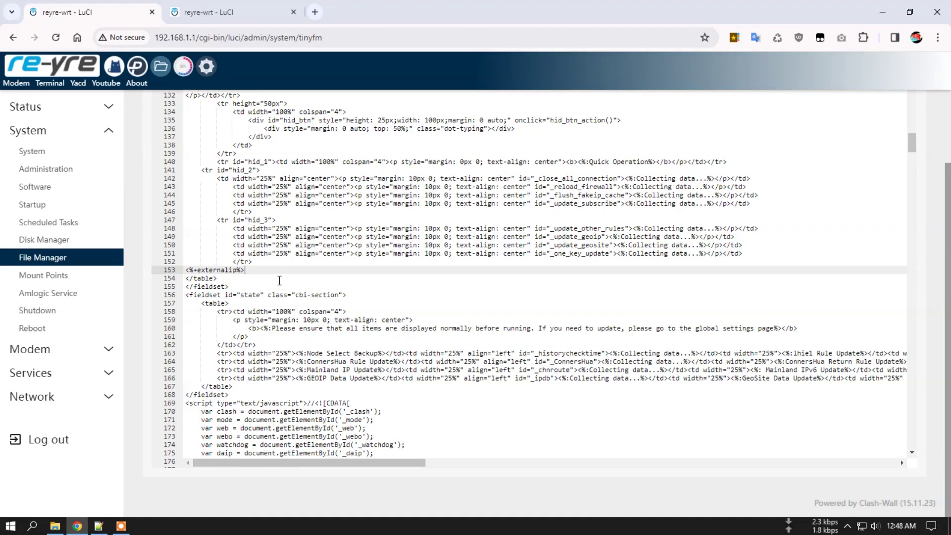
scroll(280, 280, "up", 5)
left_click(269, 19)
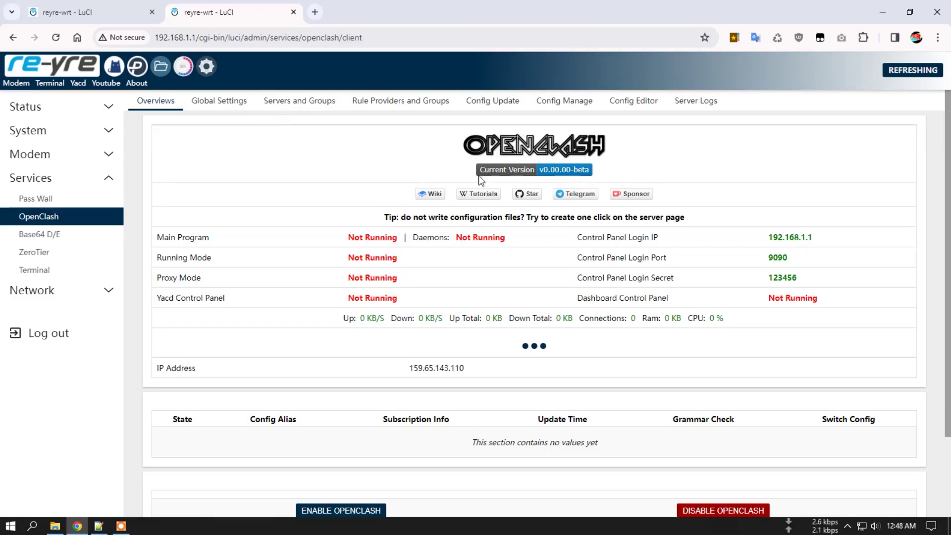
View the network Interfaces page and check the IP Address row on the Pass Wall page.
left_click(145, 66)
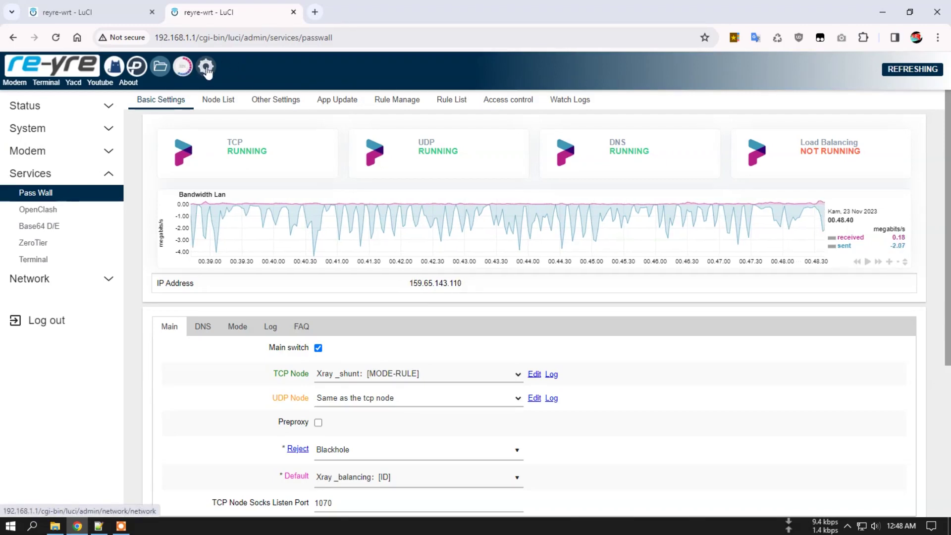
left_click(207, 69)
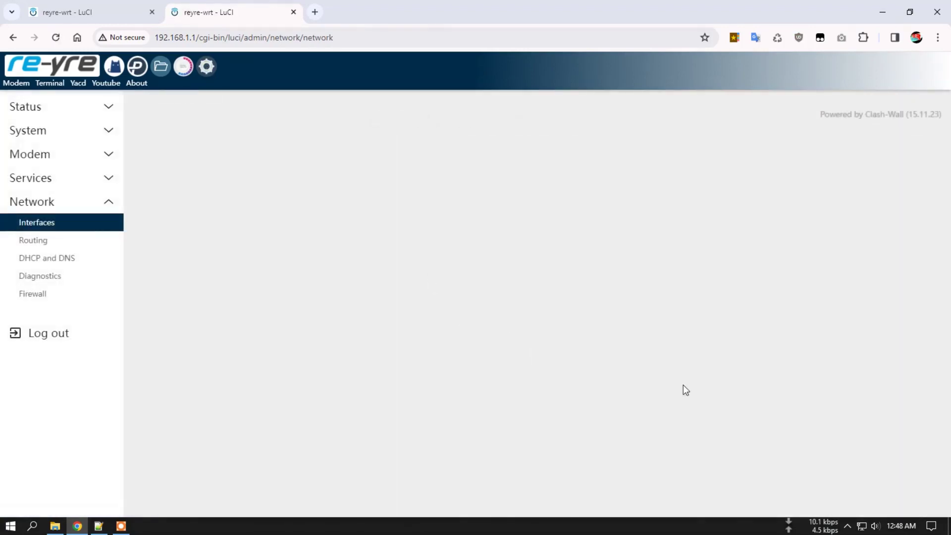
left_click(727, 311)
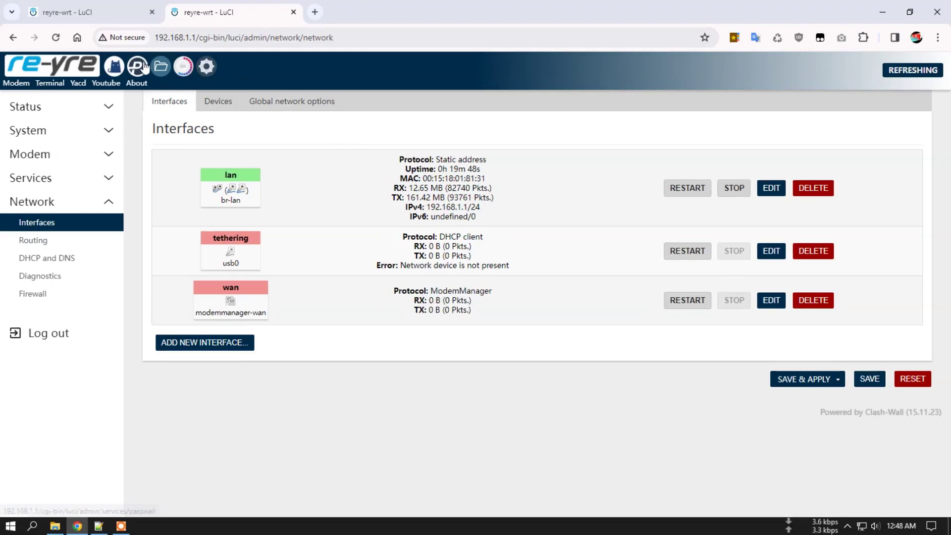
left_click(144, 67)
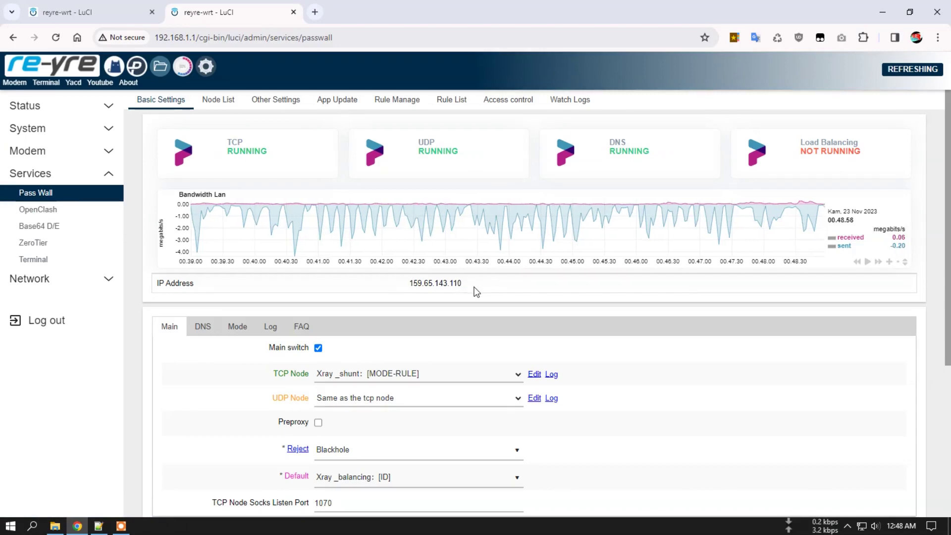
scroll(473, 292, "down", 2)
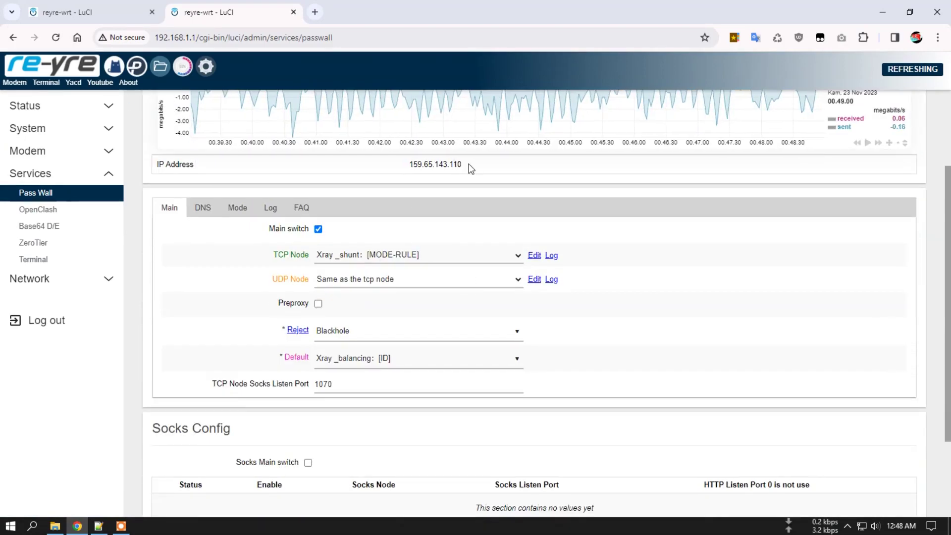
scroll(470, 169, "up", 2)
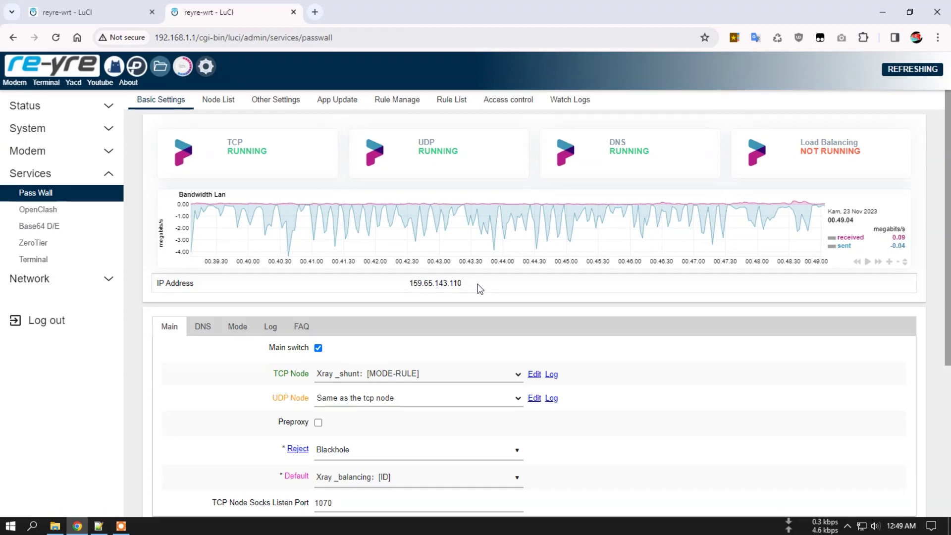
Open the OpenClash page and highlight the address in its IP Address row.
left_click(119, 68)
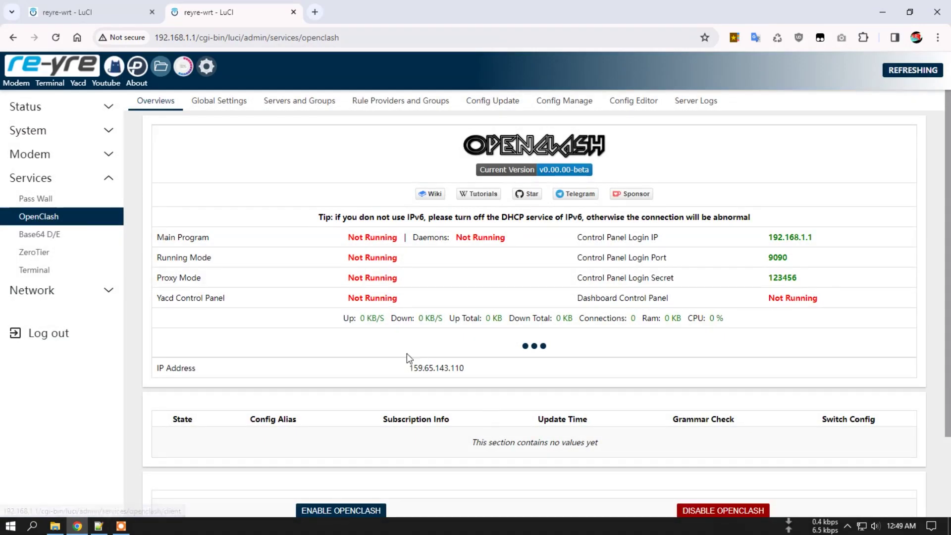
left_click_drag(406, 366, 494, 375)
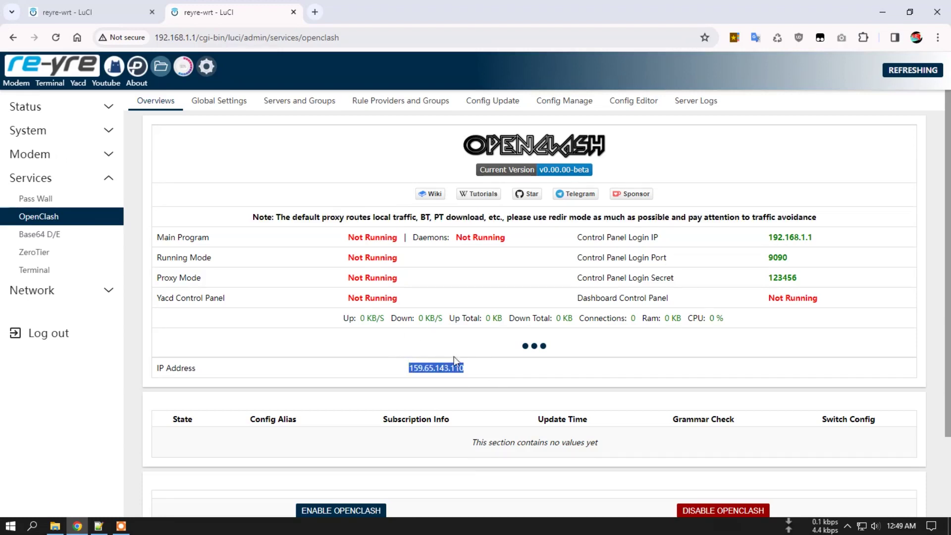
left_click(478, 367)
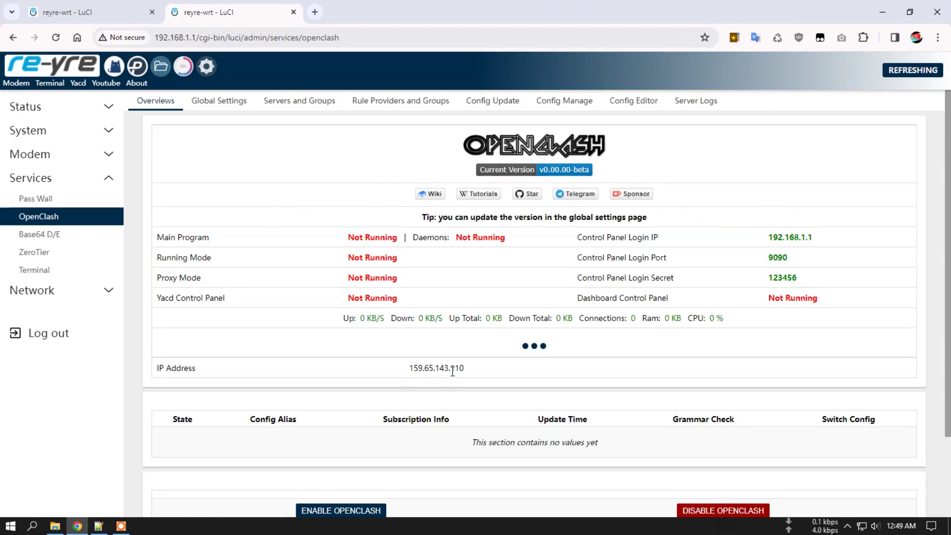
left_click_drag(406, 370, 491, 372)
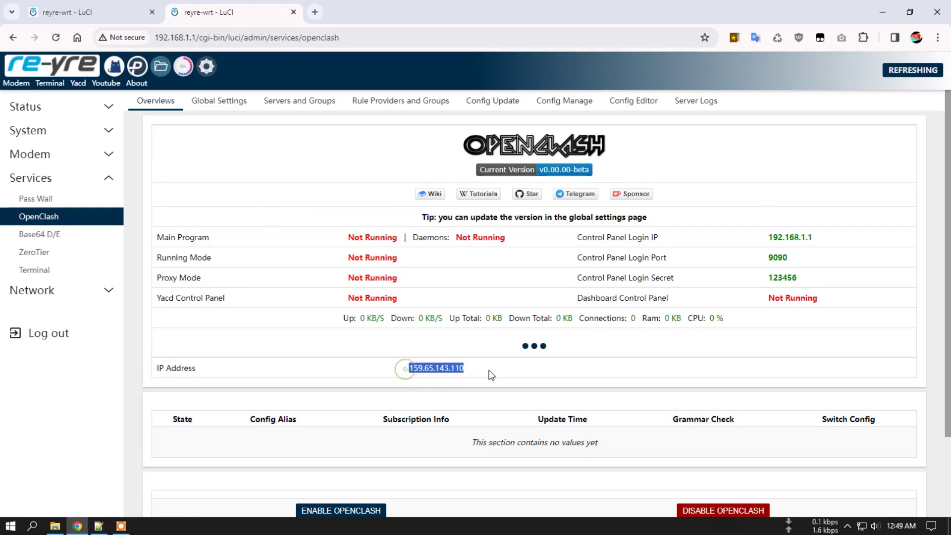
Reopen the Pass Wall page and examine its basic settings, from the IP Address row down to Socks Config.
left_click(206, 67)
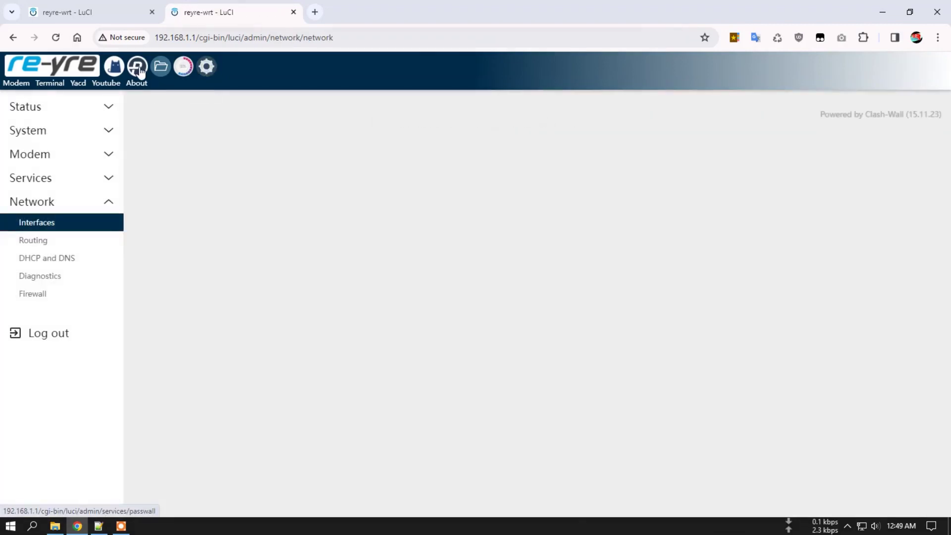
left_click(140, 71)
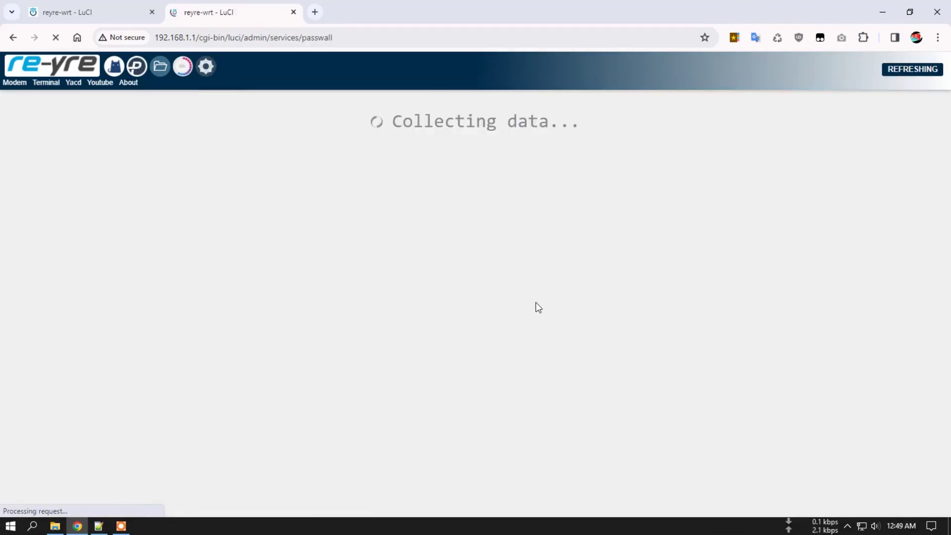
scroll(560, 354, "down", 3)
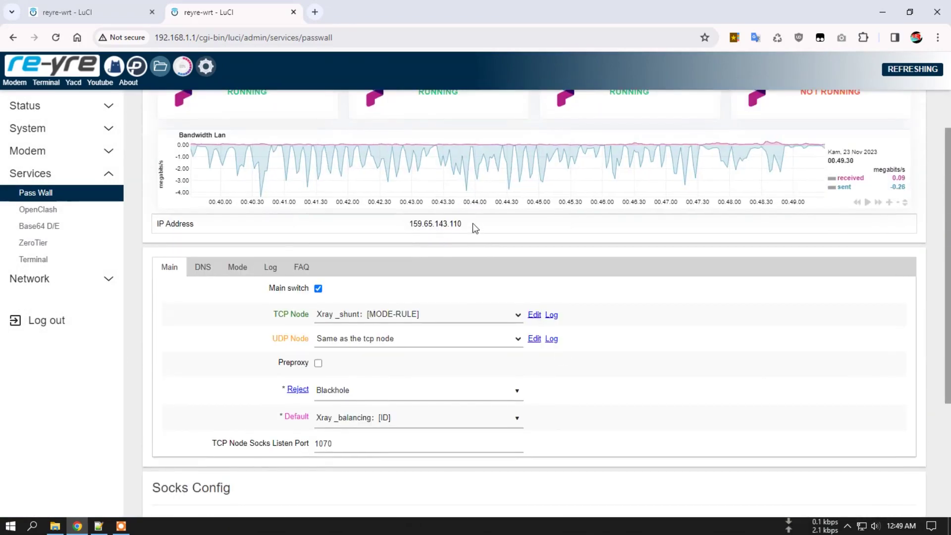
scroll(372, 246, "up", 1)
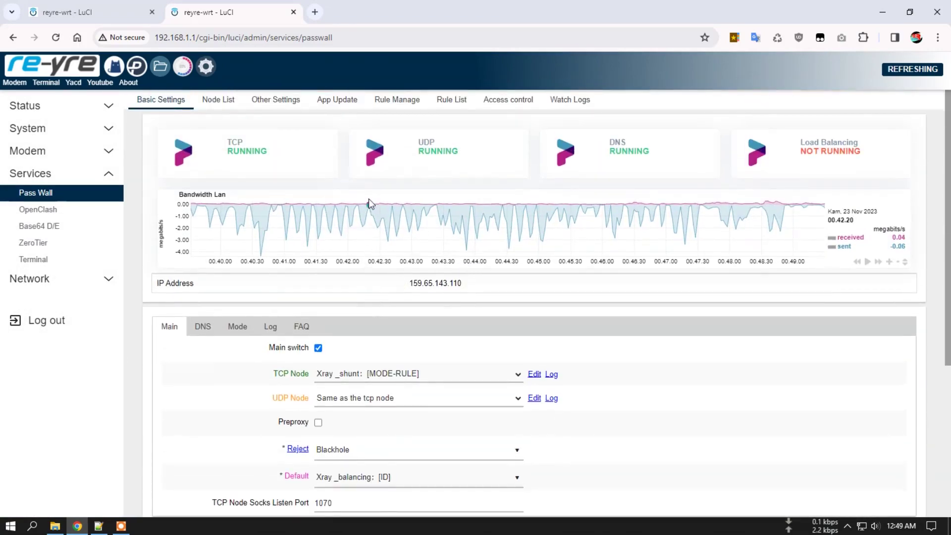
double_click(413, 283)
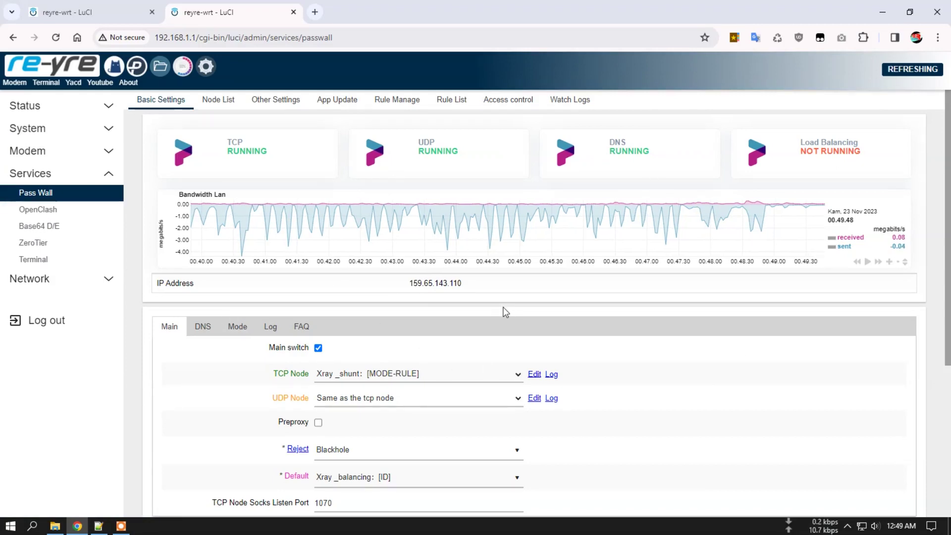
scroll(504, 305, "down", 1)
scroll(501, 300, "down", 3)
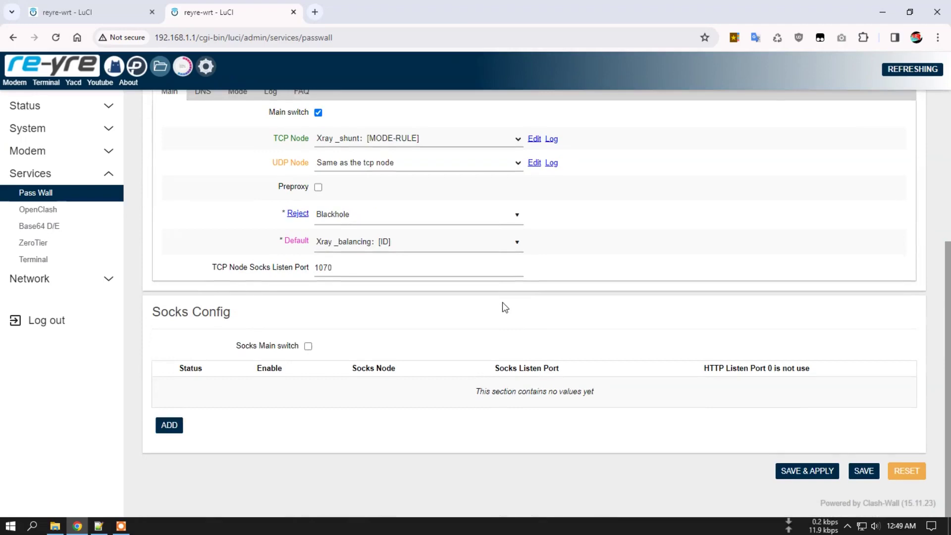
scroll(502, 302, "up", 4)
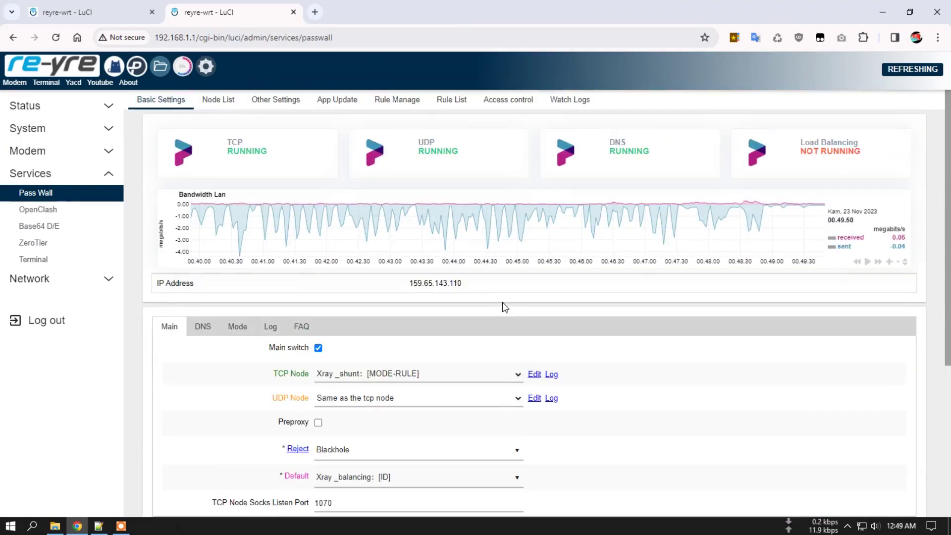
Open the router's status overview page and return to status.htm in the File Manager tab.
left_click(72, 74)
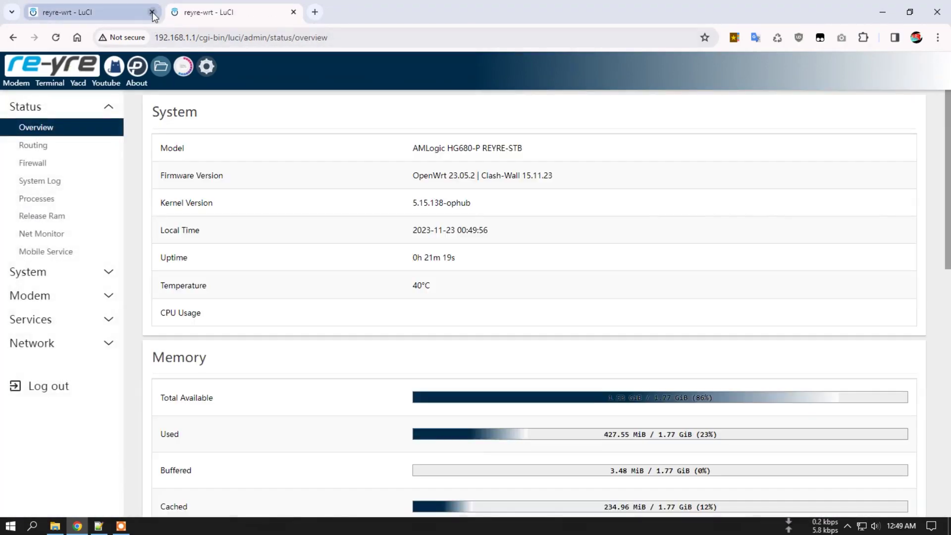
left_click(97, 12)
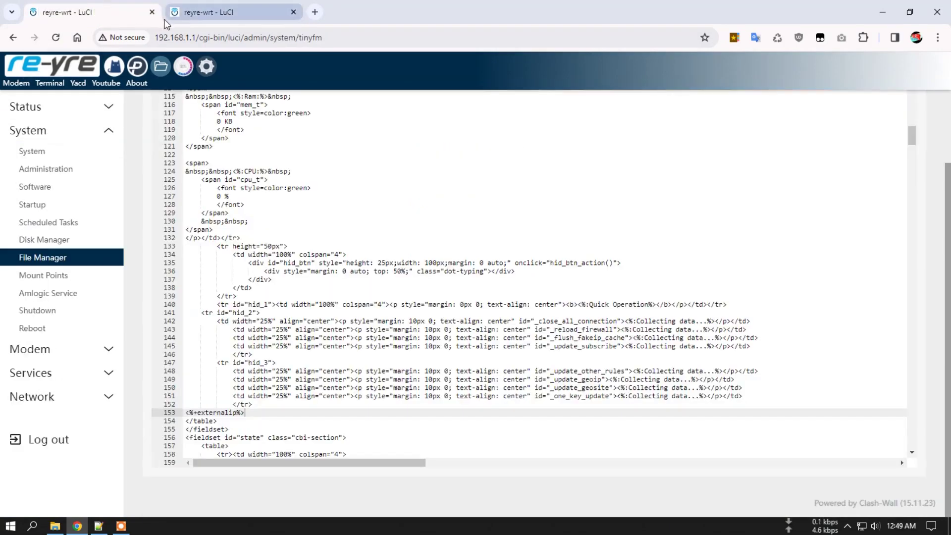
Close the File Manager tab and look over the status overview page from System down to Active DHCP Leases.
left_click(152, 11)
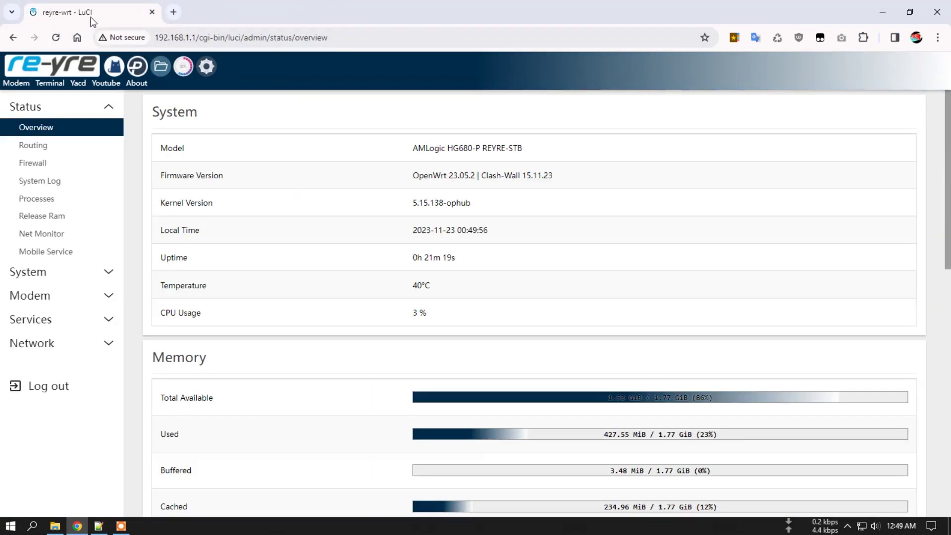
scroll(252, 219, "down", 4)
scroll(254, 220, "down", 2)
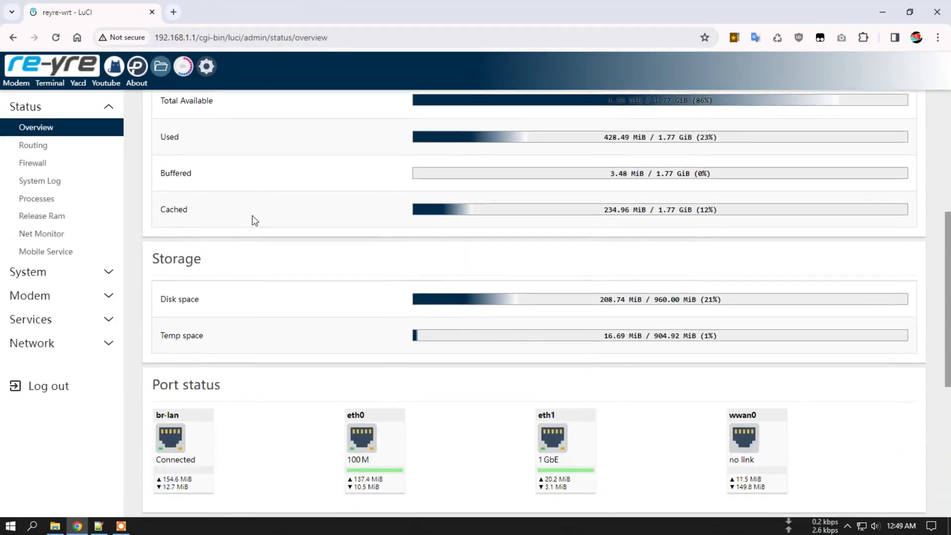
scroll(250, 218, "up", 6)
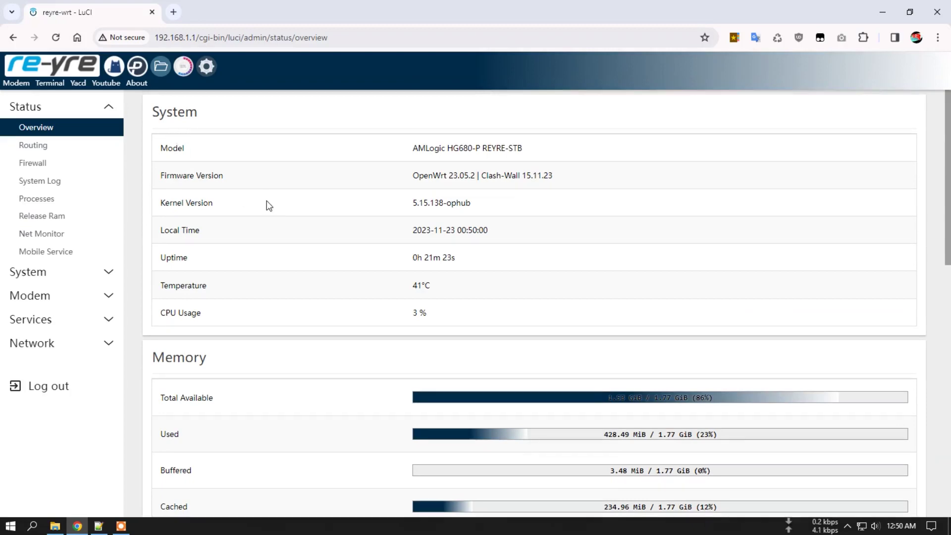
scroll(484, 307, "down", 10)
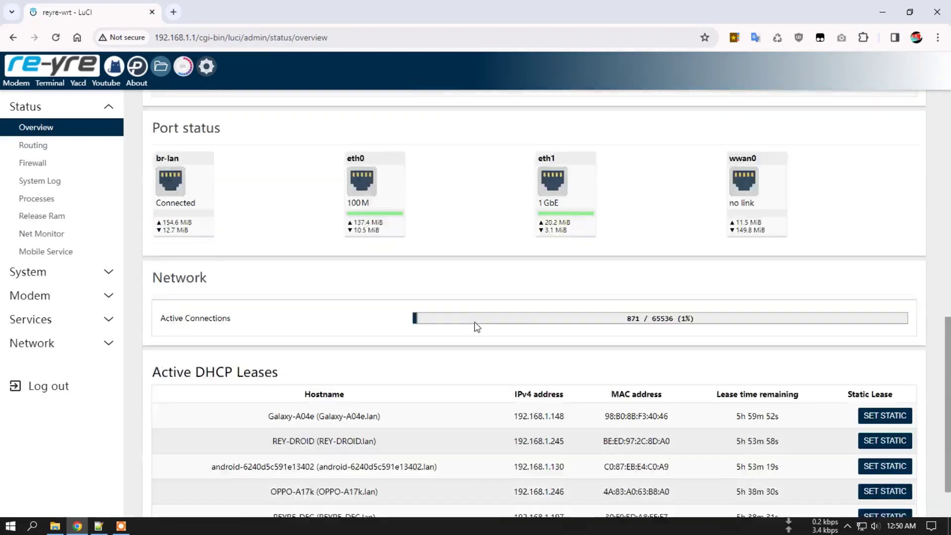
scroll(314, 244, "up", 6)
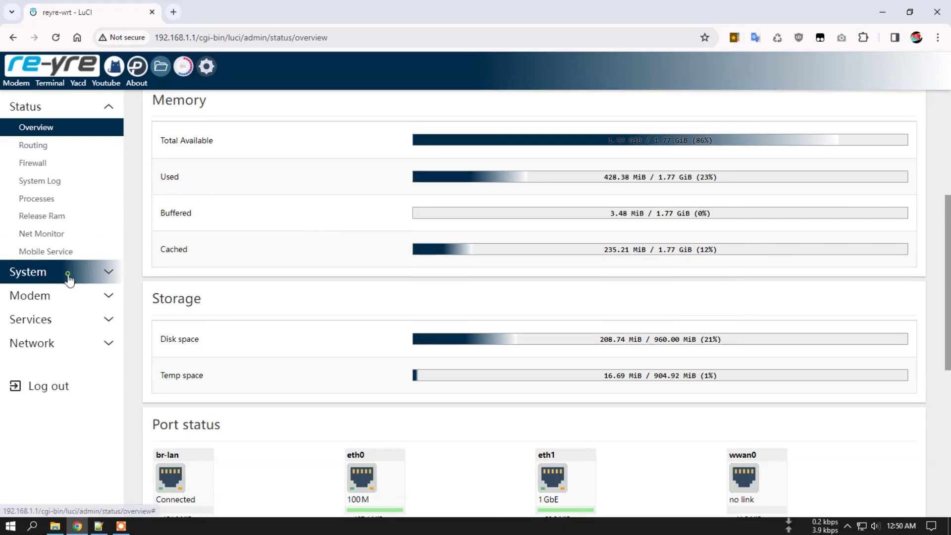
Reboot the router and open the Windows network connection list.
left_click(67, 273)
left_click(47, 331)
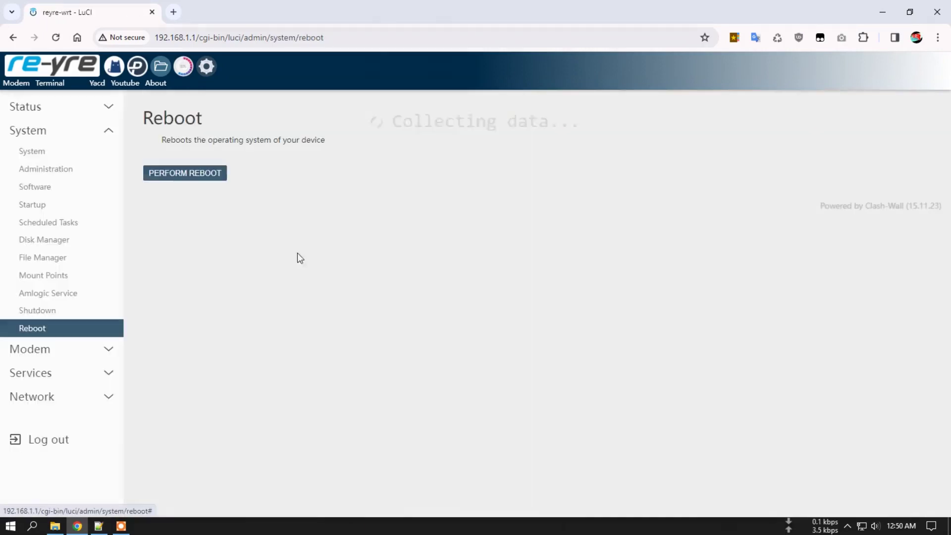
left_click(191, 176)
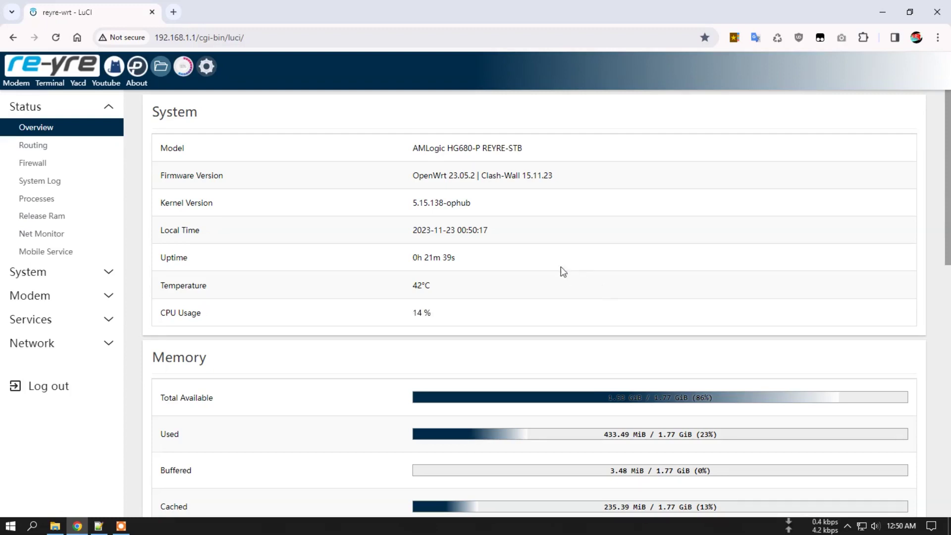
left_click(865, 530)
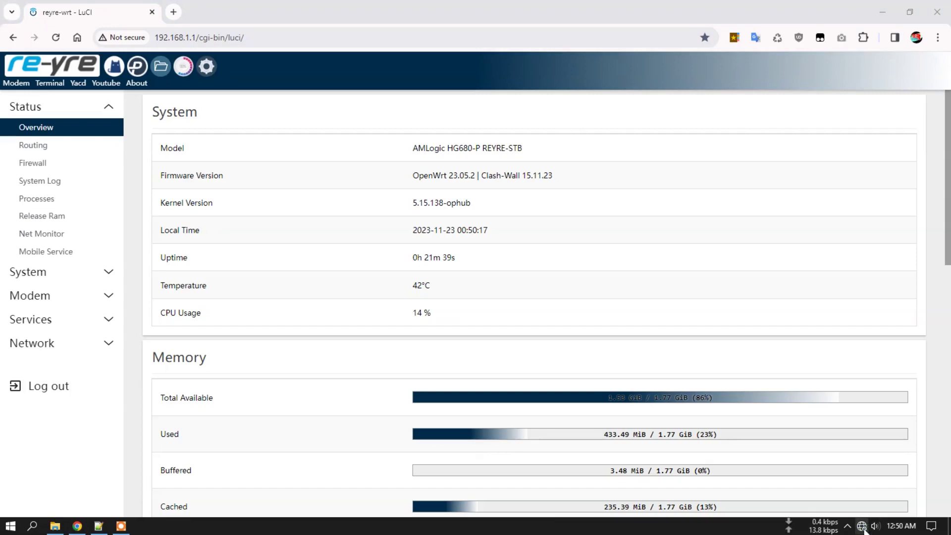
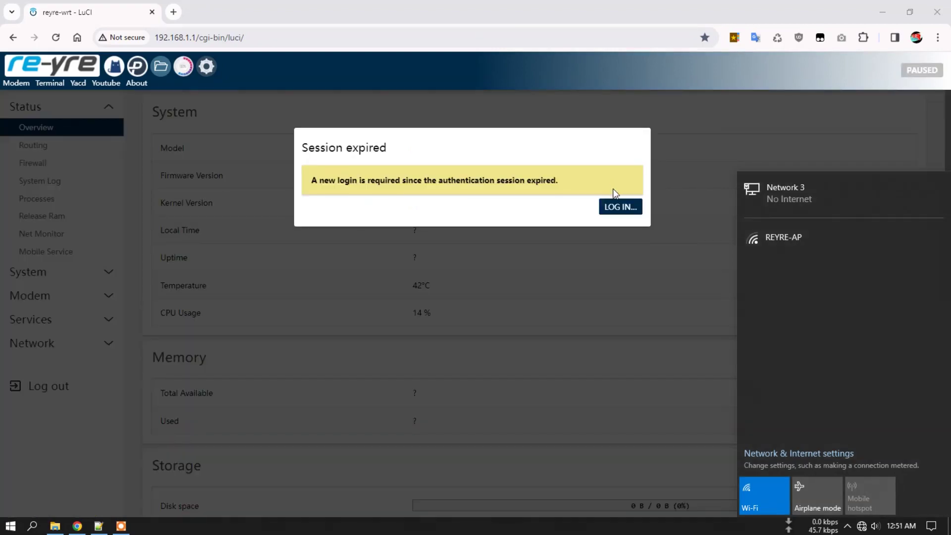
Log back in to the router as root by filling in the account password.
left_click(623, 206)
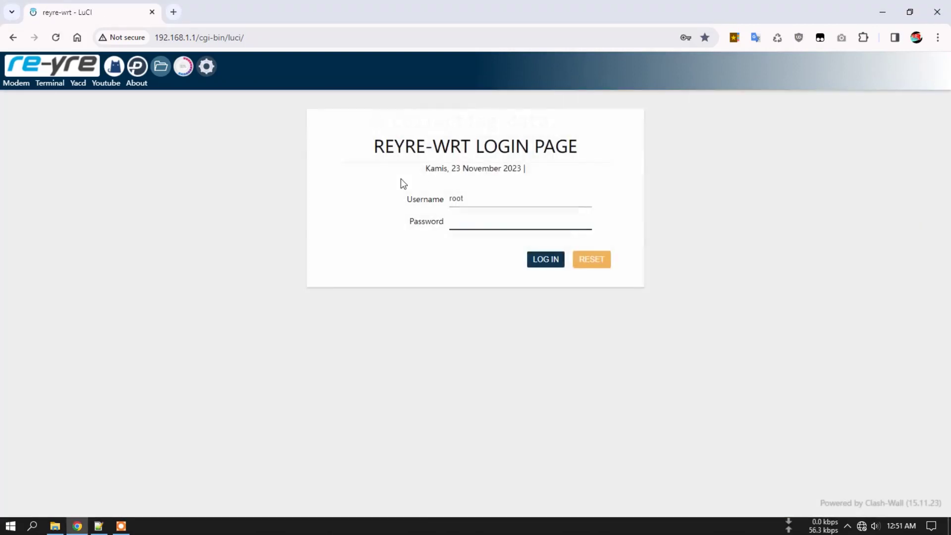
left_click(544, 229)
left_click(546, 250)
left_click(542, 259)
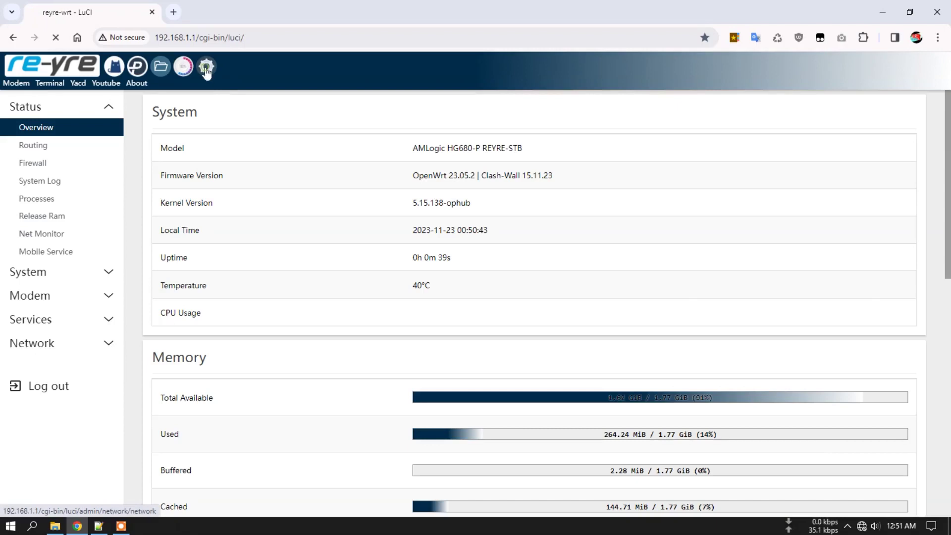
View the network Interfaces page, then highlight the value in the IP Address row of the OpenClash page.
left_click(207, 69)
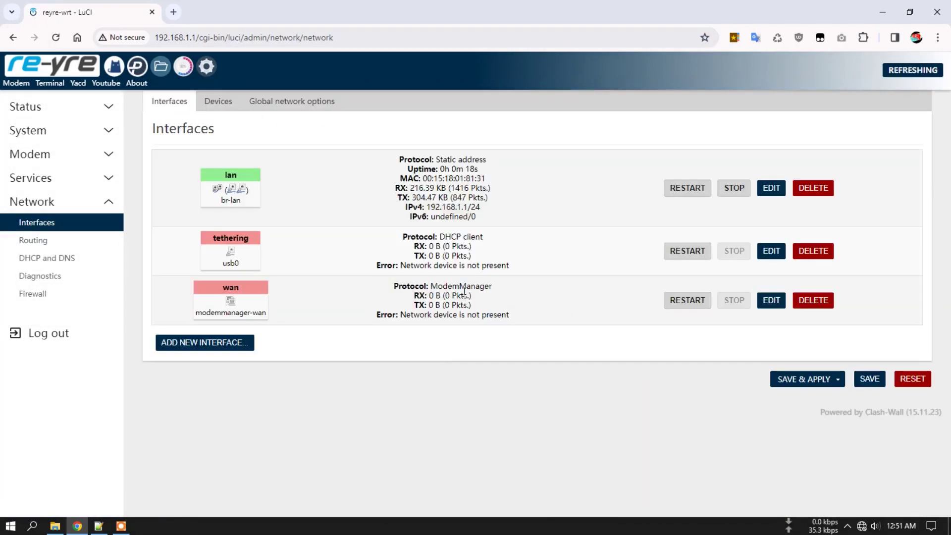
left_click(114, 68)
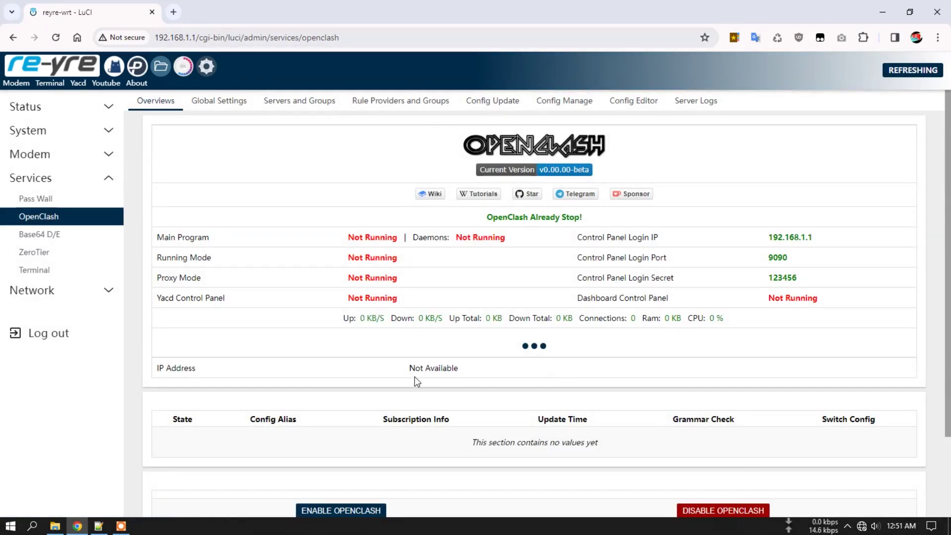
left_click_drag(408, 369, 472, 374)
left_click(475, 372)
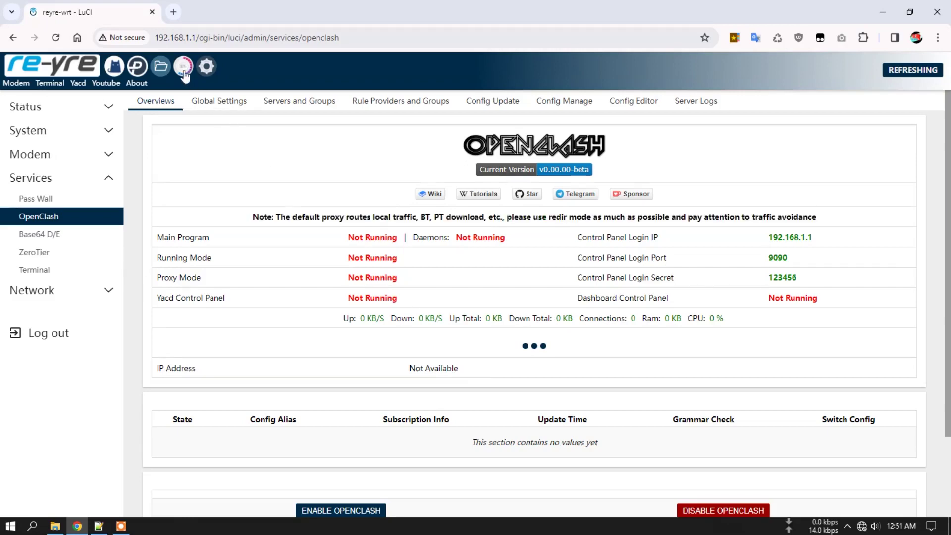
Check the IP Address row on the Pass Wall page, then view and clear the Pass Wall logs.
left_click(140, 71)
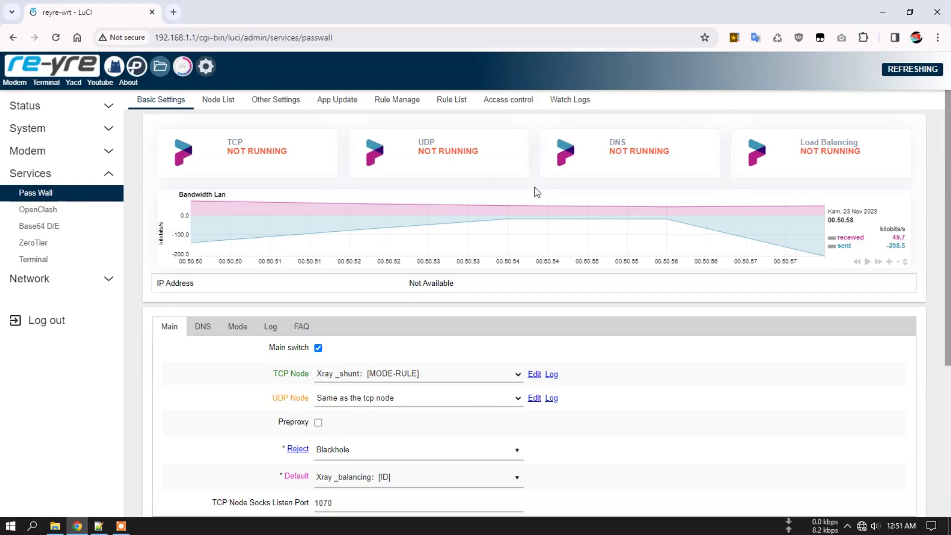
scroll(583, 338, "down", 2)
scroll(608, 341, "up", 1)
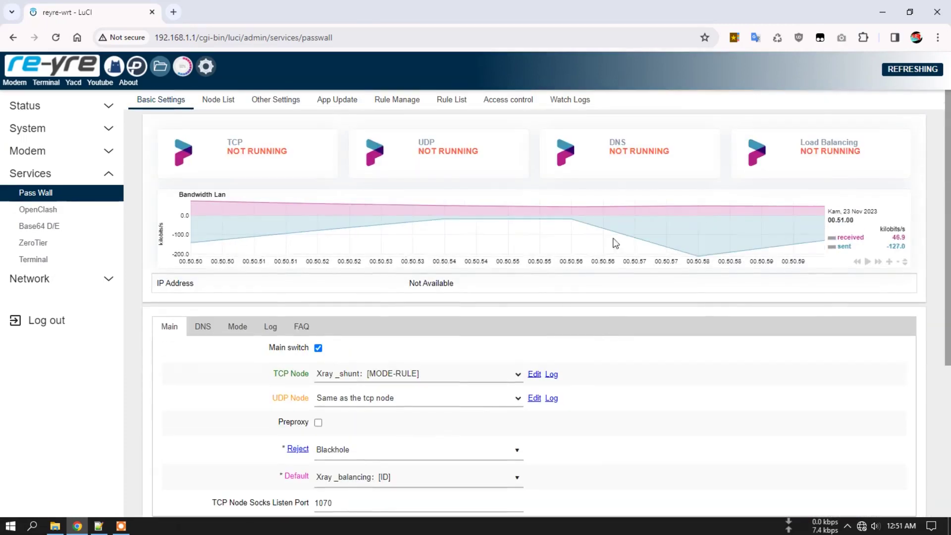
left_click(577, 100)
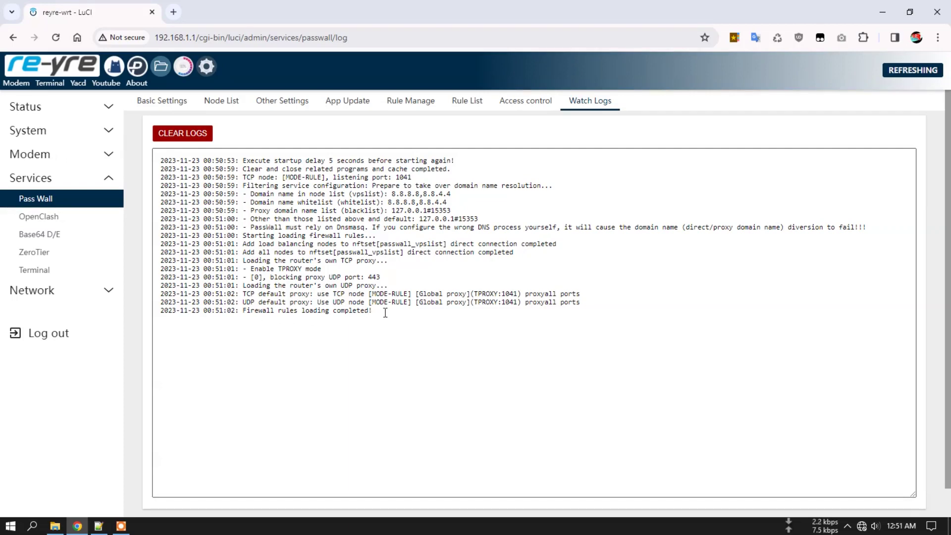
left_click(183, 133)
Return to the Pass Wall Basic Settings and recheck the service statuses and the IP Address row.
left_click(172, 105)
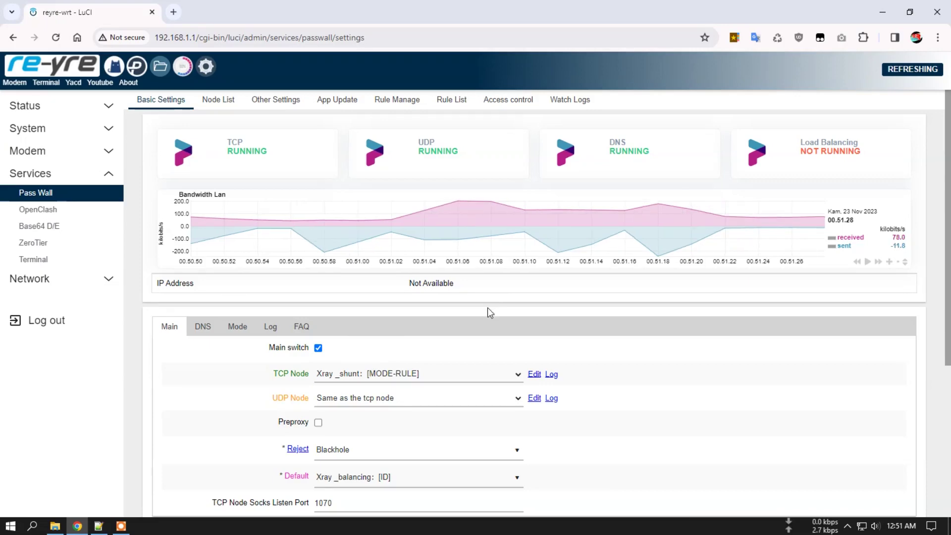
scroll(487, 301, "down", 4)
scroll(501, 337, "up", 4)
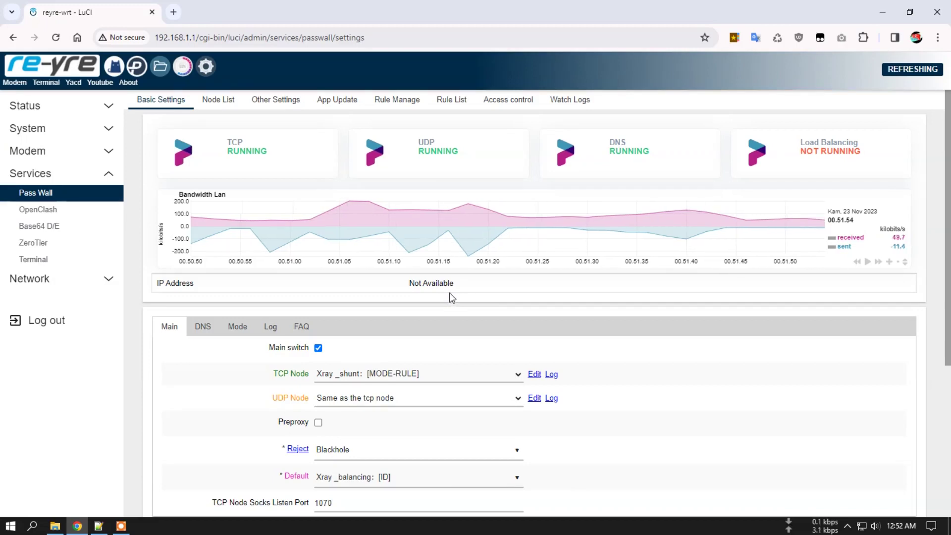
Open the bookmarked What is My IP page in a new browser tab.
left_click(173, 12)
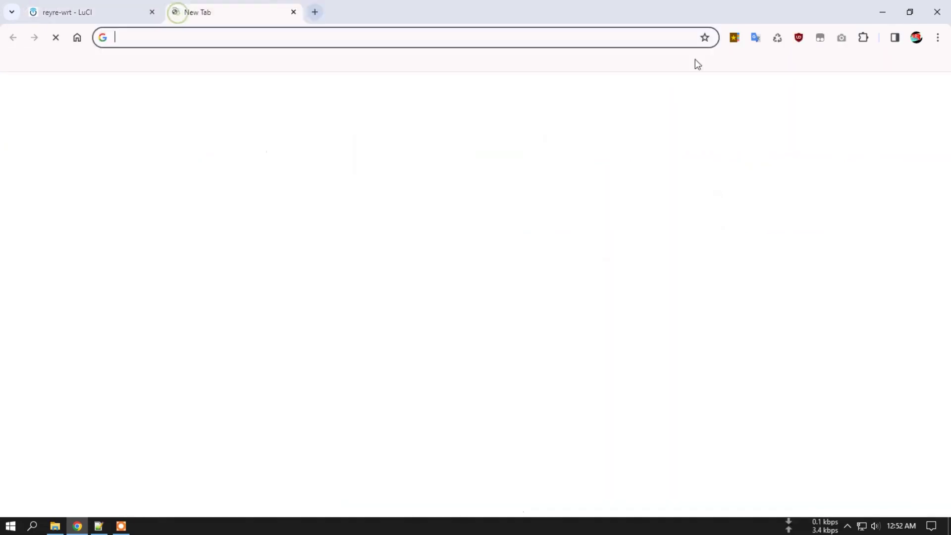
left_click(734, 38)
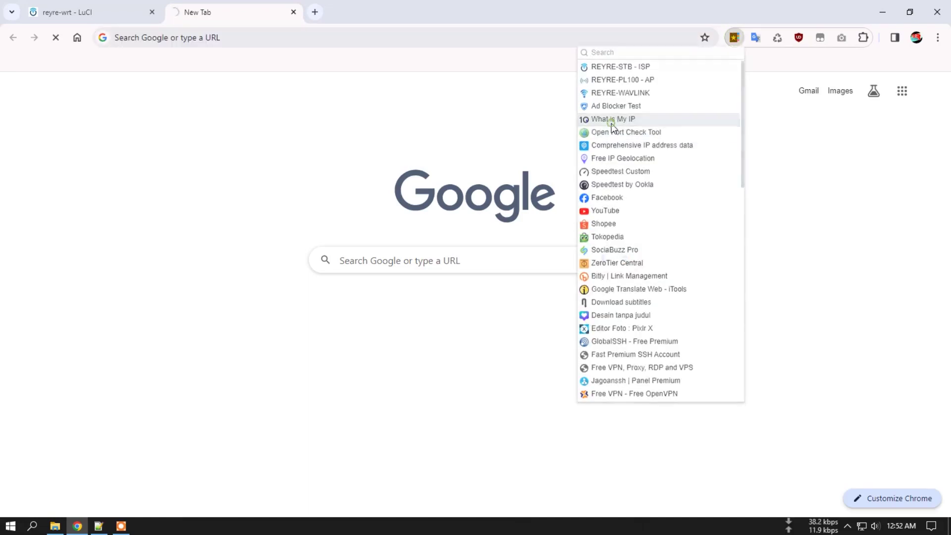
left_click(609, 122)
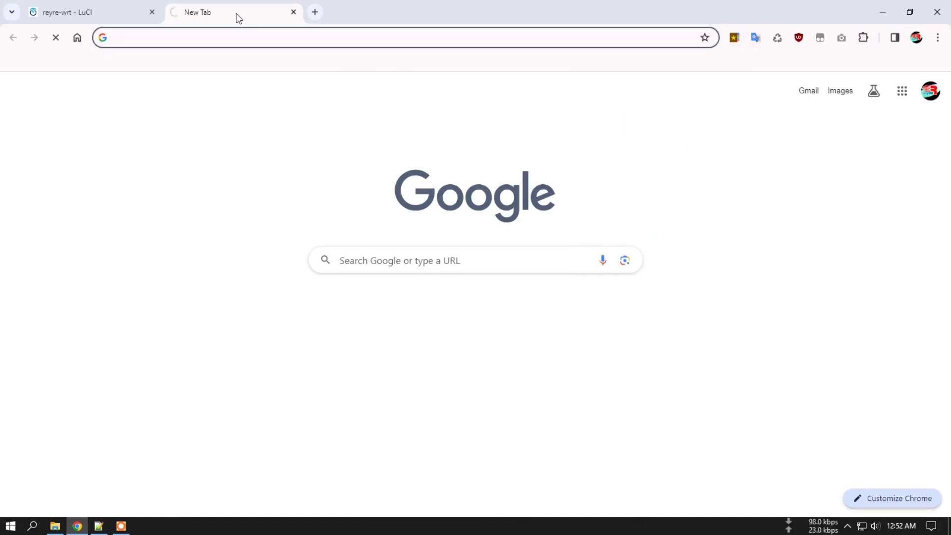
Open the router's Interfaces page in a separate tab, check the wan connection, and close that tab.
left_click(125, 14)
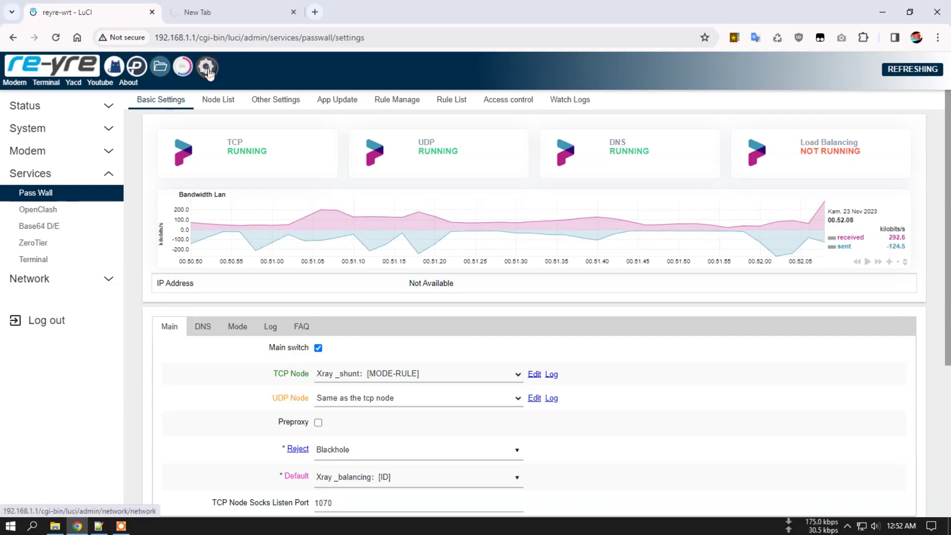
left_click(68, 277)
right_click(64, 216)
left_click(101, 232)
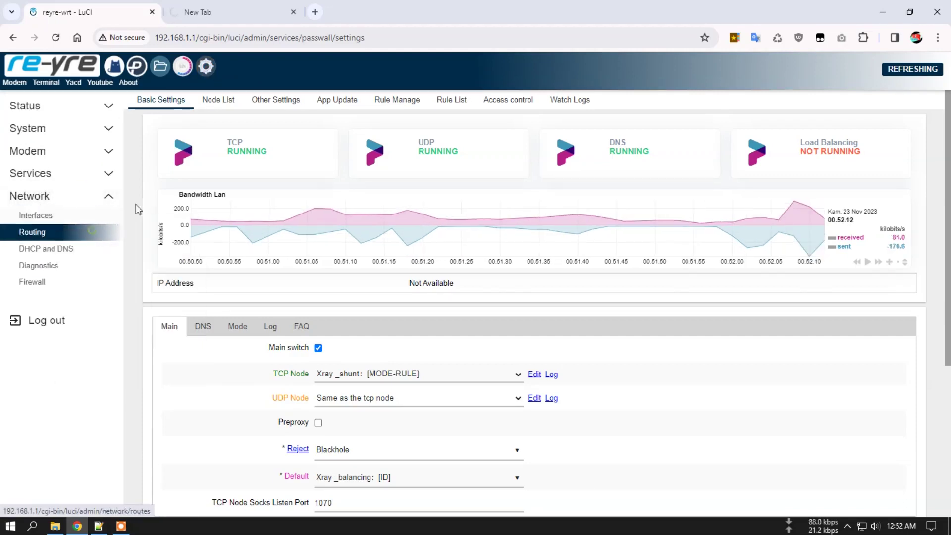
left_click(257, 7)
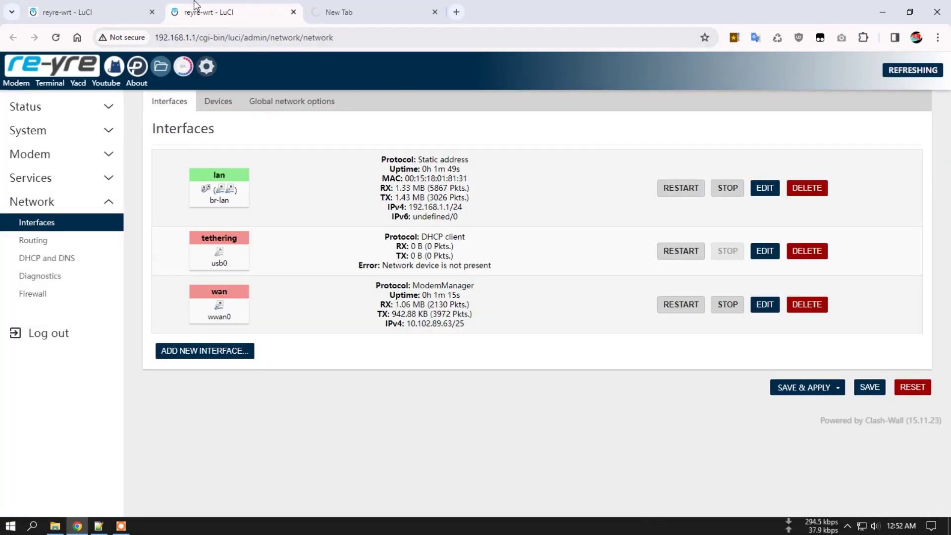
left_click(92, 12)
left_click(294, 12)
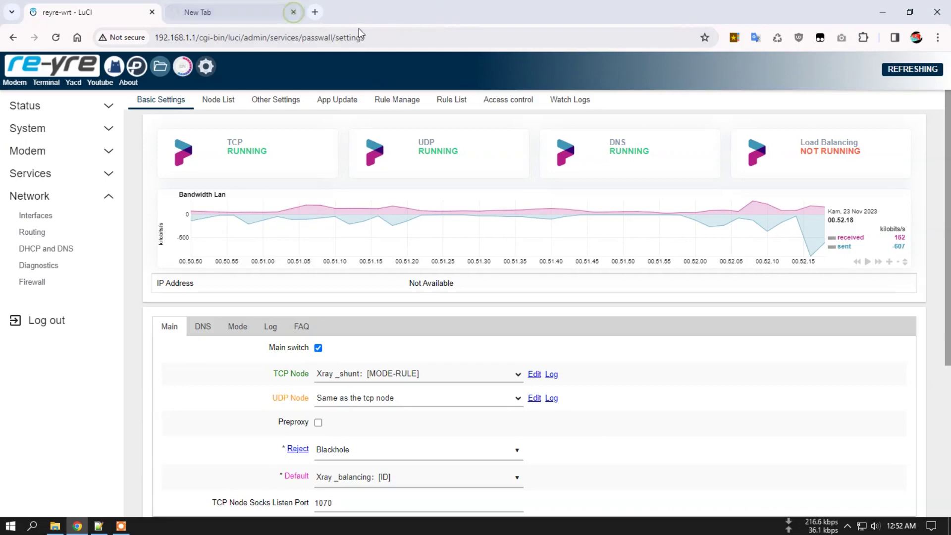
Clear the IPSET from Pass Wall's DNS settings and return to the Basic Settings page.
scroll(245, 362, "down", 2)
left_click(207, 214)
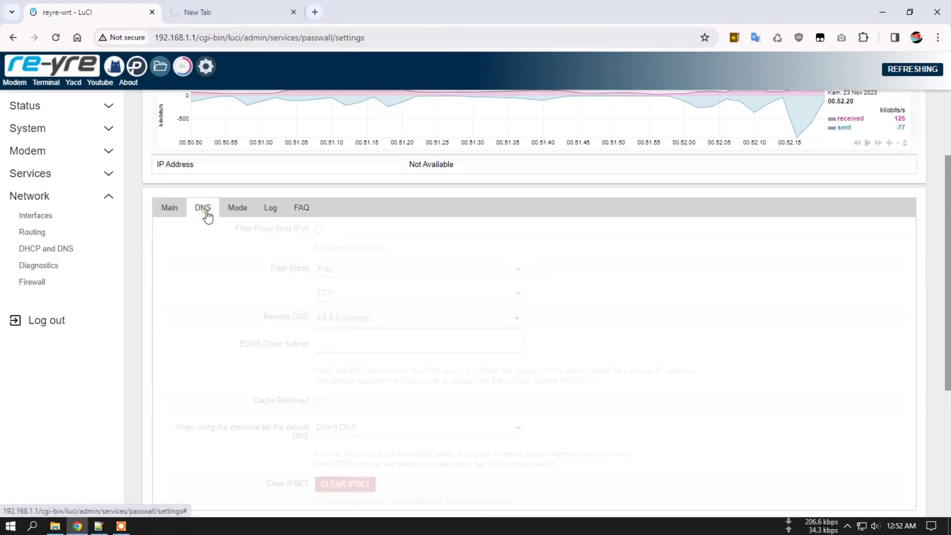
scroll(244, 314, "down", 5)
left_click(340, 309)
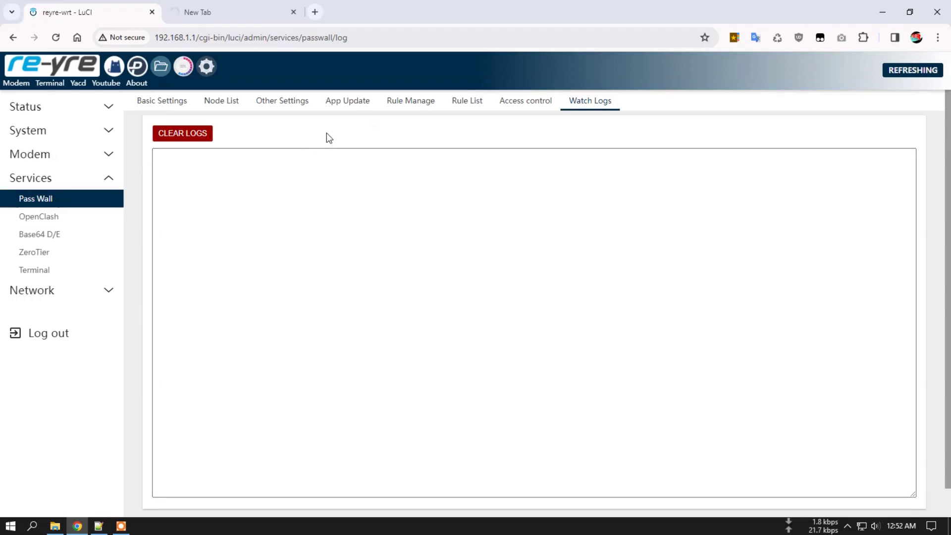
left_click(159, 98)
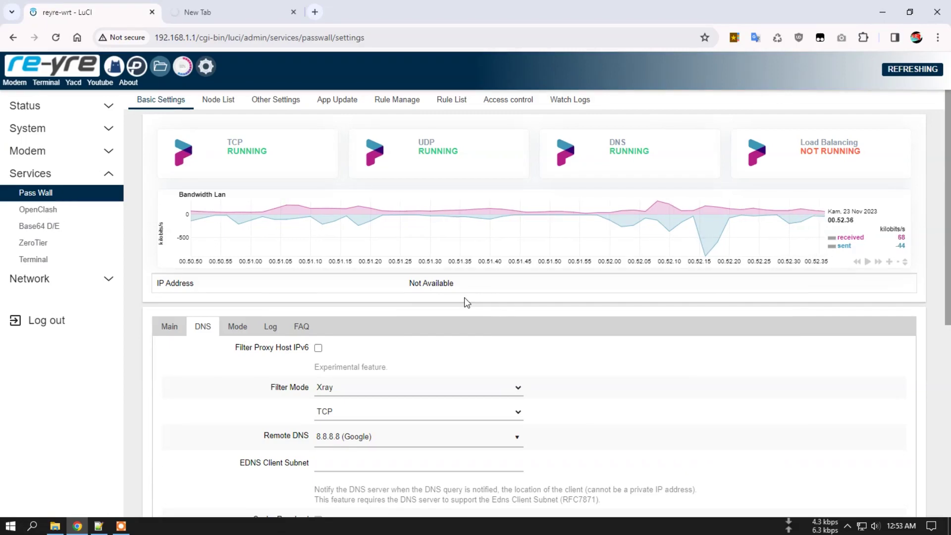
Compare the address on the What Is My IP page with the IP Address row on the Pass Wall page.
key("ctrl+Tab")
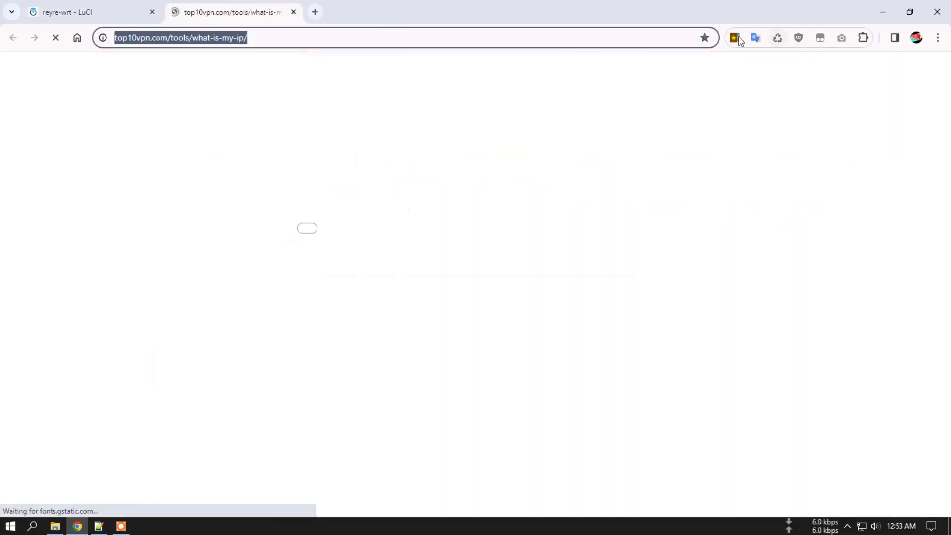
left_click(722, 99)
left_click(323, 357)
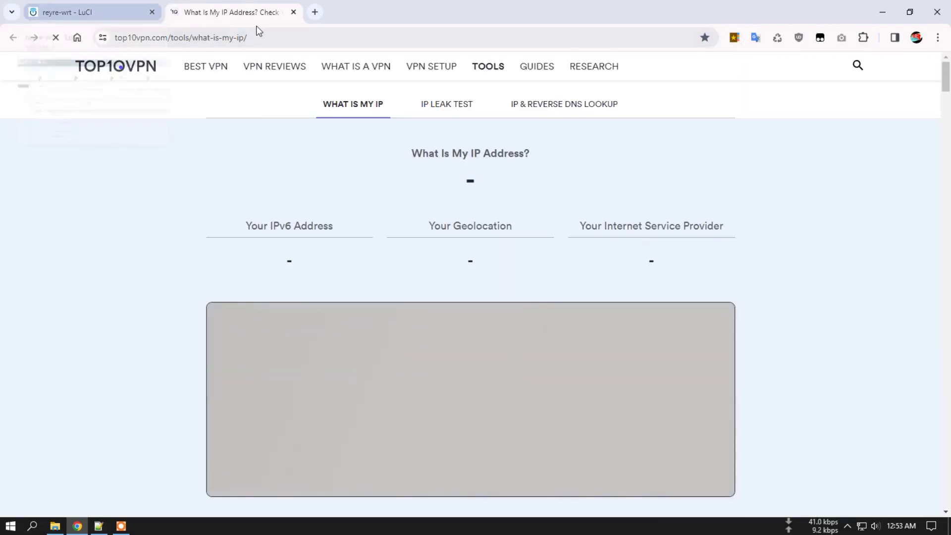
left_click(107, 10)
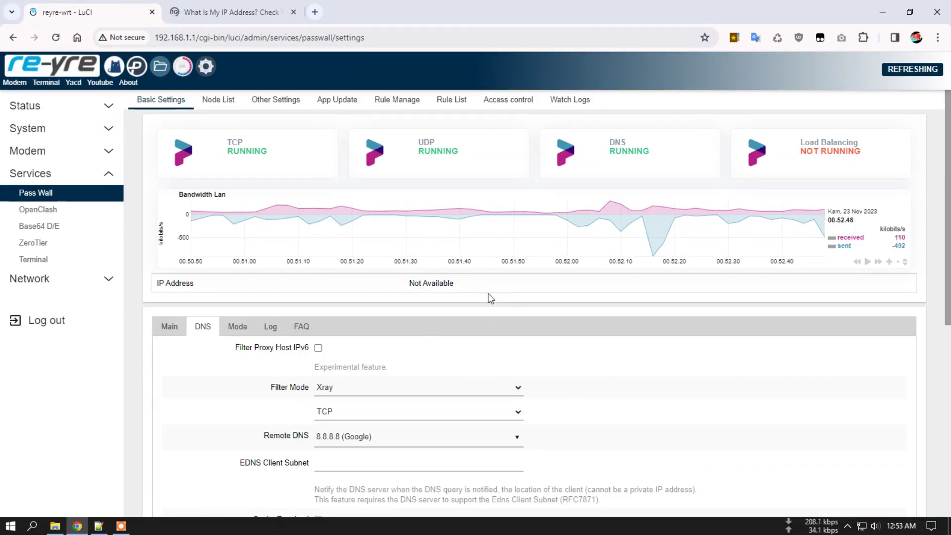
key("ctrl+Tab")
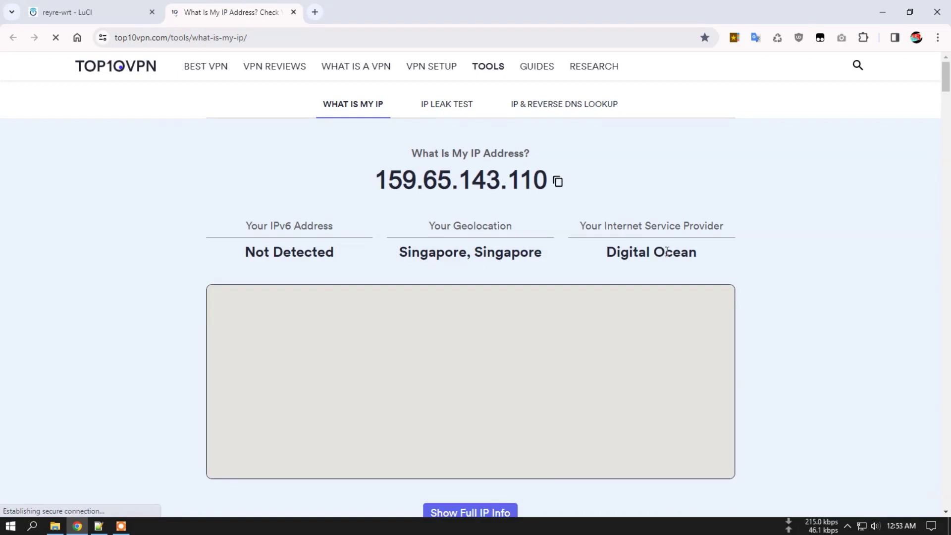
key("ctrl+Tab")
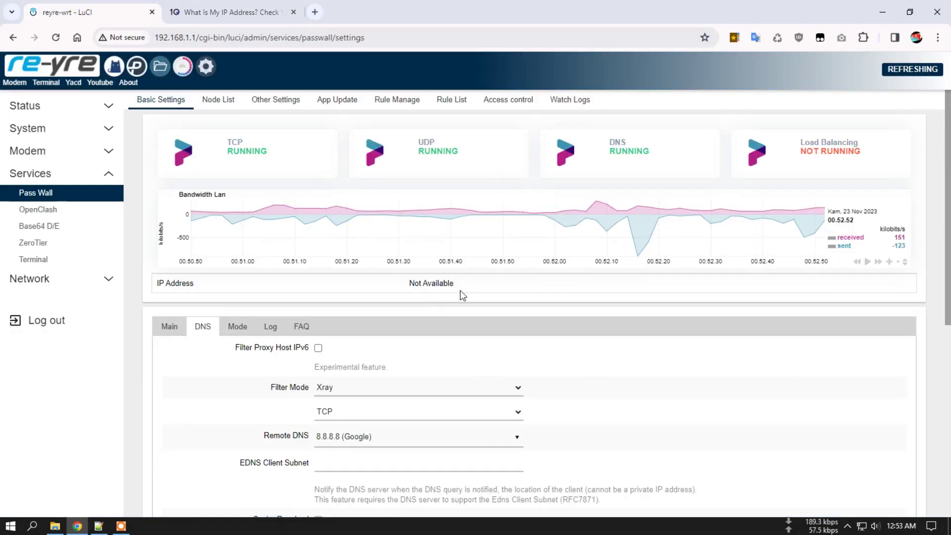
scroll(432, 301, "down", 2)
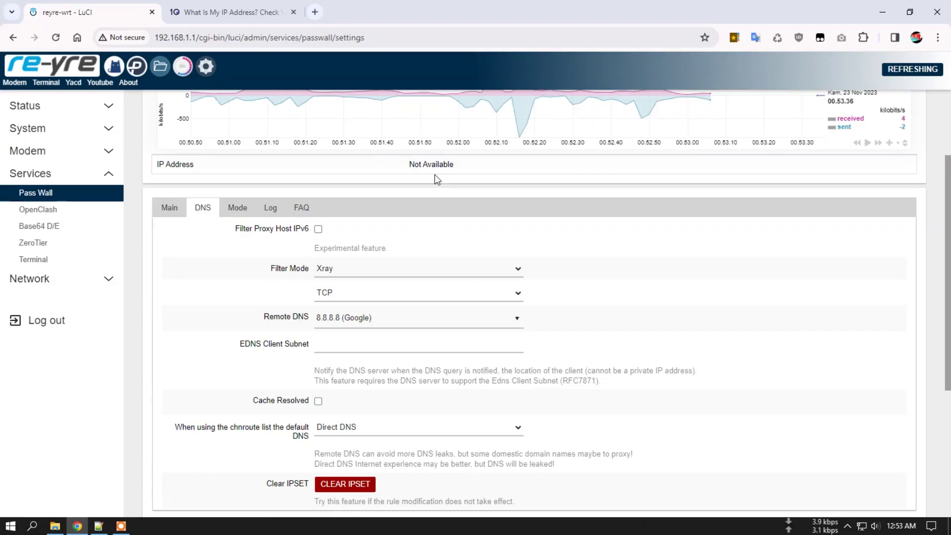
Check the service status and the IP Address row on the Pass Wall Basic Settings page.
scroll(431, 216, "up", 2)
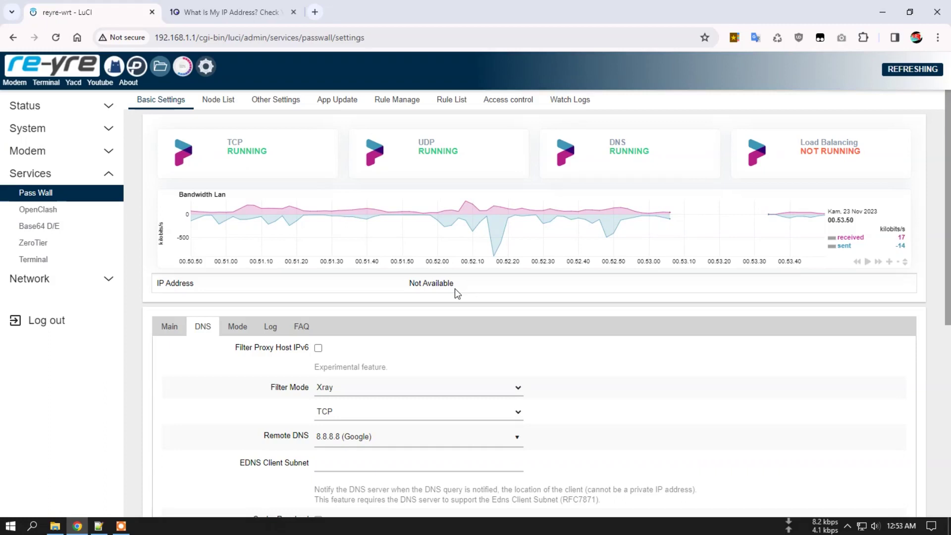
scroll(455, 290, "down", 1)
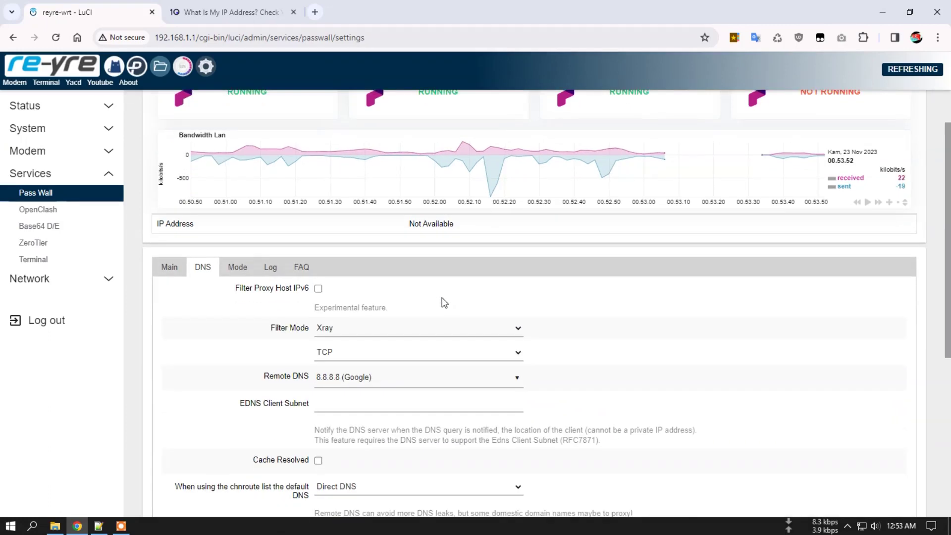
scroll(445, 303, "up", 1)
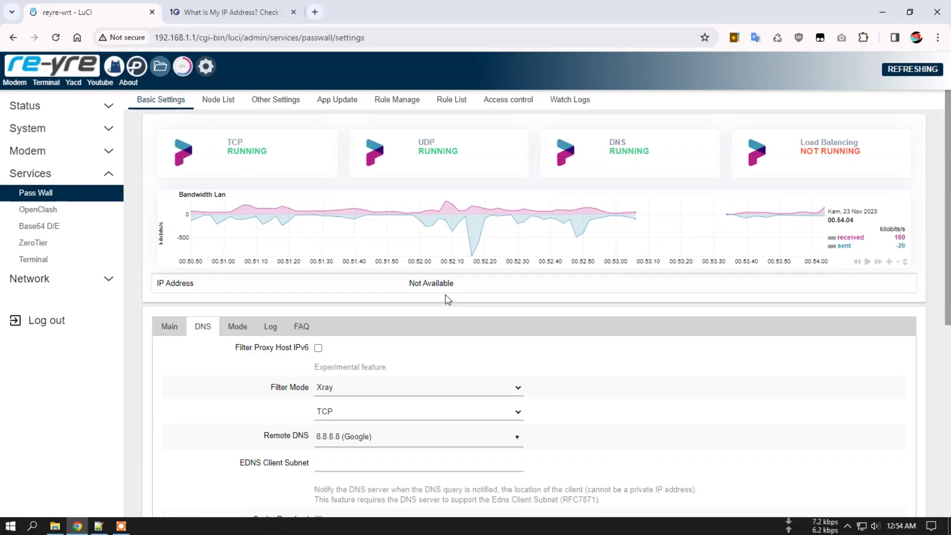
left_click(468, 283)
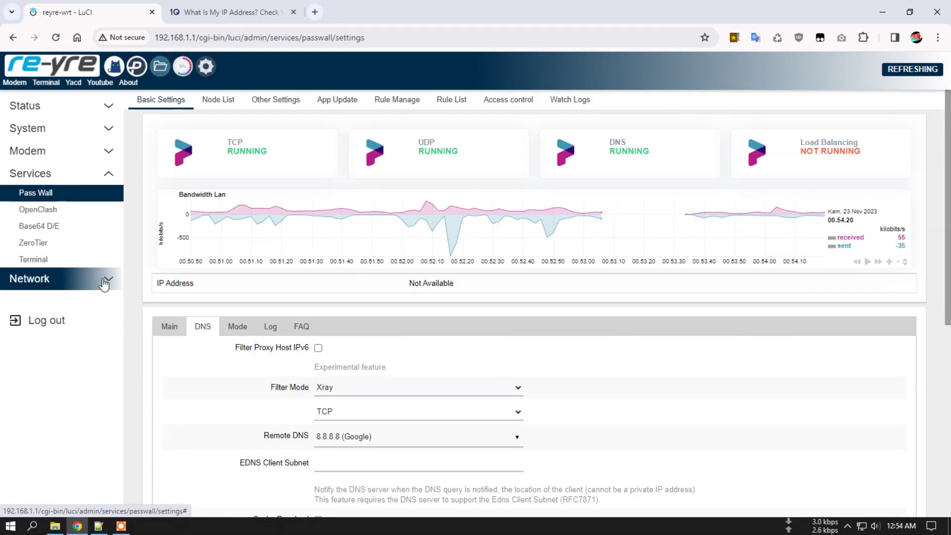
Open the bookmarked router page in the second browser tab and log in as root with the saved password.
left_click(218, 12)
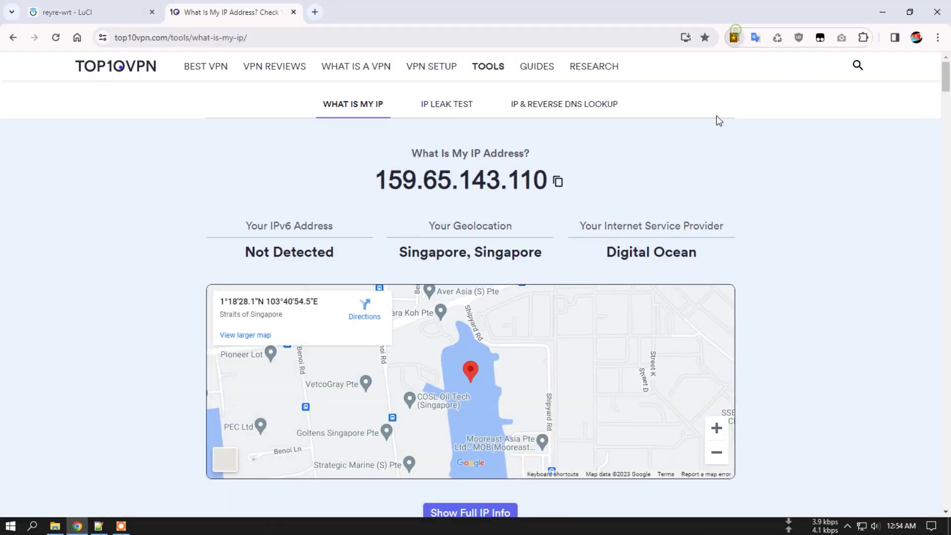
left_click(734, 38)
left_click(641, 68)
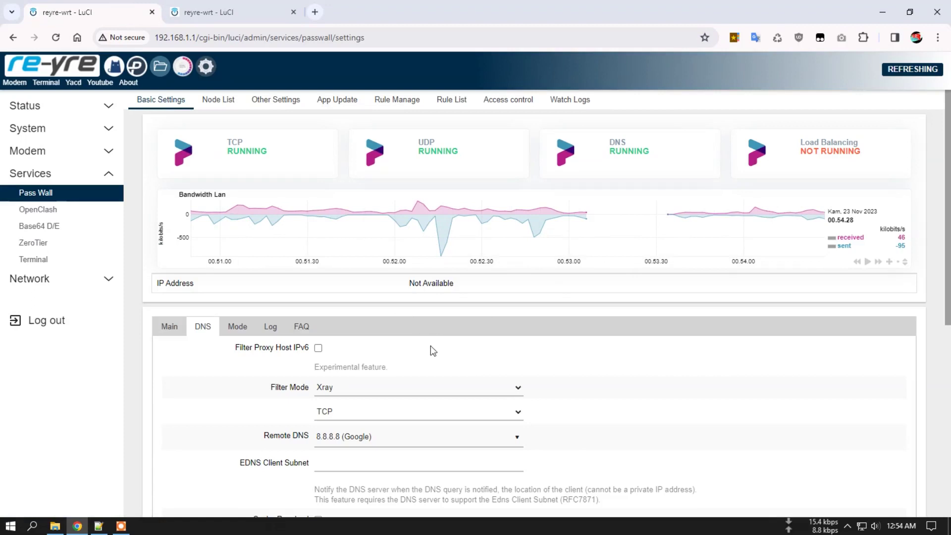
left_click(224, 12)
left_click(525, 213)
left_click(550, 245)
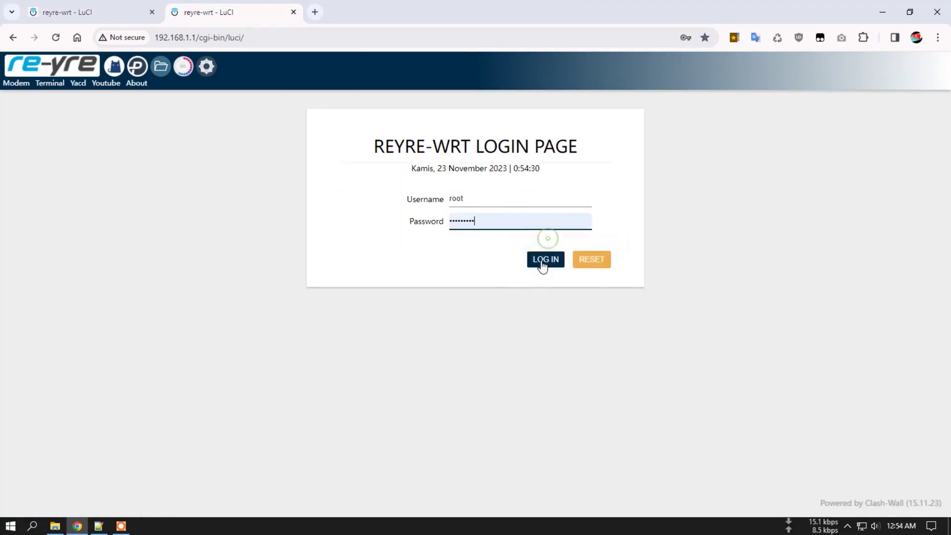
left_click(538, 262)
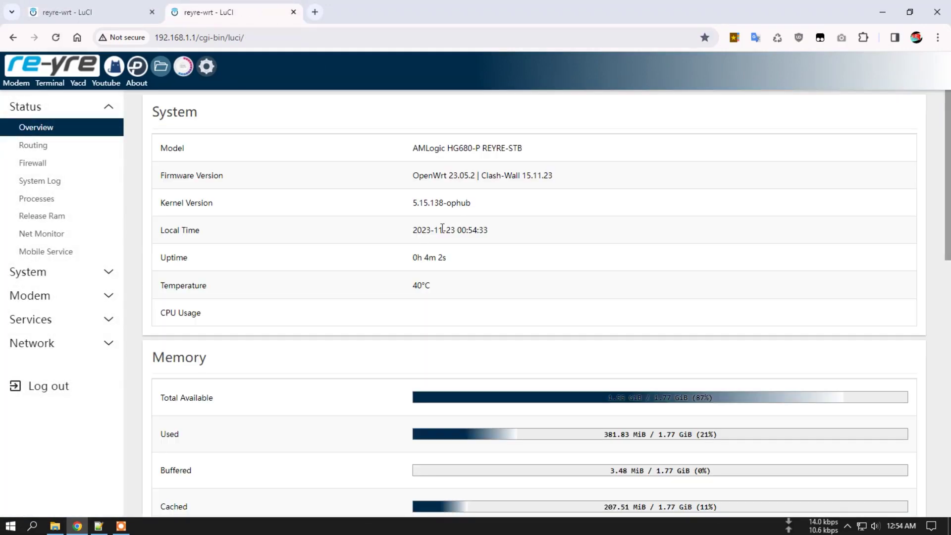
Check the OpenClash overview and inspect the ipip file in the tmp folder of the router's file manager.
left_click(115, 67)
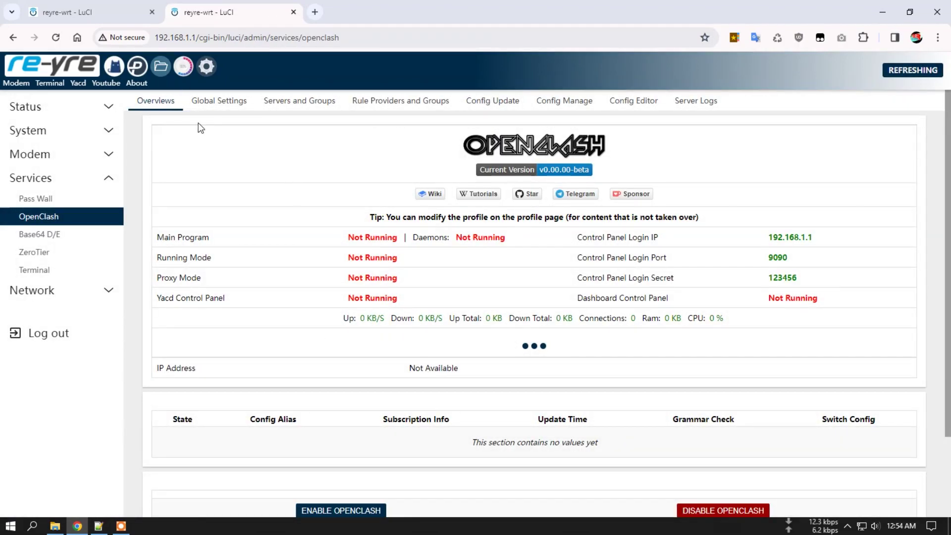
left_click(161, 67)
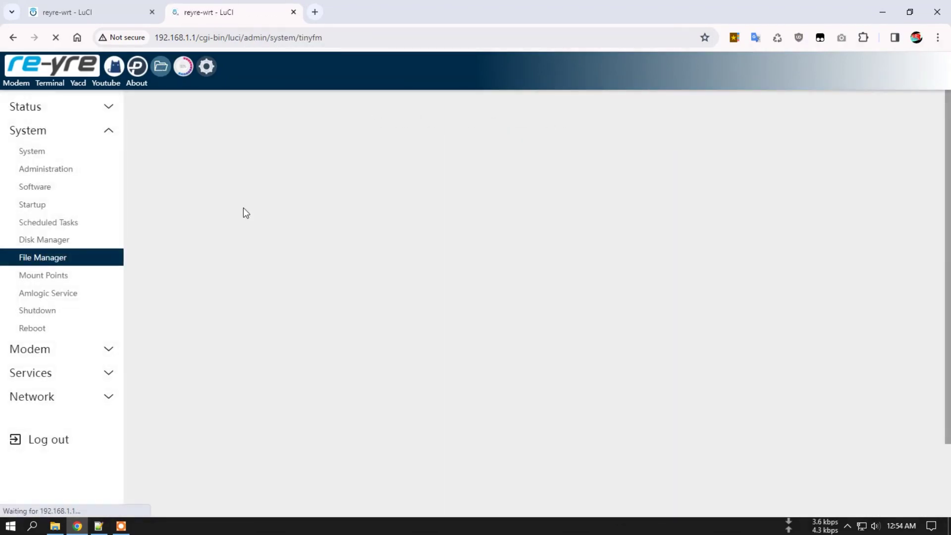
scroll(308, 266, "down", 5)
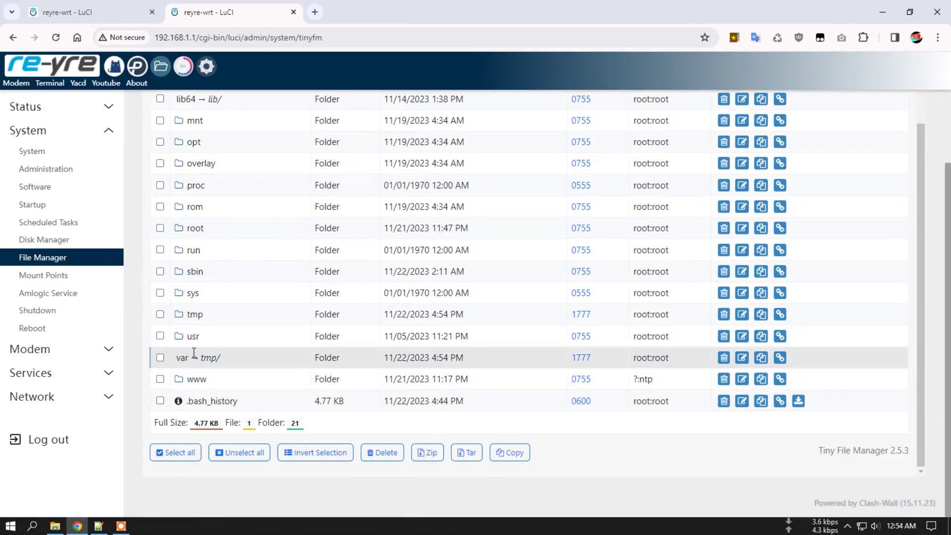
left_click(194, 314)
scroll(340, 322, "down", 8)
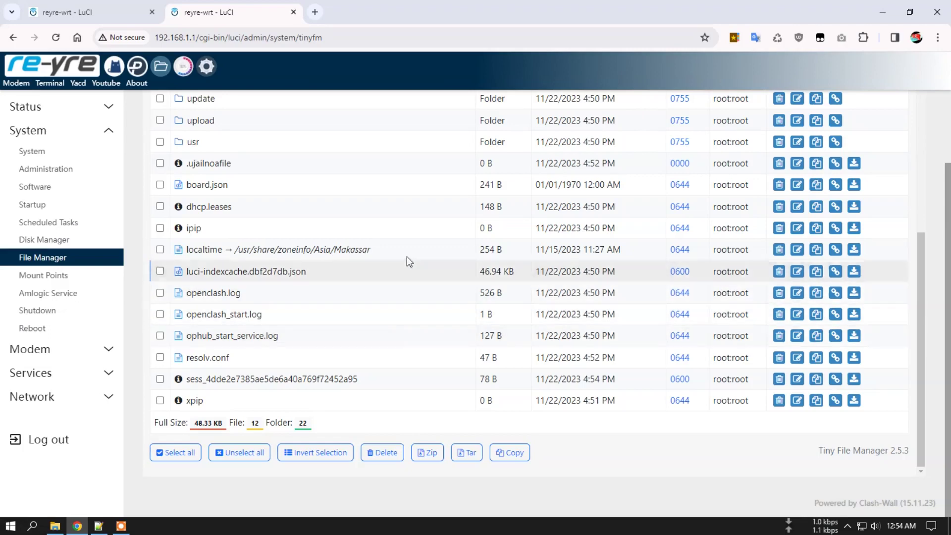
scroll(390, 220, "up", 1)
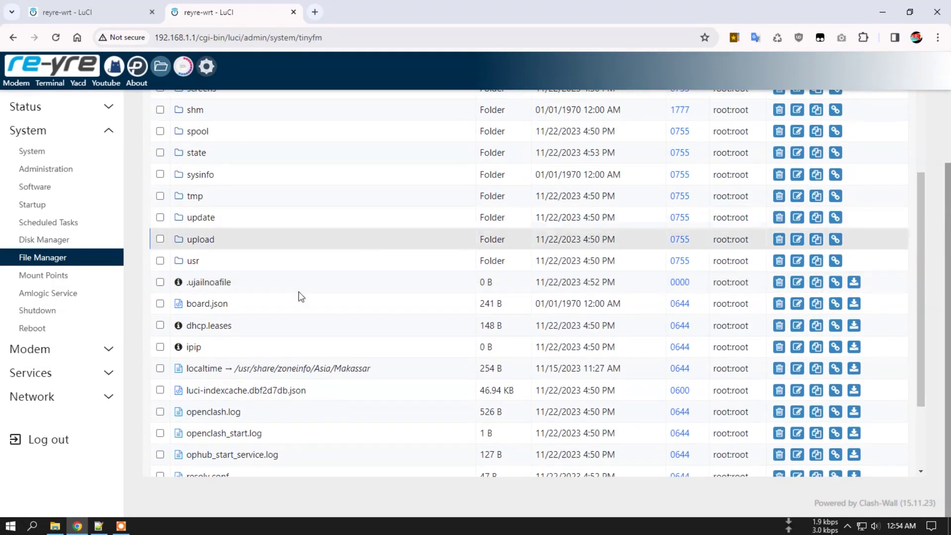
left_click(193, 346)
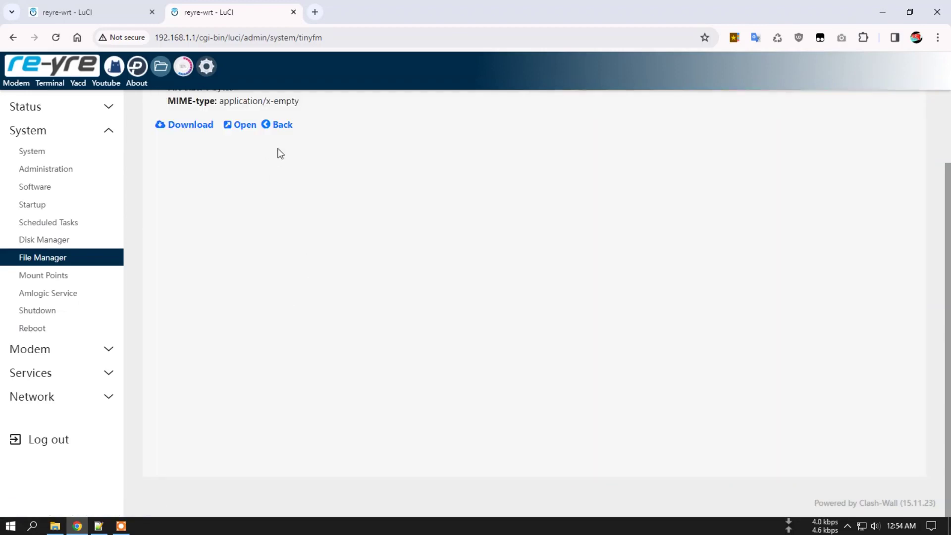
scroll(282, 166, "up", 2)
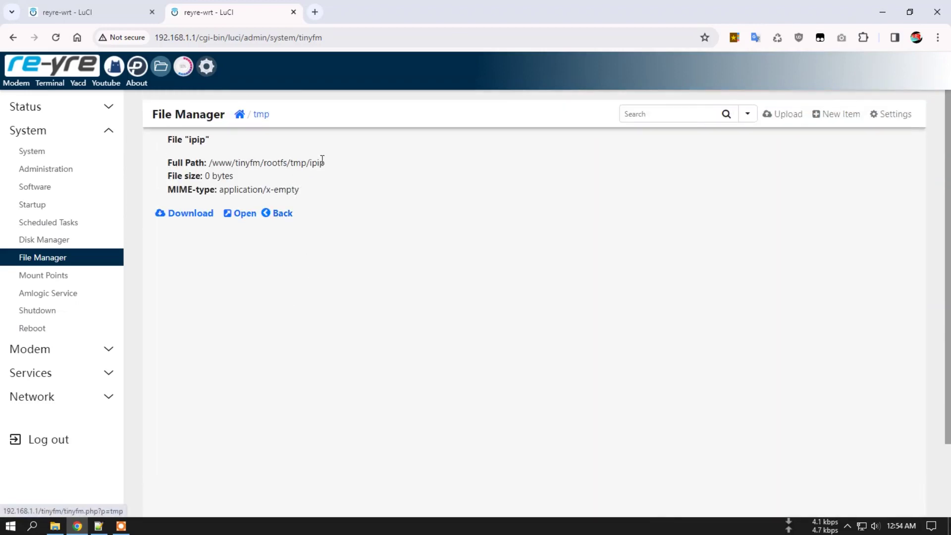
left_click(286, 214)
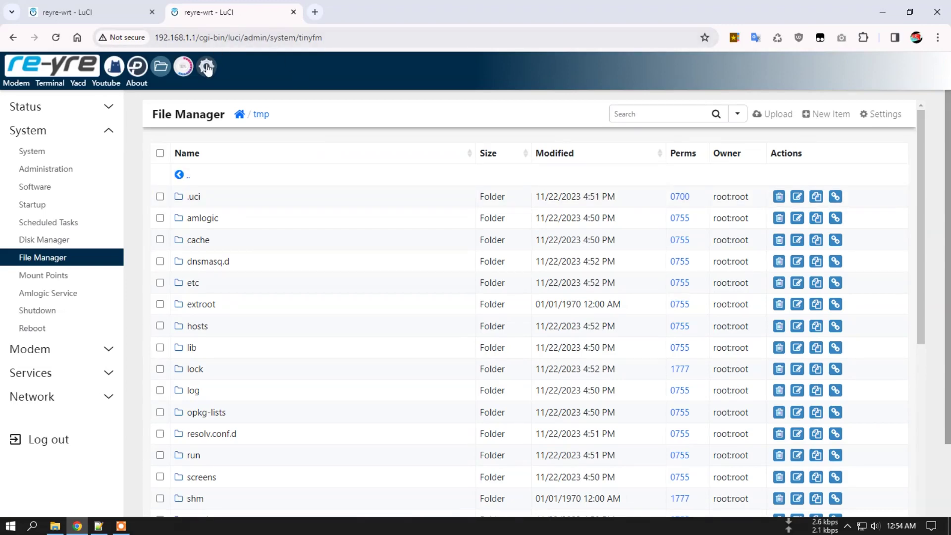
Set the Default node of Pass Wall to Xray _balancing: [HOWDY] and apply the settings.
left_click(138, 66)
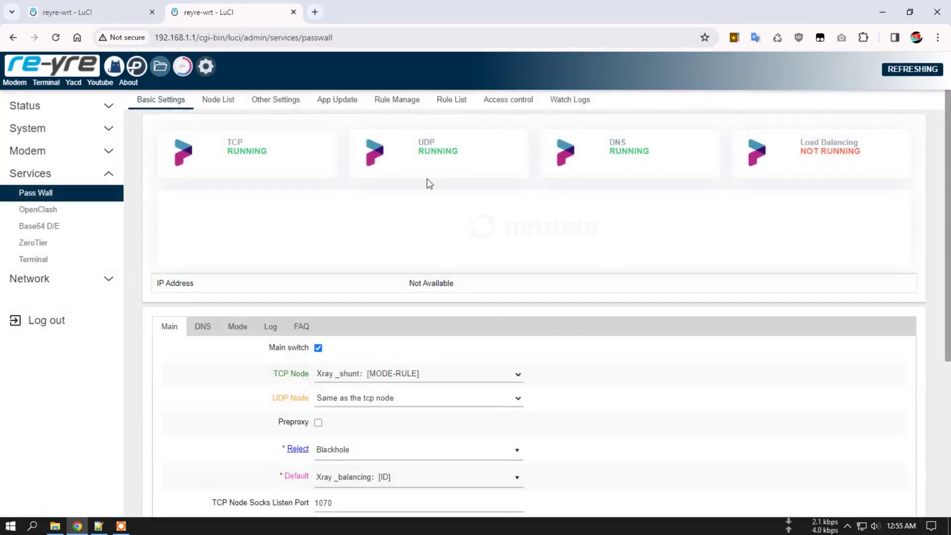
scroll(584, 340, "down", 3)
left_click(512, 300)
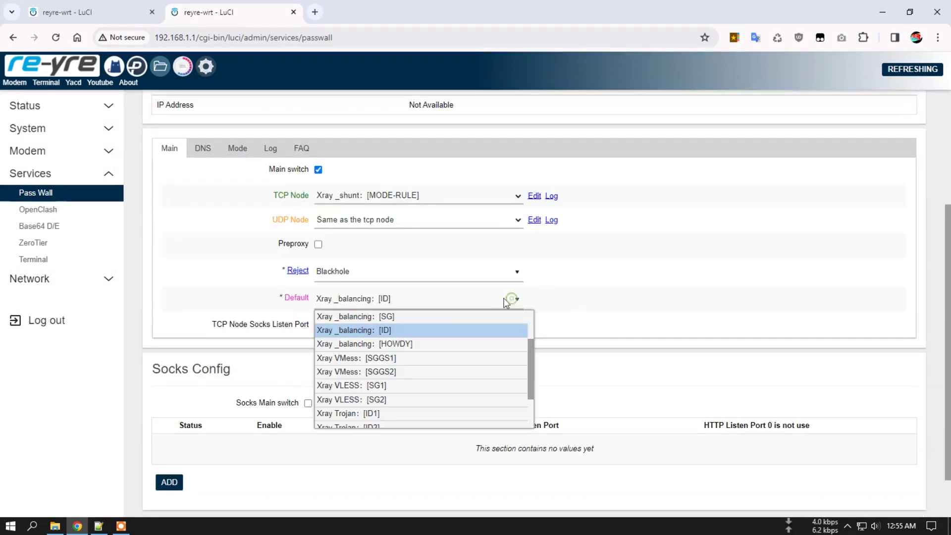
scroll(439, 329, "up", 2)
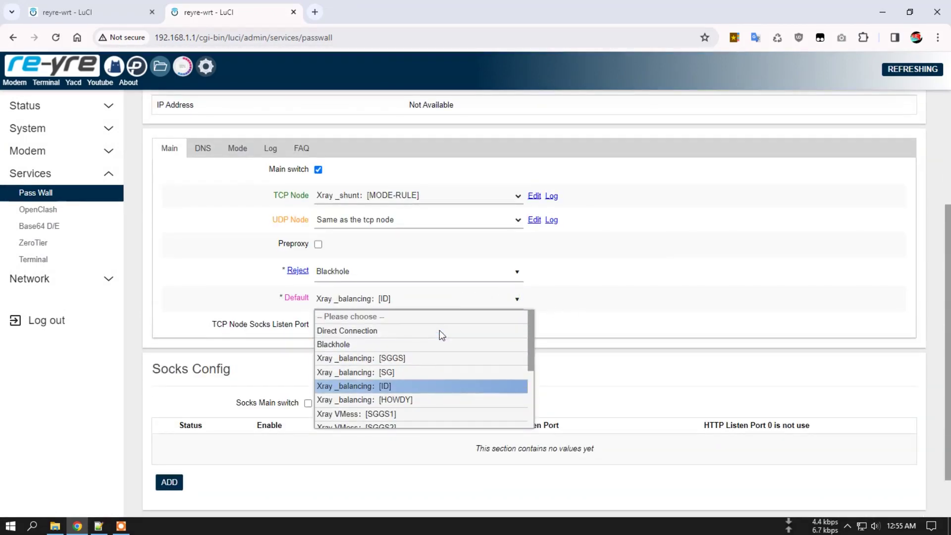
left_click(419, 397)
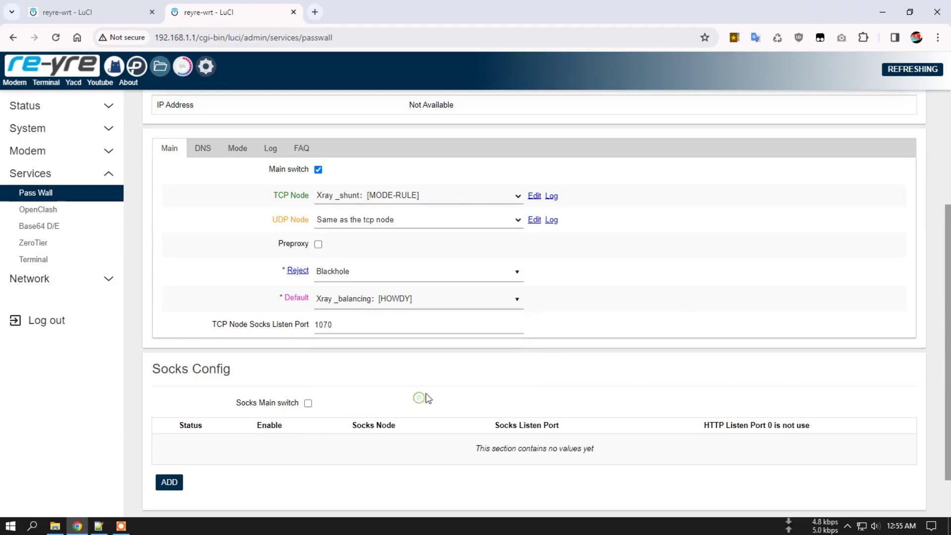
scroll(693, 325, "down", 1)
scroll(693, 326, "down", 1)
left_click(805, 473)
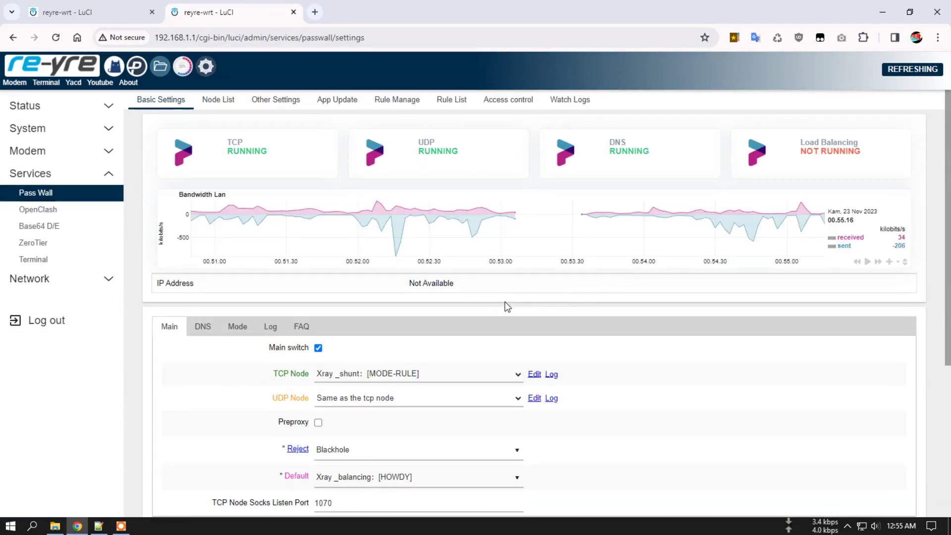
Review Pass Wall's restart log through its last entries and clear the logs.
left_click(571, 101)
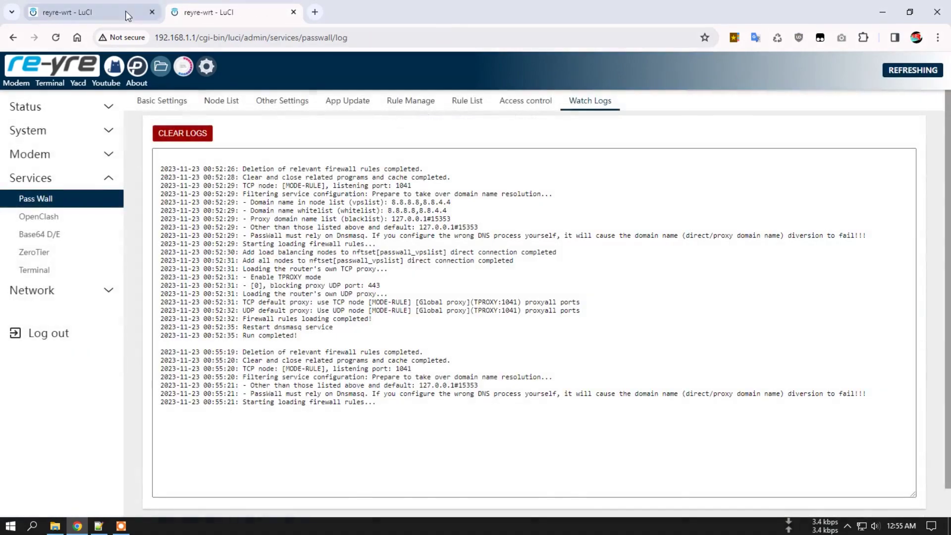
left_click(127, 15)
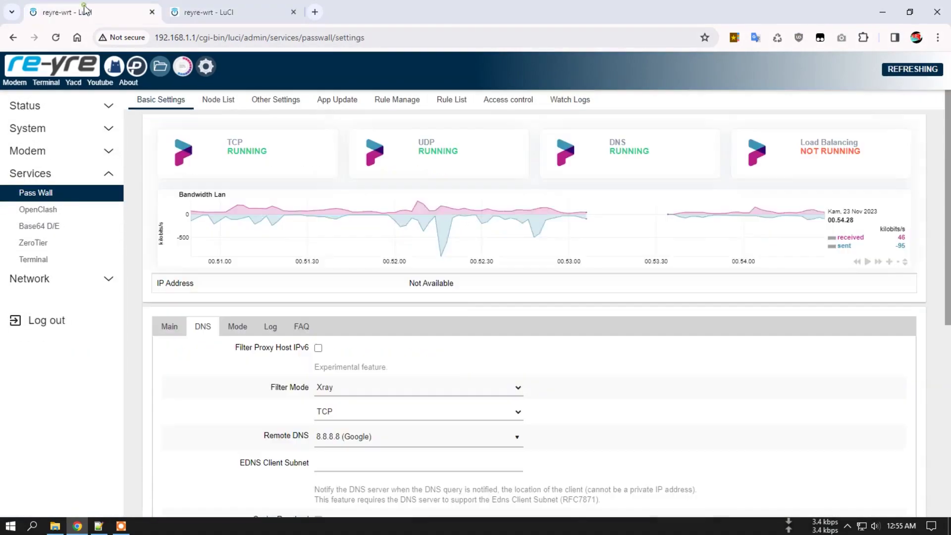
left_click(223, 11)
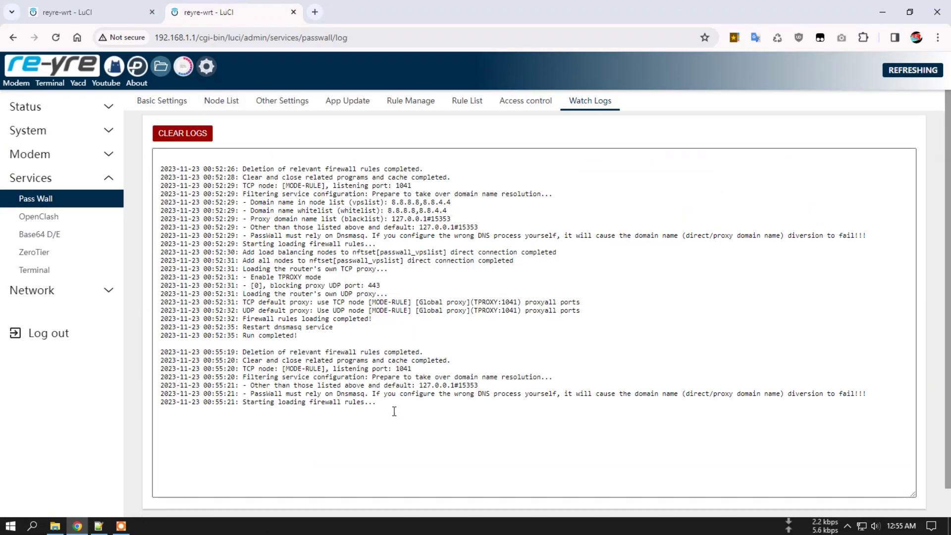
scroll(395, 412, "down", 1)
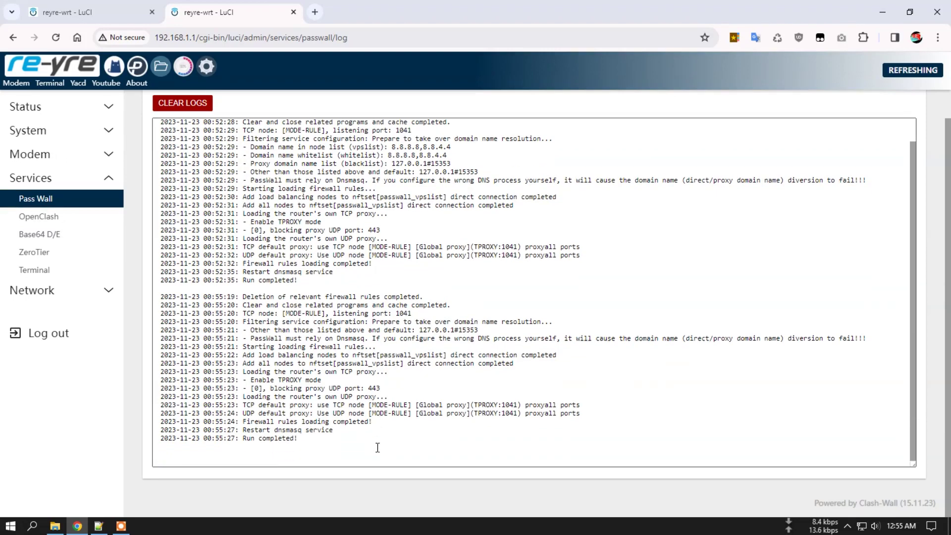
left_click(199, 105)
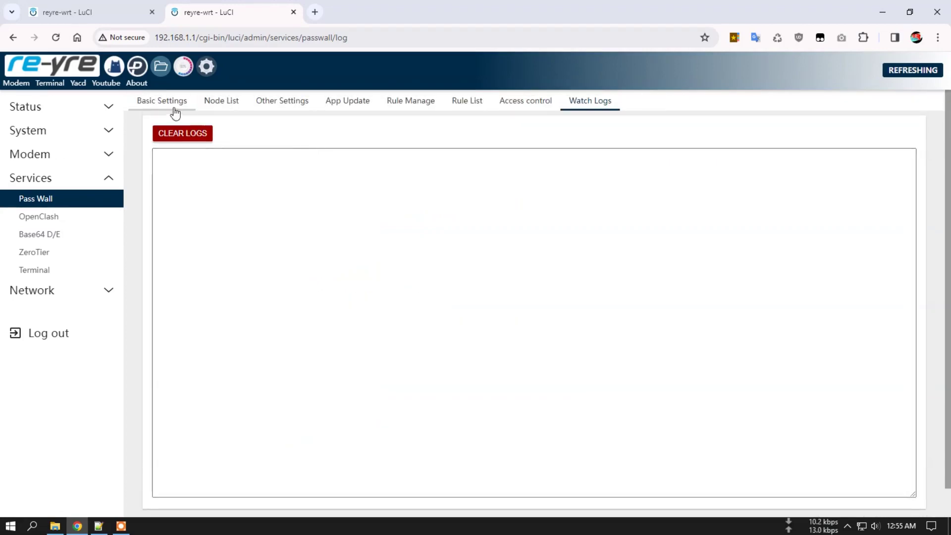
Recheck the IP Address row in the OpenClash overview and the ipip file's size in the tmp folder.
left_click(114, 67)
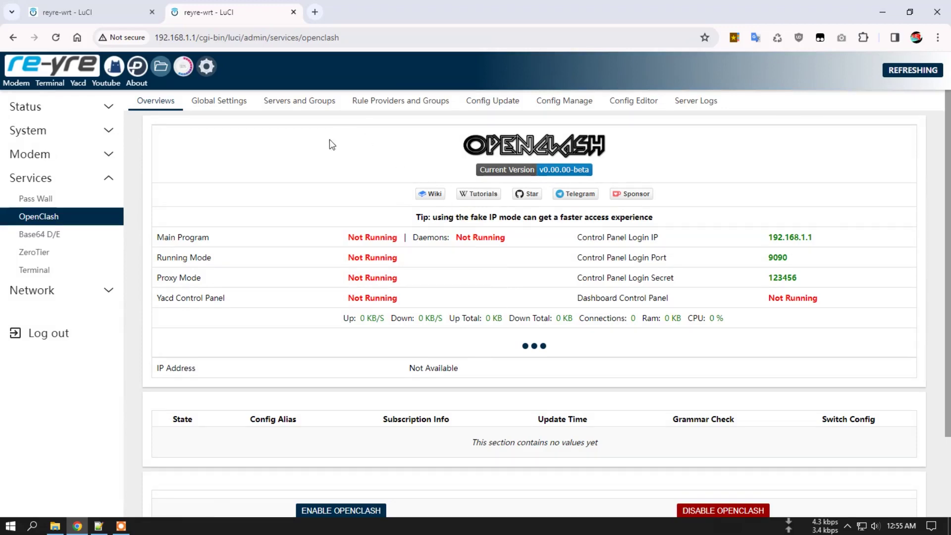
left_click(161, 69)
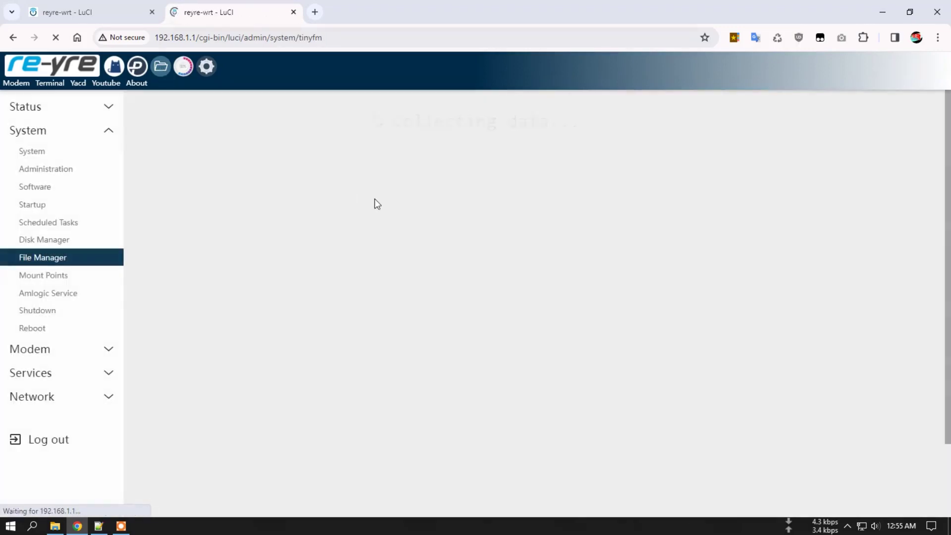
scroll(391, 278, "down", 2)
scroll(397, 296, "down", 2)
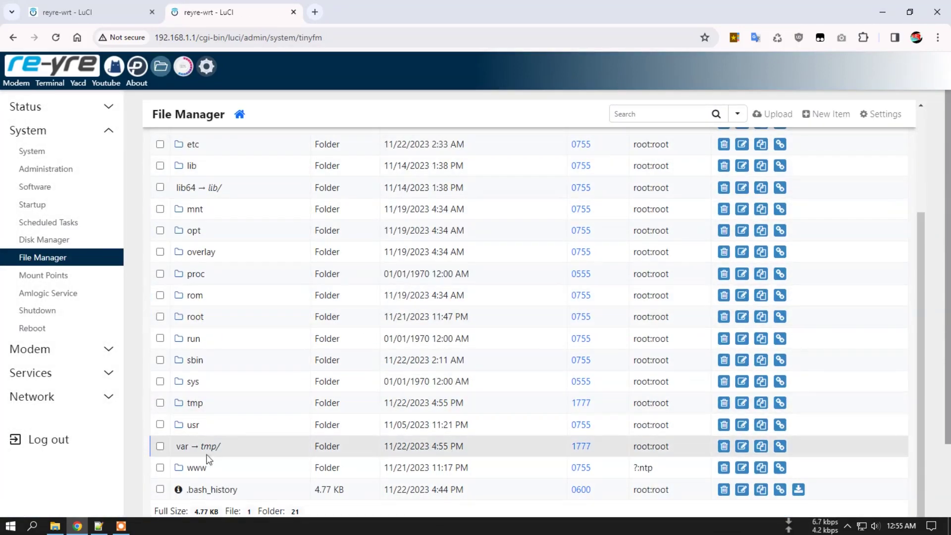
left_click(197, 409)
scroll(297, 409, "down", 5)
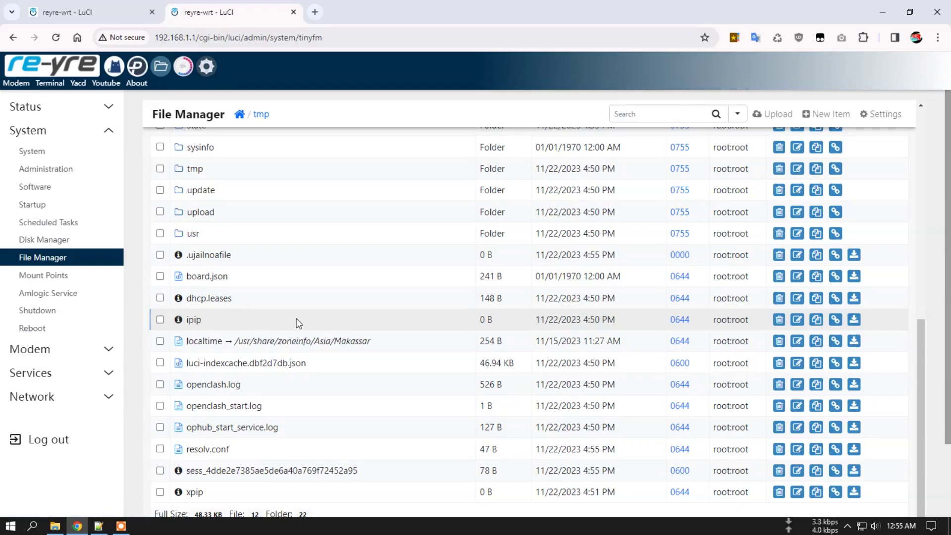
scroll(297, 320, "up", 8)
Copy the line /usr/bin/externalip -r from the router's Local Startup script.
left_click(57, 203)
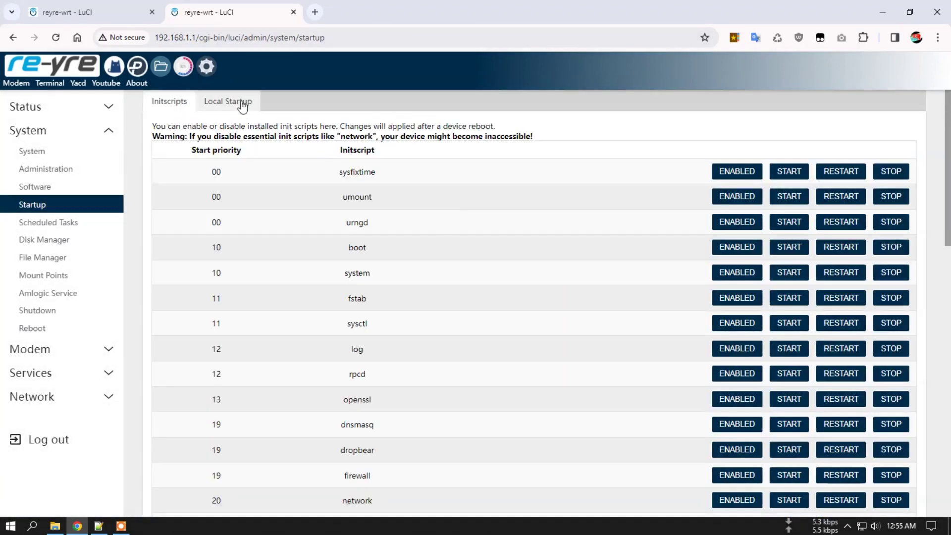
left_click(240, 101)
left_click_drag(154, 171, 251, 172)
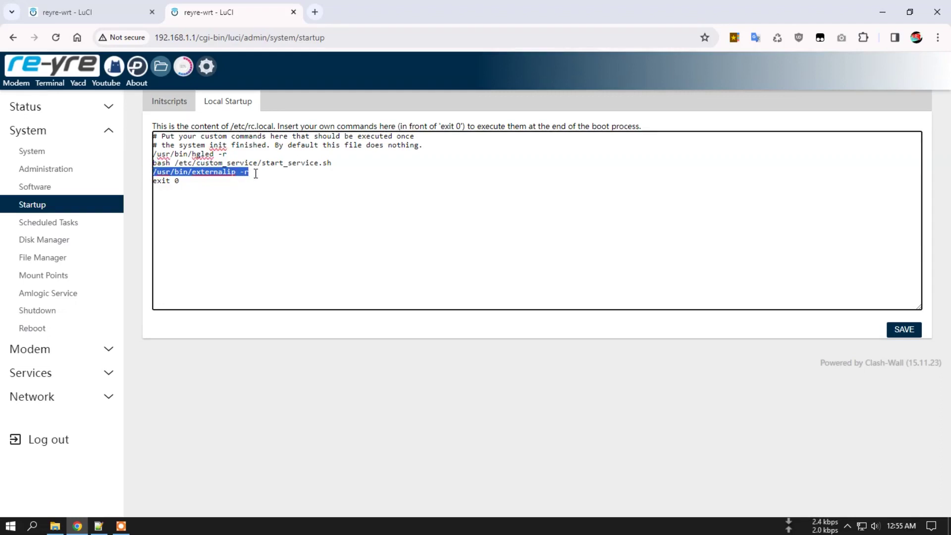
right_click(190, 173)
left_click(167, 174)
left_click_drag(247, 173, 152, 174)
right_click(171, 171)
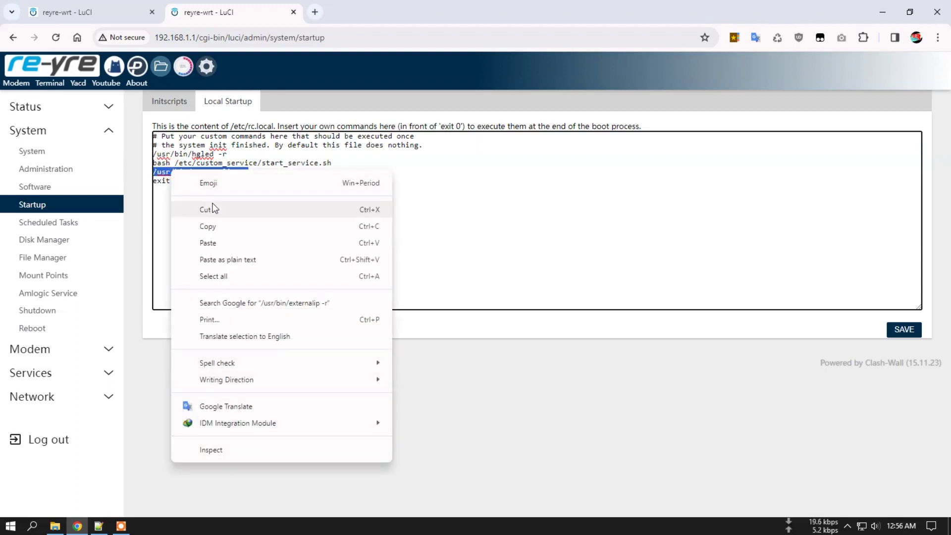
left_click(213, 222)
Run the copied command /usr/bin/externalip -r in the router's terminal from the home directory.
left_click(59, 85)
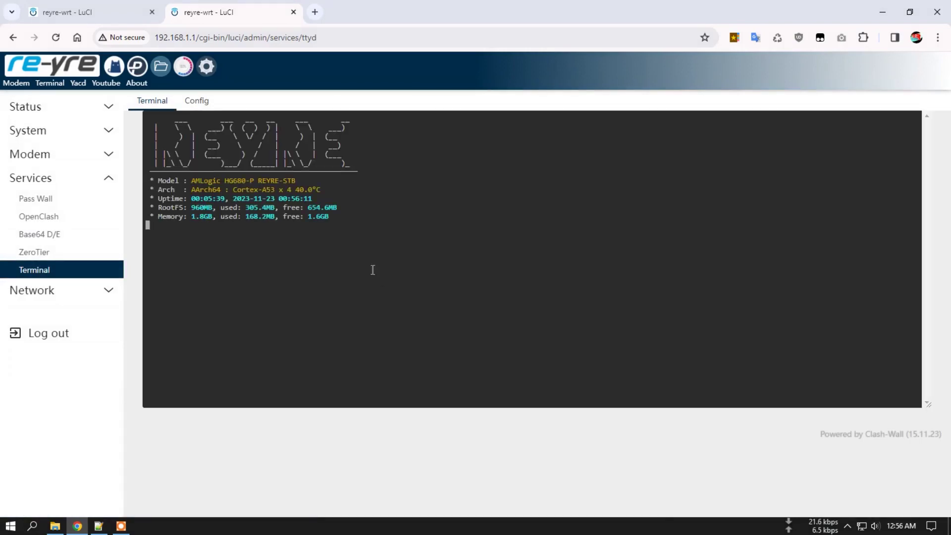
type("cd")
key("Return")
right_click(305, 256)
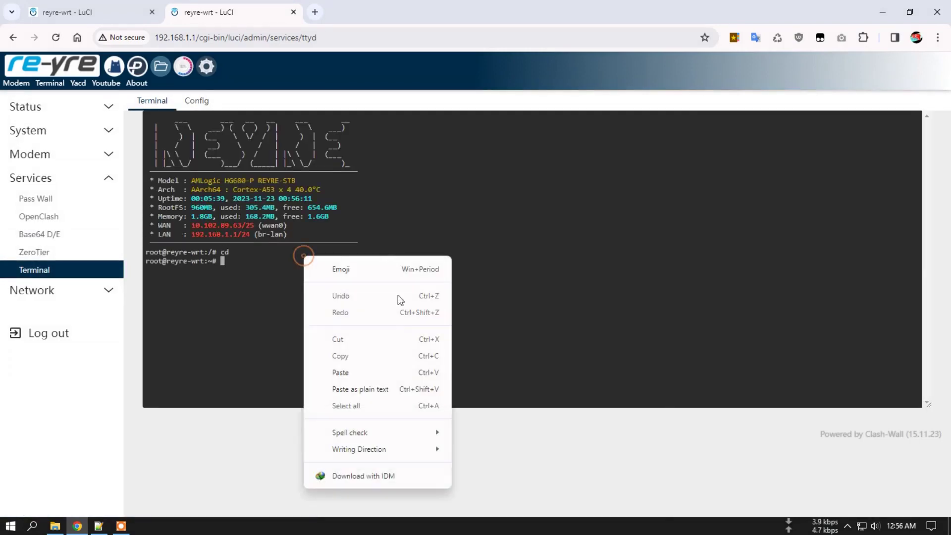
left_click(365, 371)
key("Return")
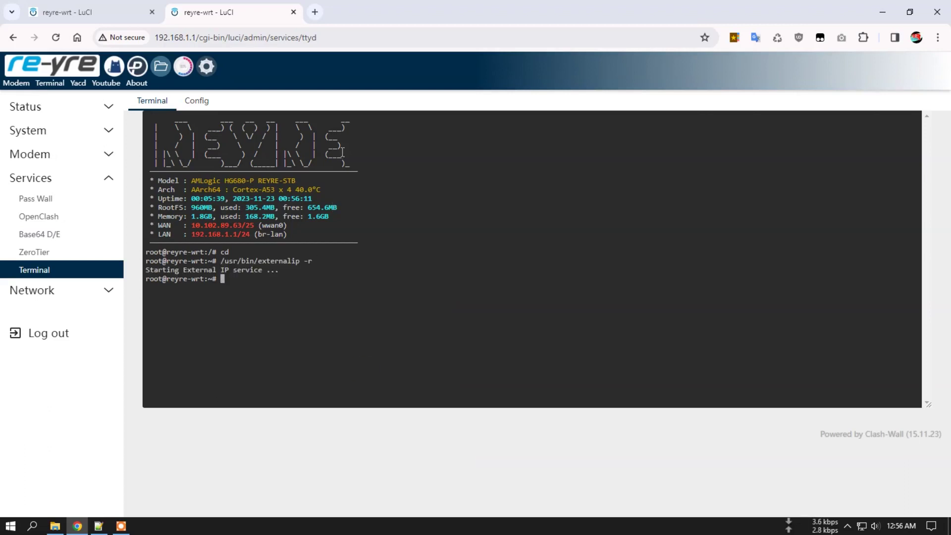
Leave the terminal and look through the router's status overview and its network interfaces.
left_click(143, 13)
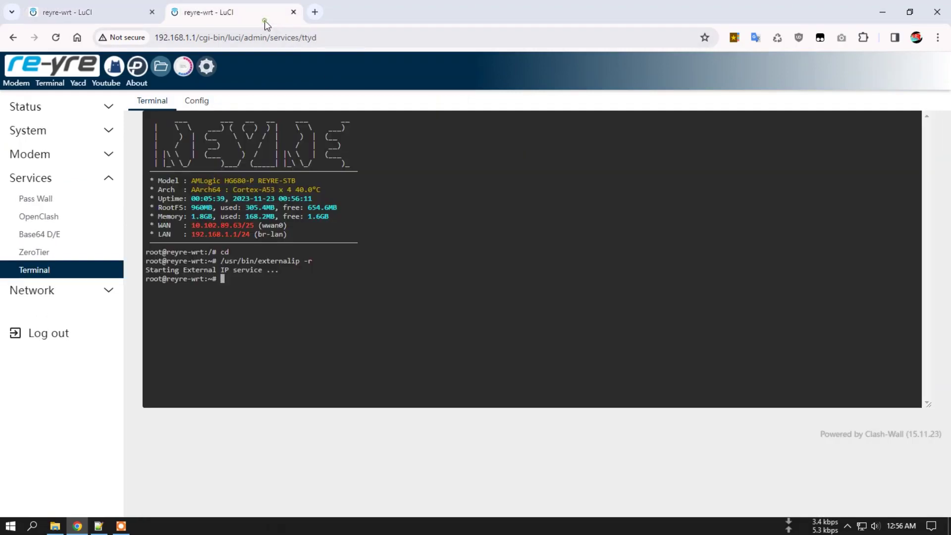
left_click(262, 13)
left_click(69, 74)
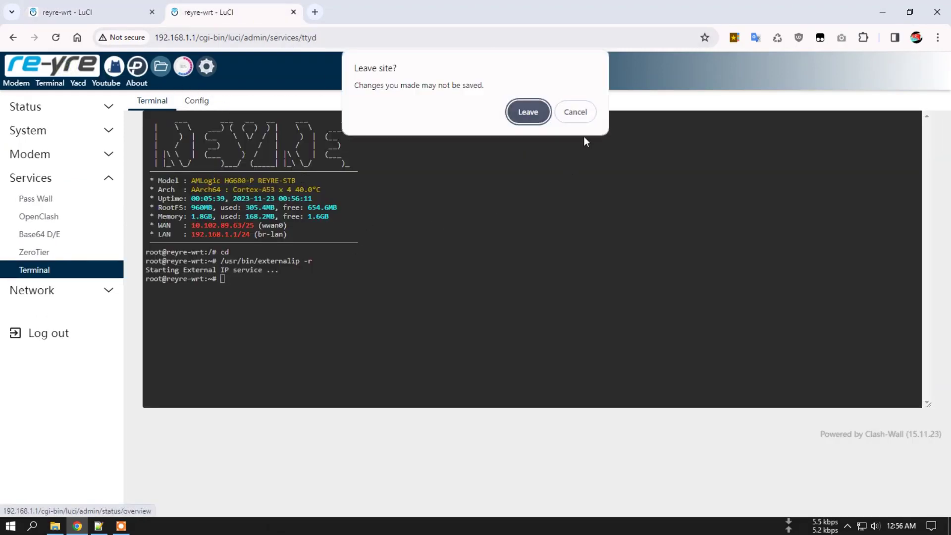
left_click(528, 112)
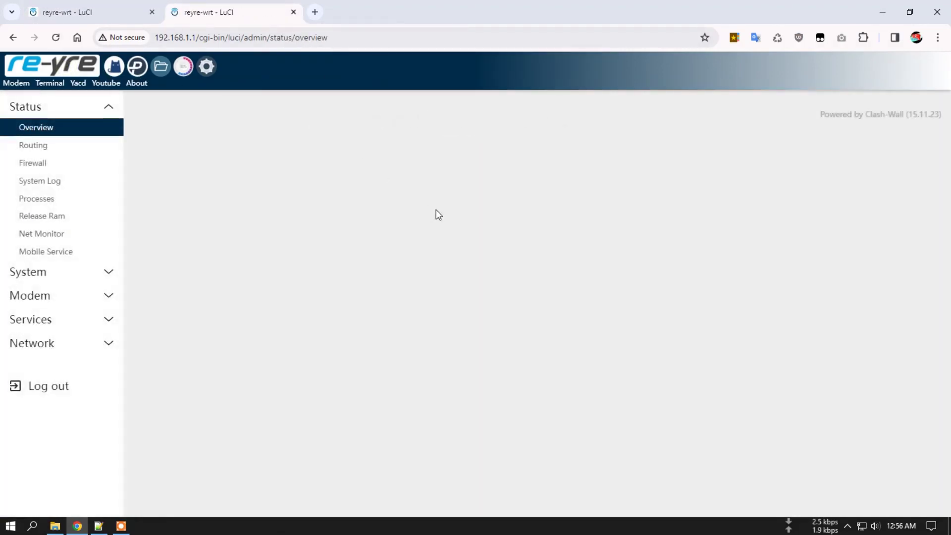
scroll(546, 314, "down", 10)
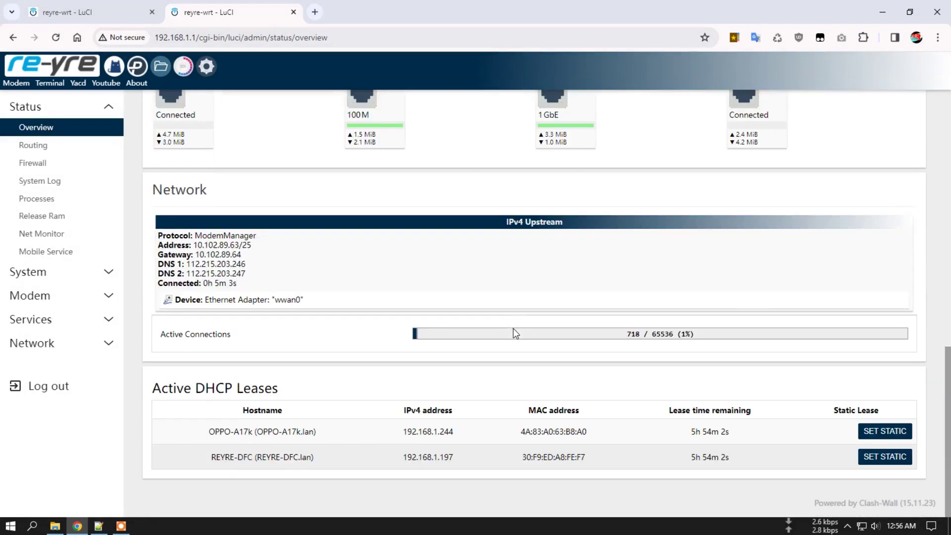
scroll(535, 359, "up", 10)
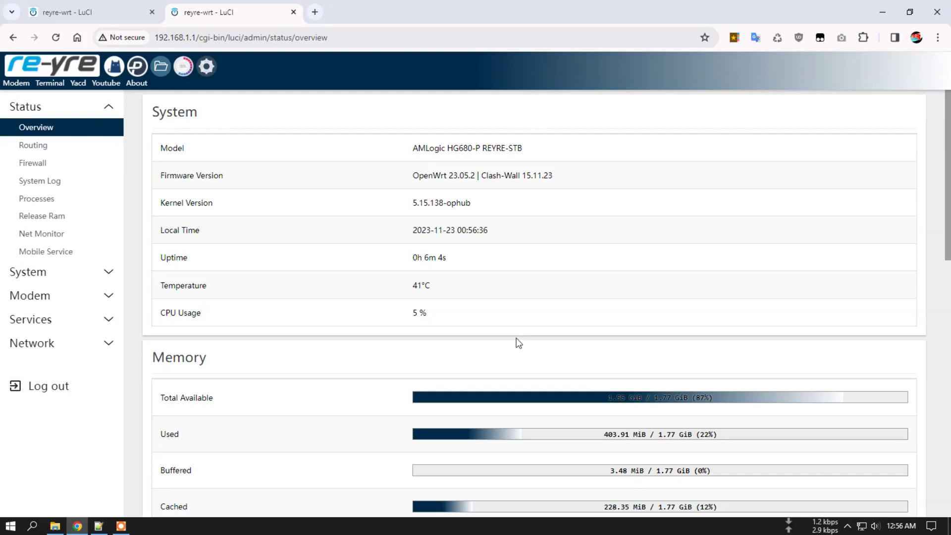
scroll(520, 337, "down", 10)
scroll(516, 342, "up", 10)
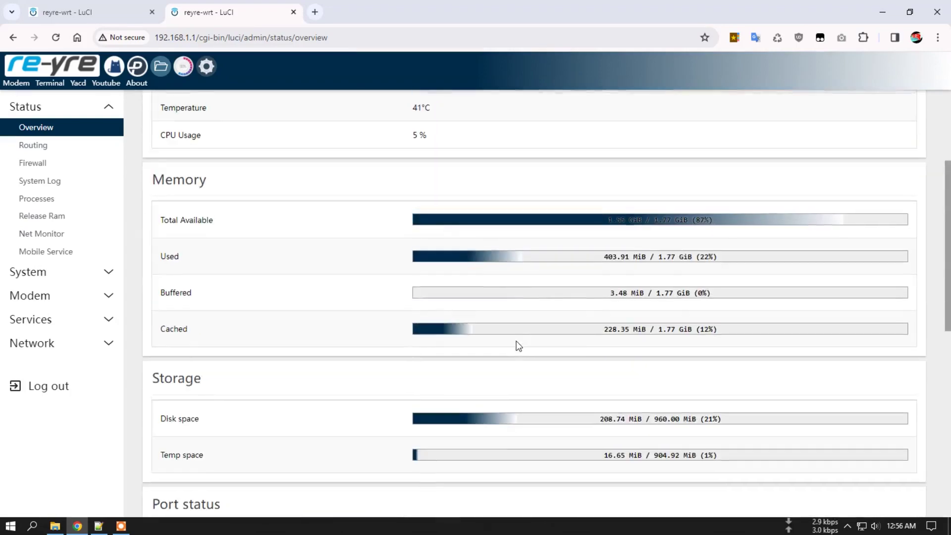
left_click(208, 68)
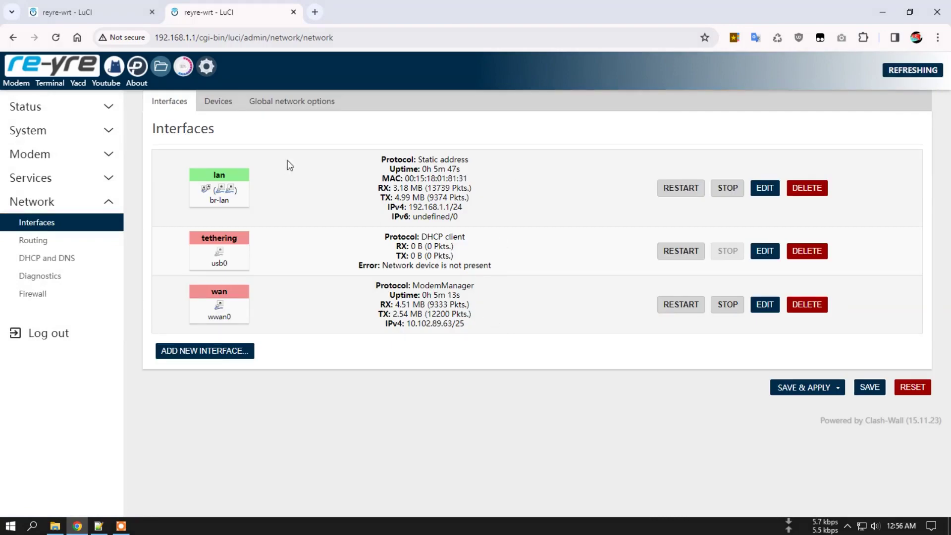
left_click(183, 68)
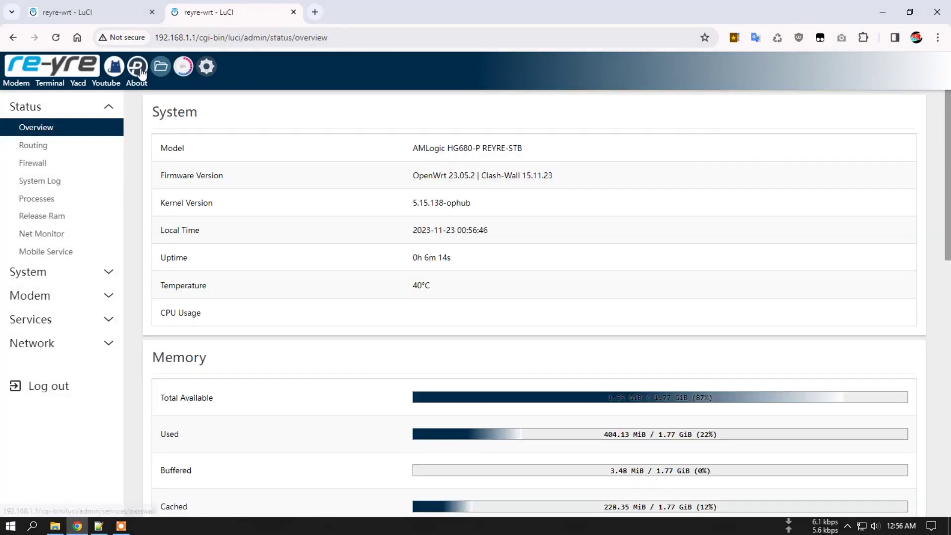
Set the Default node of Pass Wall to Xray _balancing: [ID], apply the settings and check the IP Address row.
left_click(139, 68)
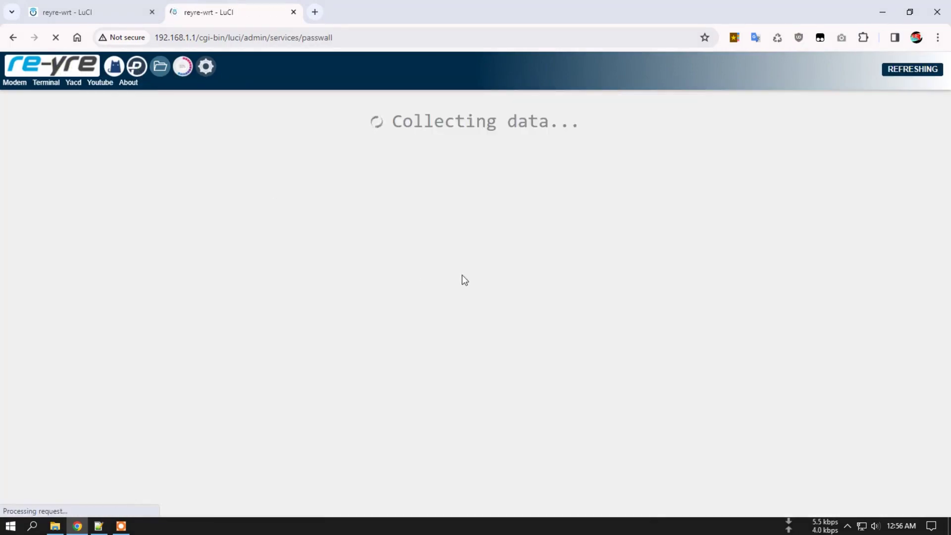
scroll(545, 357, "down", 2)
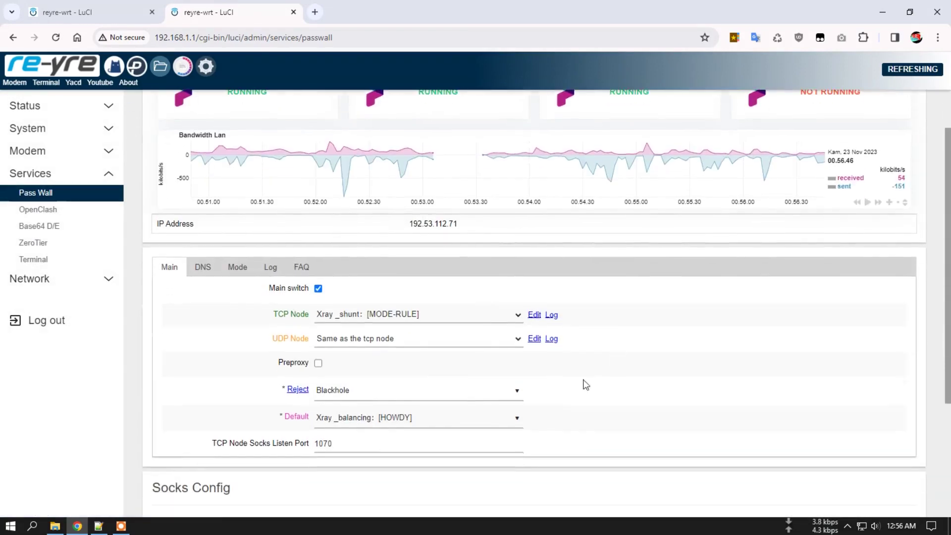
left_click(516, 415)
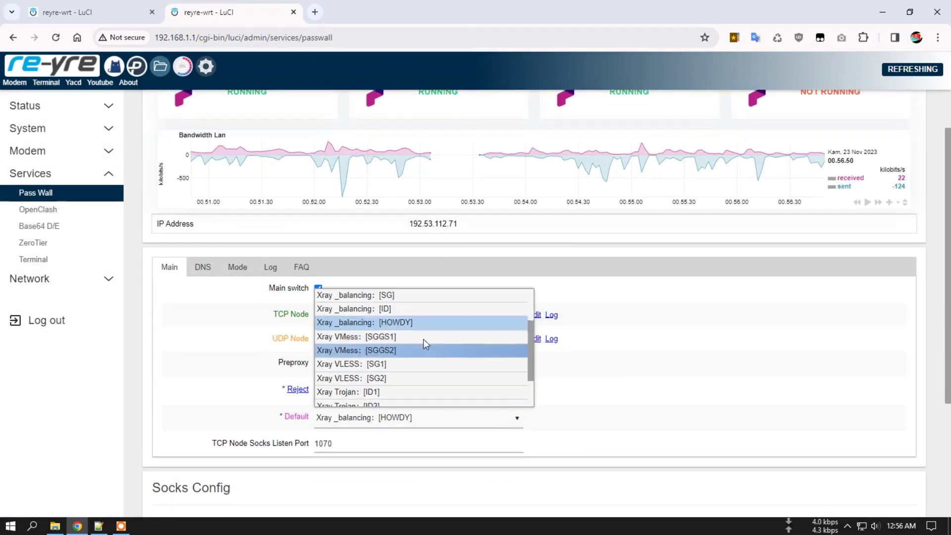
scroll(421, 347, "up", 2)
left_click(420, 363)
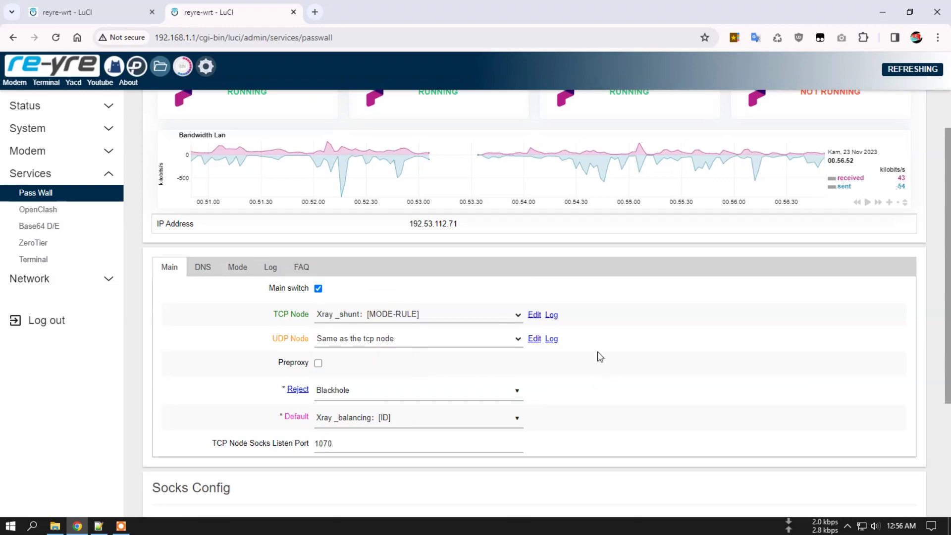
scroll(671, 416, "down", 3)
left_click(806, 471)
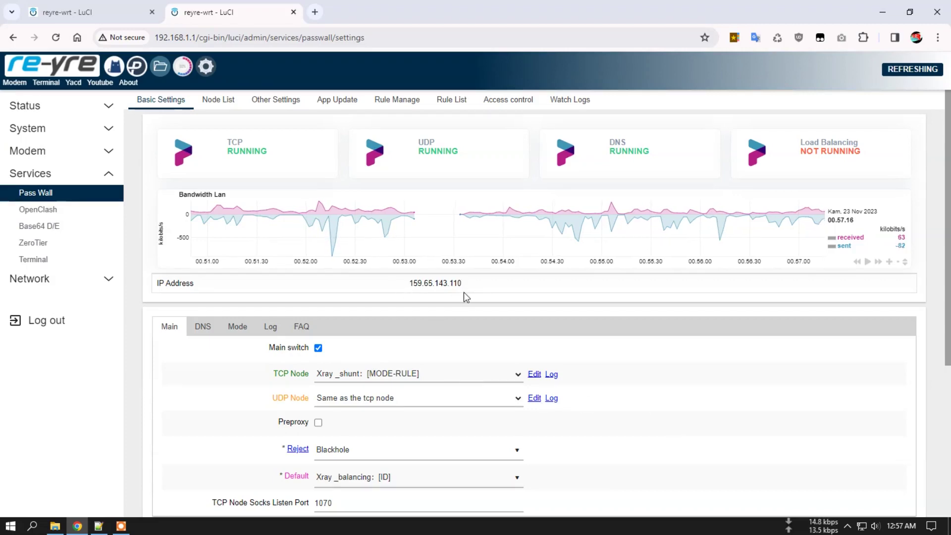
scroll(683, 392, "down", 2)
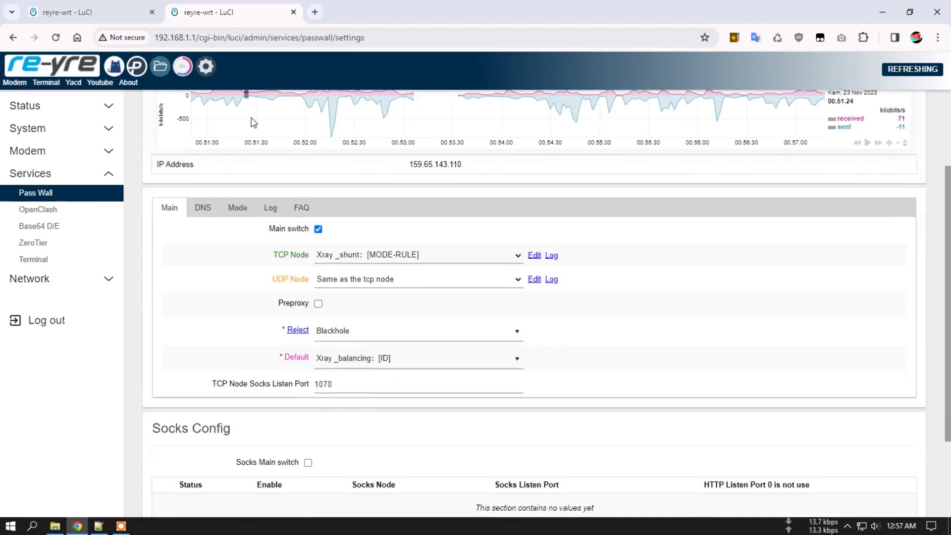
scroll(726, 272, "up", 2)
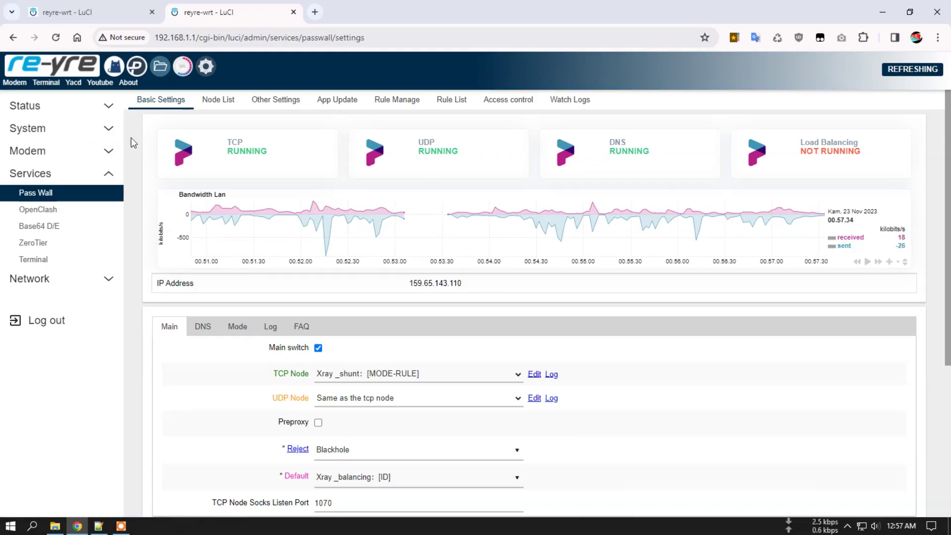
Insert "sleep 20 && " before /usr/bin/externalip -r in the Local Startup script and save the script.
left_click(91, 130)
left_click(70, 198)
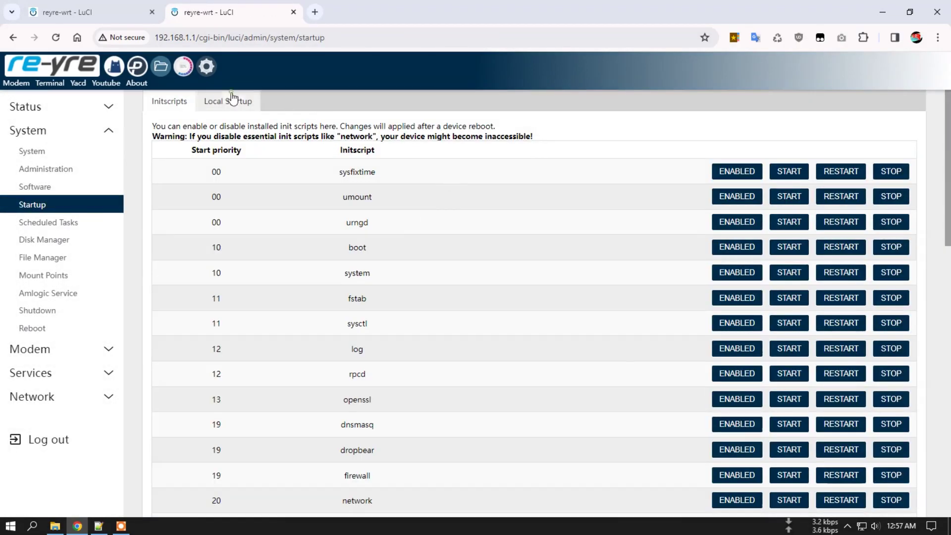
left_click(230, 100)
left_click(157, 172)
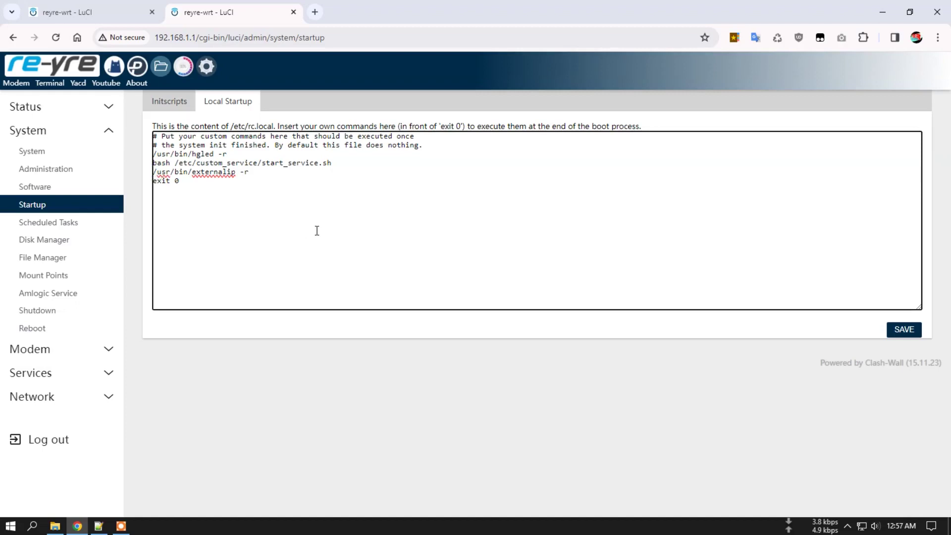
type("slee")
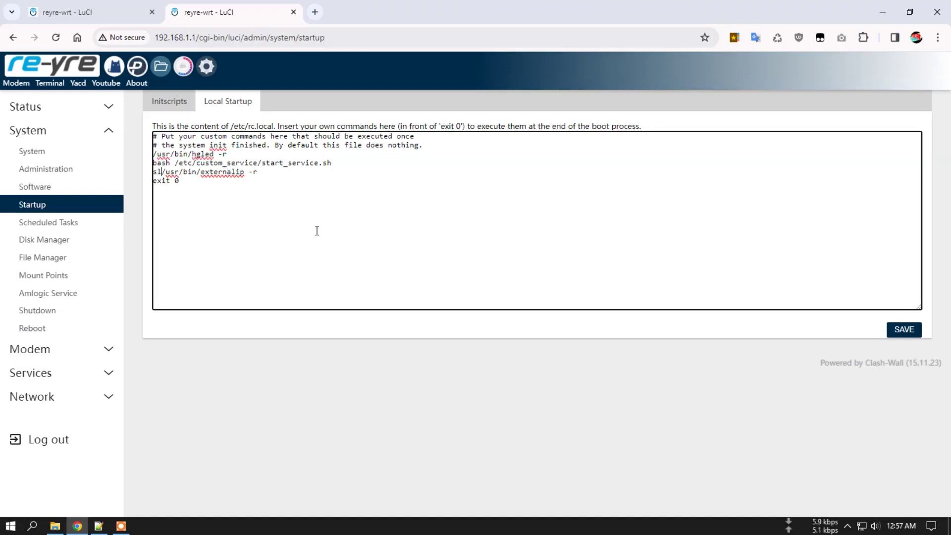
type("p")
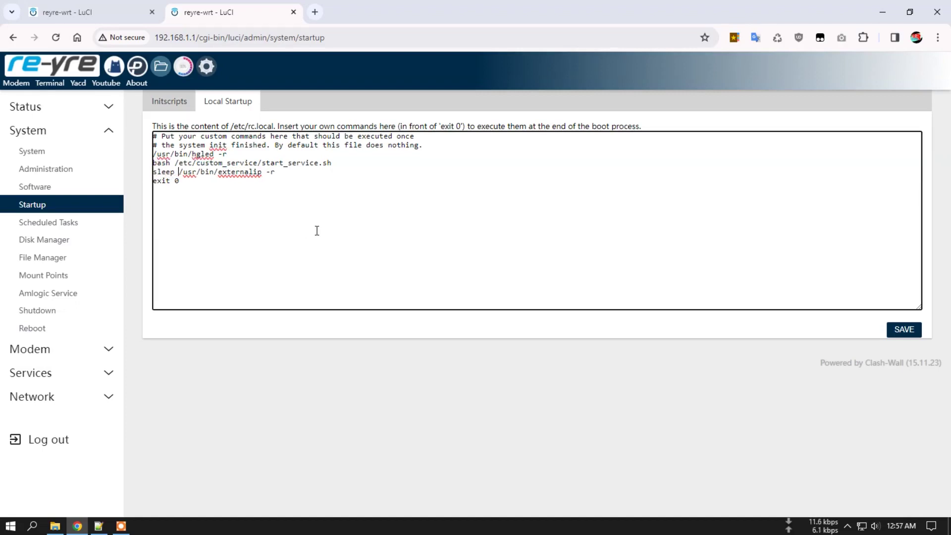
type(" 2")
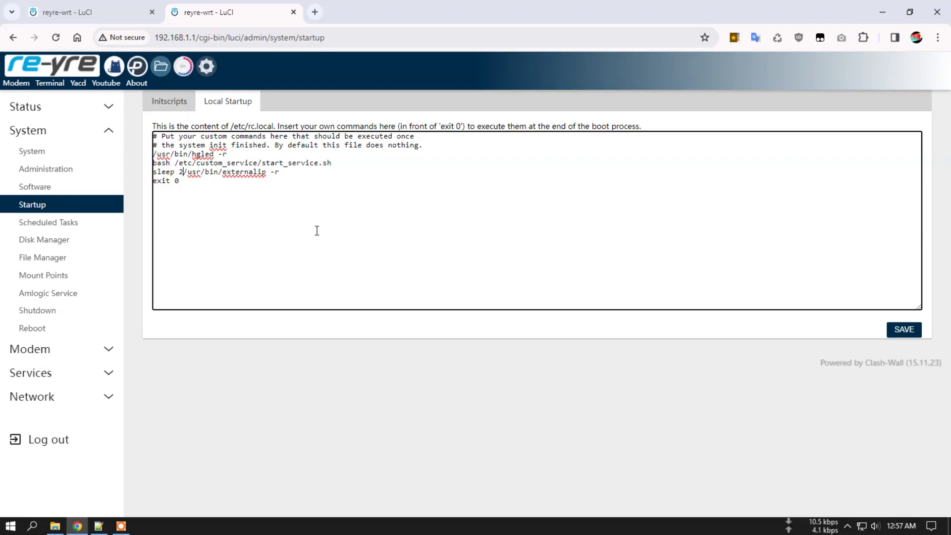
type("0 ")
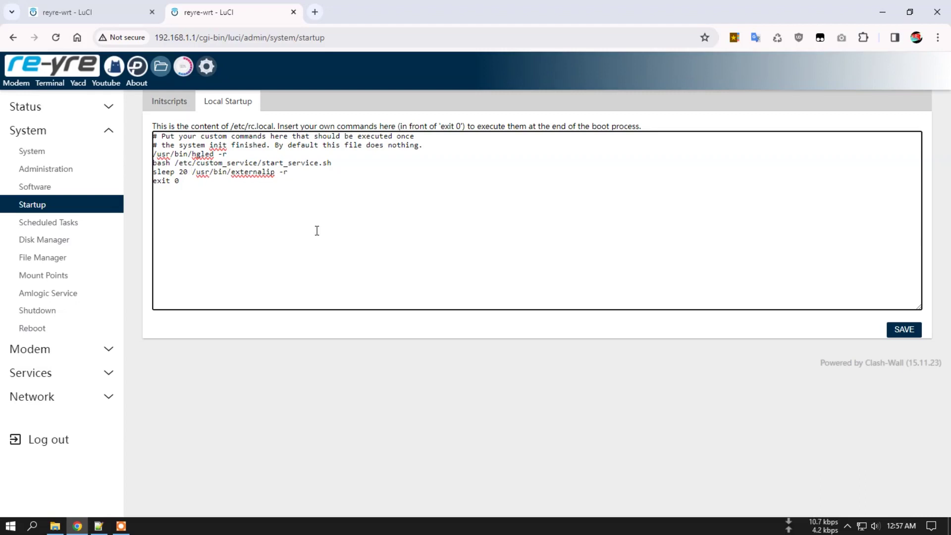
type("&&")
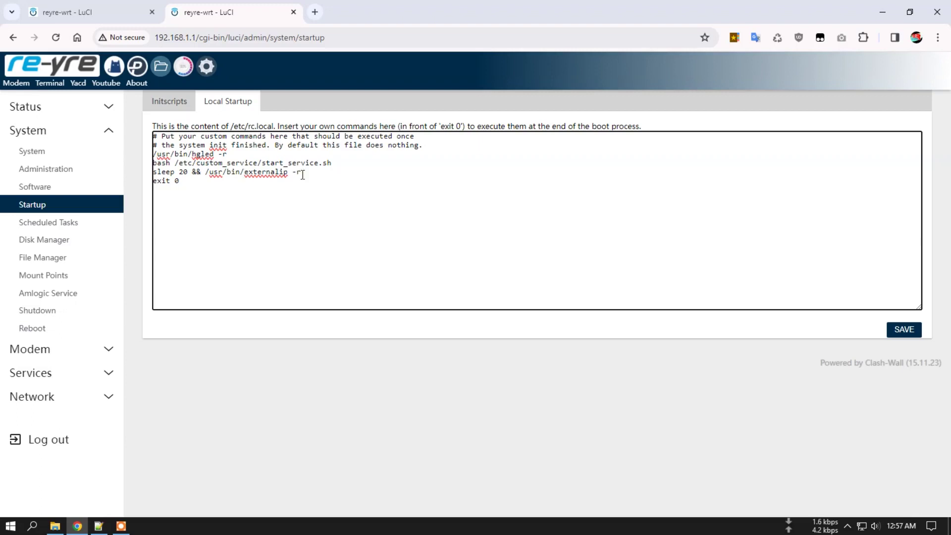
left_click_drag(205, 173, 307, 173)
left_click(904, 330)
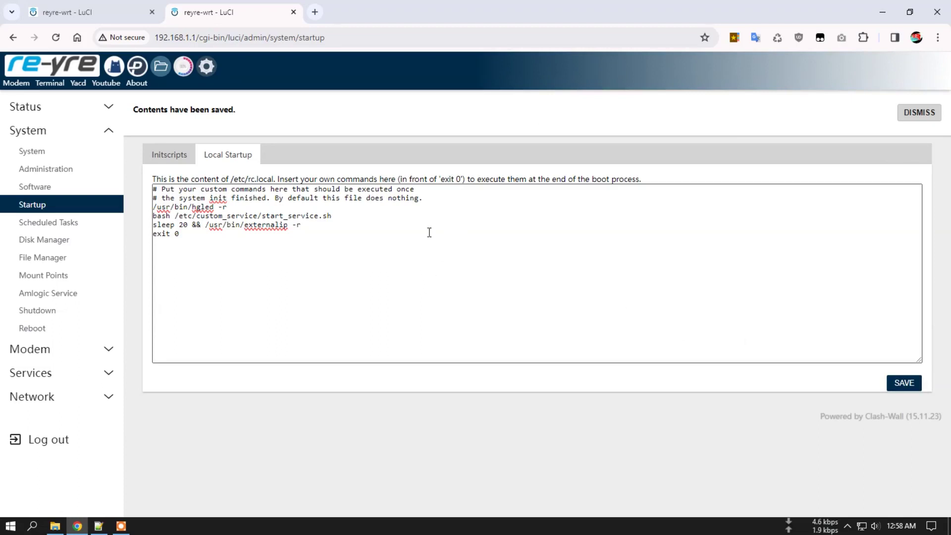
left_click(324, 228)
left_click(136, 173)
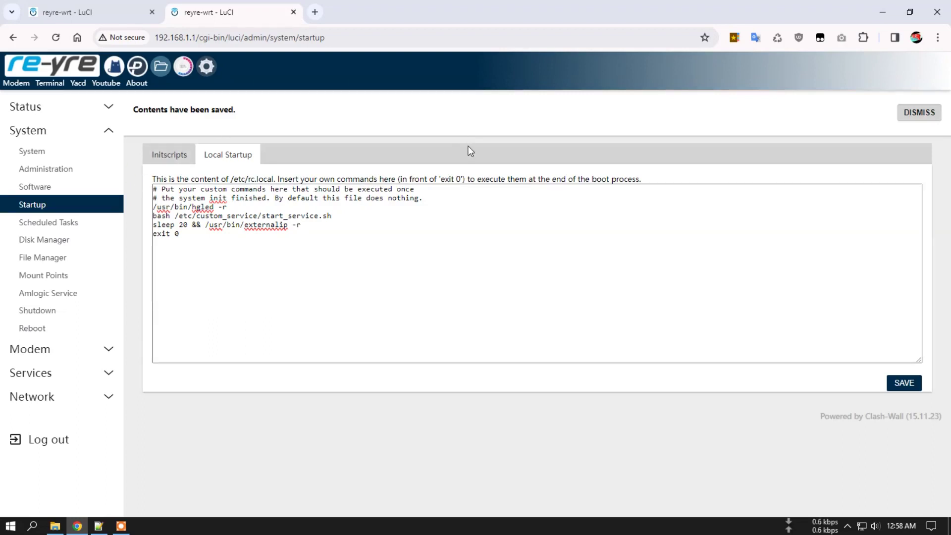
left_click(188, 230)
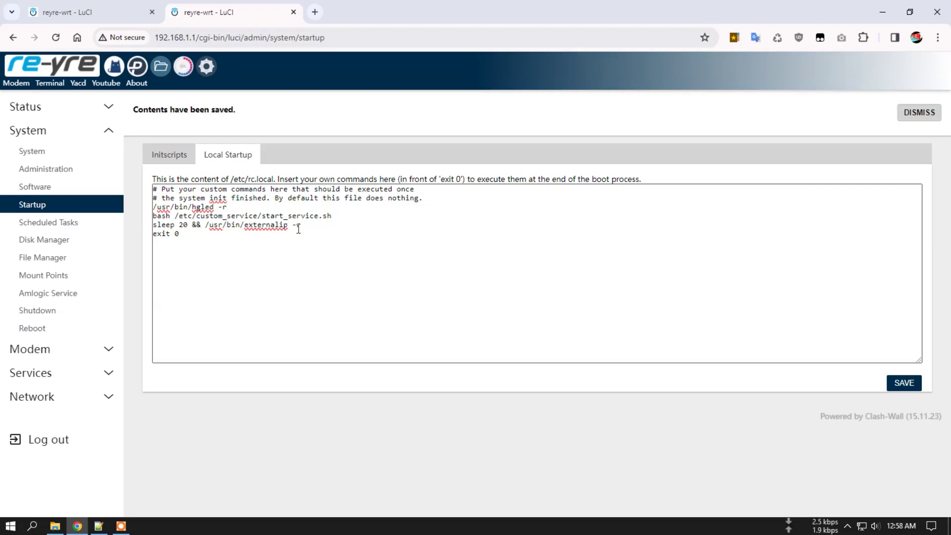
left_click(306, 227)
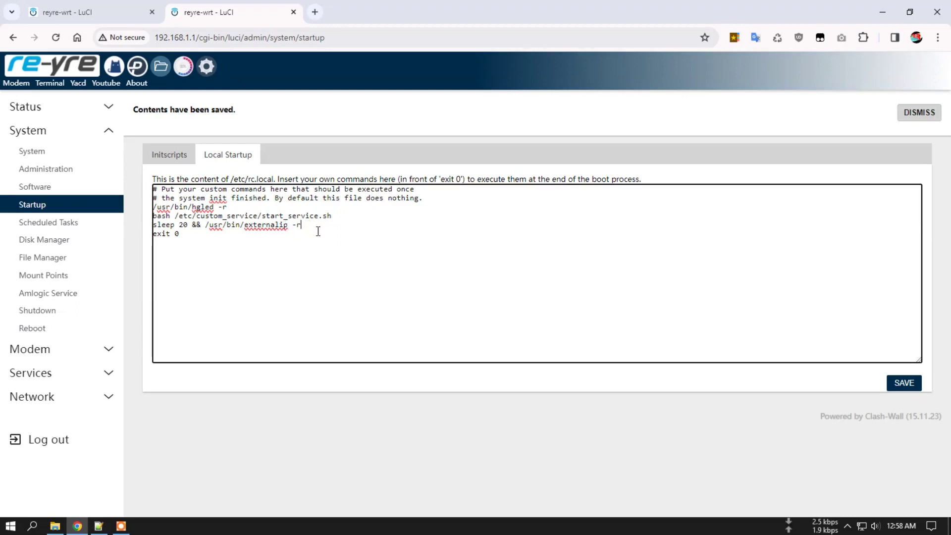
left_click(139, 159)
Open the router's File Manager in one tab and look through the Status Overview page in the other.
left_click(160, 66)
left_click(112, 15)
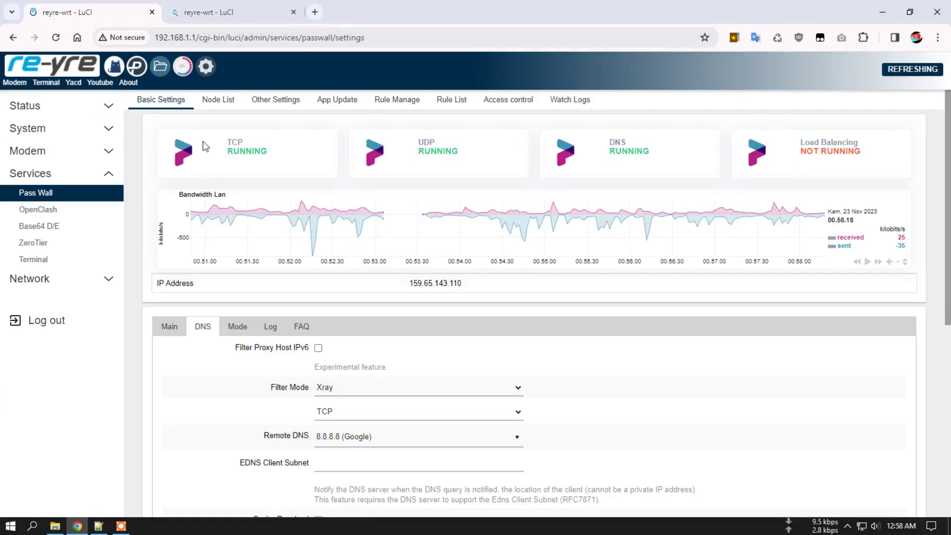
left_click(50, 66)
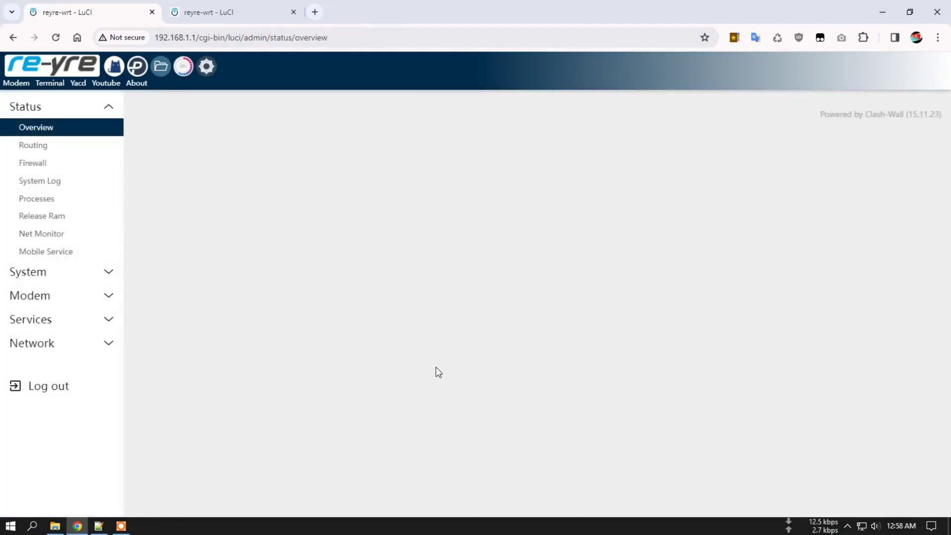
scroll(438, 372, "down", 10)
scroll(439, 374, "up", 10)
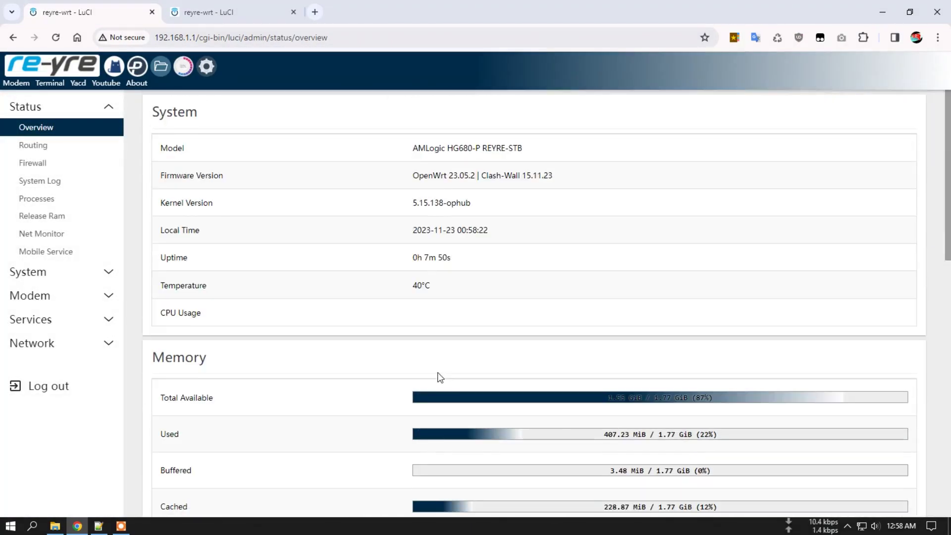
Return to the File Manager and open the folder usr/lib/lua/luci/view/admin_status/index.
left_click(218, 12)
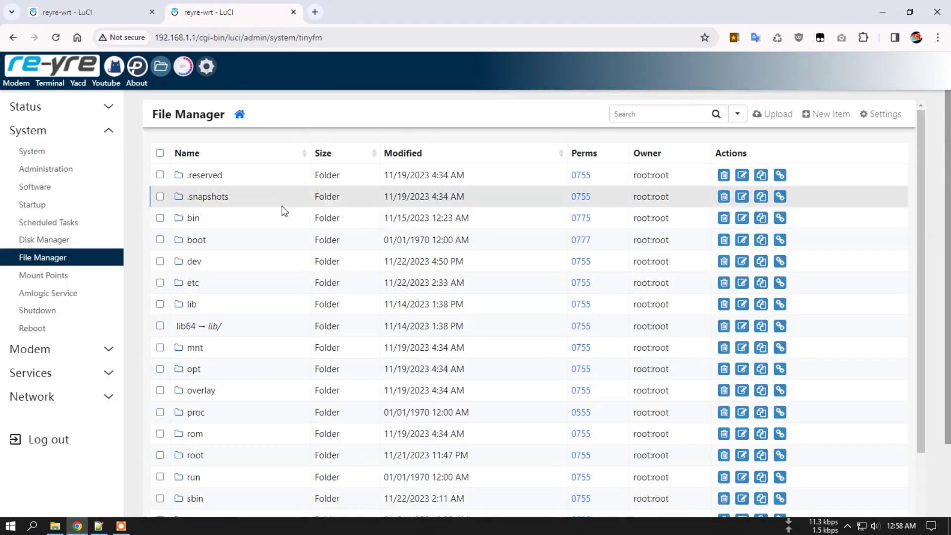
scroll(252, 342, "down", 3)
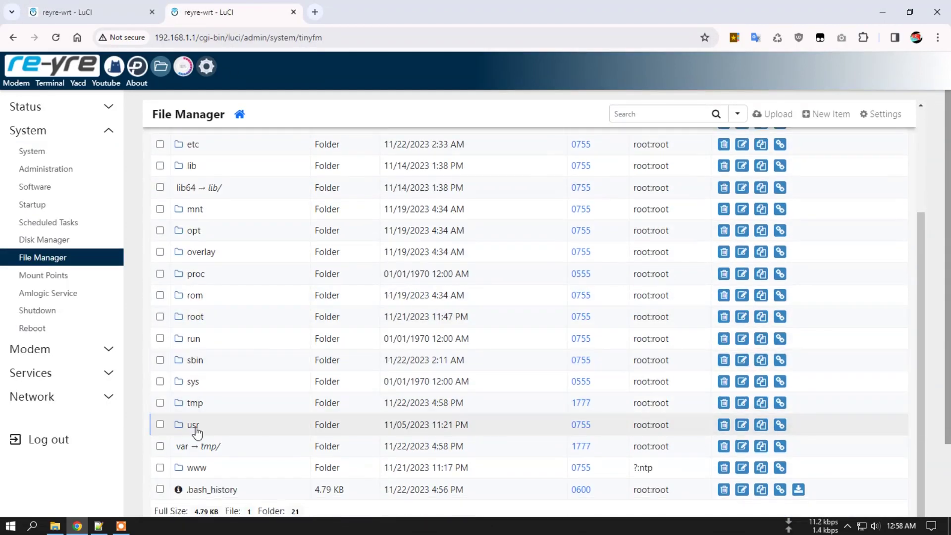
left_click(195, 427)
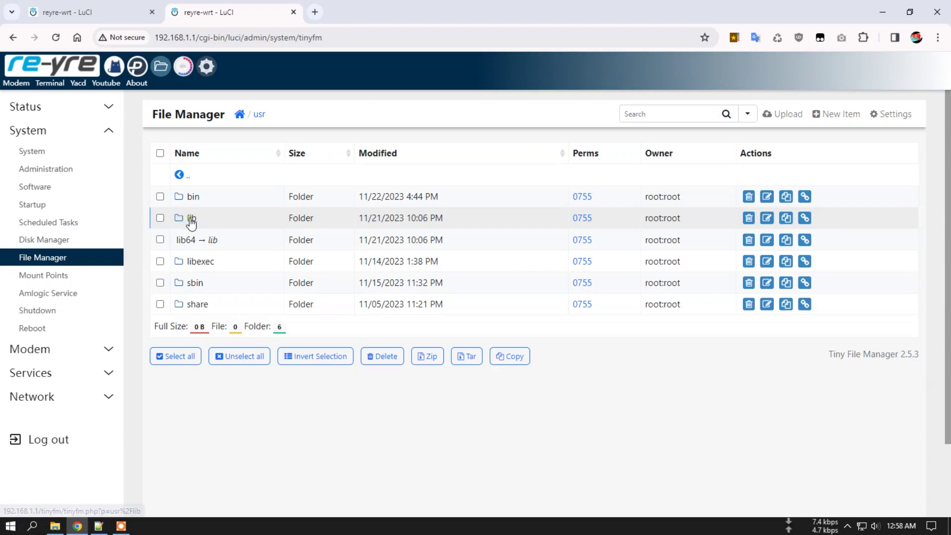
left_click(191, 220)
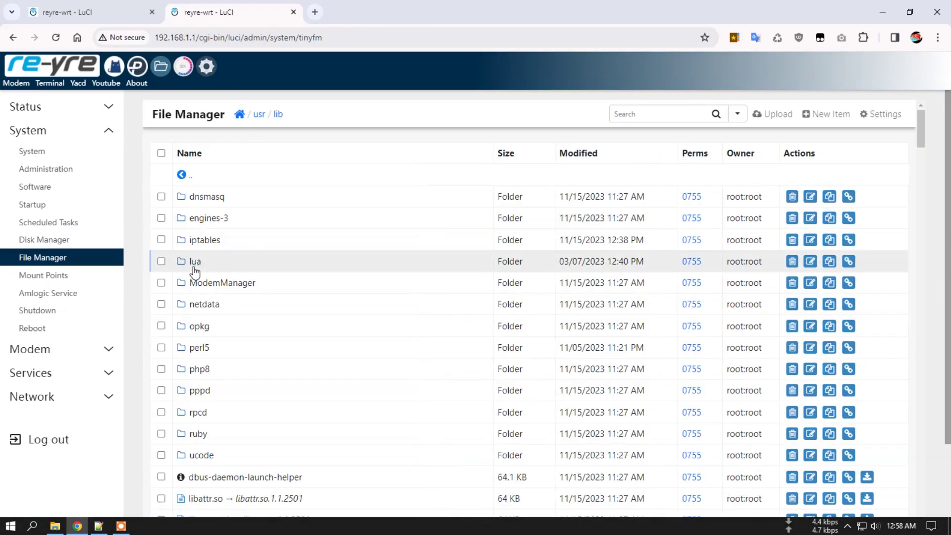
left_click(196, 262)
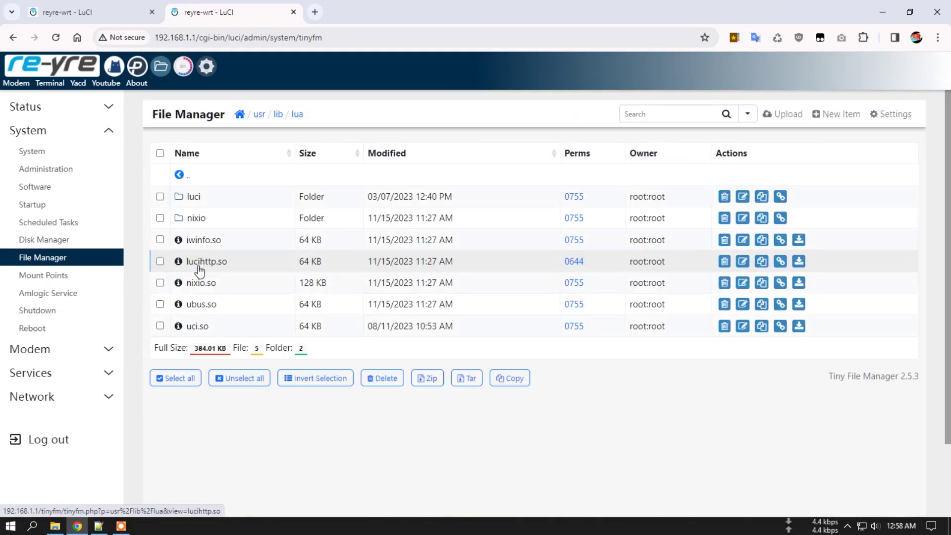
left_click(192, 198)
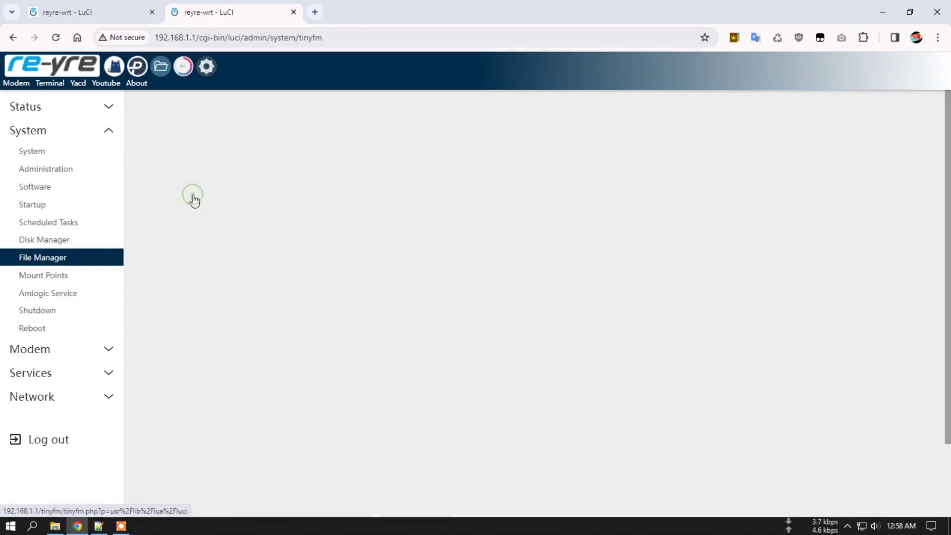
left_click(197, 369)
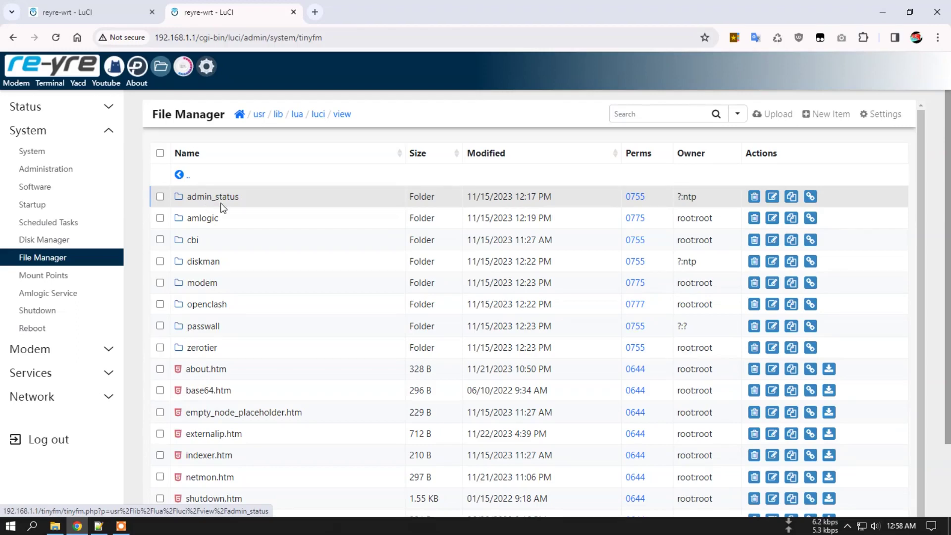
left_click(206, 198)
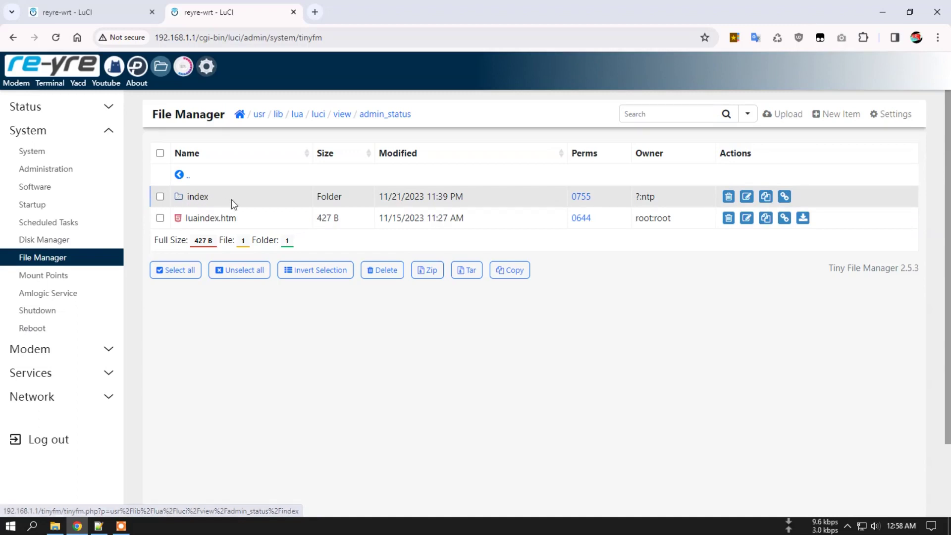
left_click(196, 197)
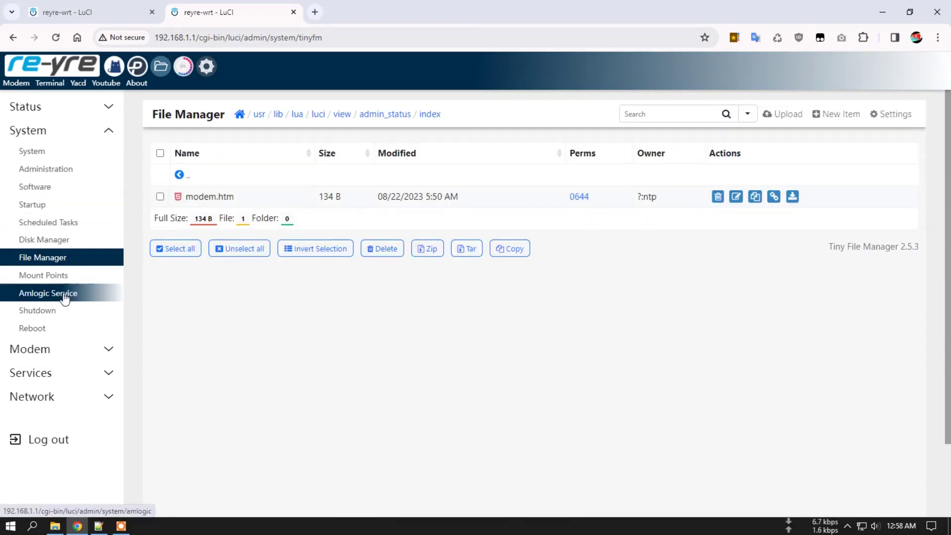
left_click(67, 348)
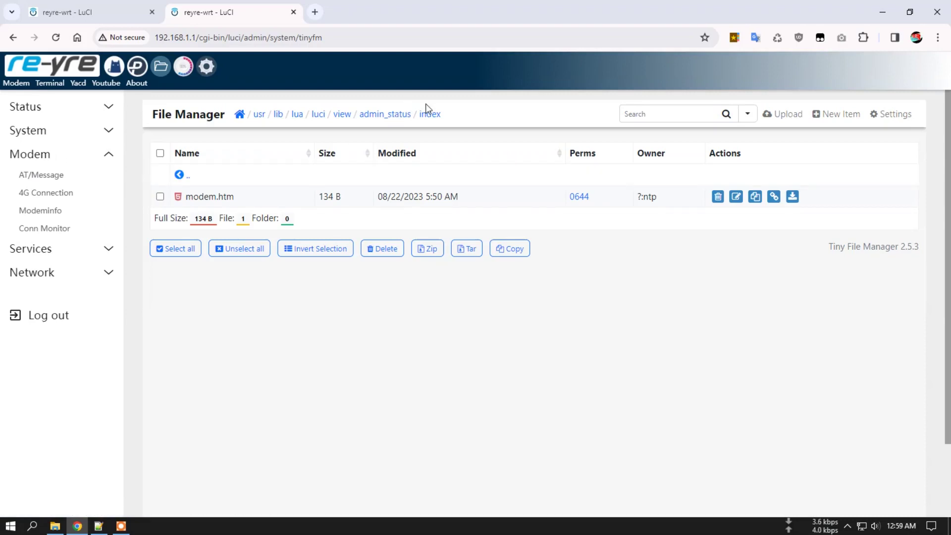
Create a new file named externalipov.htm in the index folder.
left_click(825, 115)
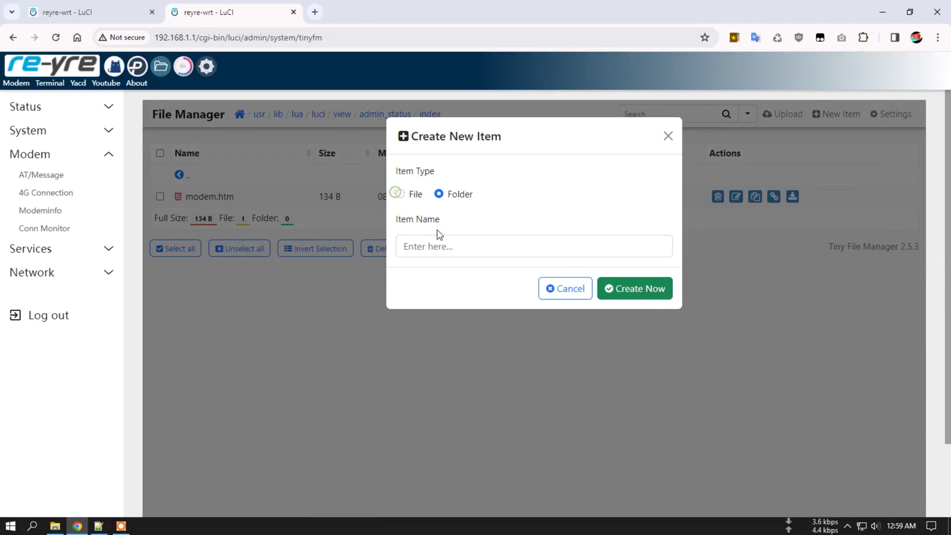
left_click(400, 194)
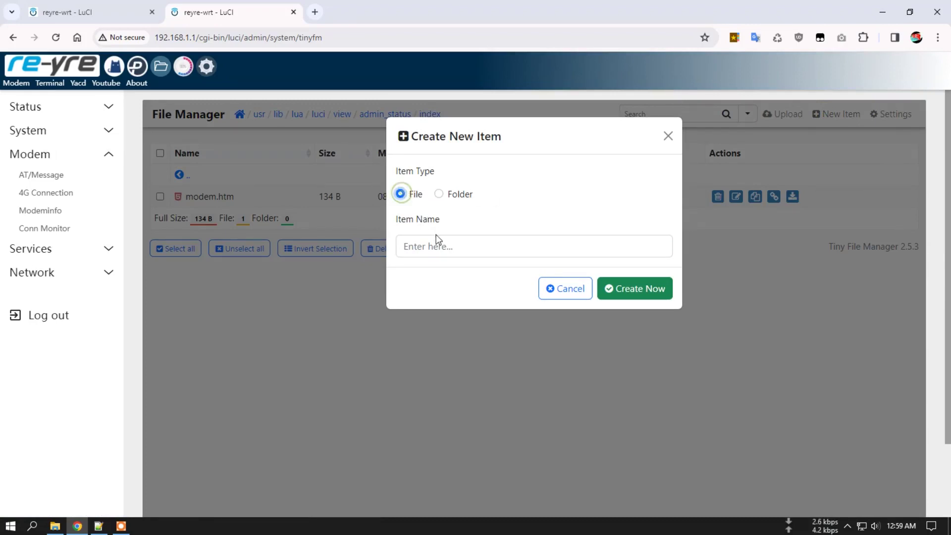
left_click(442, 245)
type("externalip")
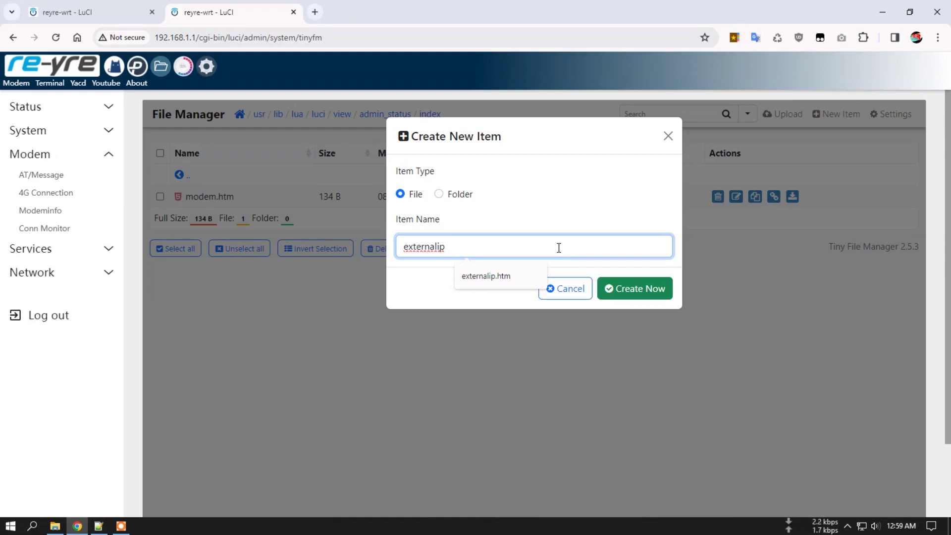
type("ov.htm")
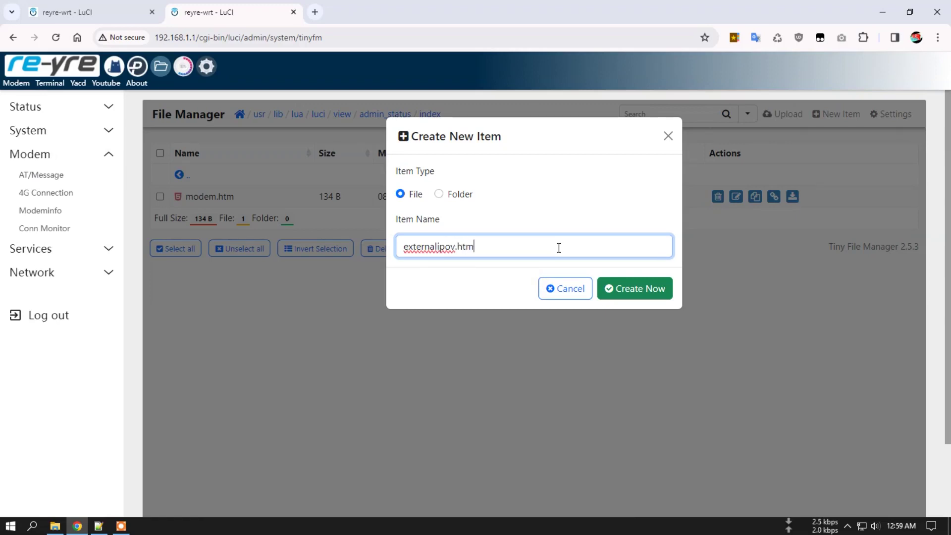
left_click(641, 289)
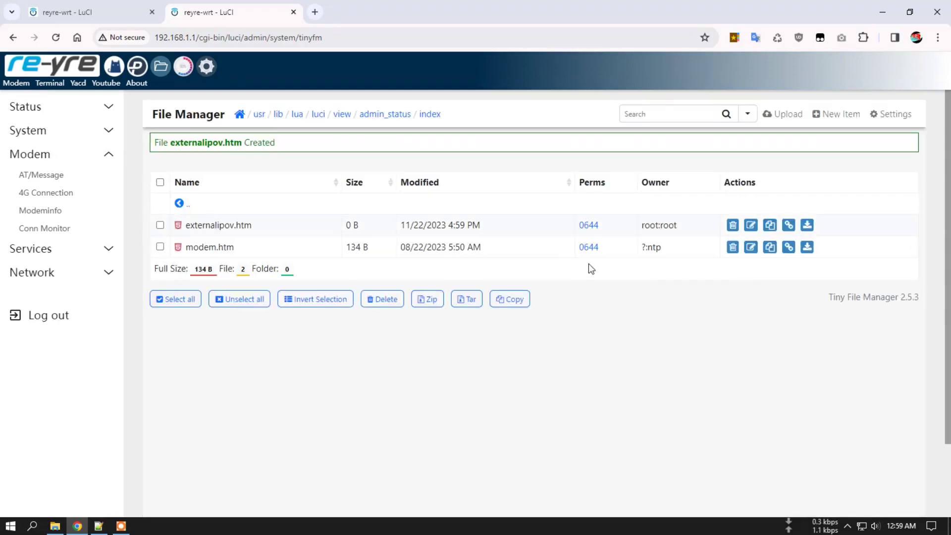
Open externalipov.htm for editing and copy the <%+externalip%> line from Tutorial.txt in Notepad++.
left_click(218, 227)
left_click(337, 226)
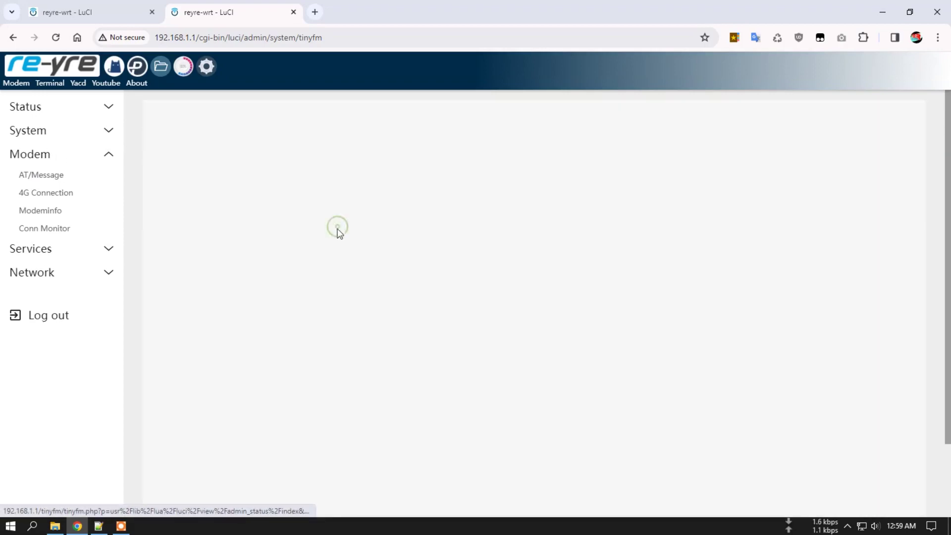
left_click(99, 526)
left_click_drag(405, 366, 476, 367)
right_click(459, 368)
left_click(522, 127)
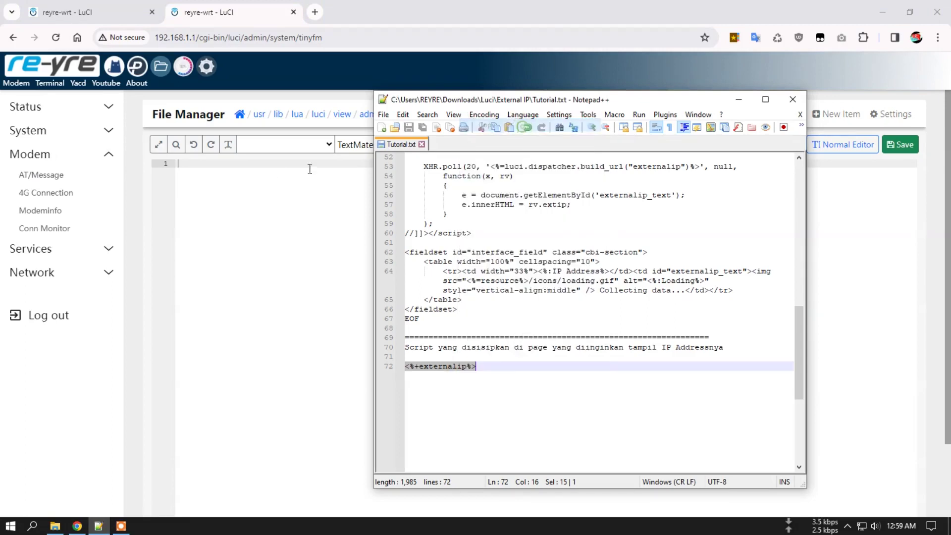
Paste the <%+externalip%> line into externalipov.htm and save the file.
left_click(243, 165)
right_click(243, 165)
left_click(291, 280)
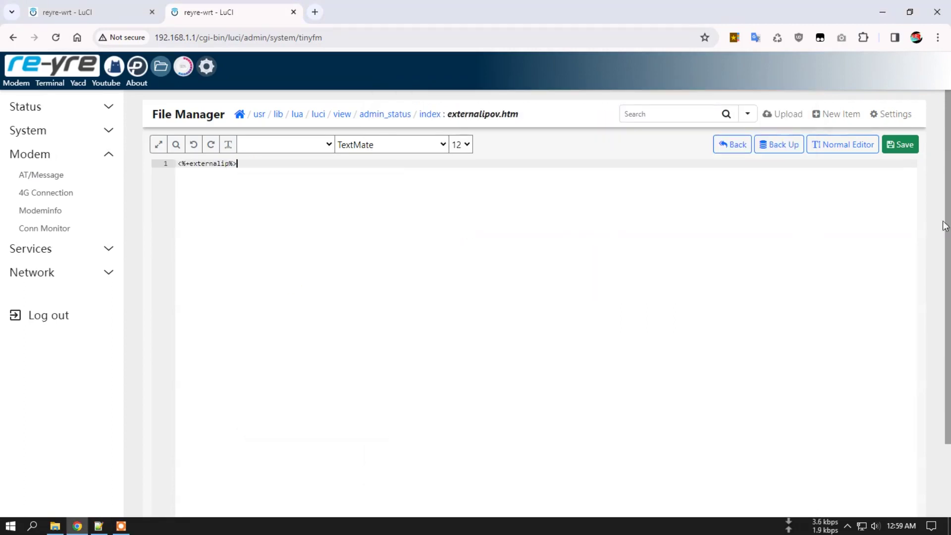
left_click(905, 145)
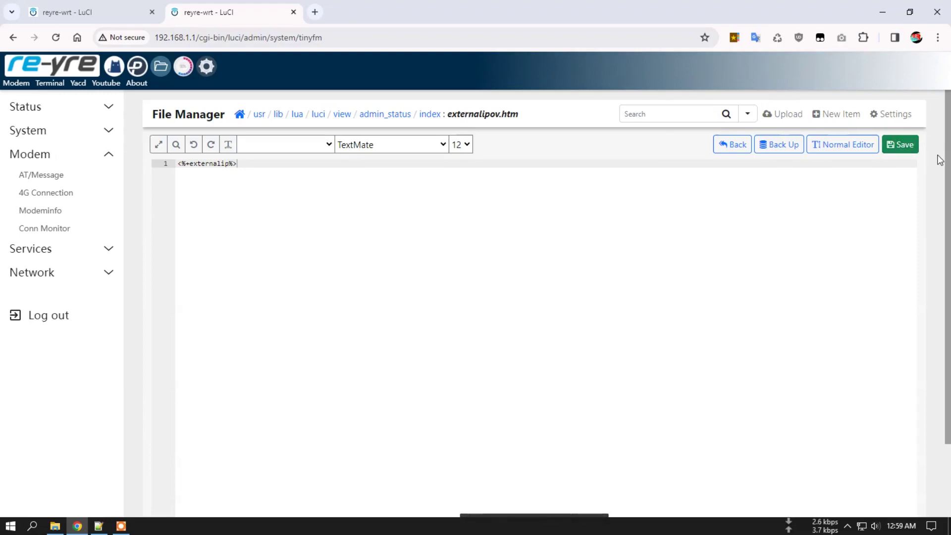
scroll(939, 160, "down", 5)
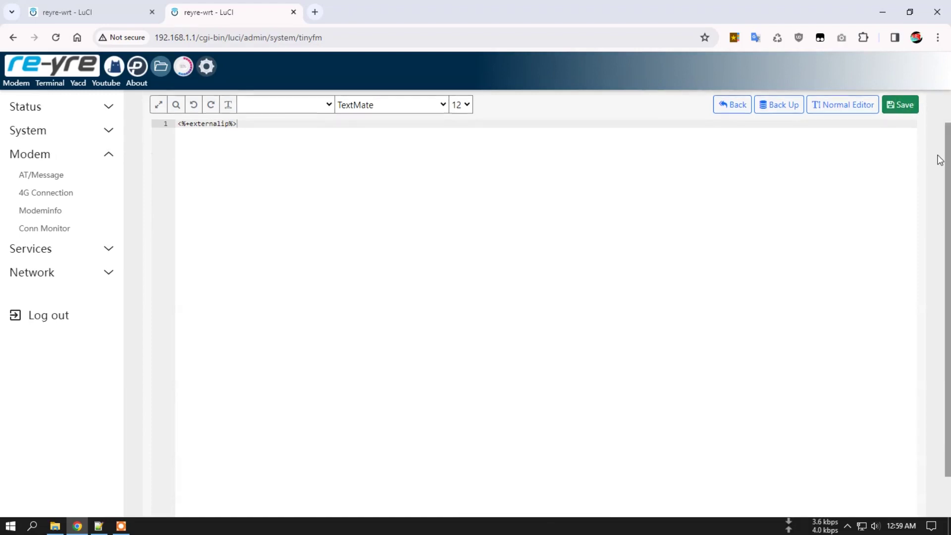
scroll(762, 344, "up", 5)
Reload the Status Overview page and check the IP Address row there, in OpenClash and in Pass Wall.
left_click(112, 18)
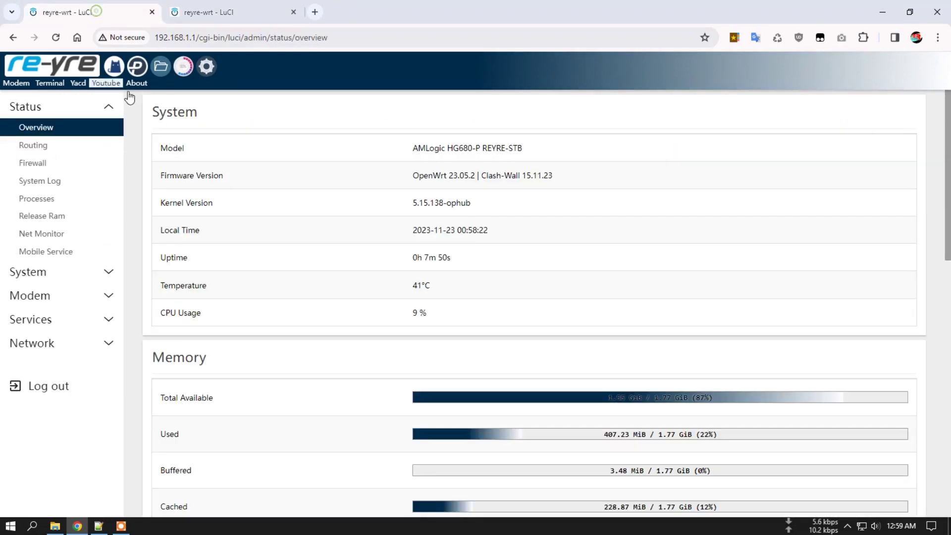
key("F5")
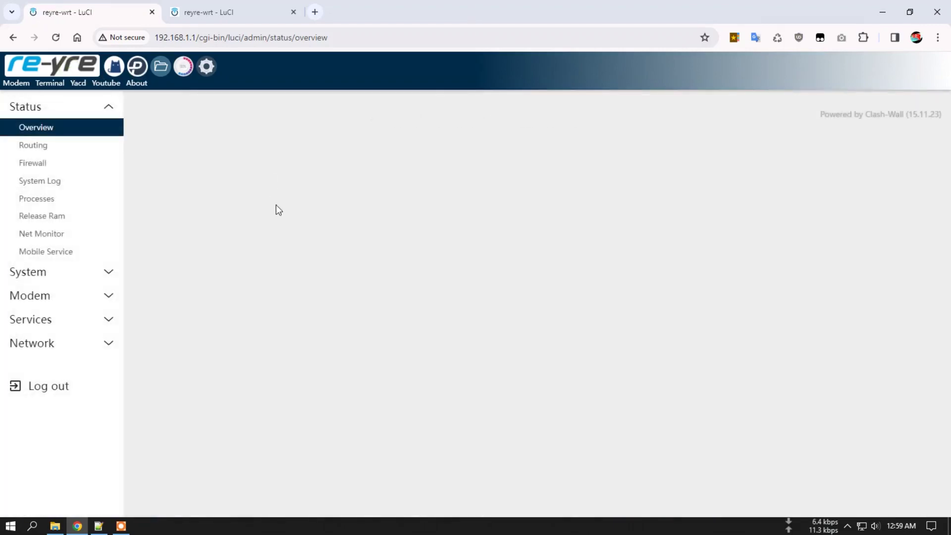
scroll(291, 210, "down", 15)
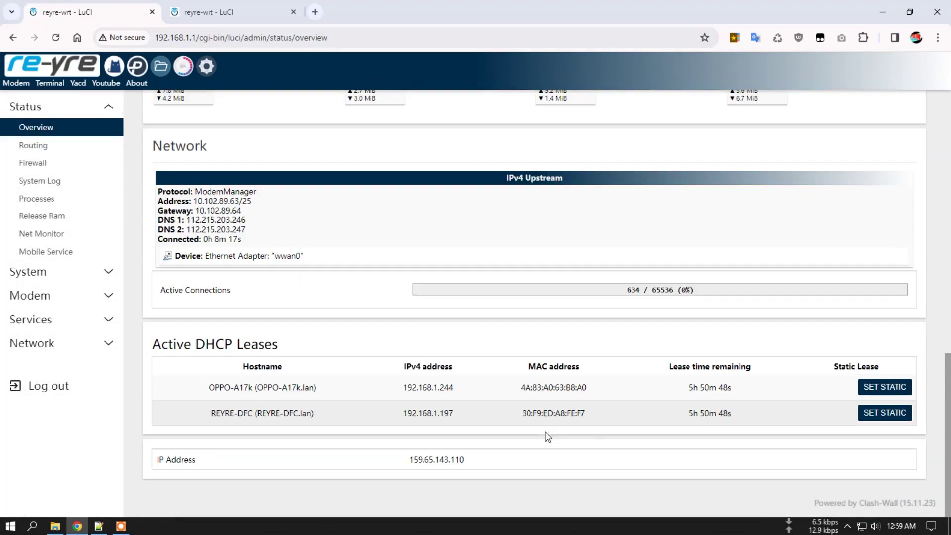
left_click_drag(409, 459, 518, 464)
left_click(342, 459)
left_click(119, 68)
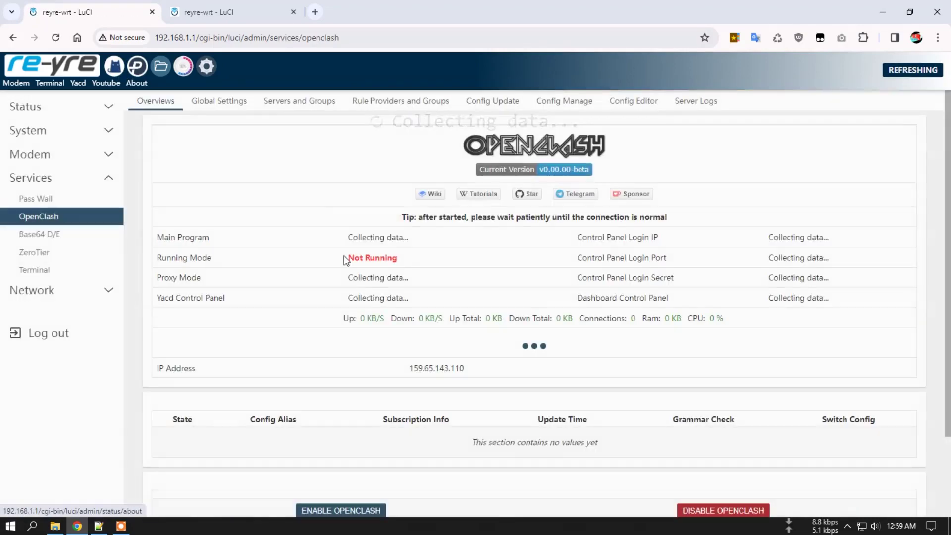
left_click(137, 69)
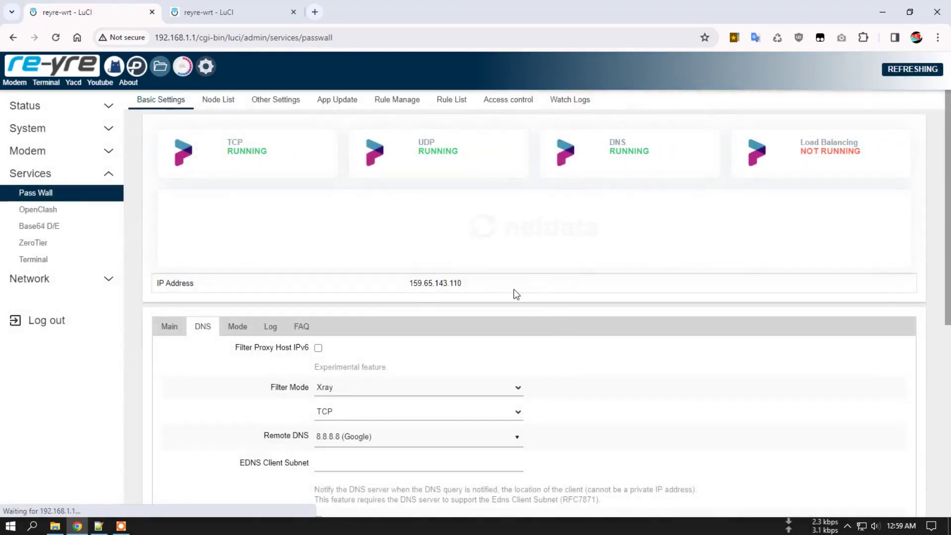
Stop the wan network interface and check the IP Address row on the Status Overview page and in Pass Wall.
left_click(206, 66)
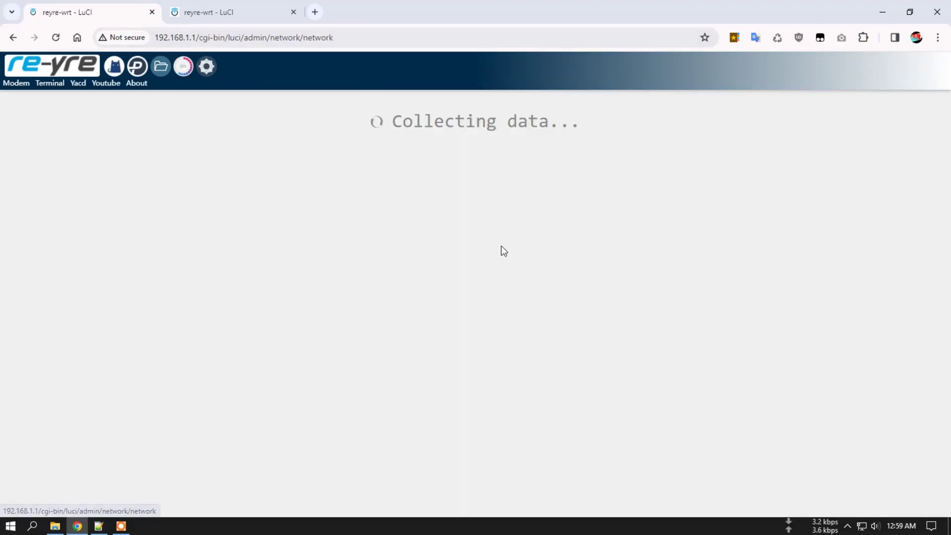
left_click(717, 303)
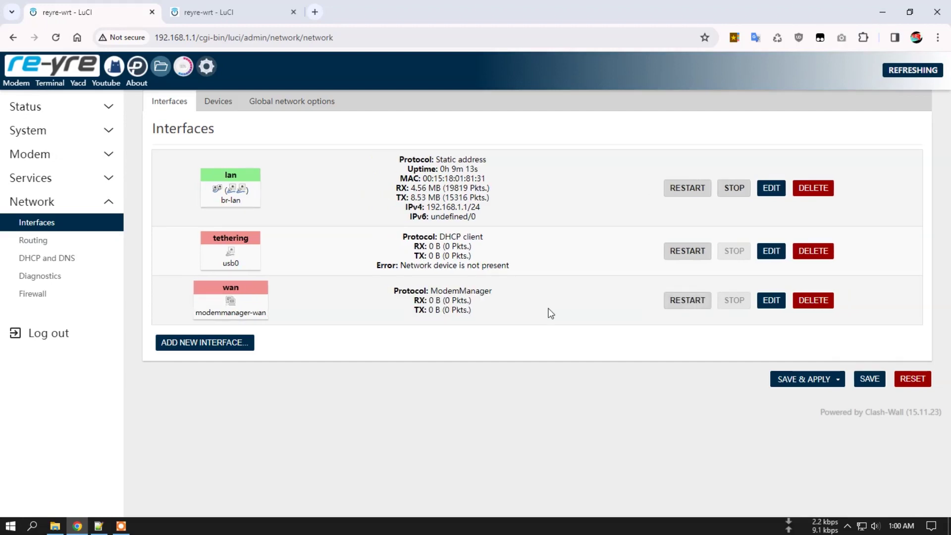
left_click(63, 65)
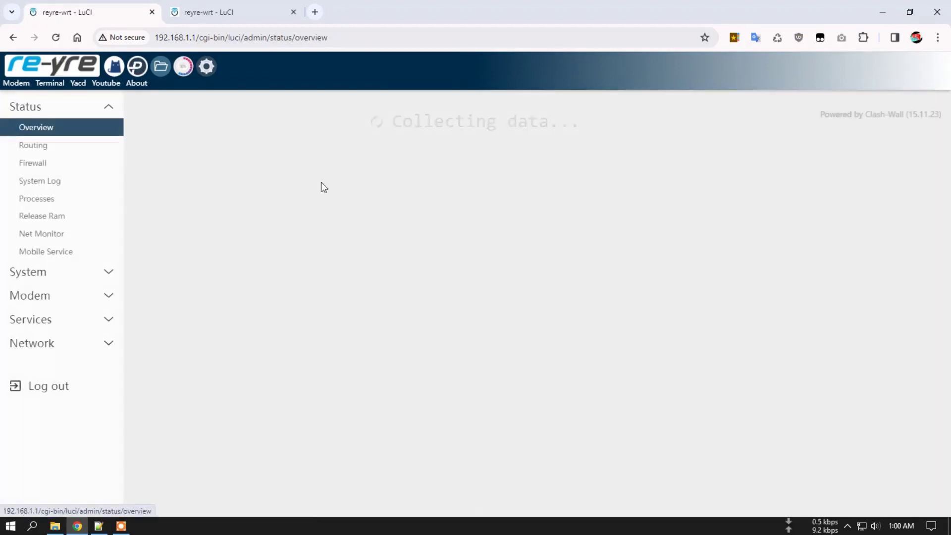
scroll(370, 287, "down", 10)
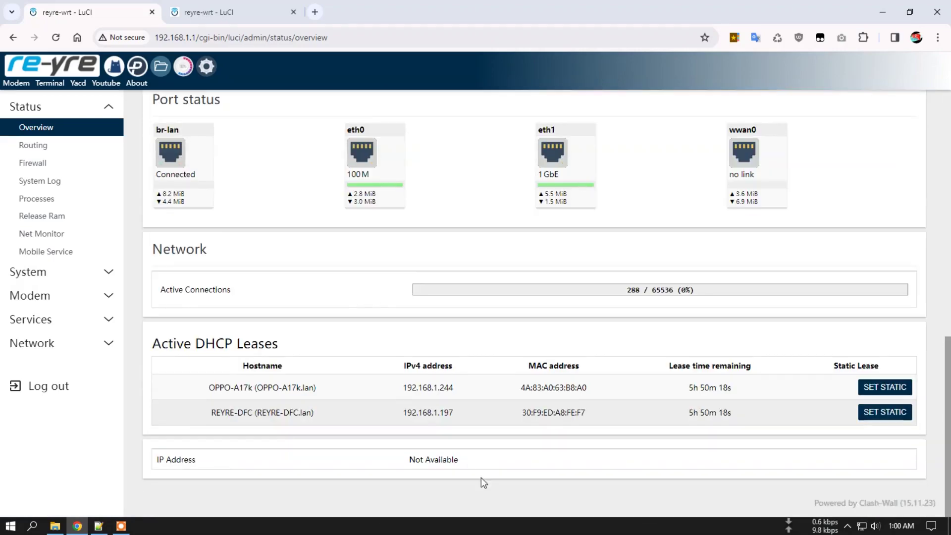
left_click_drag(413, 461, 471, 469)
scroll(335, 403, "up", 10)
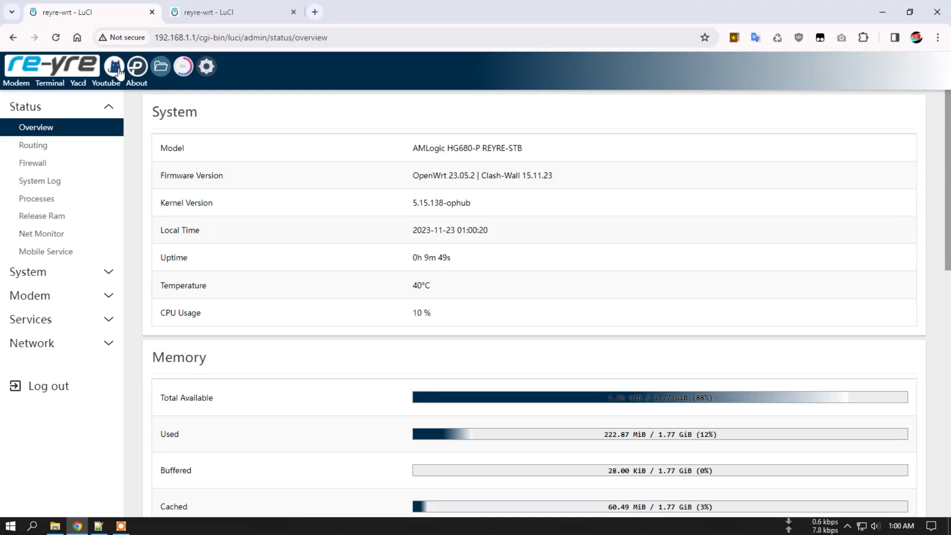
left_click(141, 68)
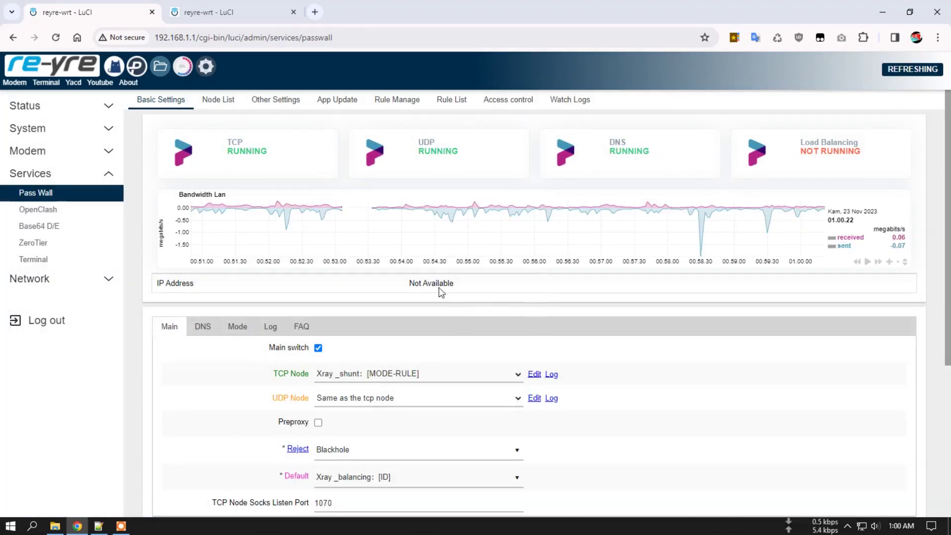
left_click_drag(408, 283, 455, 283)
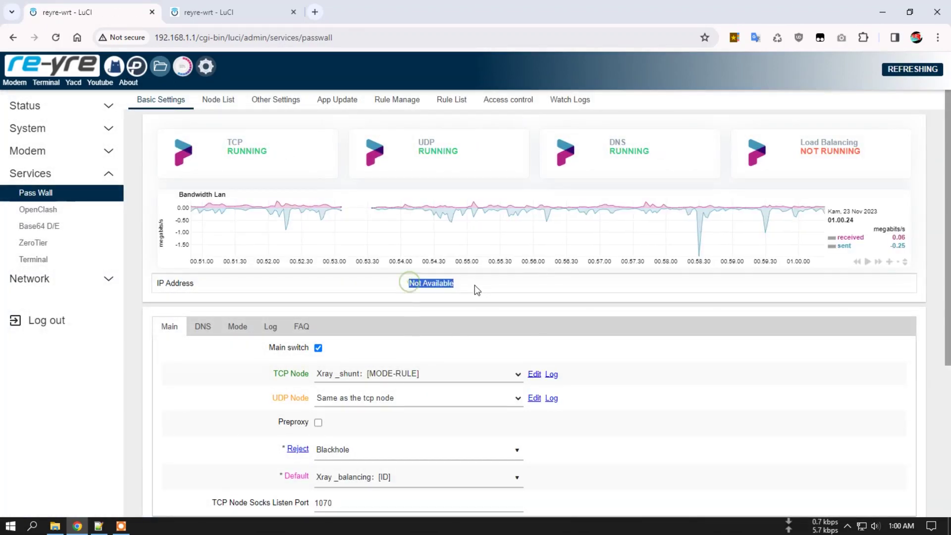
Check the IP Address row in OpenClash and restart the wan network interface.
left_click(117, 67)
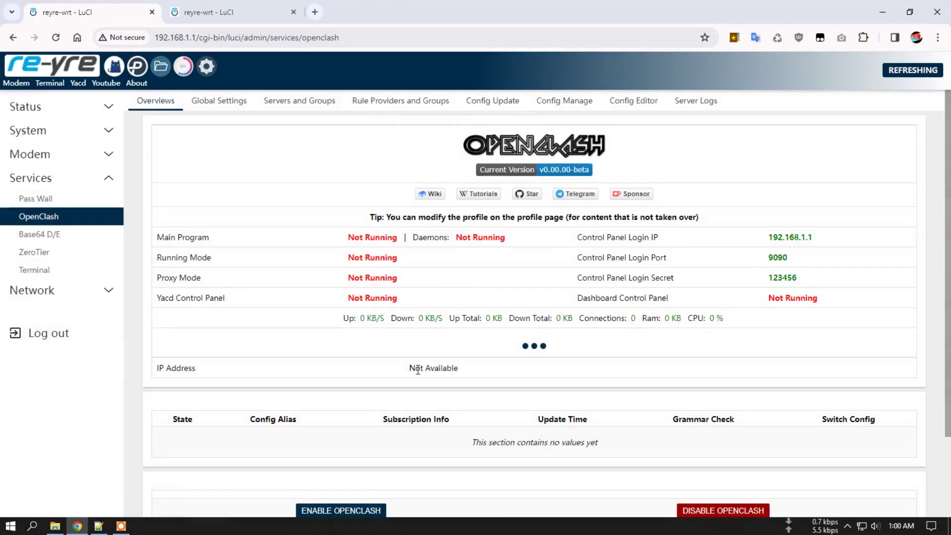
left_click_drag(417, 370, 470, 368)
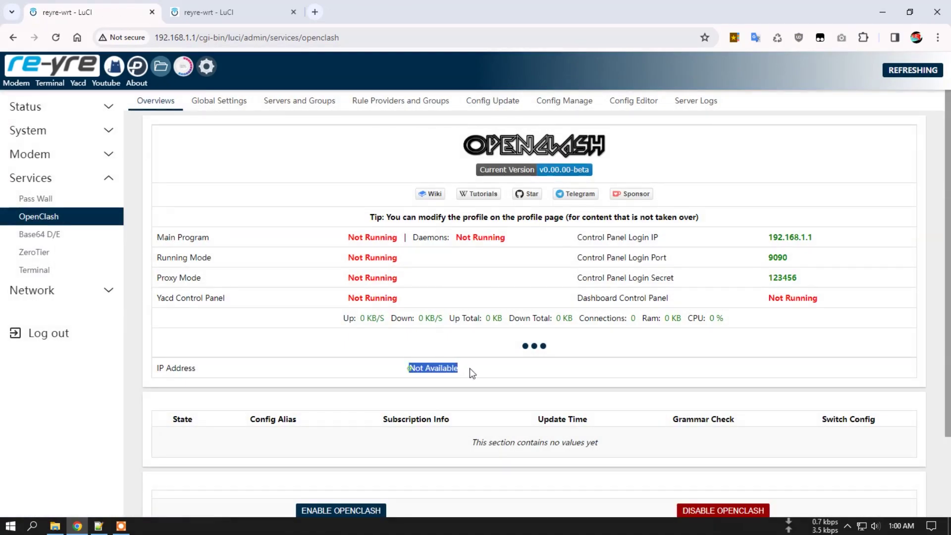
left_click(208, 67)
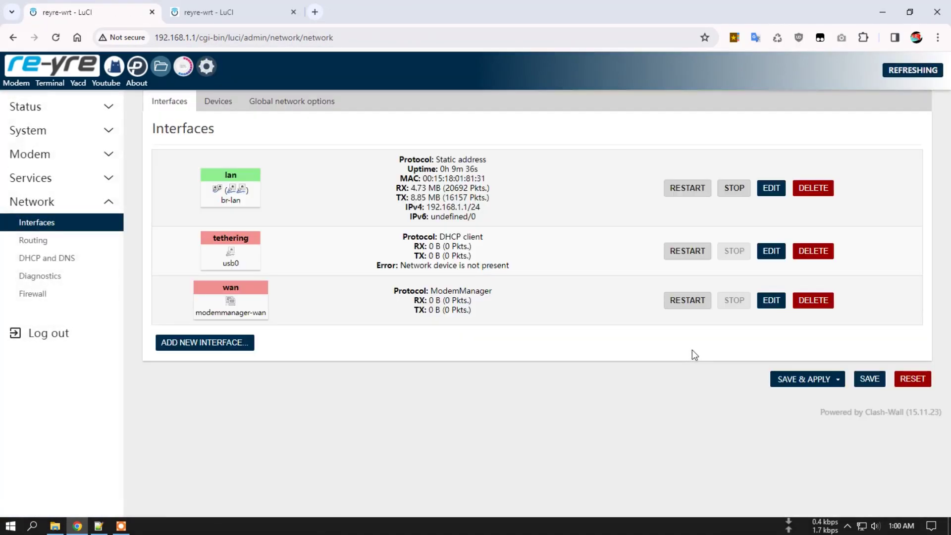
left_click(689, 308)
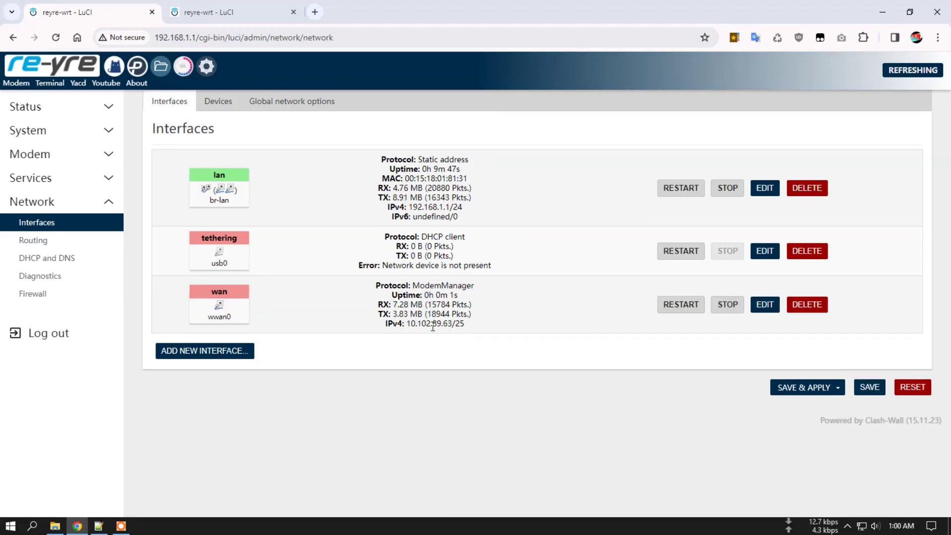
Check the IP Address row in Pass Wall and load the top10vpn What Is My IP page in the File Manager browser tab.
left_click(137, 70)
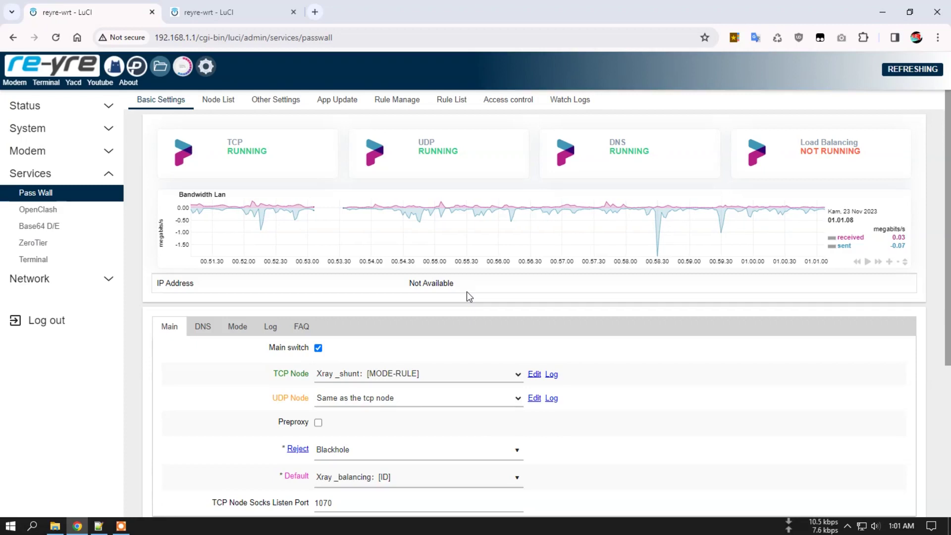
left_click(252, 10)
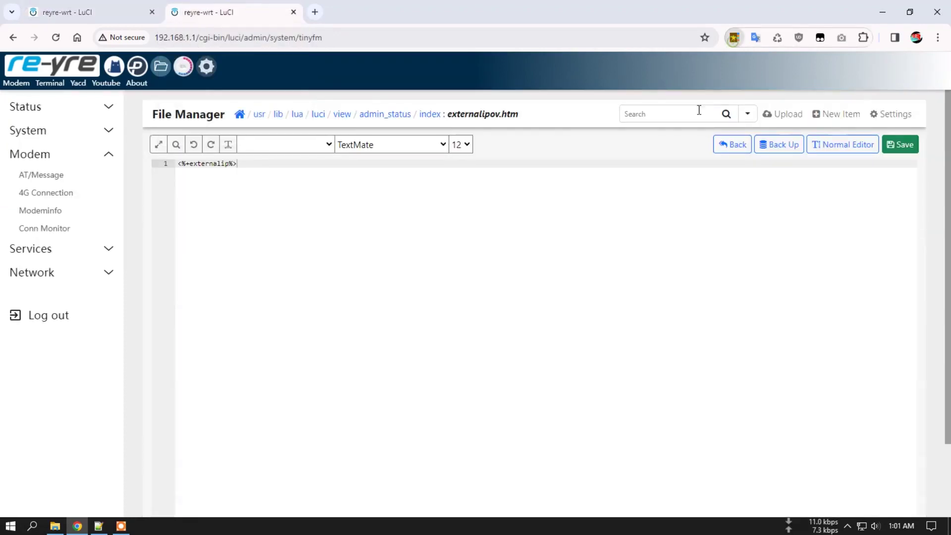
left_click(733, 38)
left_click(606, 121)
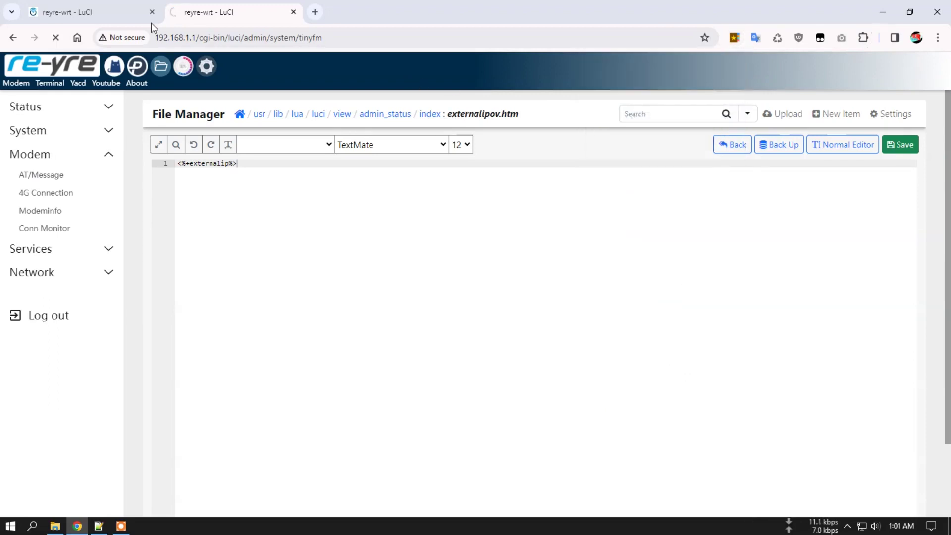
left_click(92, 12)
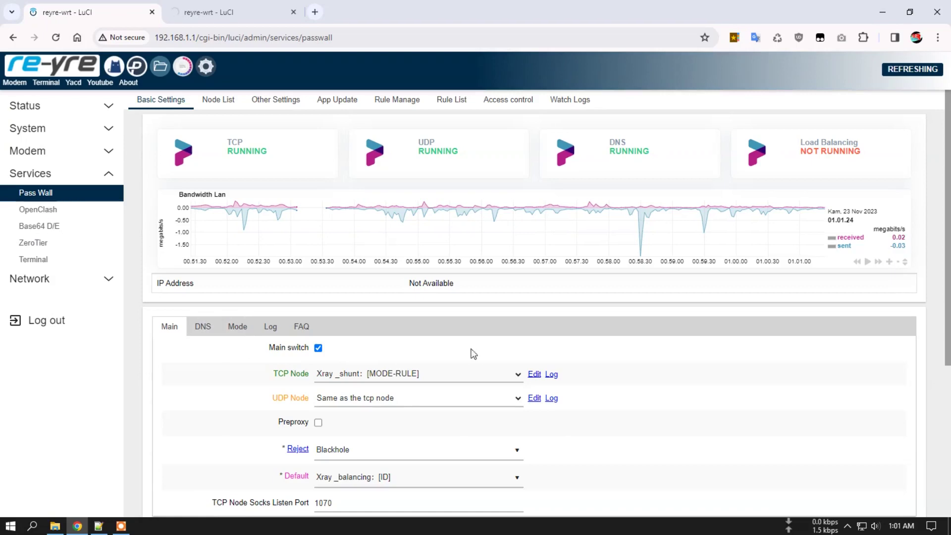
Review the end of the Pass Wall log, clear the log and return to the Basic Settings.
left_click(579, 102)
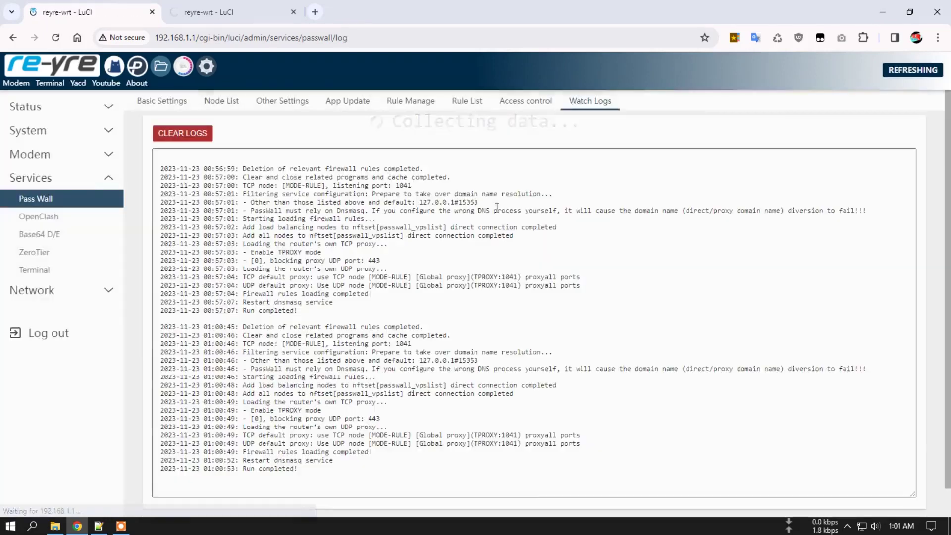
left_click_drag(310, 472, 246, 471)
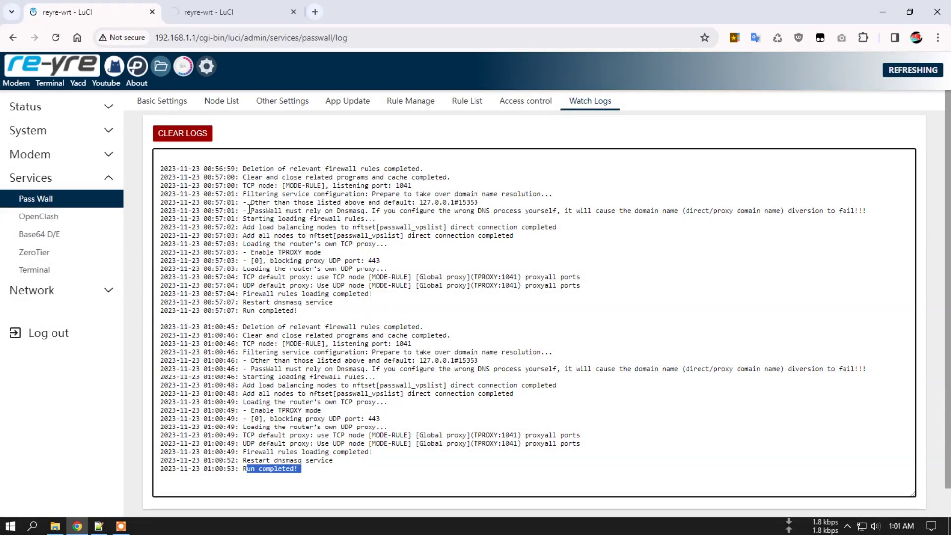
left_click(194, 141)
left_click(173, 103)
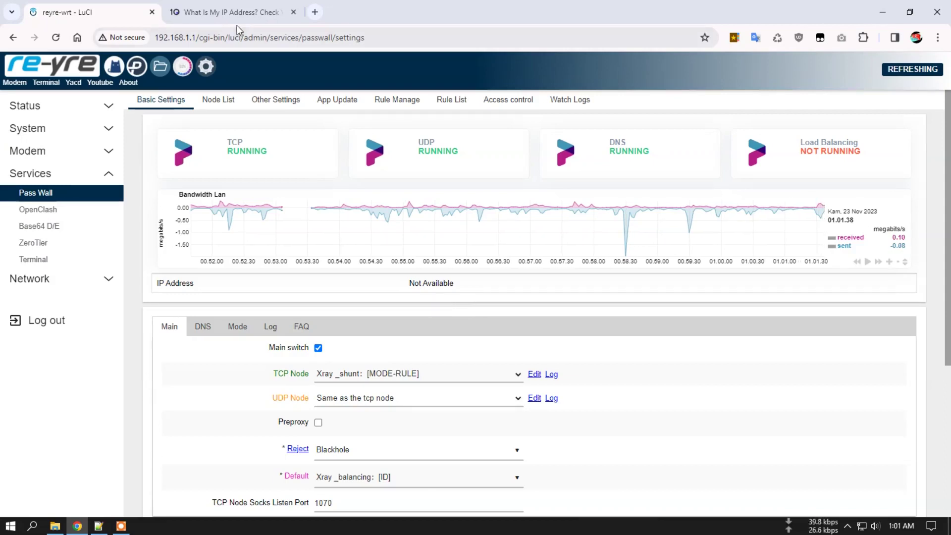
Compare the address on the What Is My IP page with the IP Address row in Pass Wall.
left_click(236, 11)
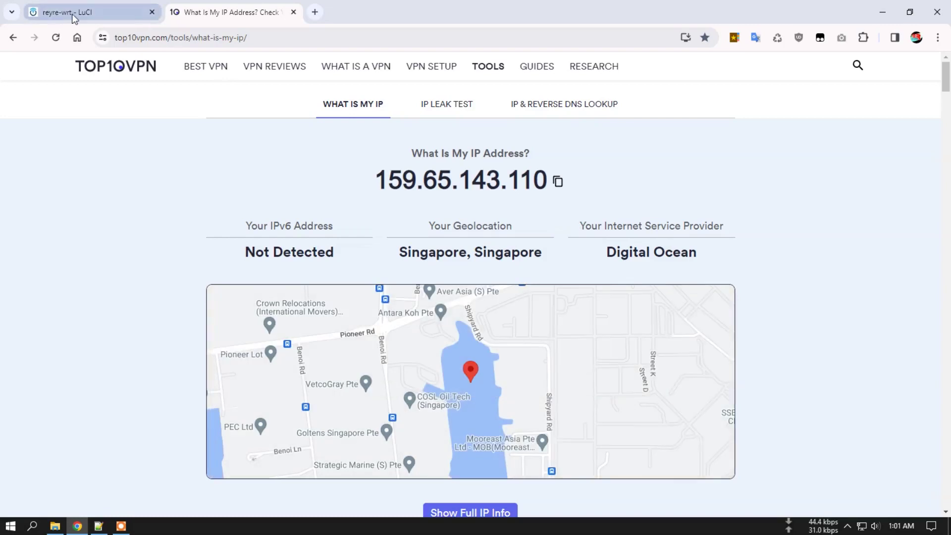
left_click(75, 12)
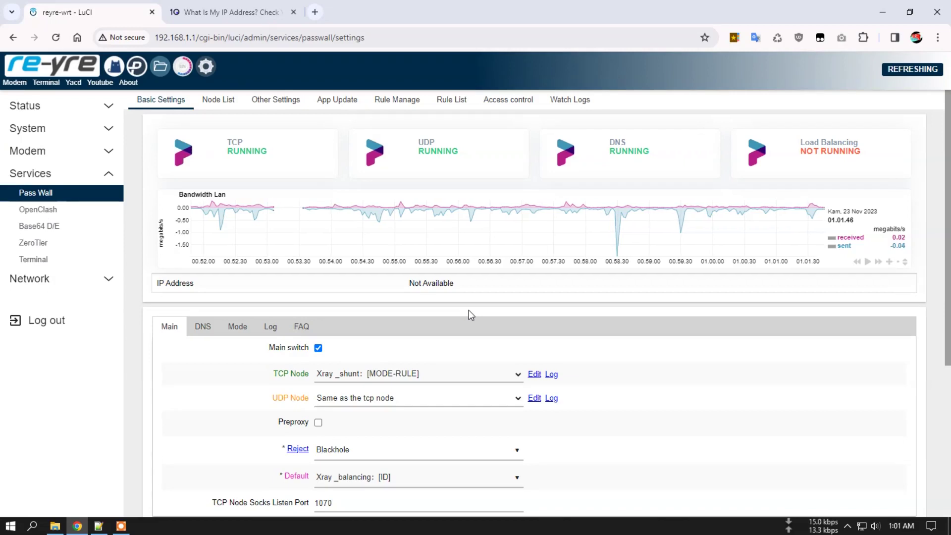
scroll(658, 345, "down", 1)
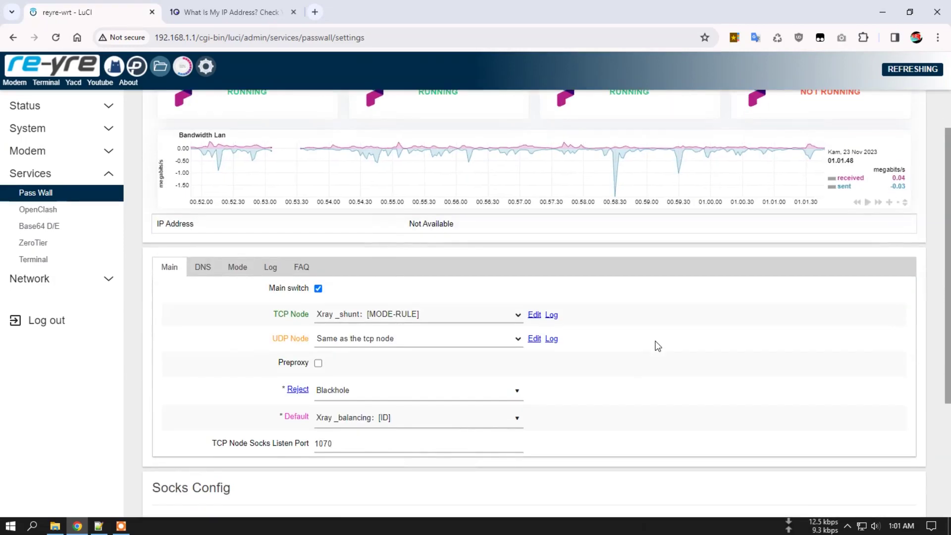
scroll(691, 303, "up", 1)
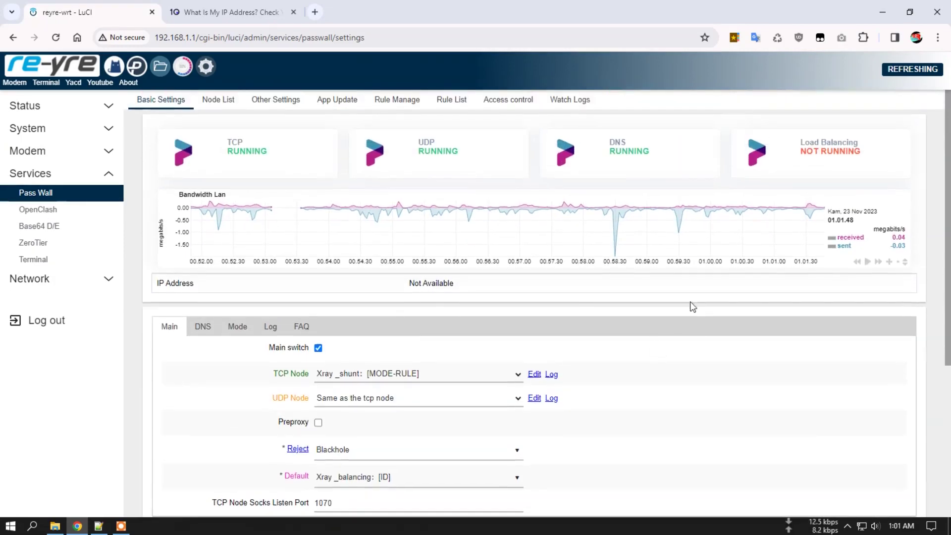
Open the externalip script from the External IP\bin folder in Notepad++ and place its window beside the Pass Wall status.
left_click(98, 526)
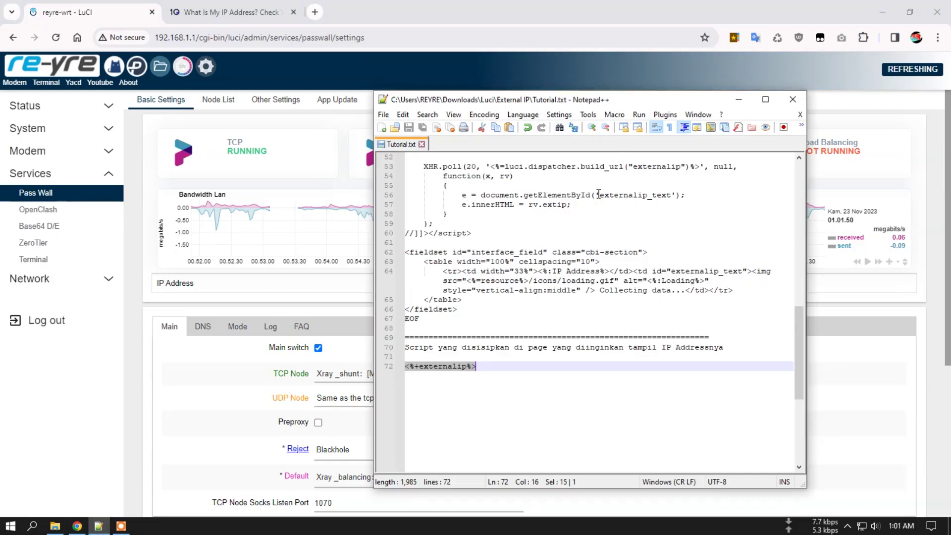
left_click(738, 100)
left_click(55, 526)
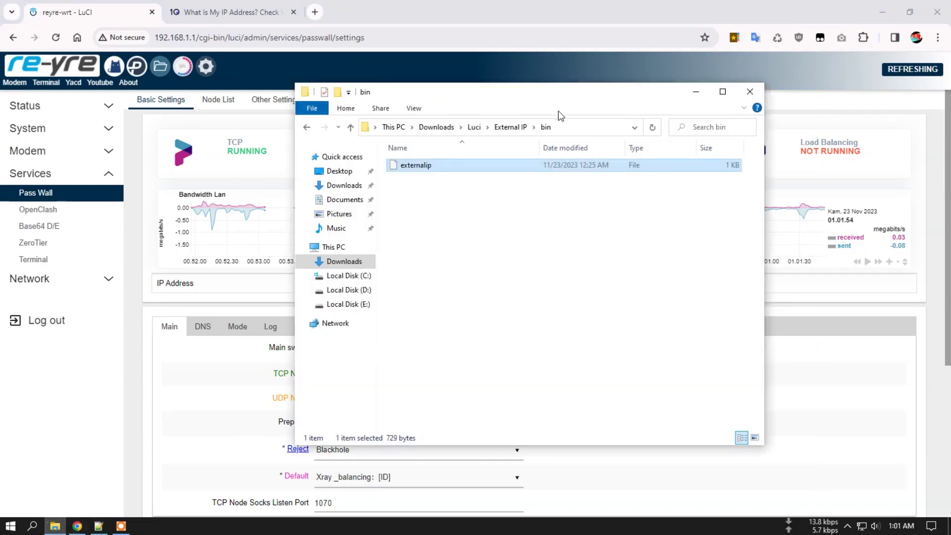
left_click_drag(583, 106, 740, 102)
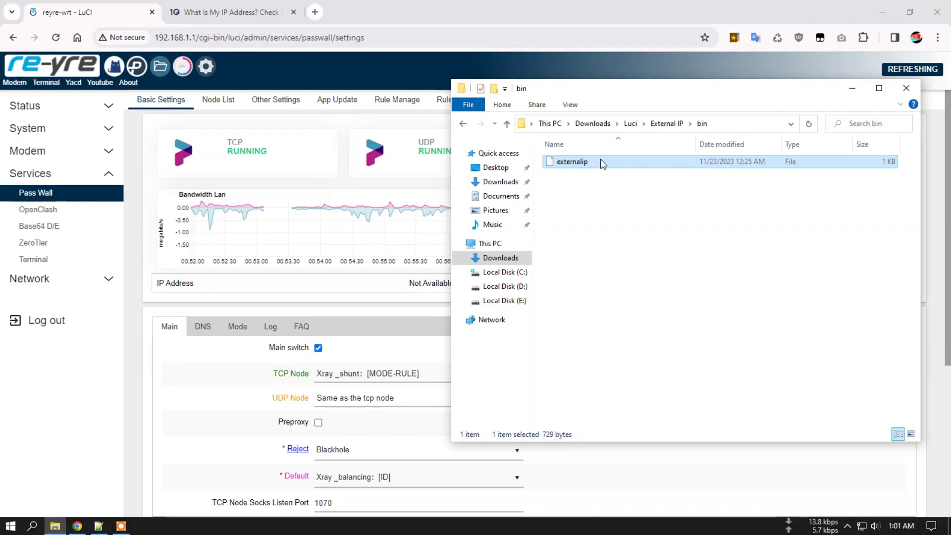
right_click(579, 164)
left_click(637, 198)
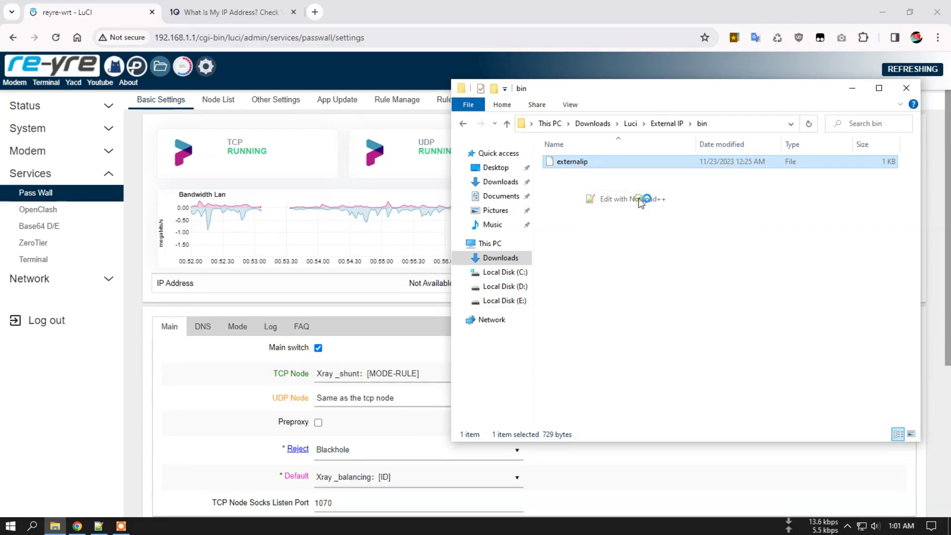
left_click_drag(589, 101, 694, 66)
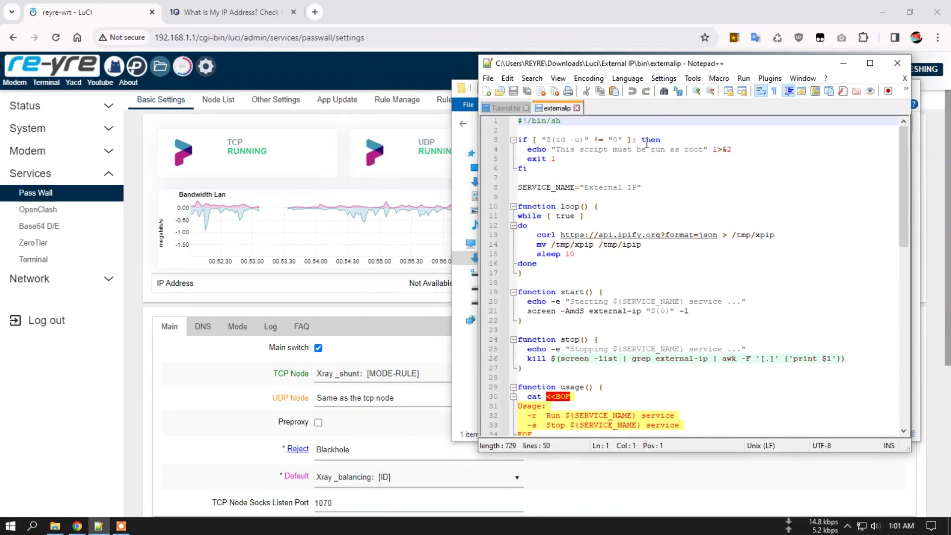
Examine the sleep interval in the script's loop function and close the externalip file.
double_click(569, 254)
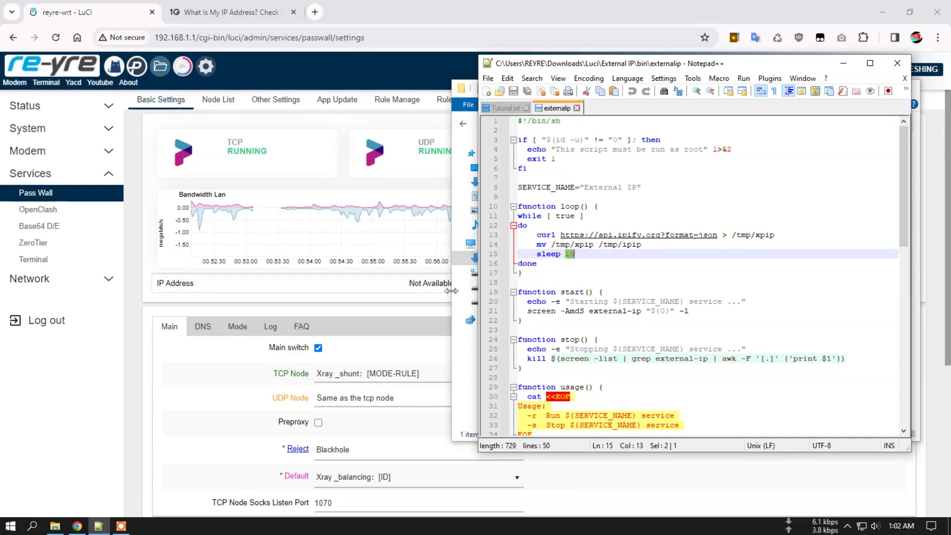
left_click(580, 255)
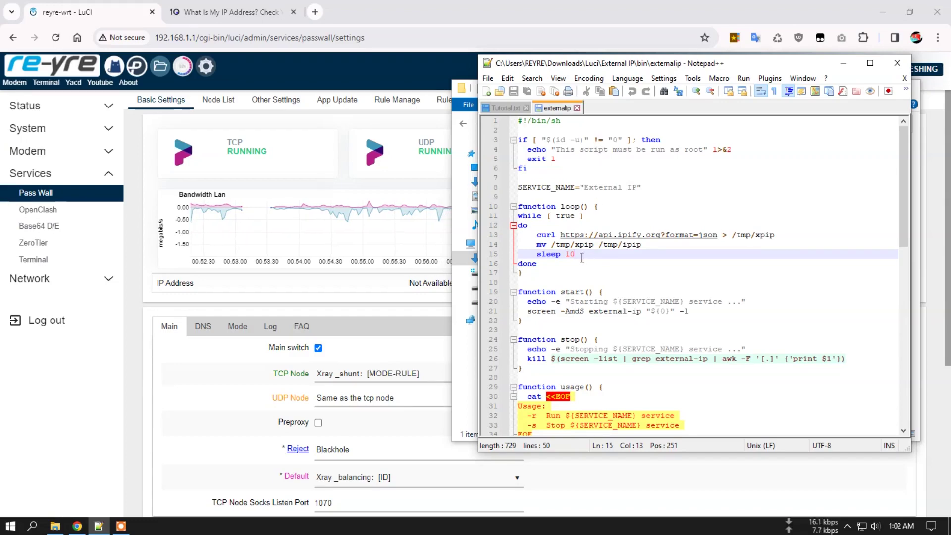
left_click(577, 108)
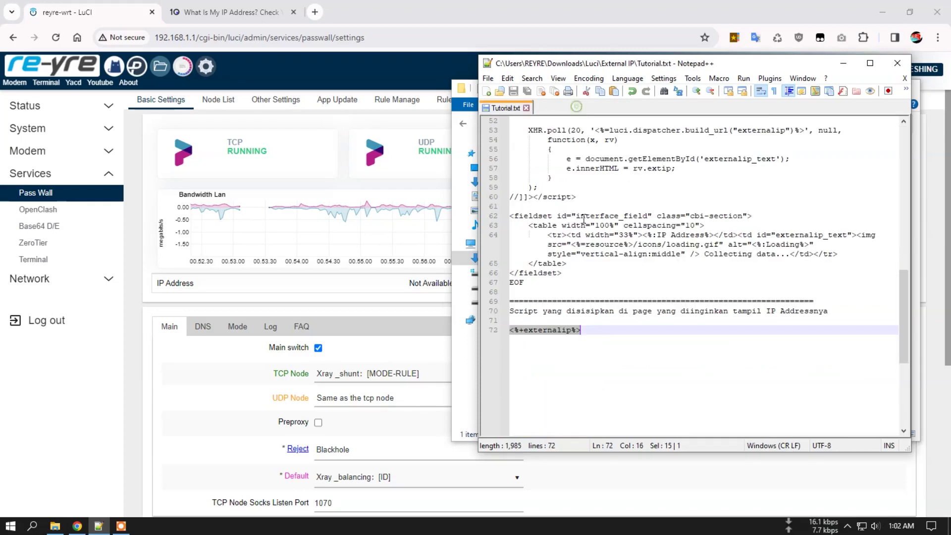
Switch back to Chrome and check the IP Address row in OpenClash, in Pass Wall and on the Status Overview page.
left_click(121, 67)
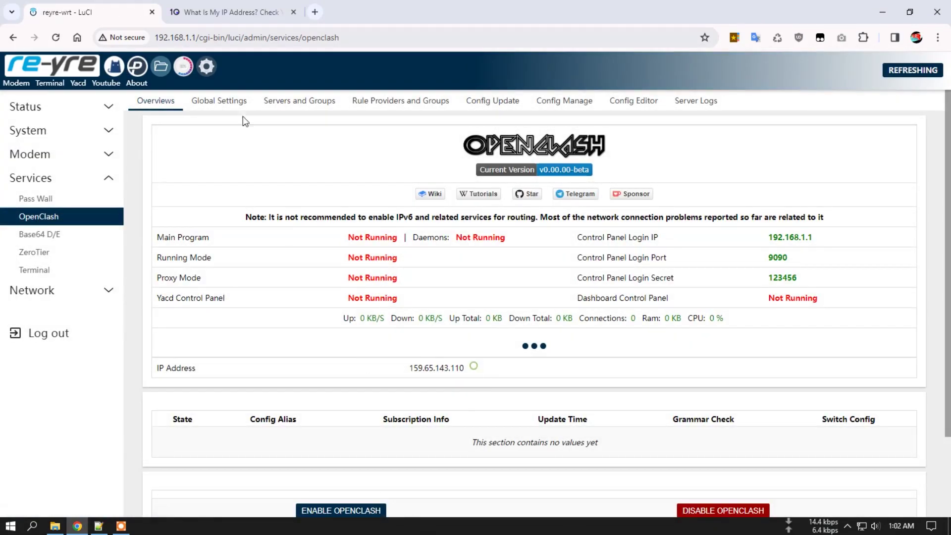
left_click(141, 68)
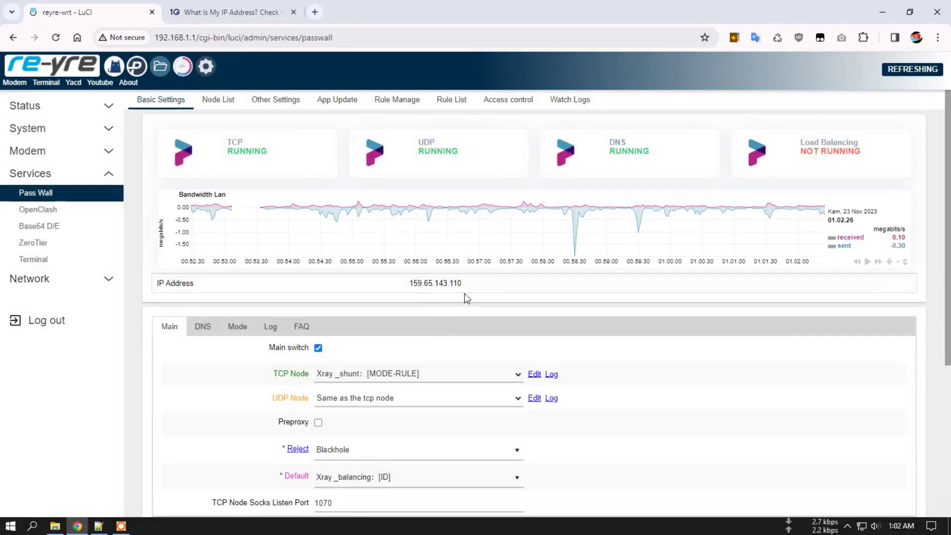
left_click_drag(468, 285, 395, 285)
left_click(487, 288)
left_click(86, 62)
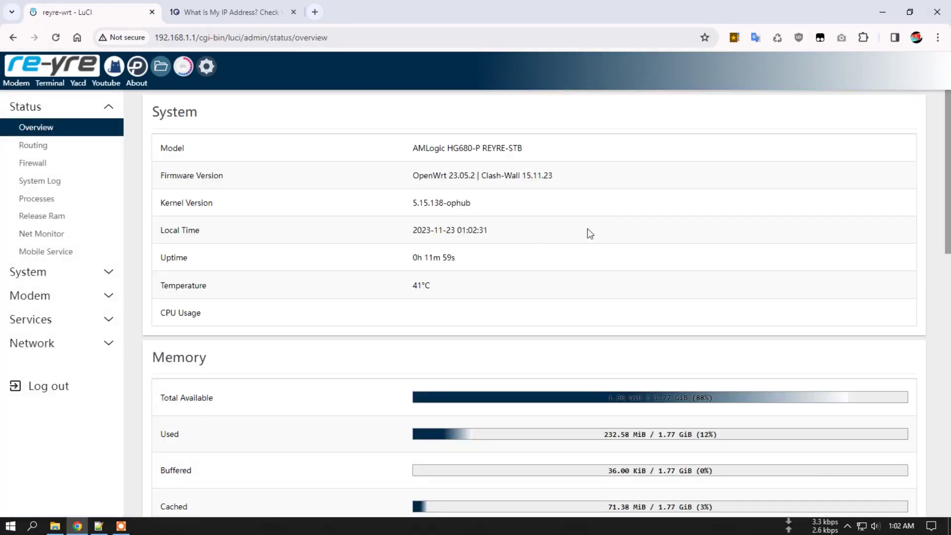
scroll(589, 233, "down", 13)
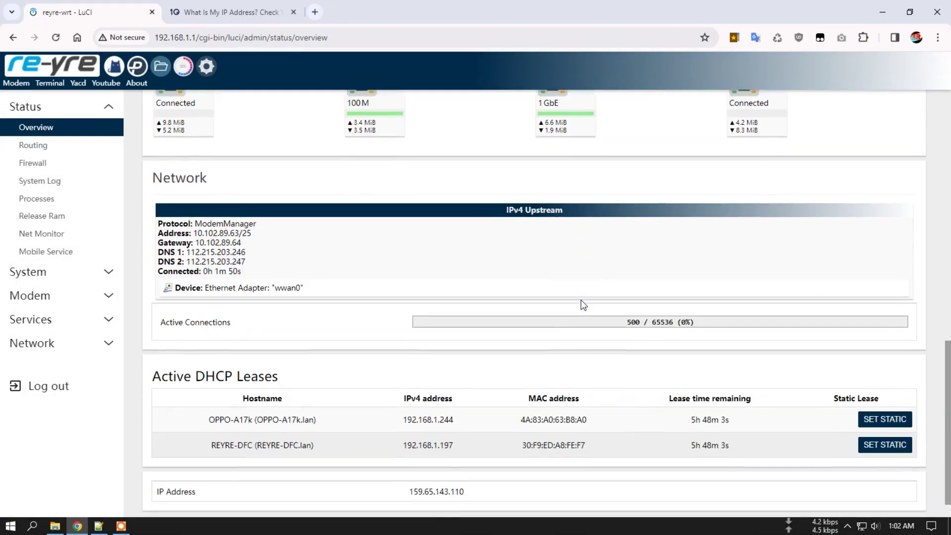
scroll(582, 302, "up", 13)
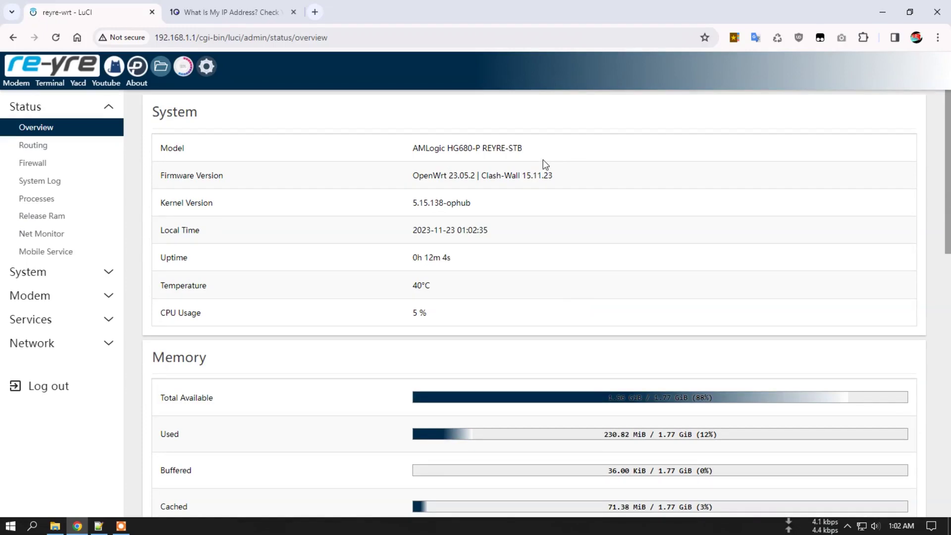